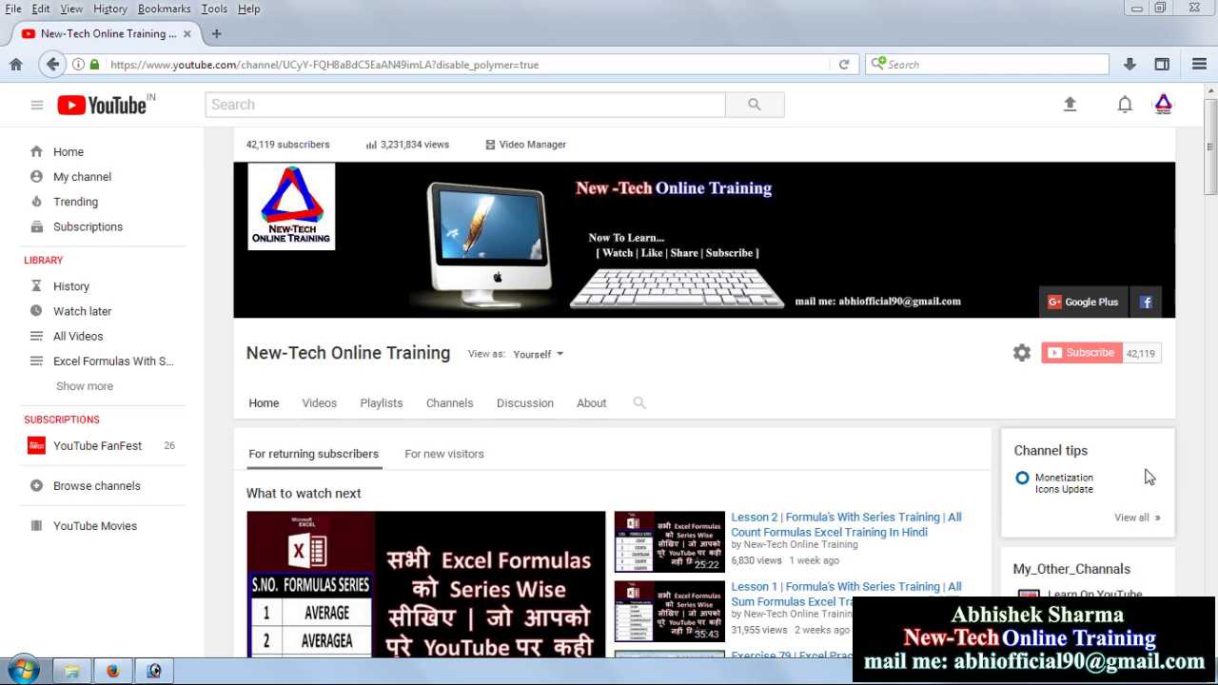
# Launch Excel 2013 from the Start menu, dismiss the activation notice and open a blank workbook
pyautogui.click(23, 671)
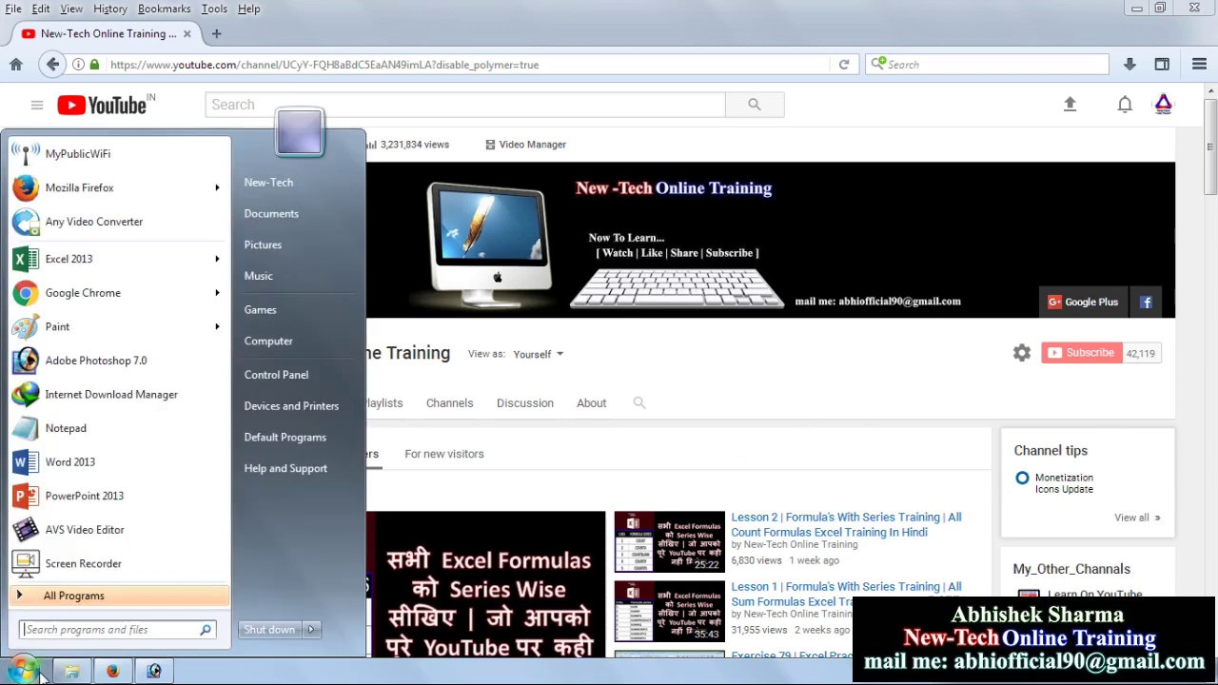
pyautogui.click(130, 265)
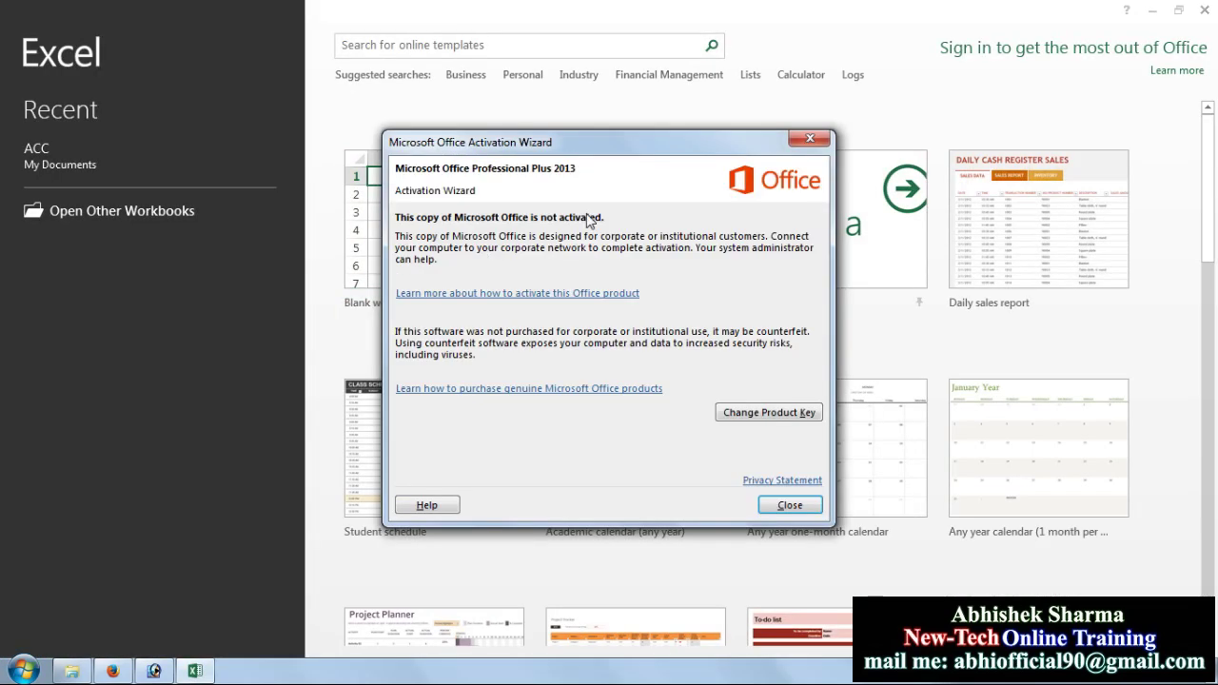
pyautogui.click(820, 144)
pyautogui.click(505, 219)
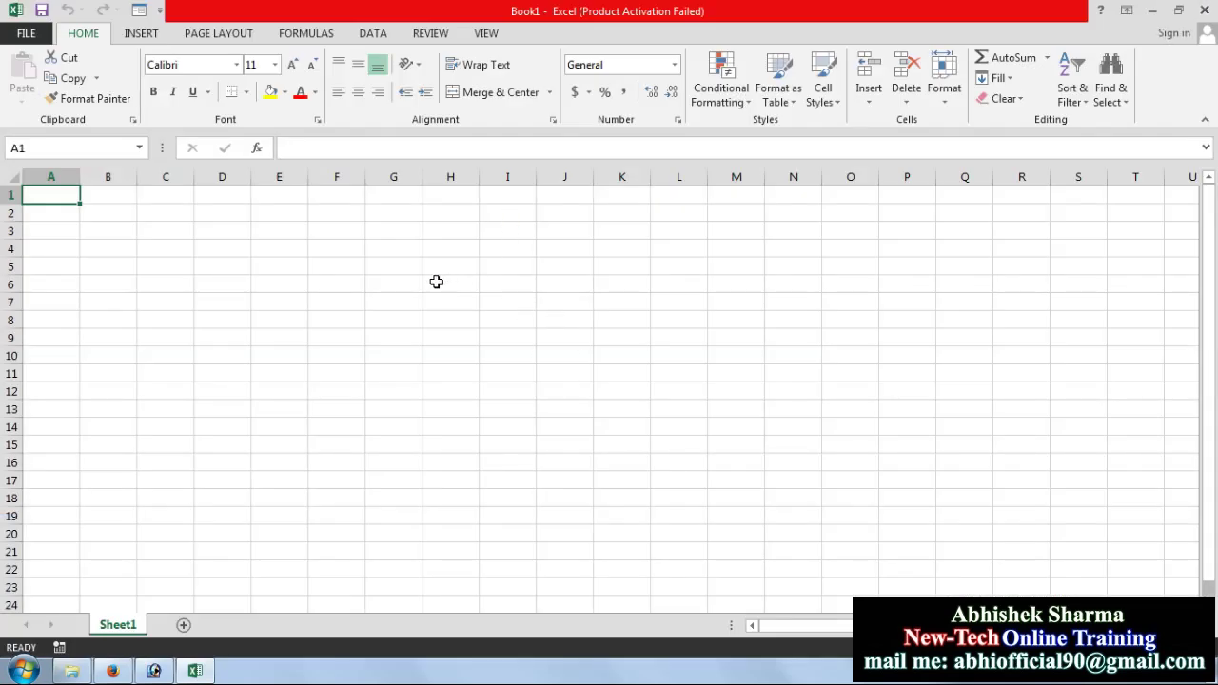
# Switch to the Formulas ribbon and browse the Financial function list
pyautogui.click(438, 281)
pyautogui.click(293, 35)
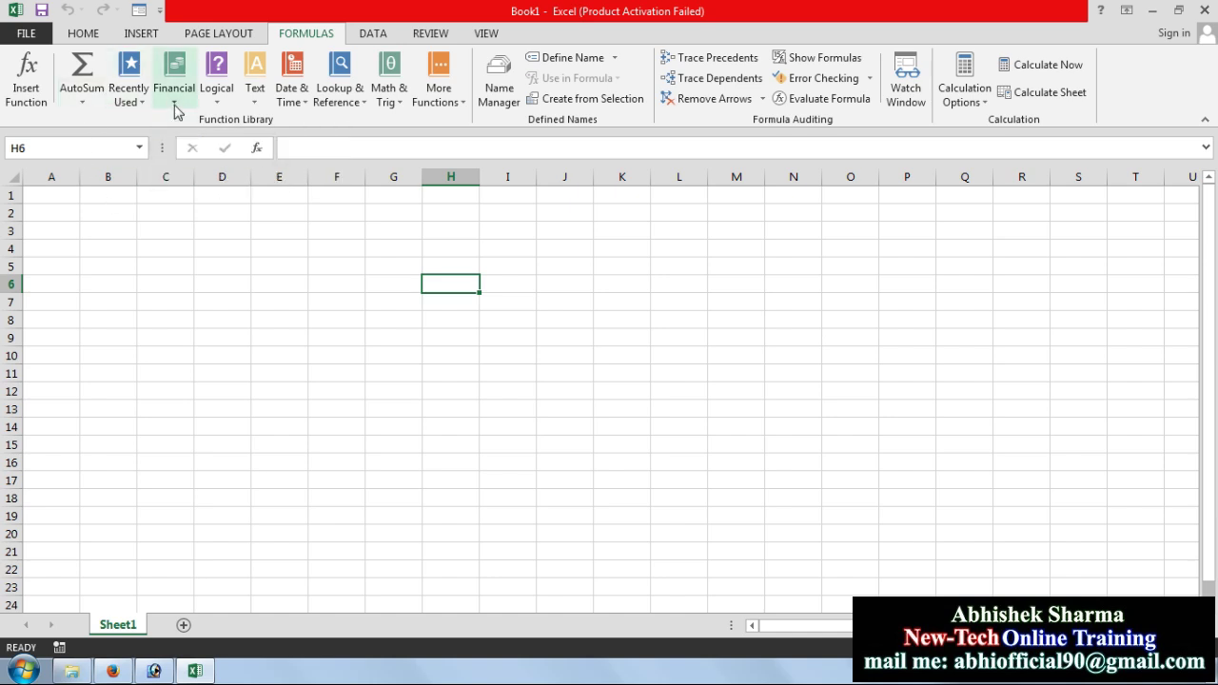
pyautogui.click(174, 111)
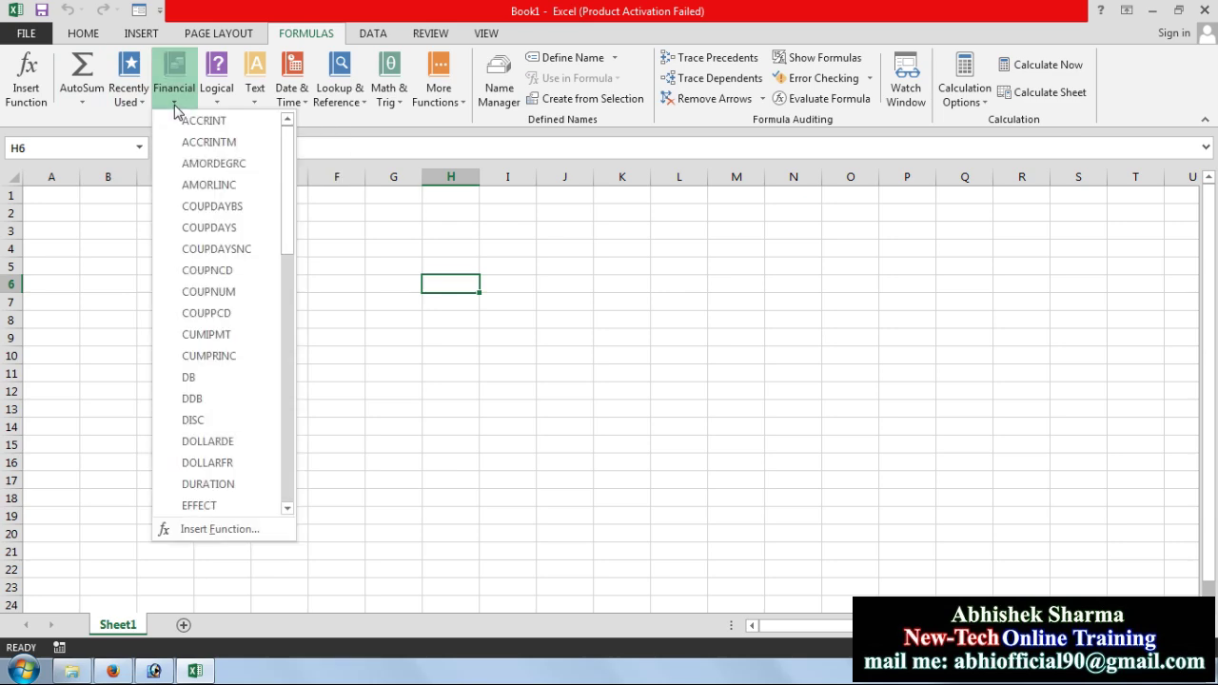
pyautogui.moveTo(289, 162)
pyautogui.mouseDown()
pyautogui.moveTo(293, 447)
pyautogui.moveTo(296, 157)
pyautogui.mouseUp()
pyautogui.click(428, 248)
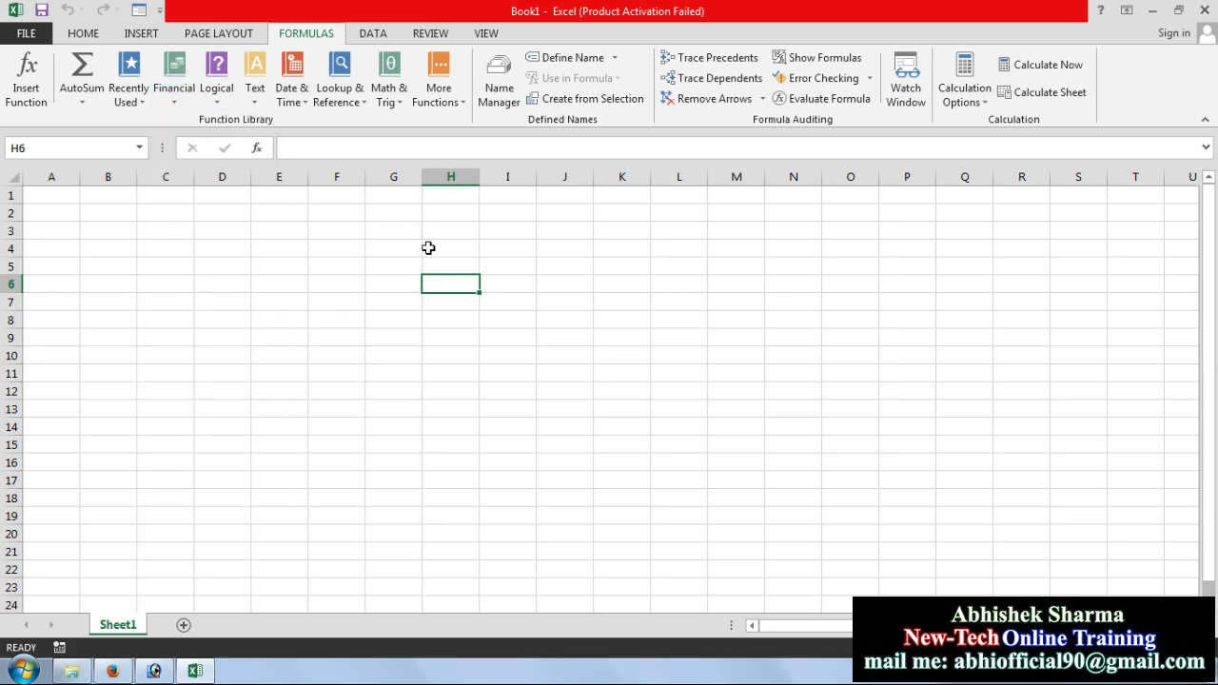
pyautogui.click(428, 249)
pyautogui.click(274, 280)
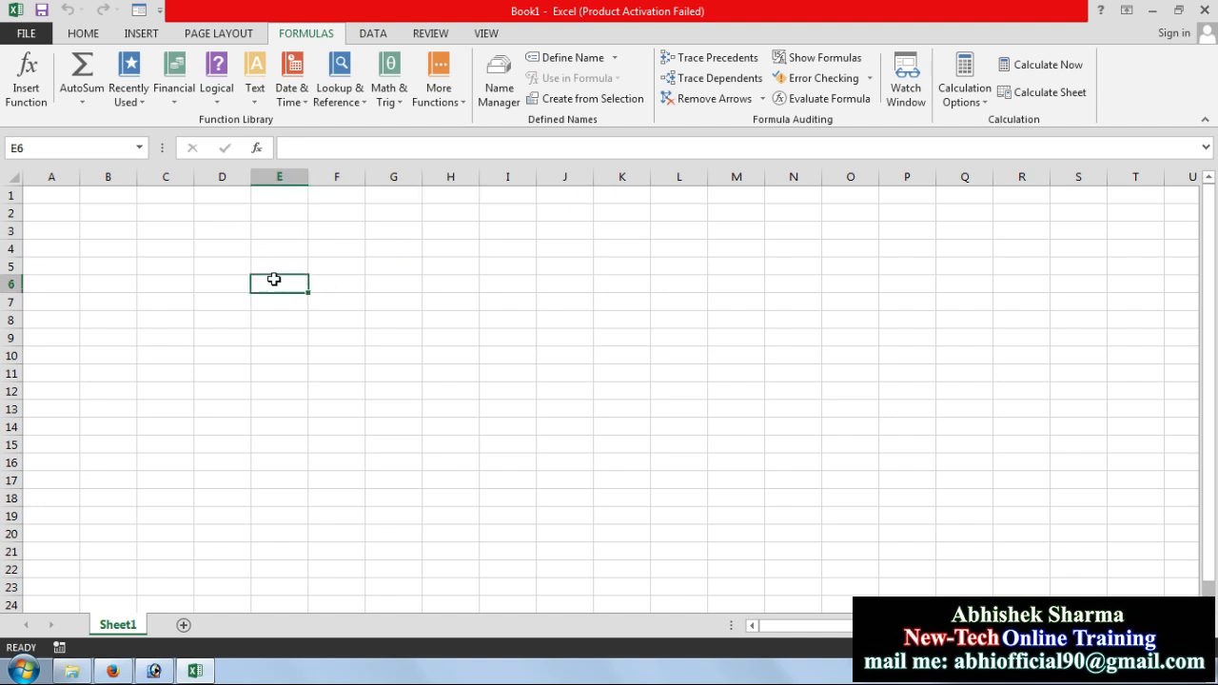
# Reopen the Financial list to show ACCRINT, then close it and return to column A
pyautogui.click(175, 99)
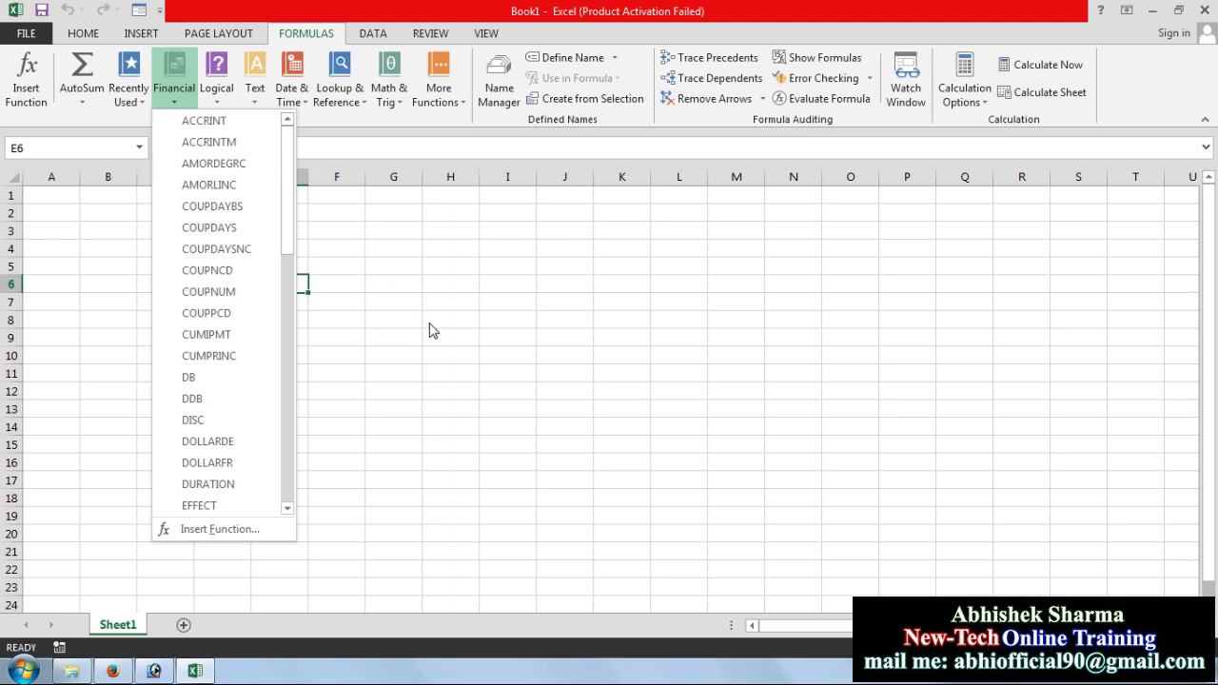
pyautogui.click(359, 263)
pyautogui.click(358, 263)
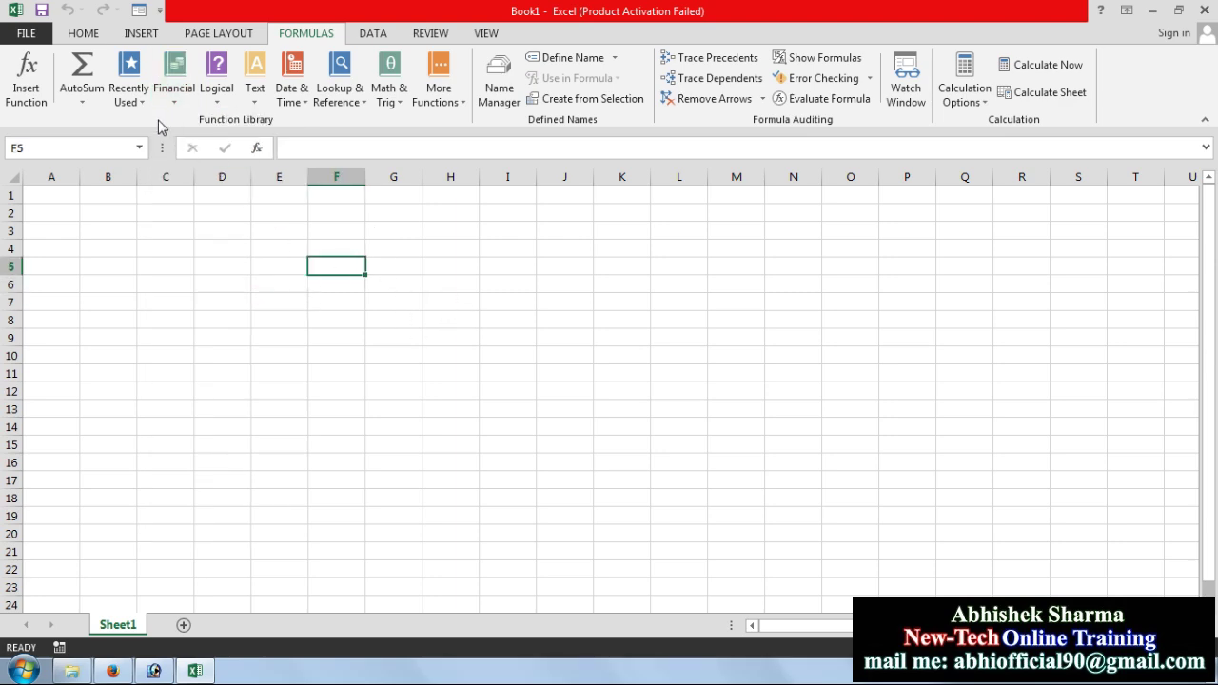
pyautogui.click(169, 90)
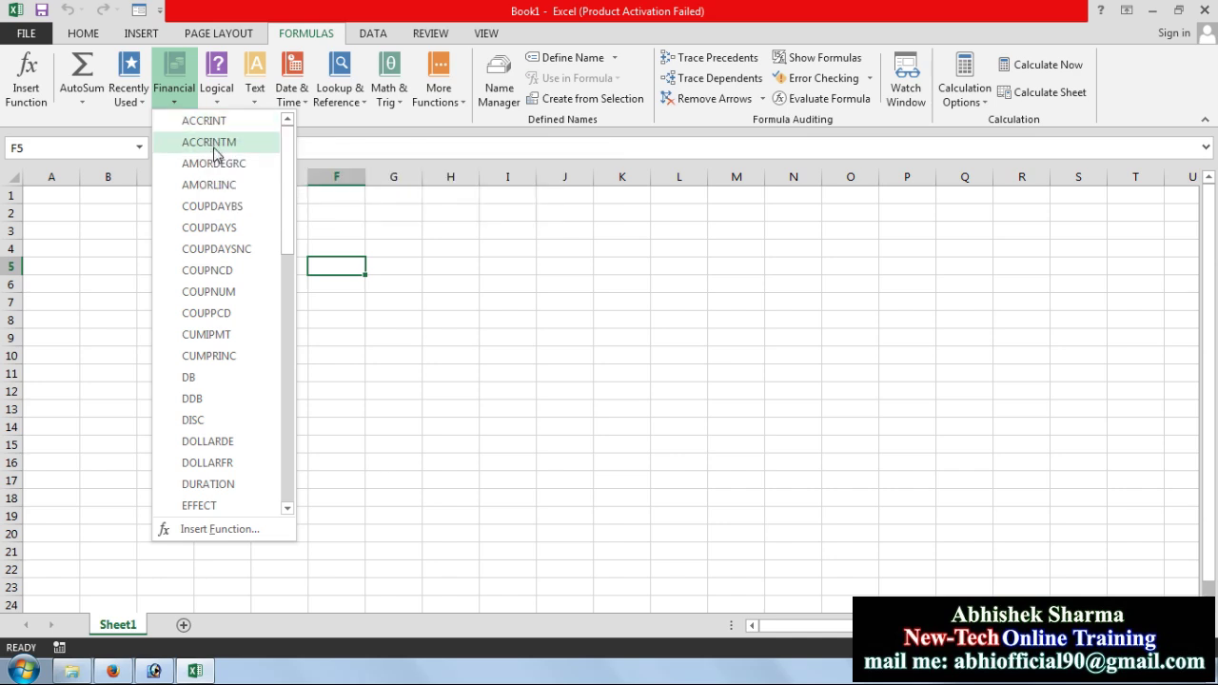
pyautogui.click(619, 359)
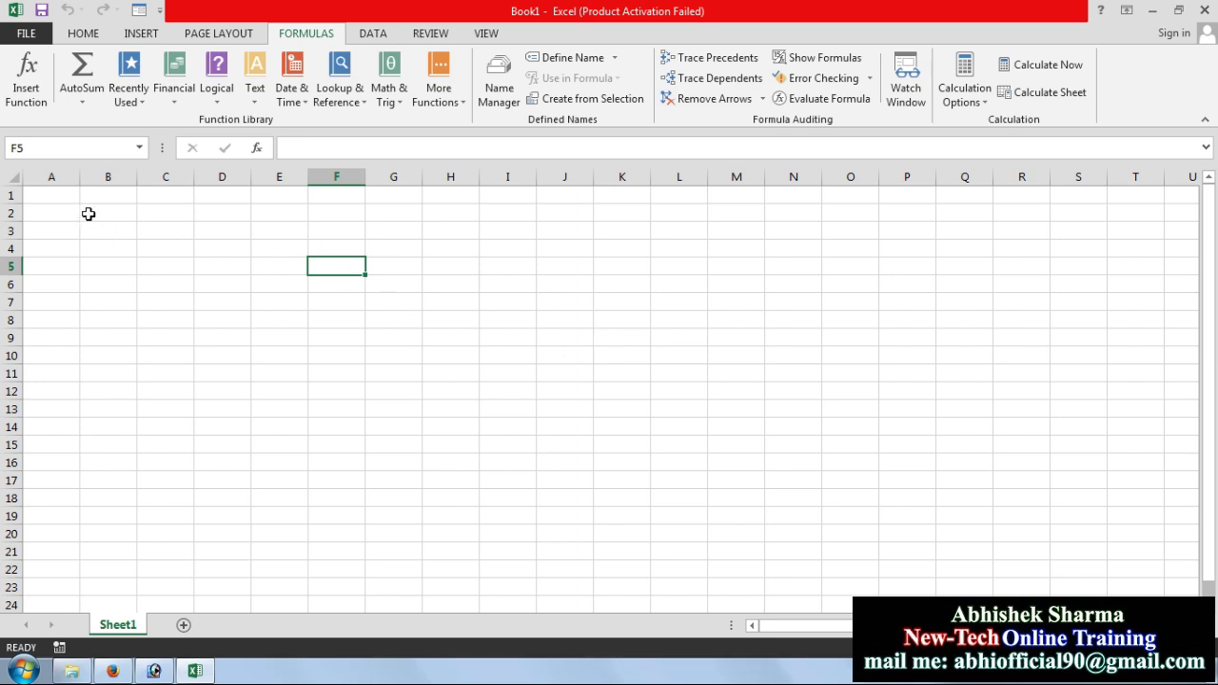
pyautogui.moveTo(86, 213)
pyautogui.mouseDown()
pyautogui.moveTo(88, 228)
pyautogui.moveTo(210, 232)
pyautogui.moveTo(1141, 228)
pyautogui.moveTo(1110, 247)
pyautogui.moveTo(938, 226)
pyautogui.moveTo(33, 217)
pyautogui.mouseUp()
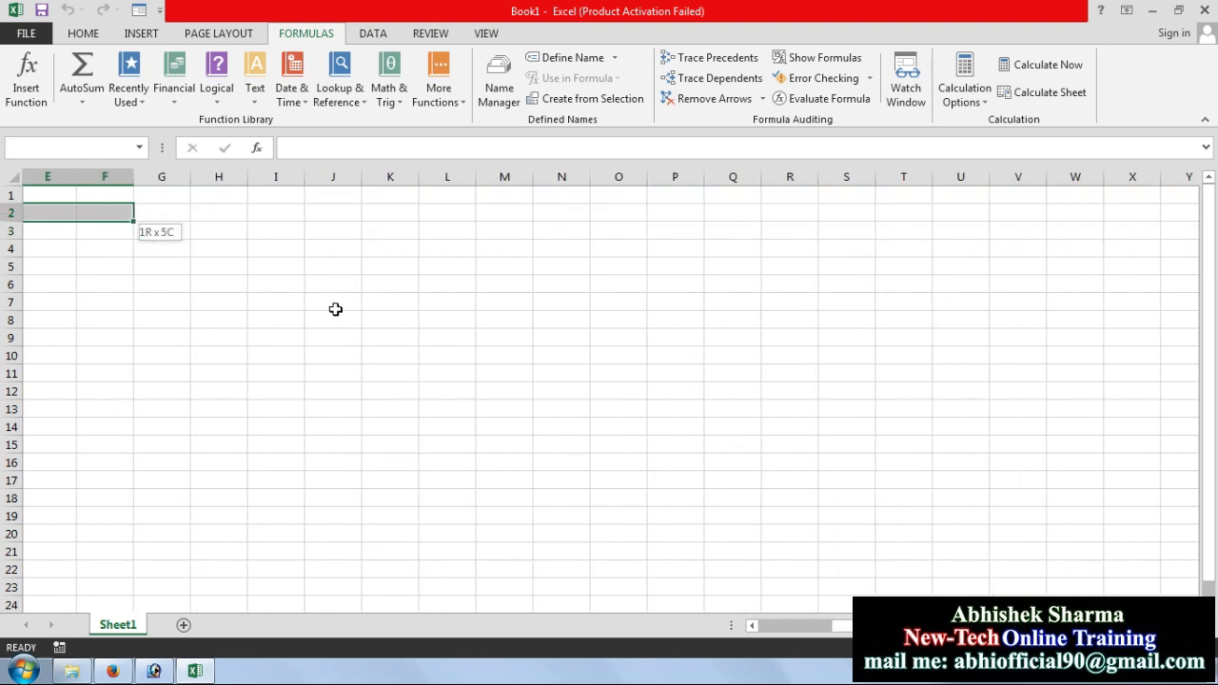
pyautogui.click(335, 307)
pyautogui.click(650, 351)
pyautogui.press('Home')
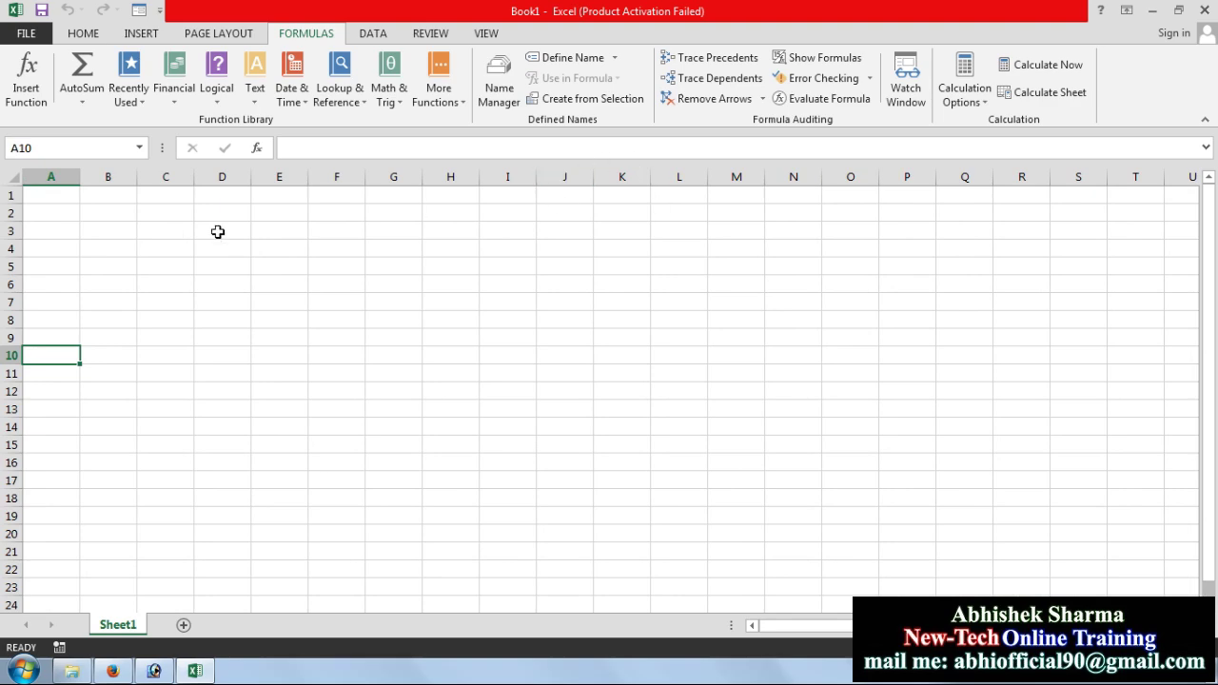
# Merge and centre cells B2:S3 for the title banner
pyautogui.moveTo(125, 209); pyautogui.dragTo(1091, 233)
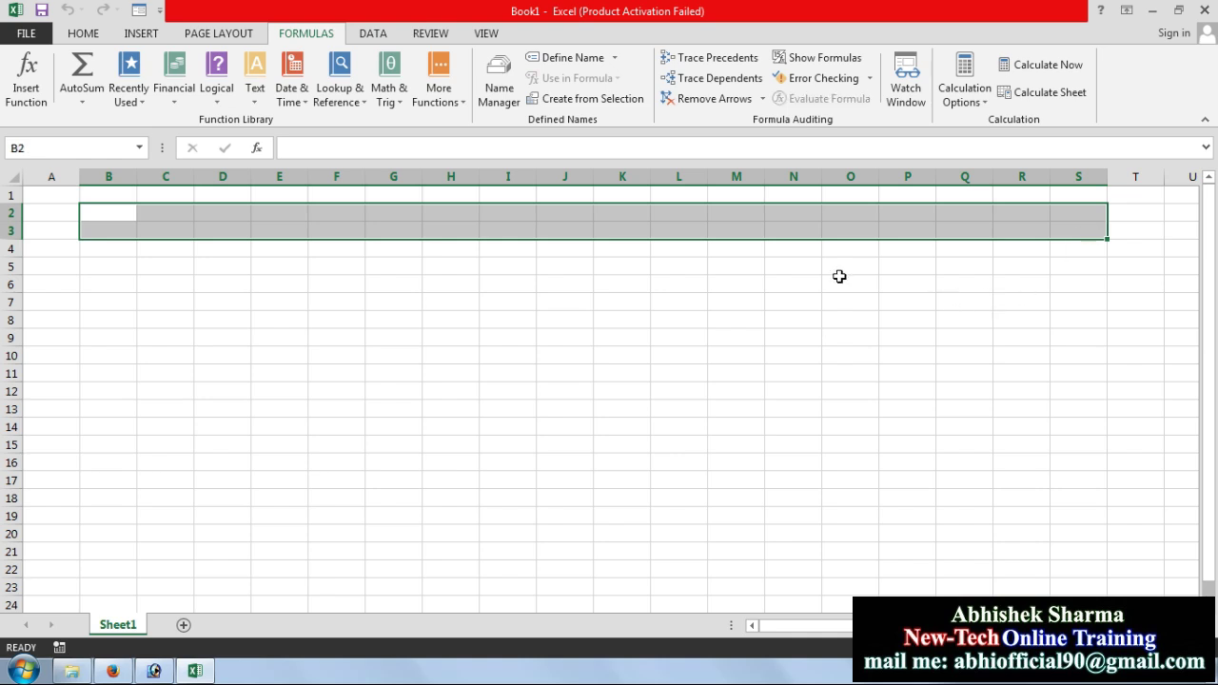
pyautogui.click(86, 33)
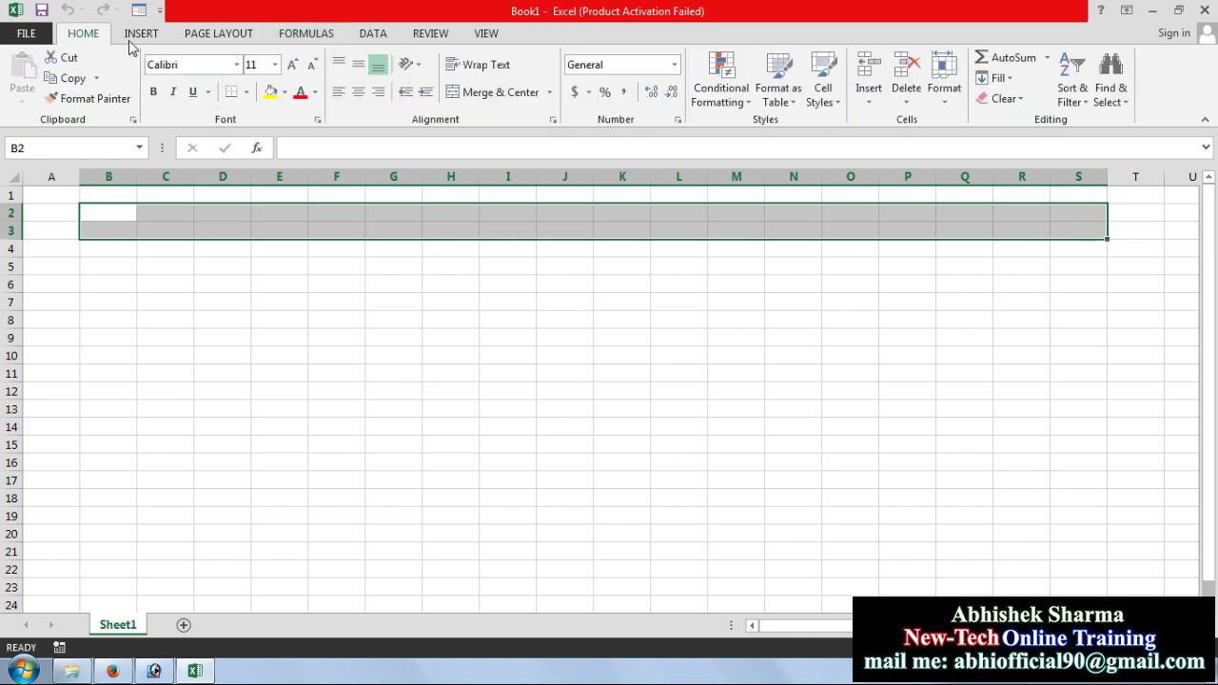
pyautogui.click(498, 92)
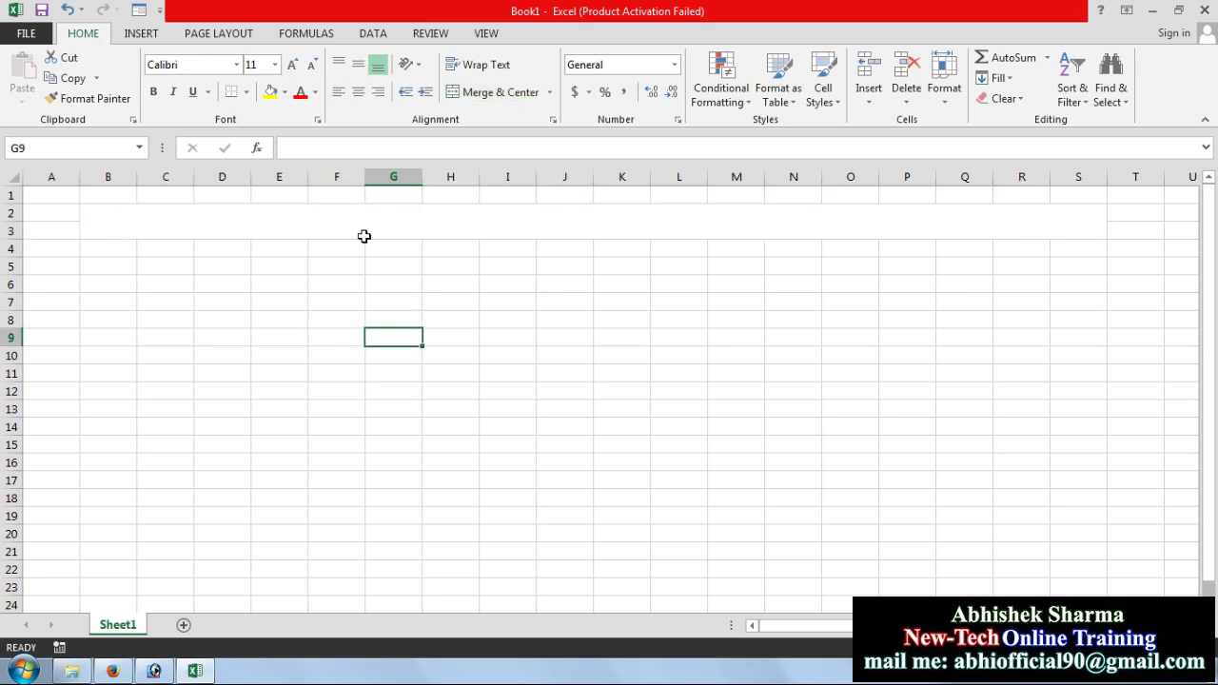
# Type the title 'EXCEL FORMULAS WITH SERIES TRAINING | FINACIAL FORMULA SERIES | P- 01'
pyautogui.write('ex')
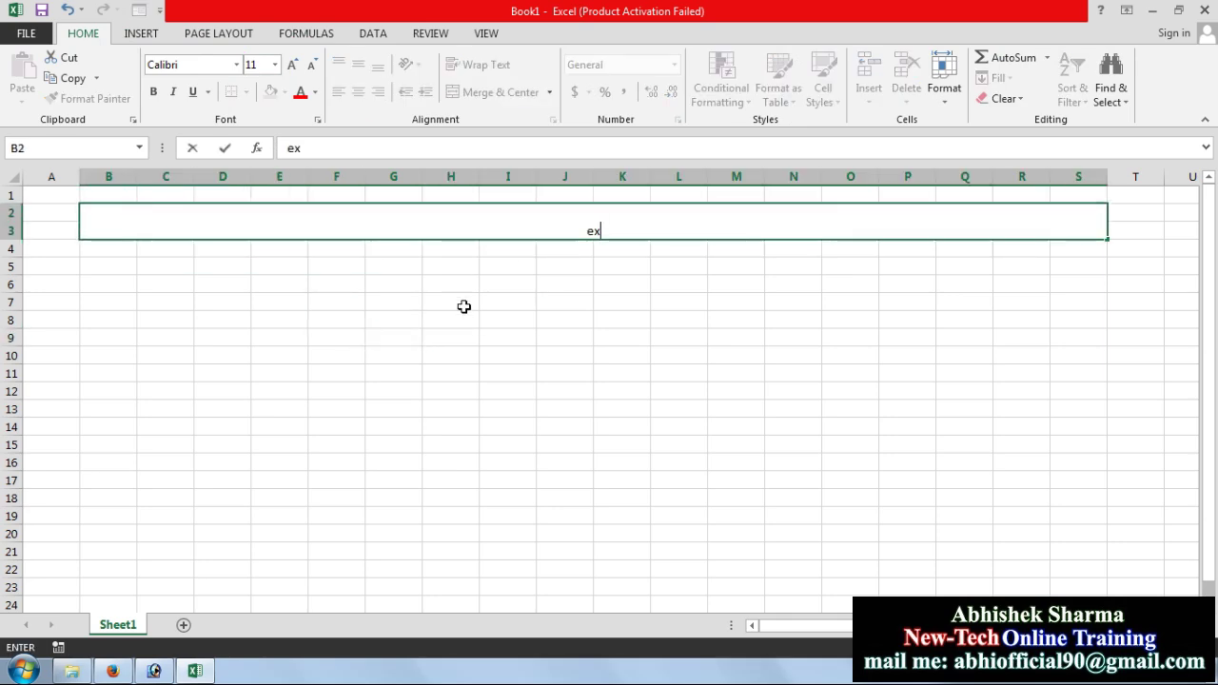
pyautogui.write('cel')
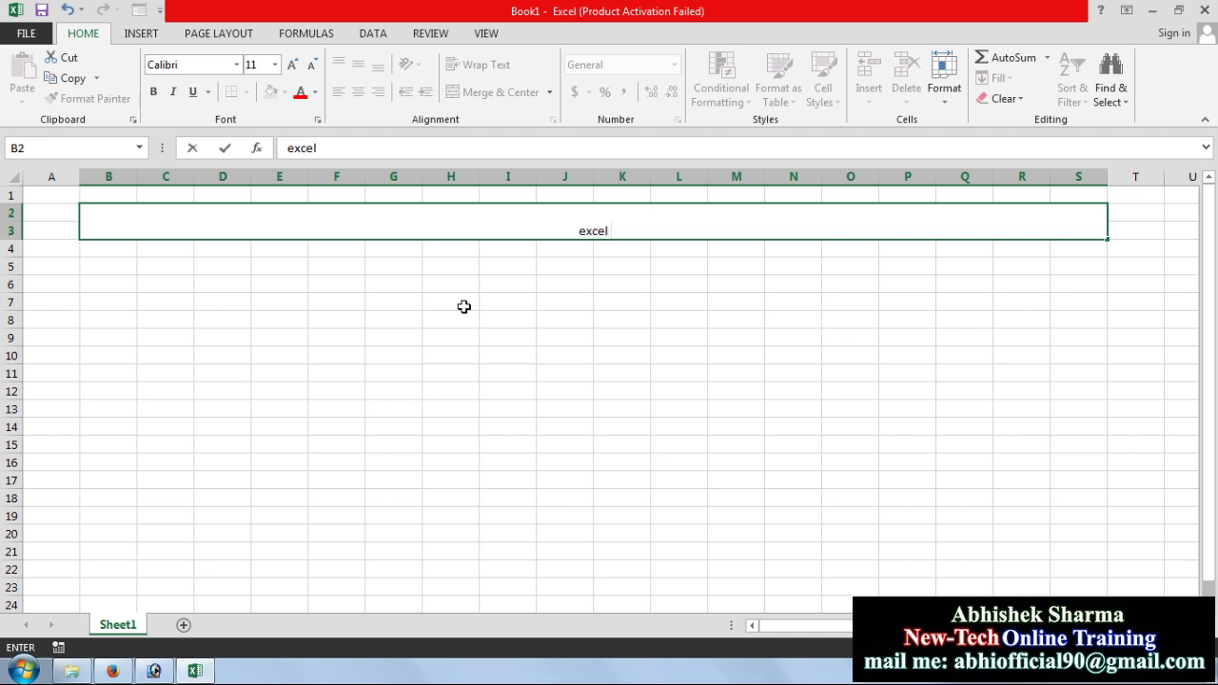
pyautogui.press('BackSpace')
pyautogui.press('BackSpace')
pyautogui.press('BackSpace')
pyautogui.press('BackSpace')
pyautogui.write('EXCEL ')
pyautogui.write('FORMUL')
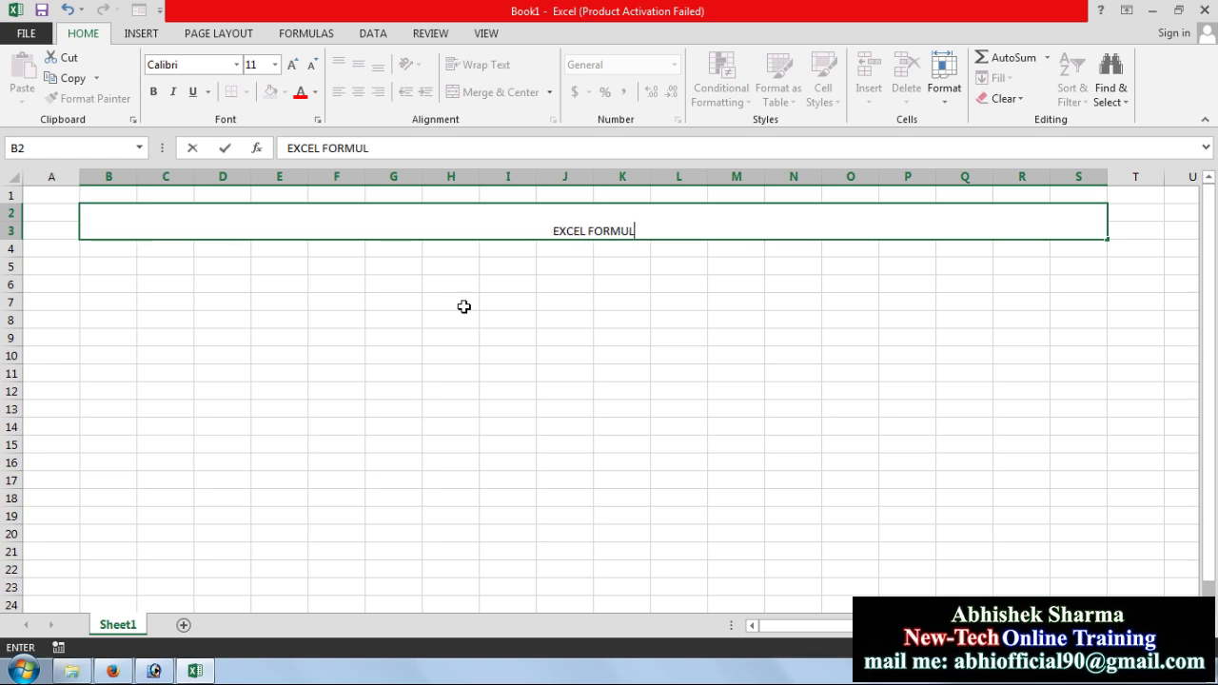
pyautogui.write('AS')
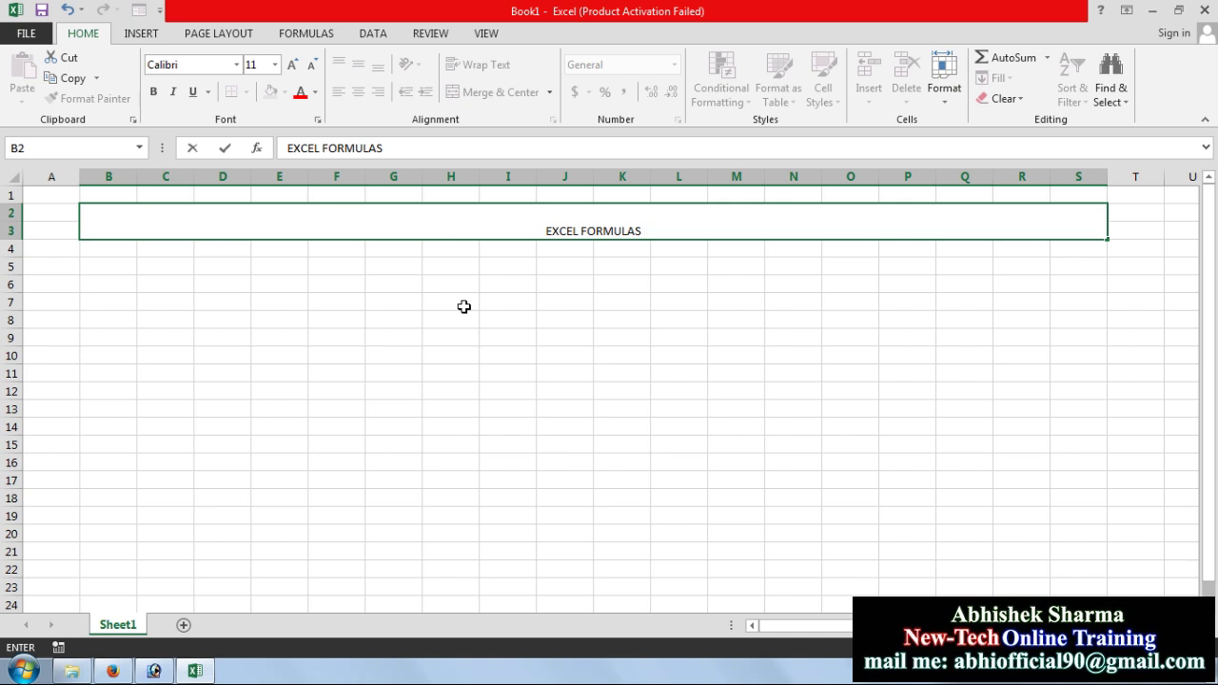
pyautogui.write(' WITH SE')
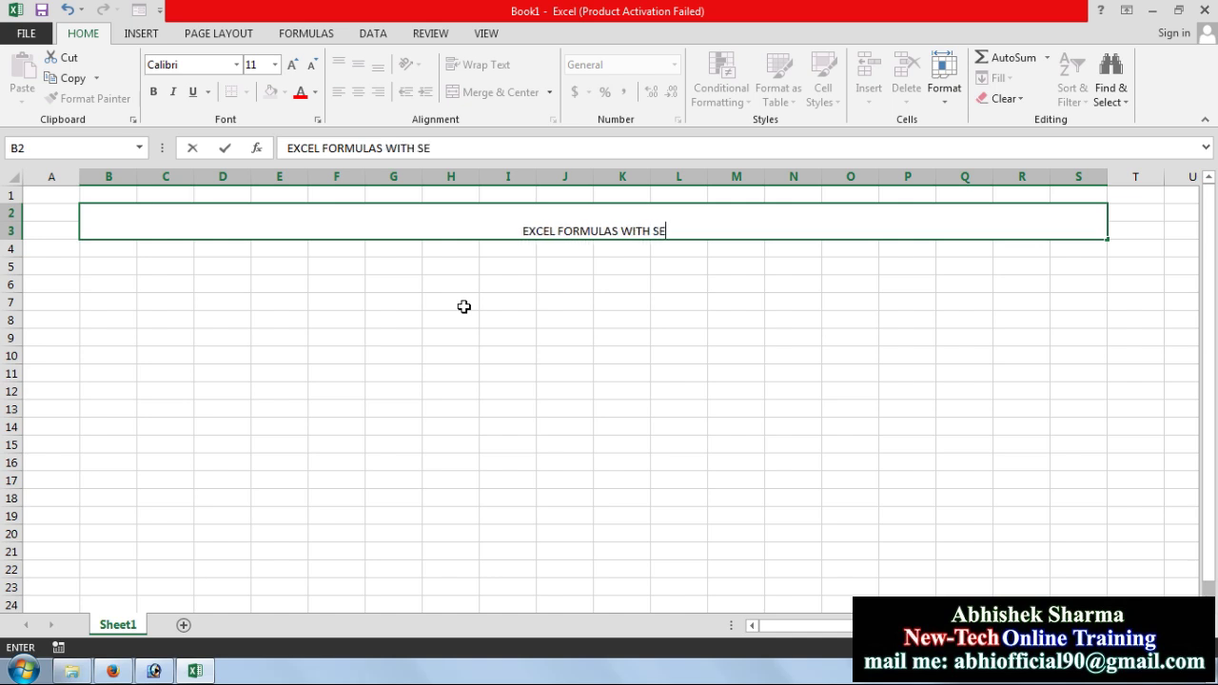
pyautogui.write('RIES')
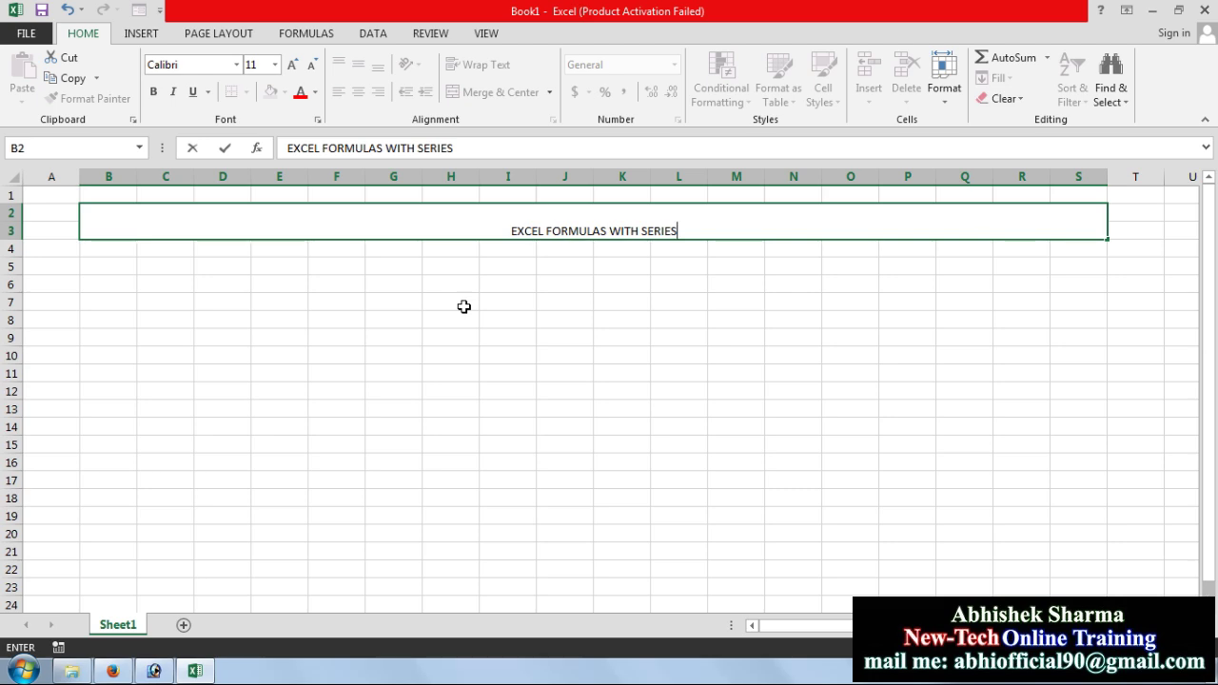
pyautogui.write(' TRA')
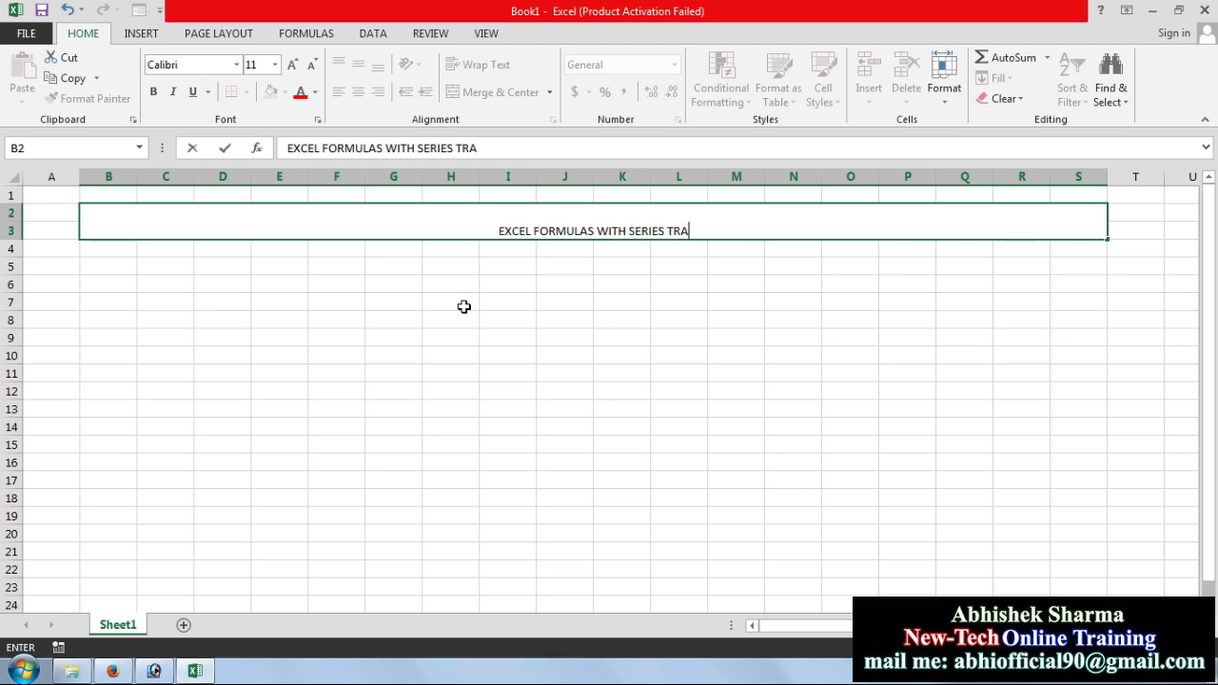
pyautogui.write('INING')
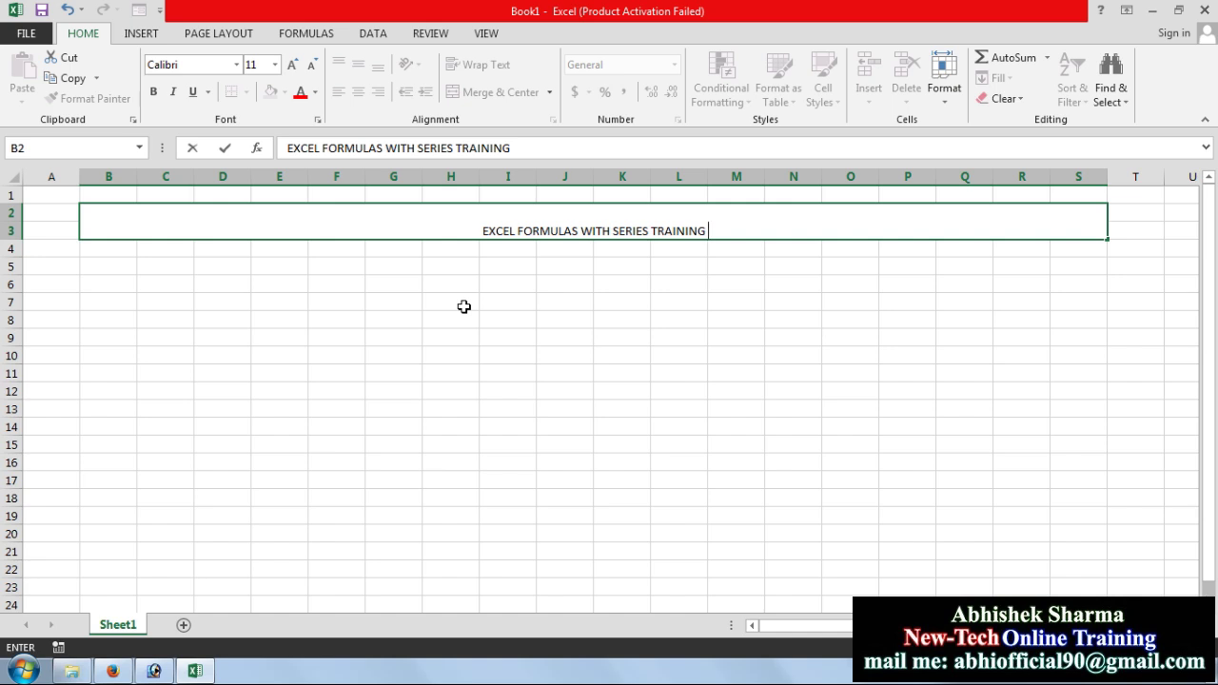
pyautogui.write(' | ')
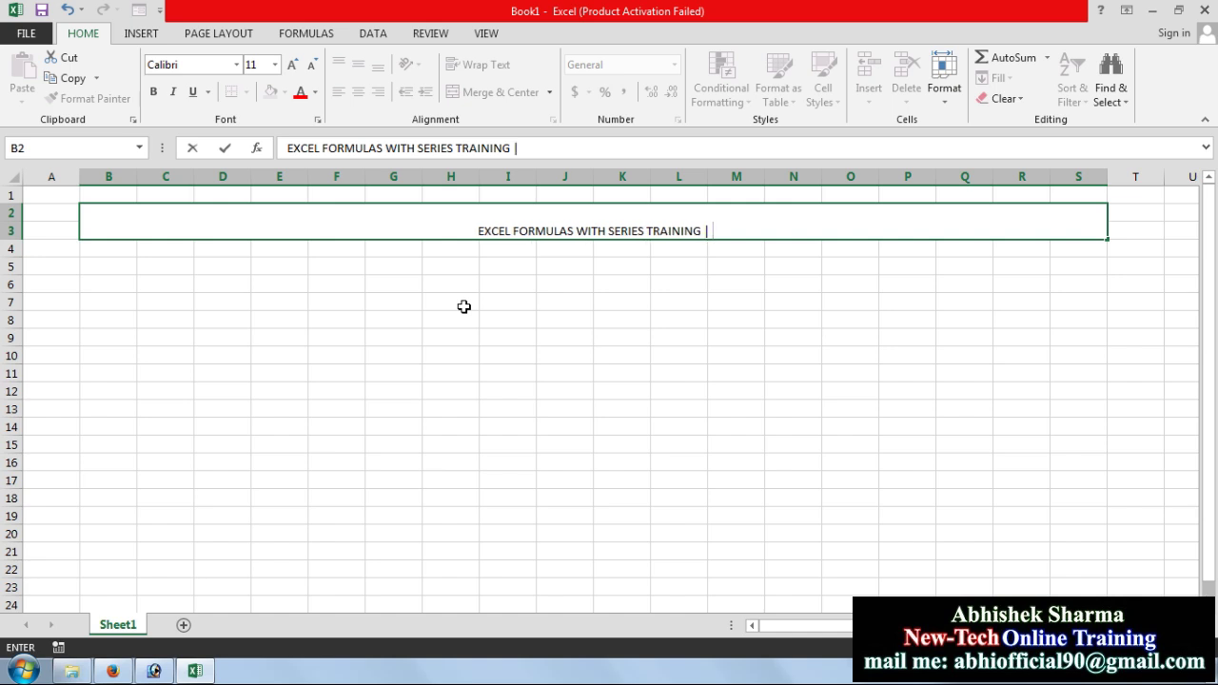
pyautogui.write('FINAC')
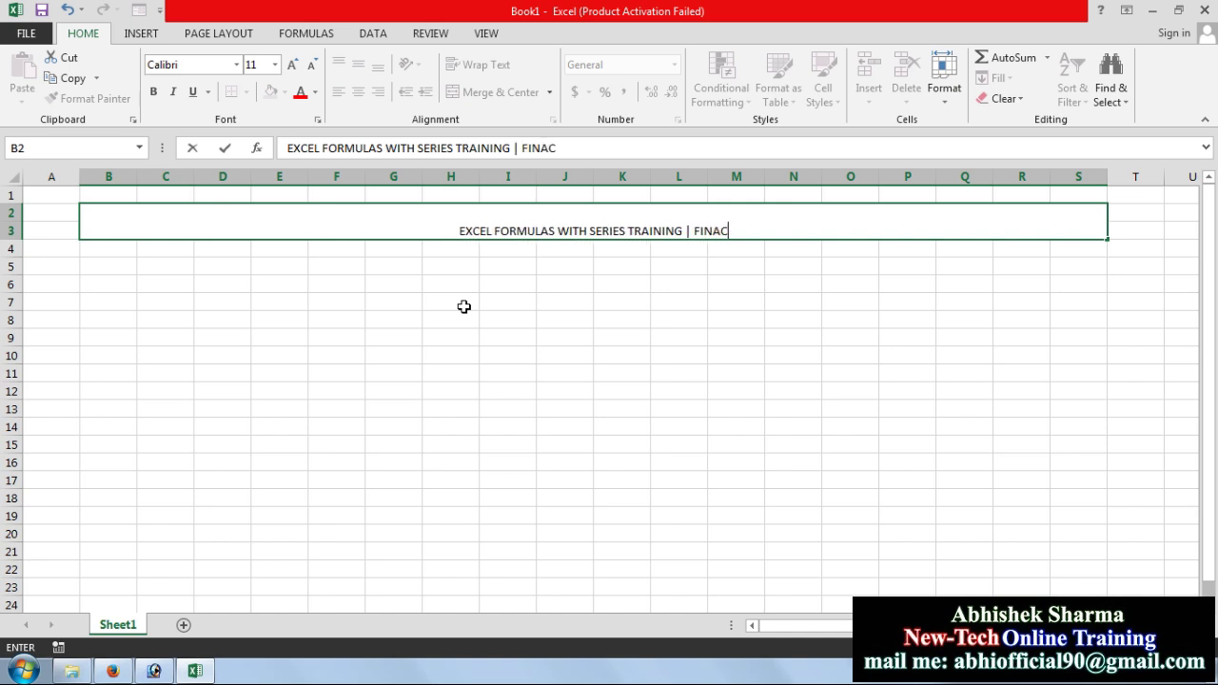
pyautogui.write('IAL ')
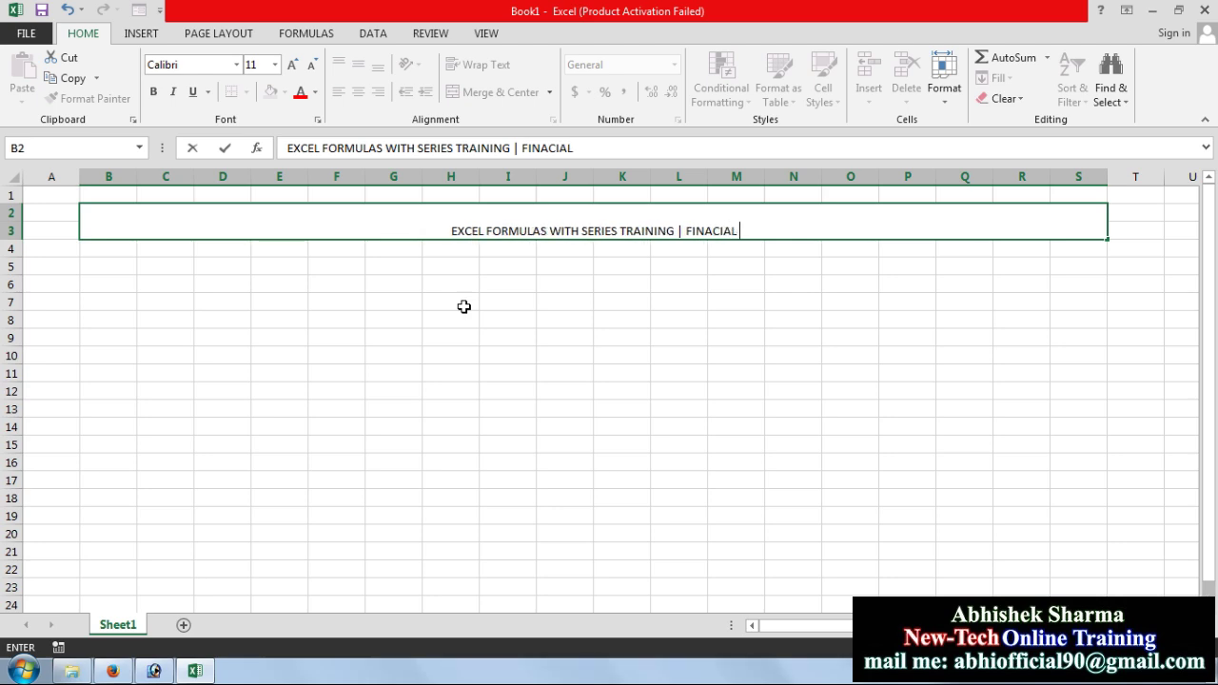
pyautogui.write('FORMUL')
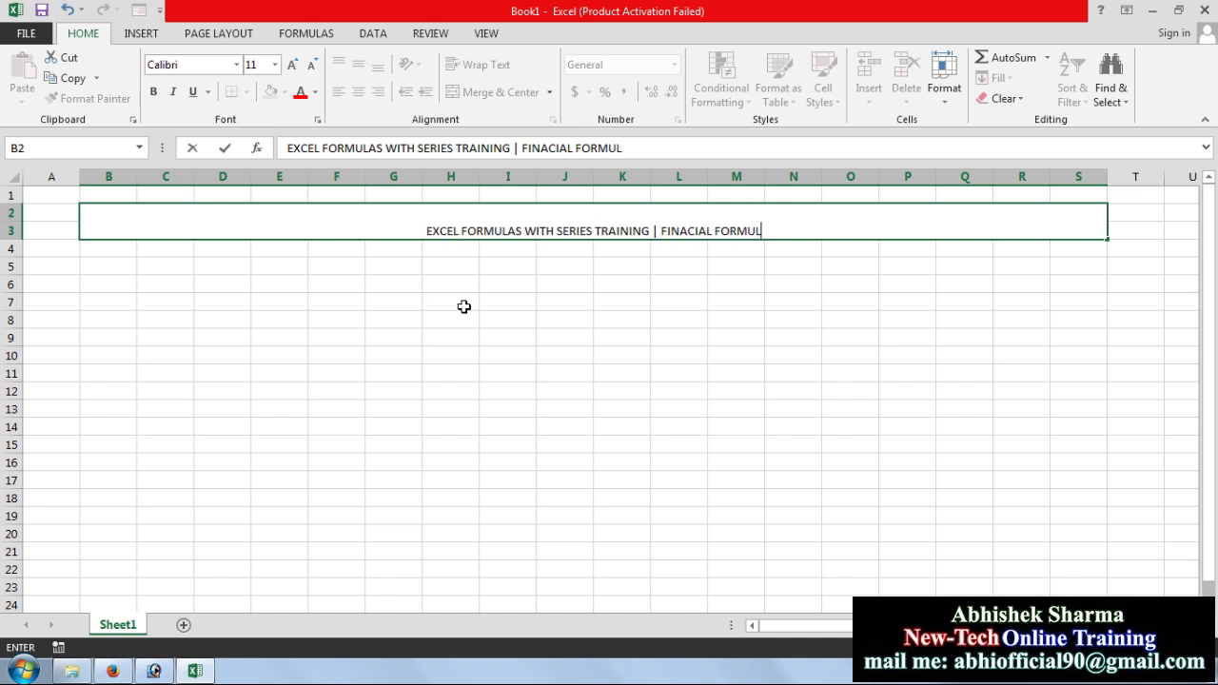
pyautogui.write('SA')
pyautogui.press('BackSpace')
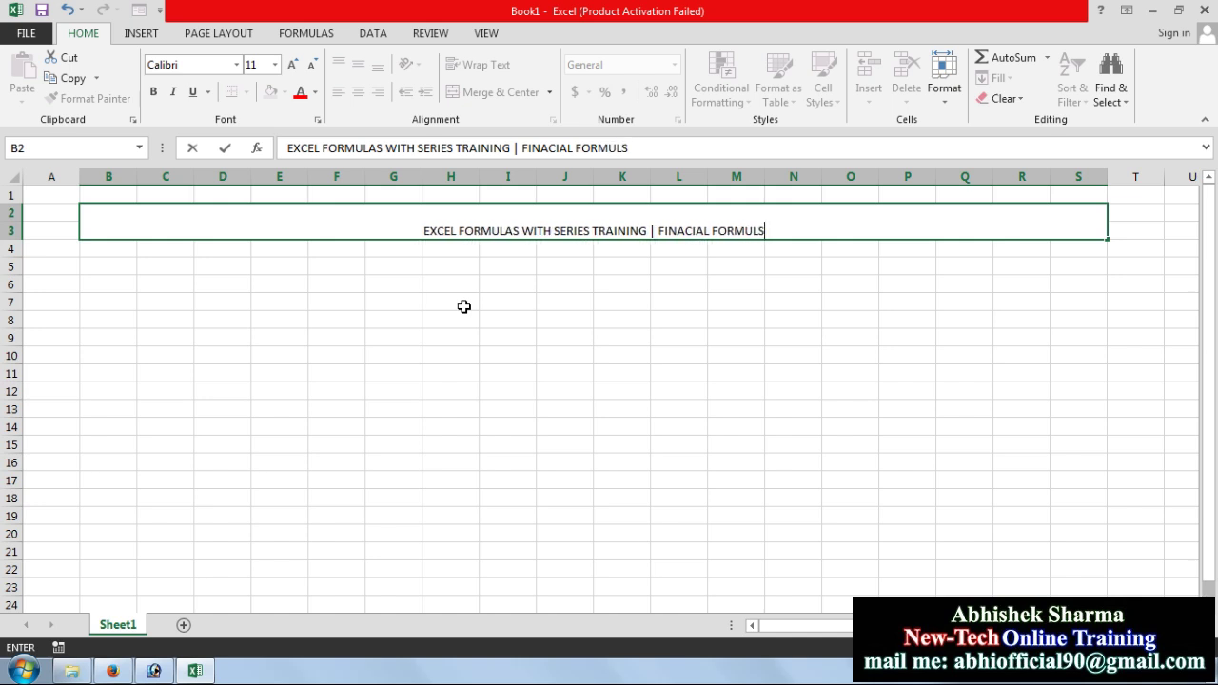
pyautogui.press('BackSpace')
pyautogui.write('A S')
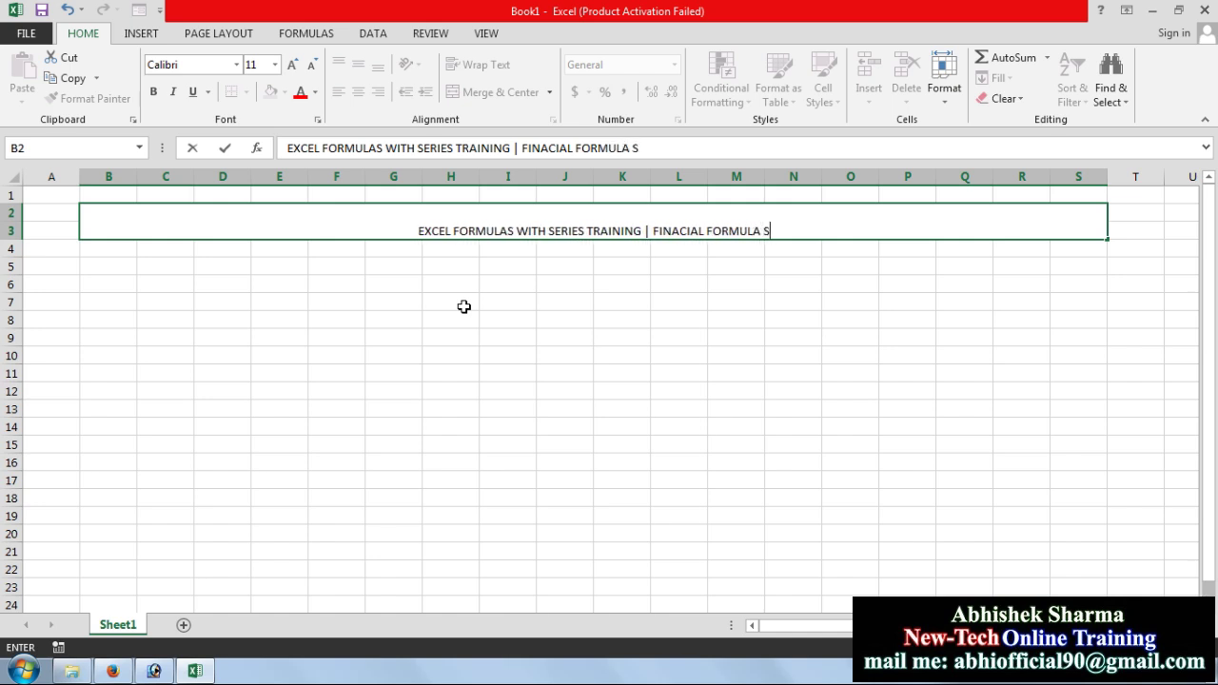
pyautogui.write('ERIES')
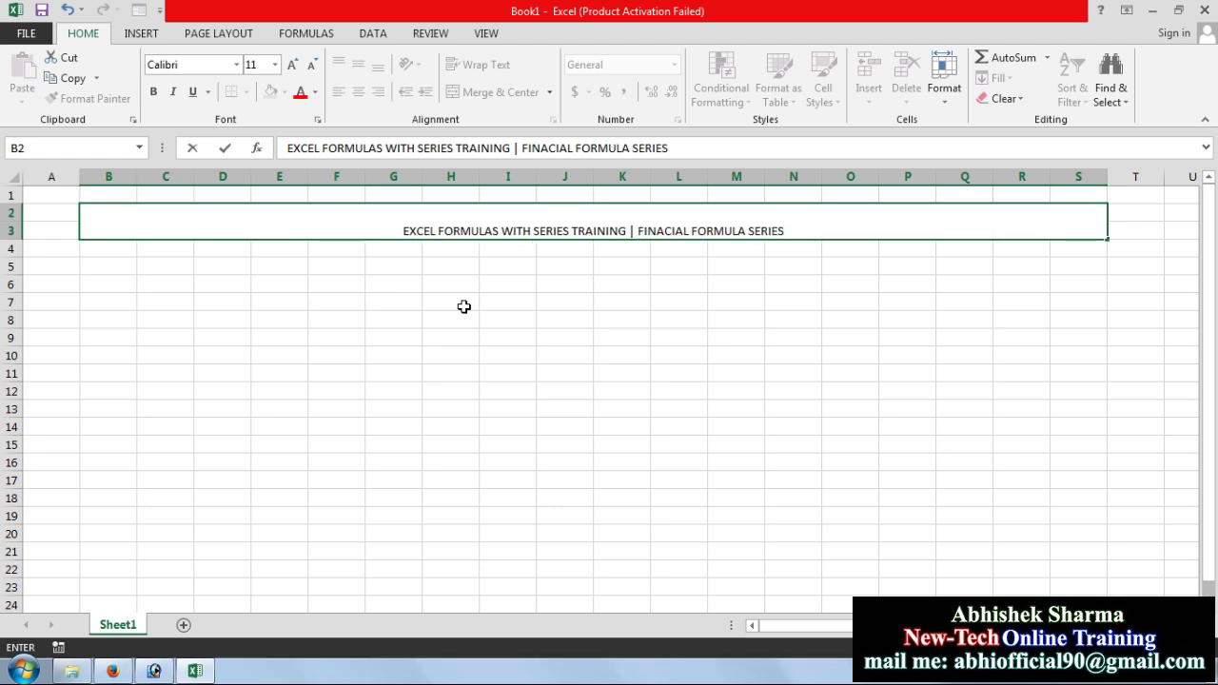
pyautogui.write(' | ')
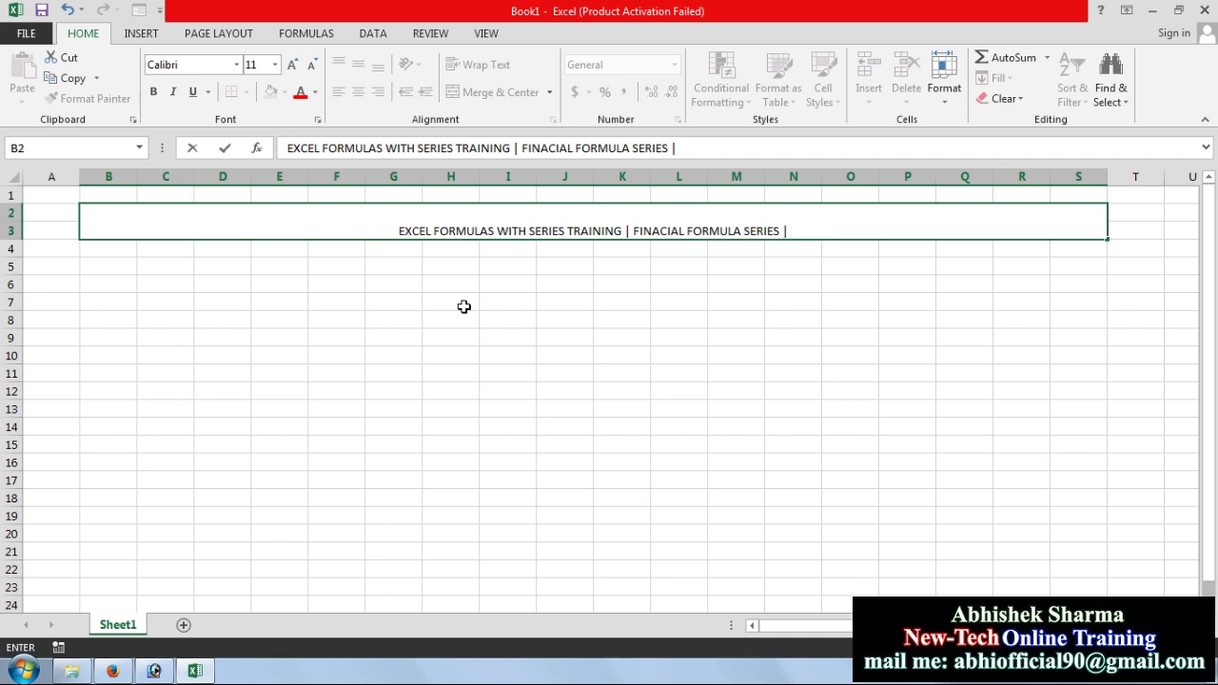
pyautogui.write('P')
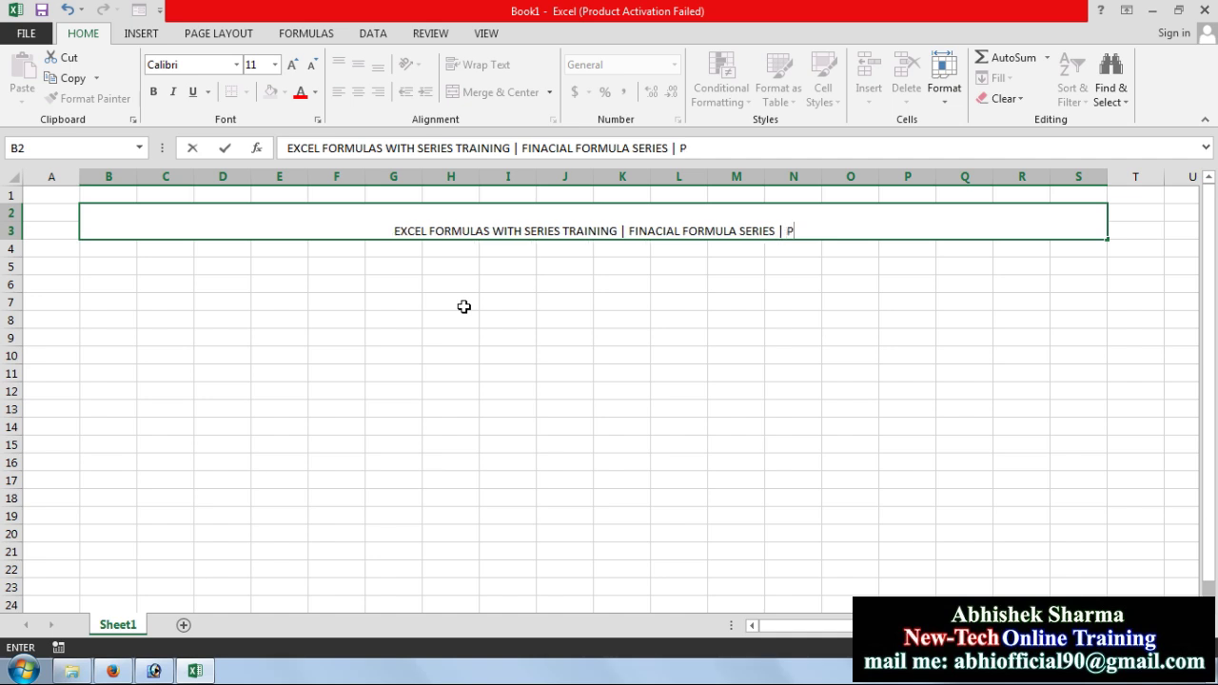
pyautogui.write('- 01')
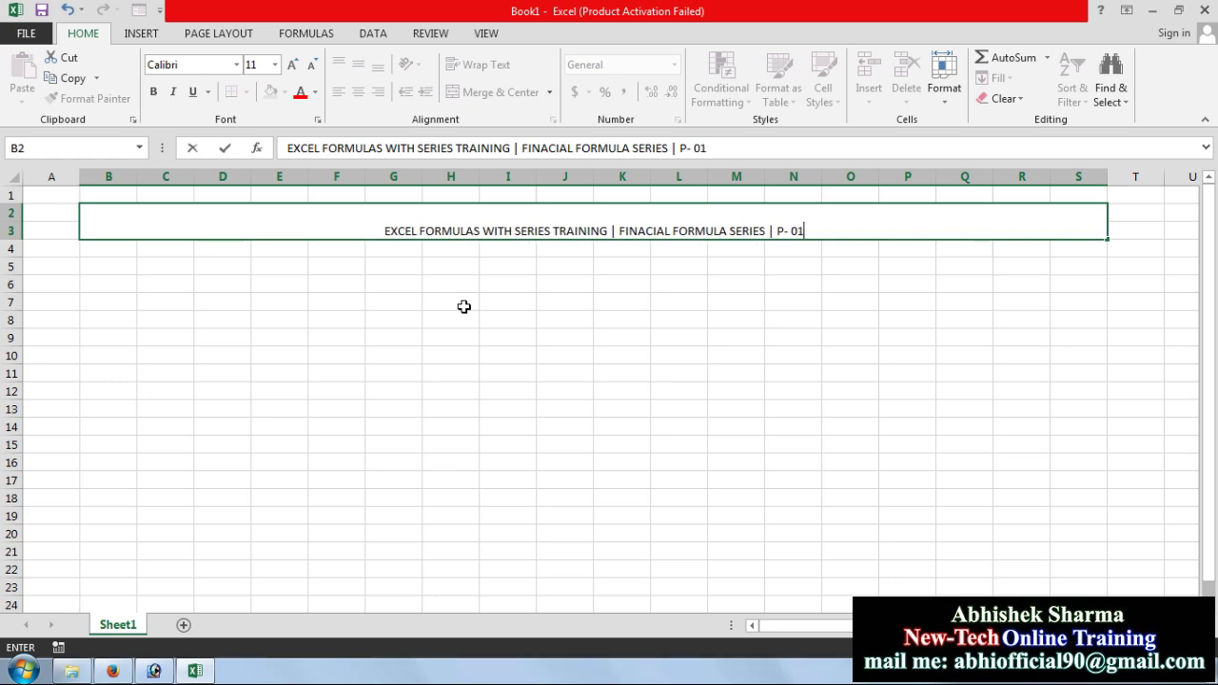
pyautogui.press('Return')
# Vertically centre the title banner and enlarge its font size
pyautogui.click(434, 213)
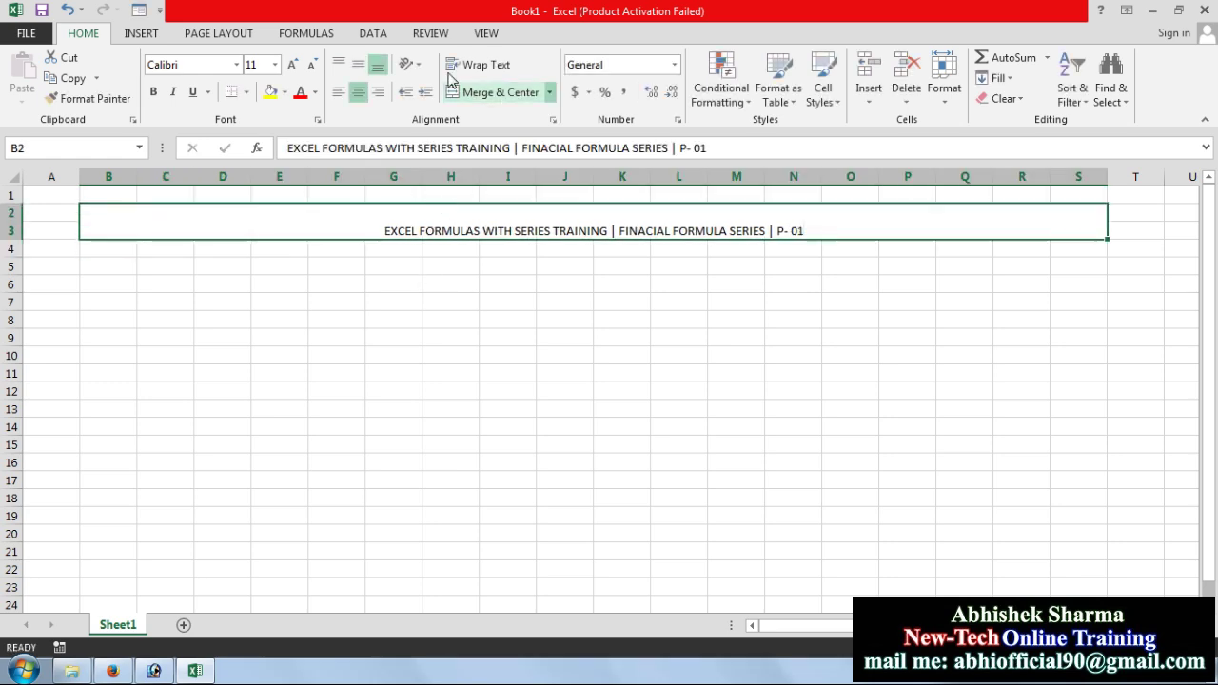
pyautogui.click(359, 67)
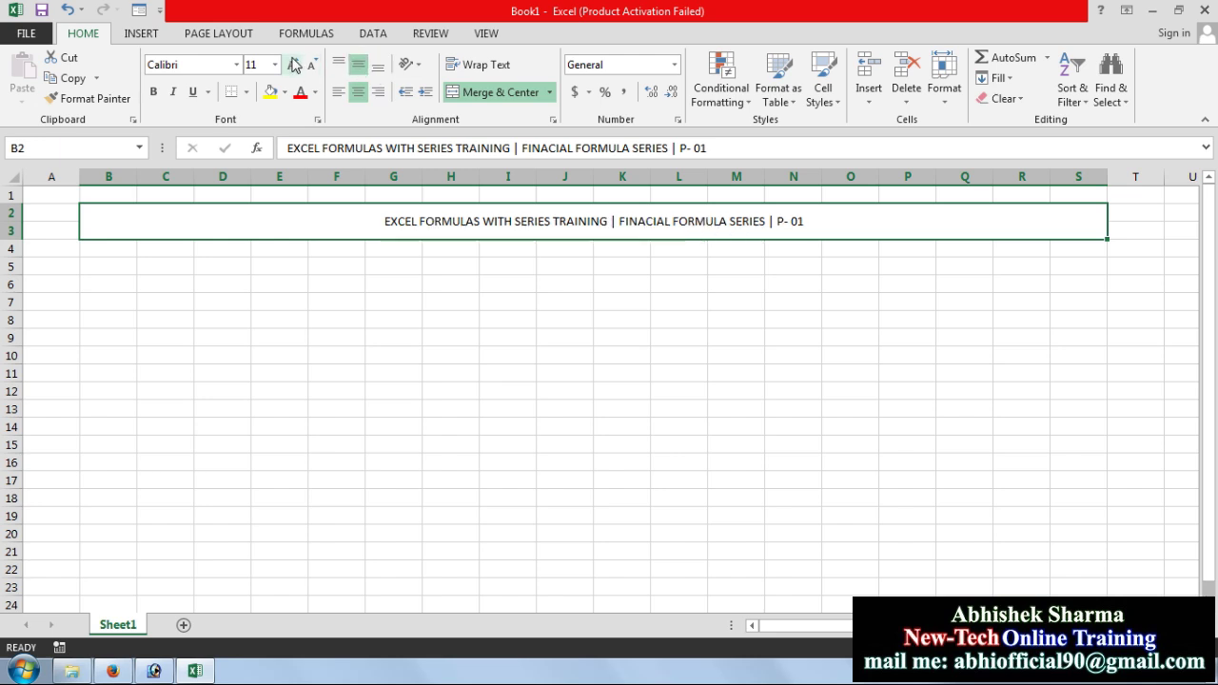
pyautogui.click(293, 63)
pyautogui.click(293, 64)
pyautogui.click(293, 64)
pyautogui.click(293, 63)
pyautogui.click(293, 63)
pyautogui.doubleClick(293, 64)
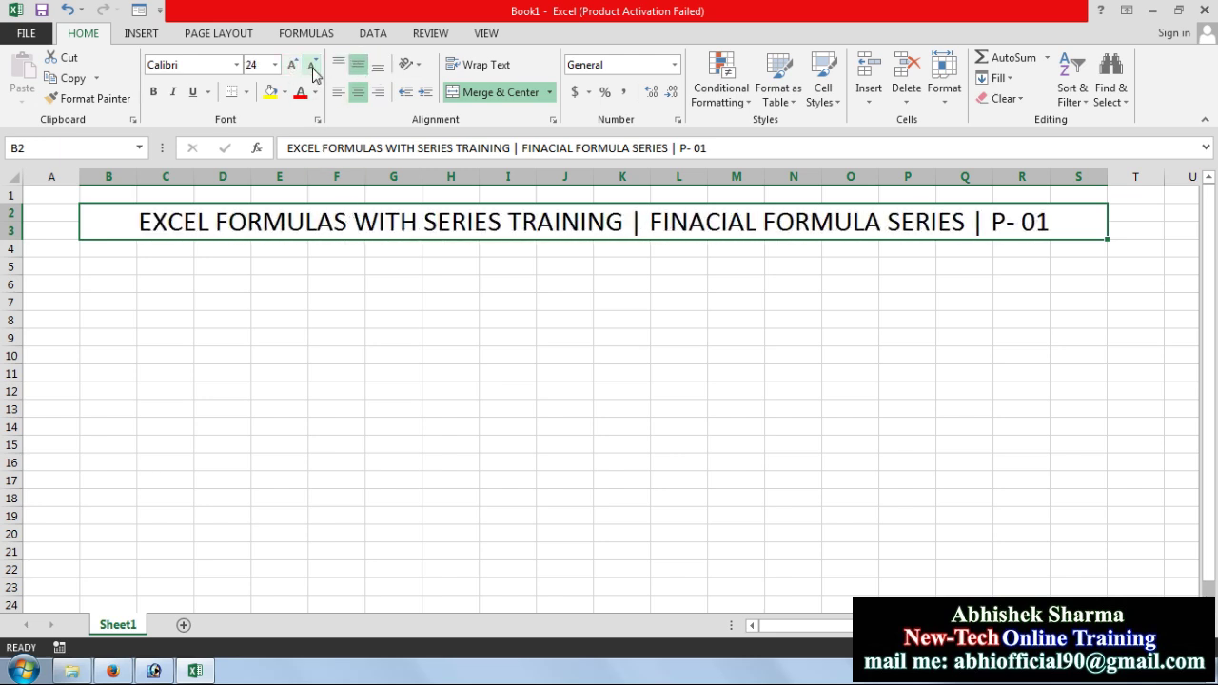
pyautogui.click(312, 64)
pyautogui.click(312, 64)
# Give the title banner a black fill with bold white text
pyautogui.click(284, 92)
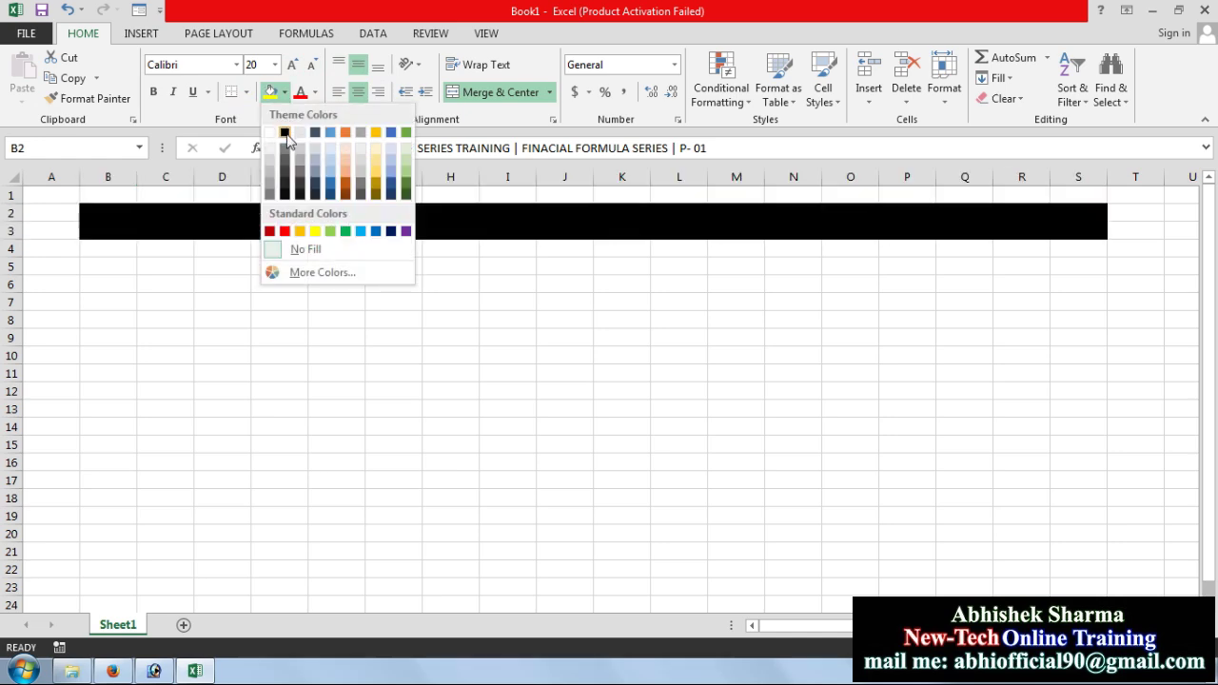
pyautogui.click(285, 132)
pyautogui.click(315, 92)
pyautogui.click(302, 155)
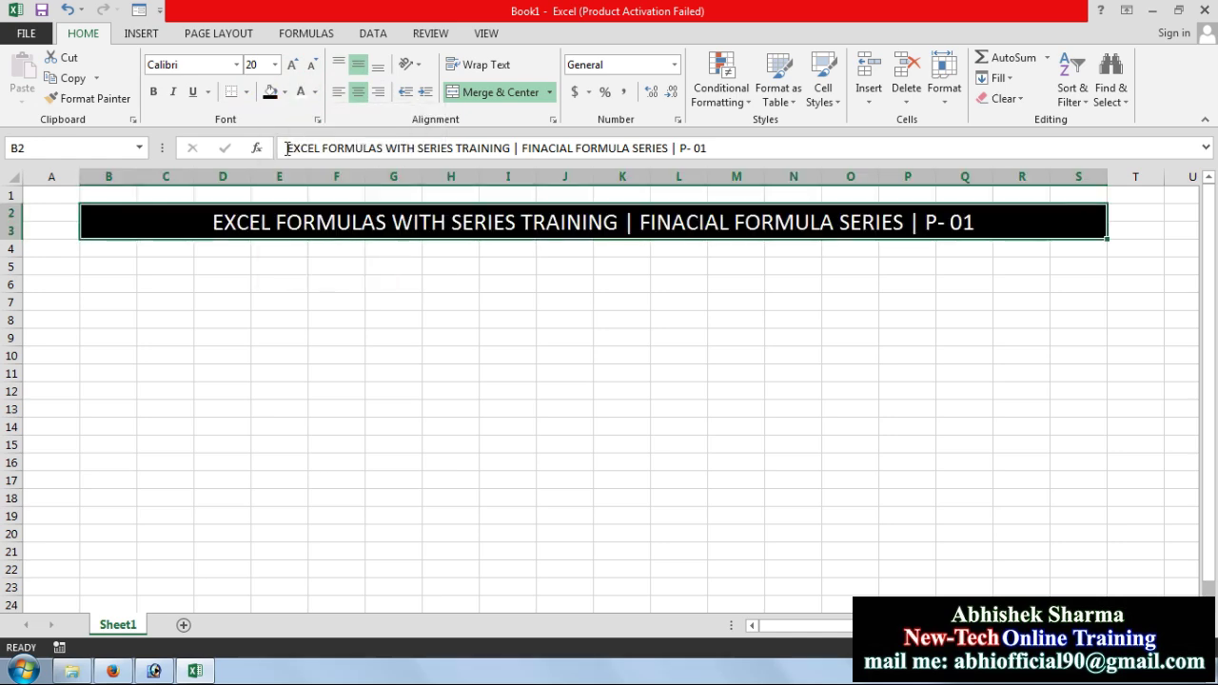
pyautogui.click(155, 92)
pyautogui.click(793, 373)
pyautogui.click(1021, 284)
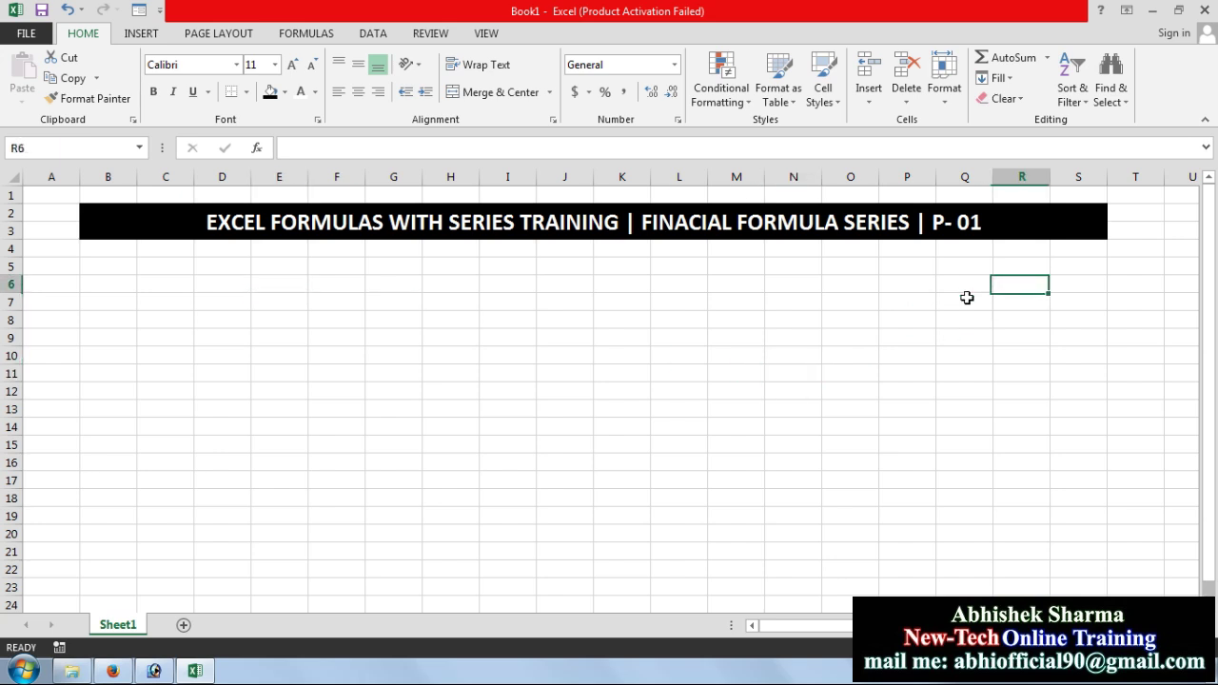
# Enlarge the title text a little more, to 20 pt
pyautogui.click(509, 222)
pyautogui.click(292, 63)
pyautogui.click(359, 328)
# Enter headers S.NO. and FORMULAS in B5:C5 with serial numbers 1 and 2 below
pyautogui.click(167, 302)
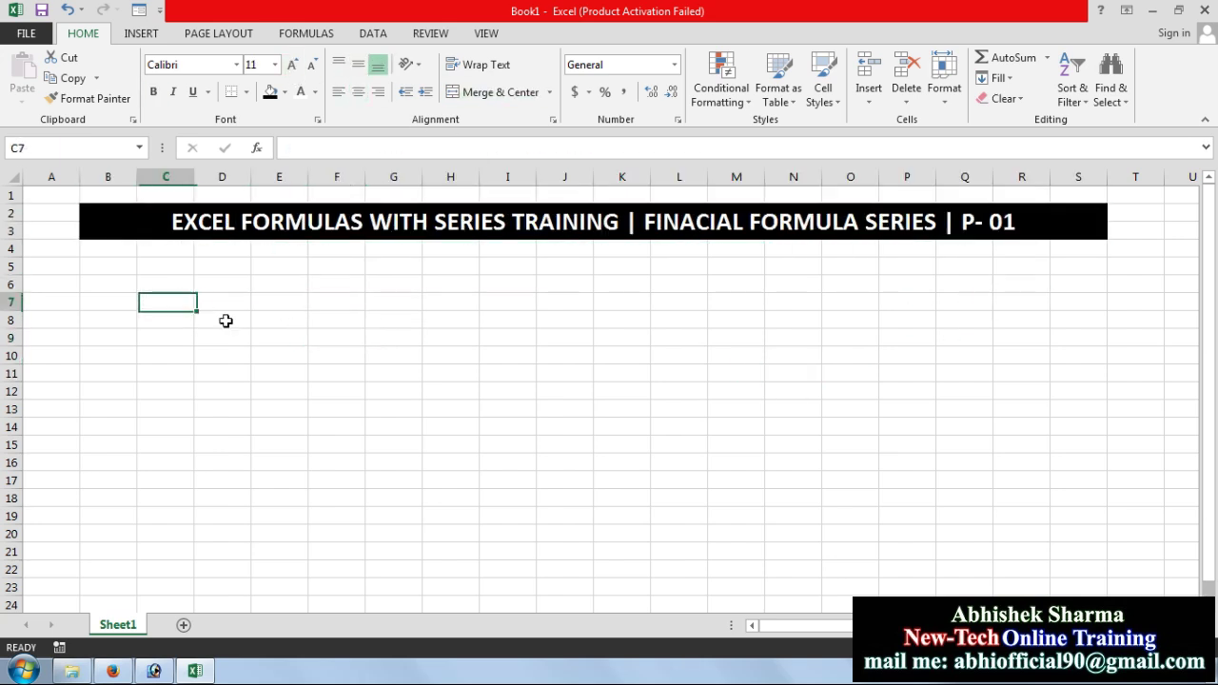
pyautogui.click(391, 319)
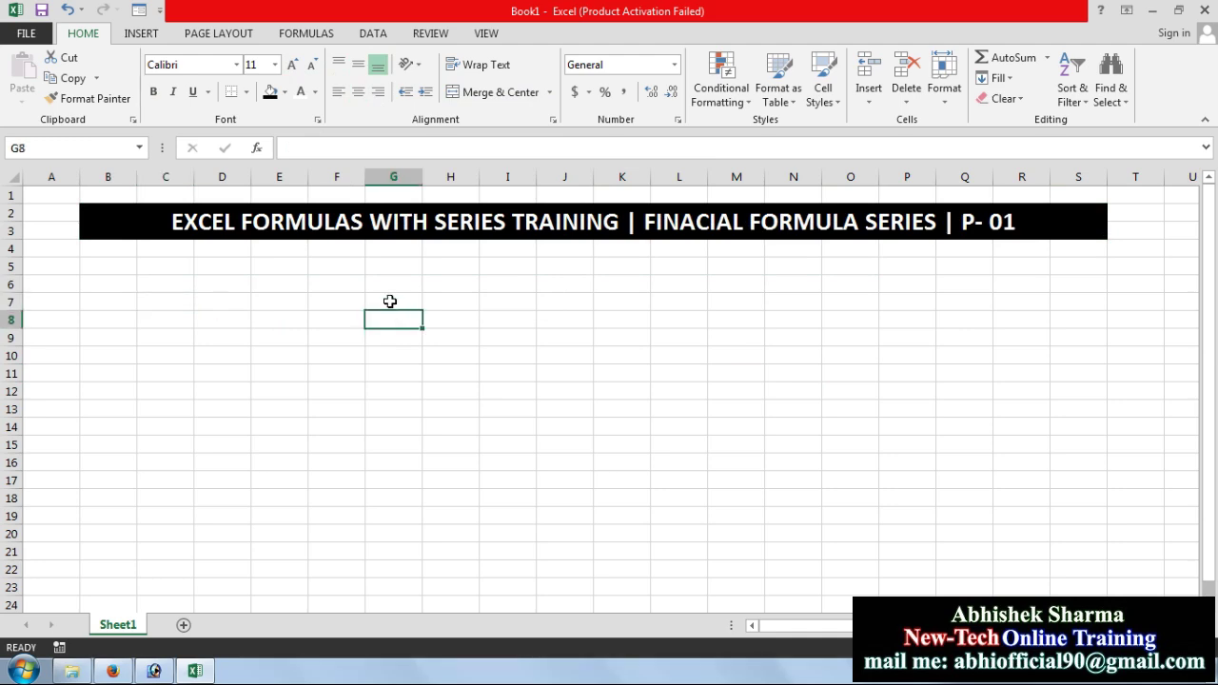
pyautogui.click(107, 264)
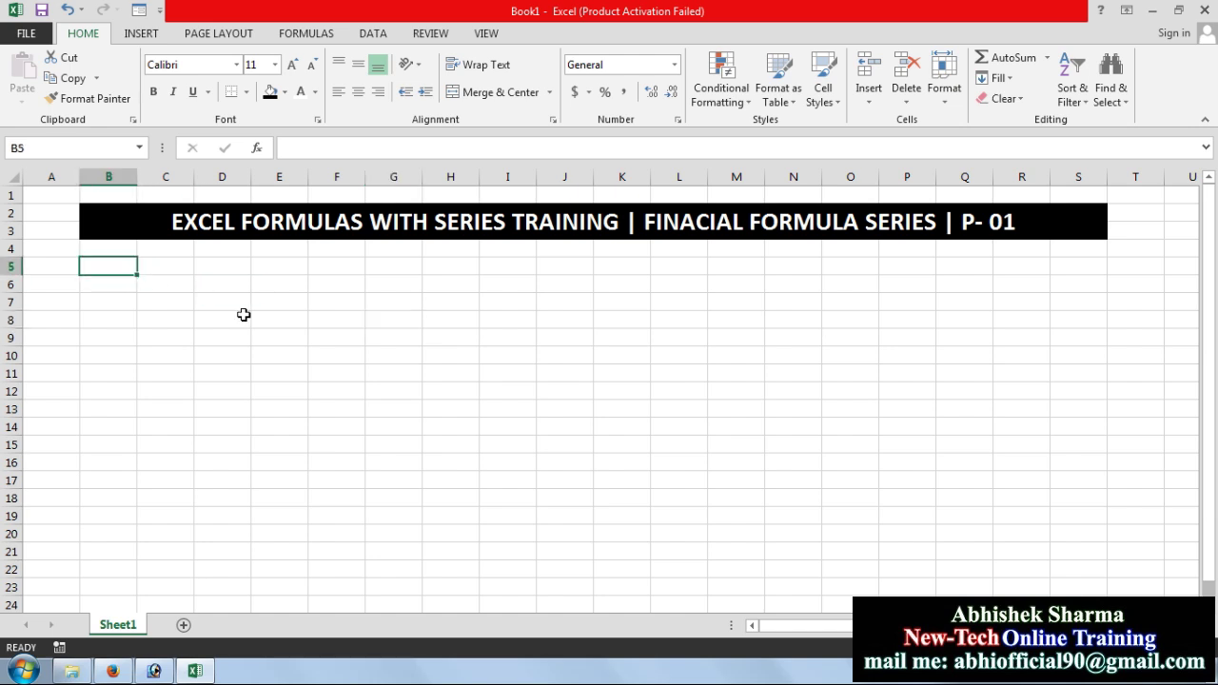
pyautogui.write('S')
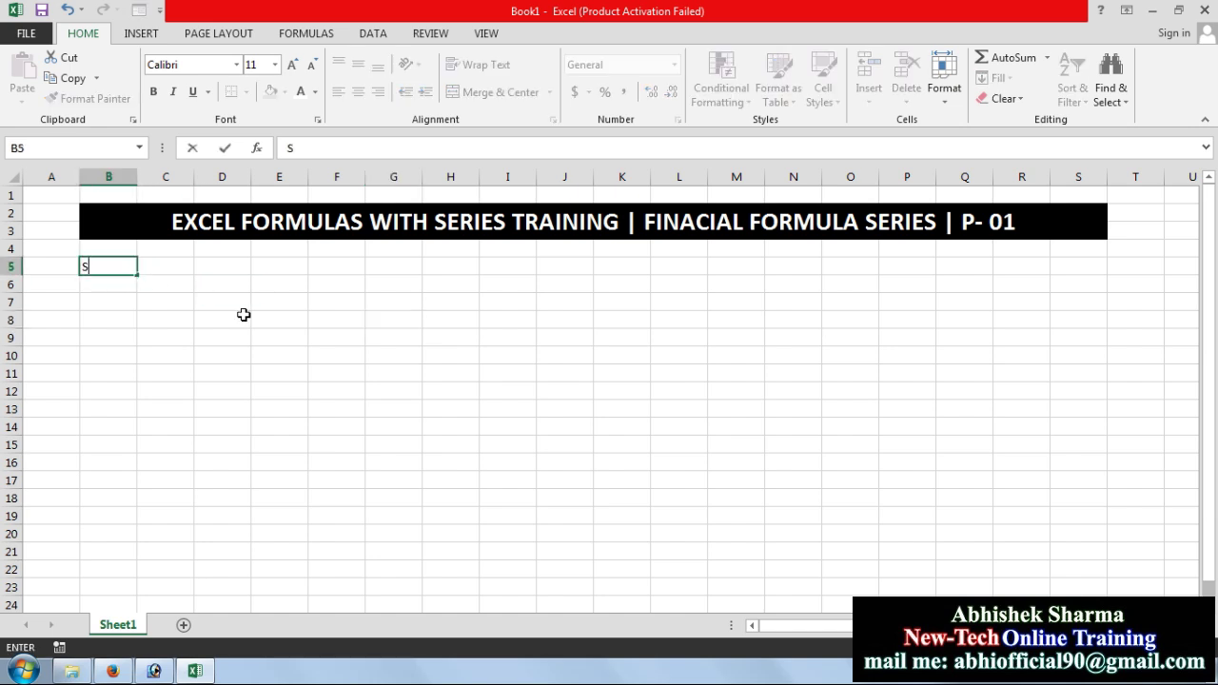
pyautogui.write('.NO.')
pyautogui.press('Tab')
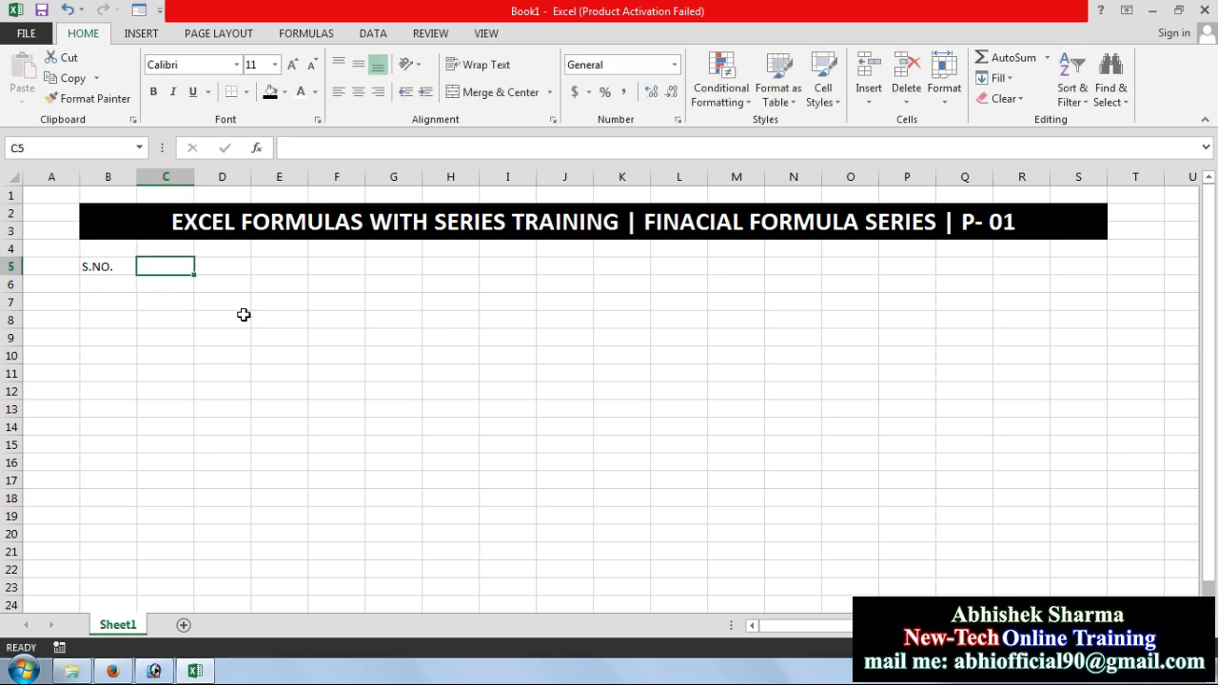
pyautogui.write('FORM')
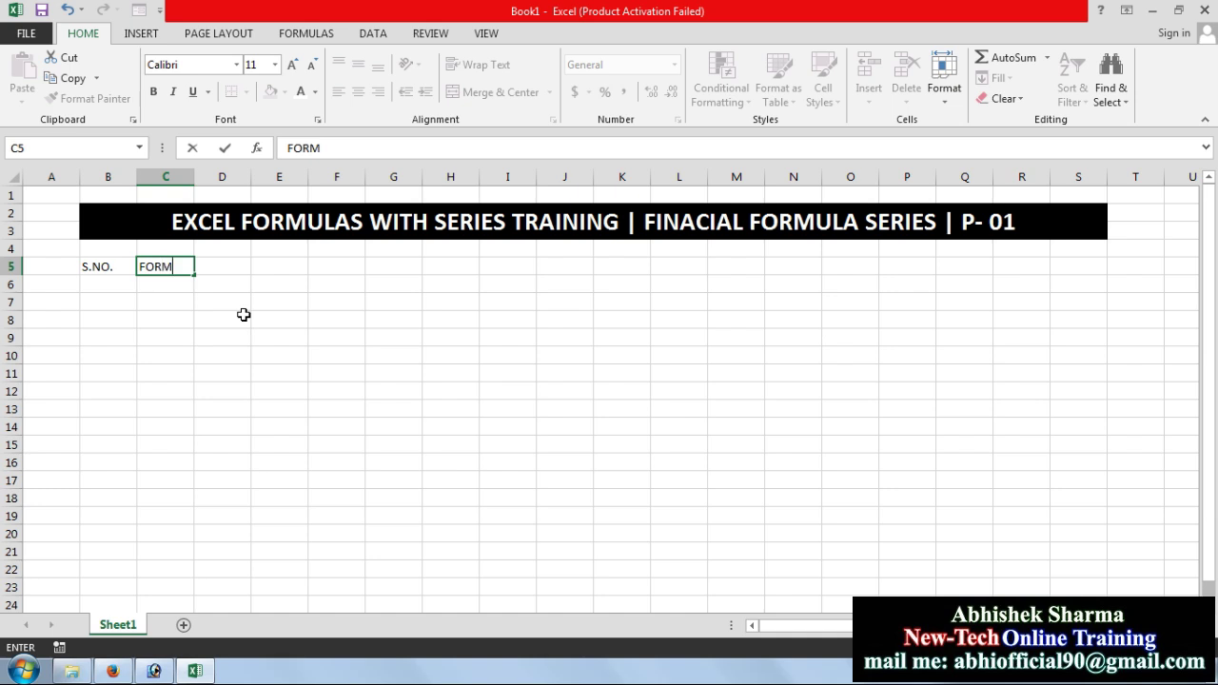
pyautogui.write('ULAS')
pyautogui.press('Return')
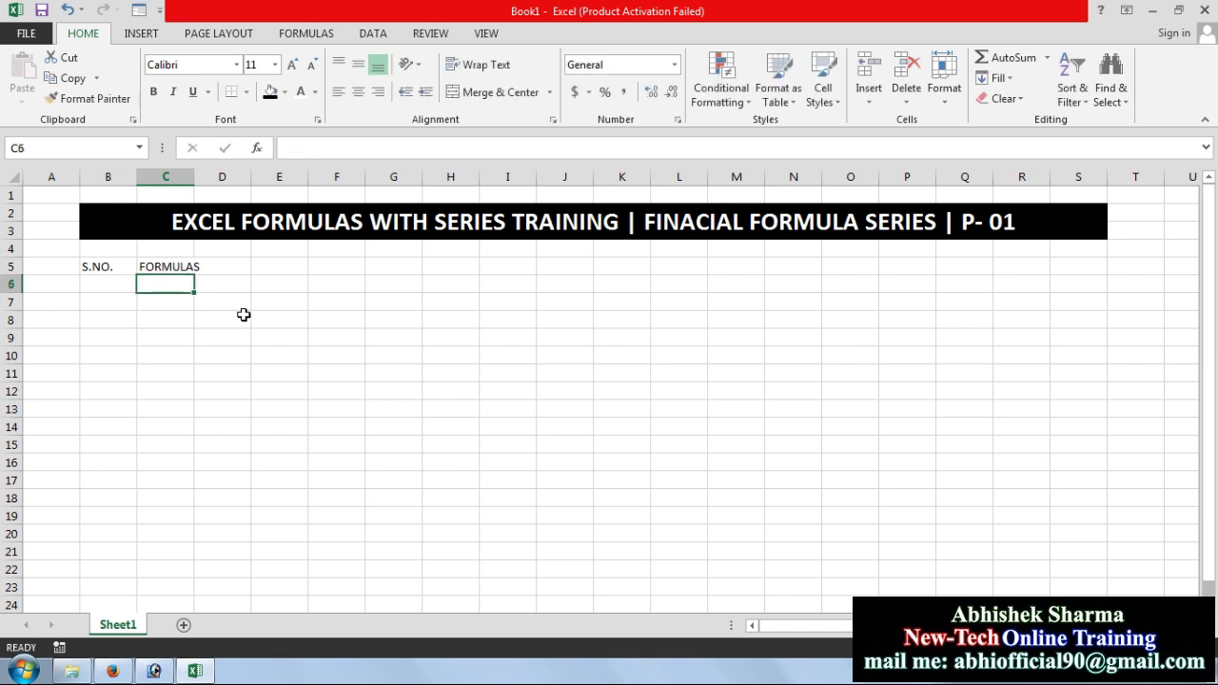
pyautogui.write('1')
pyautogui.press('Return')
pyautogui.write('2')
pyautogui.press('Return')
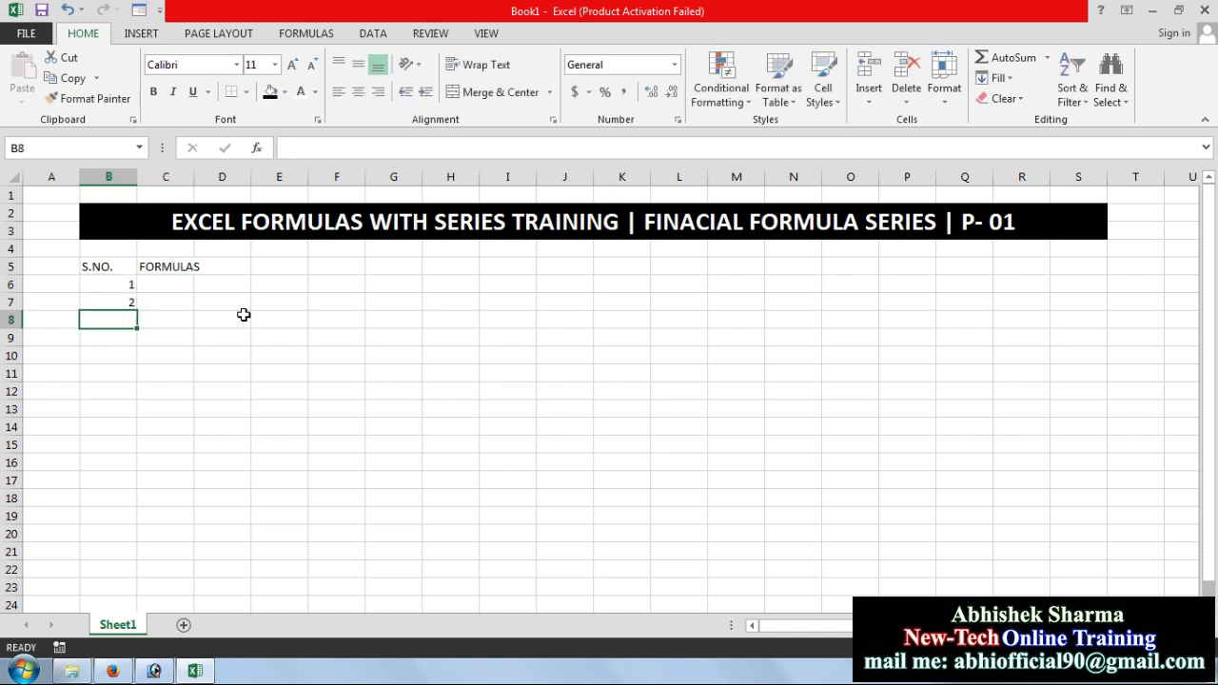
# Widen column C and enter ACCRINT in C6 and ACCRINTM in C7
pyautogui.click(166, 285)
pyautogui.moveTo(194, 177); pyautogui.dragTo(223, 177)
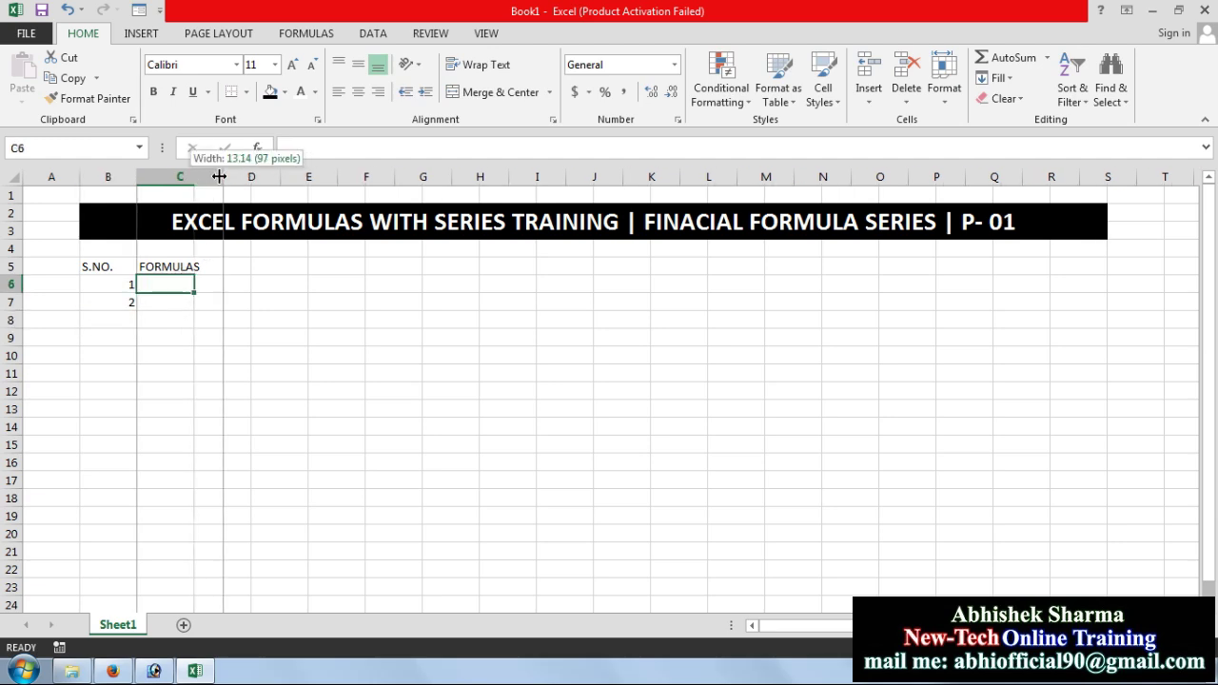
pyautogui.write('ACC')
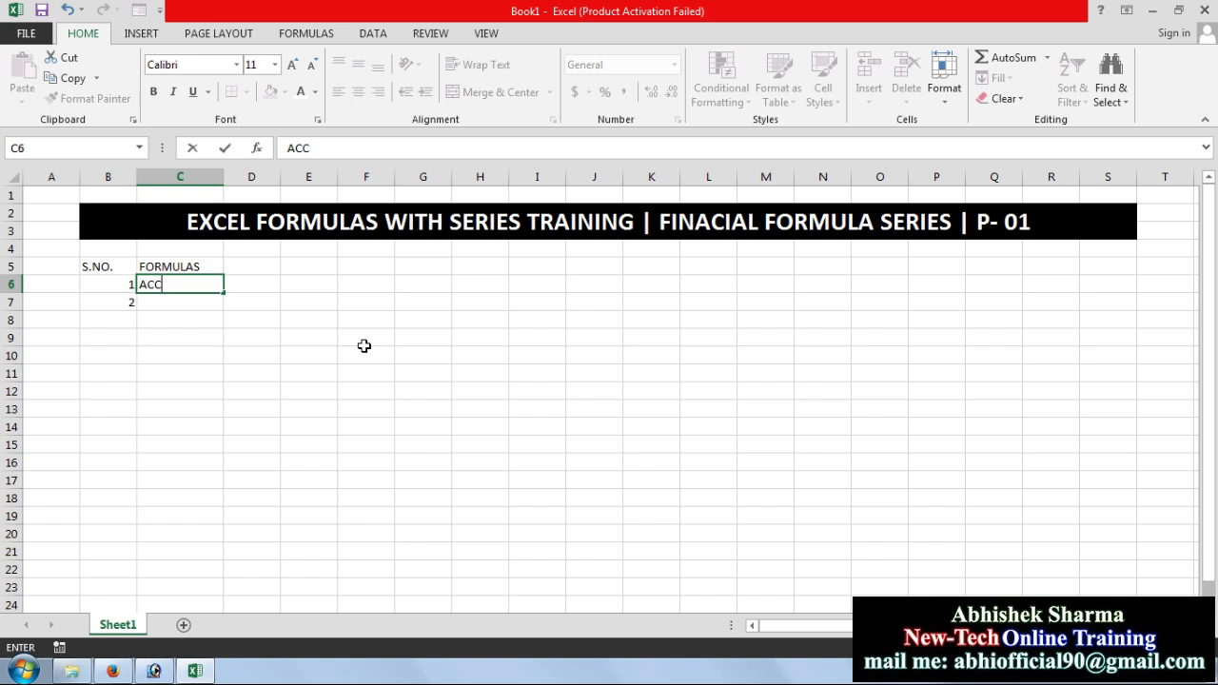
pyautogui.write('RI')
pyautogui.write('NT')
pyautogui.press('Return')
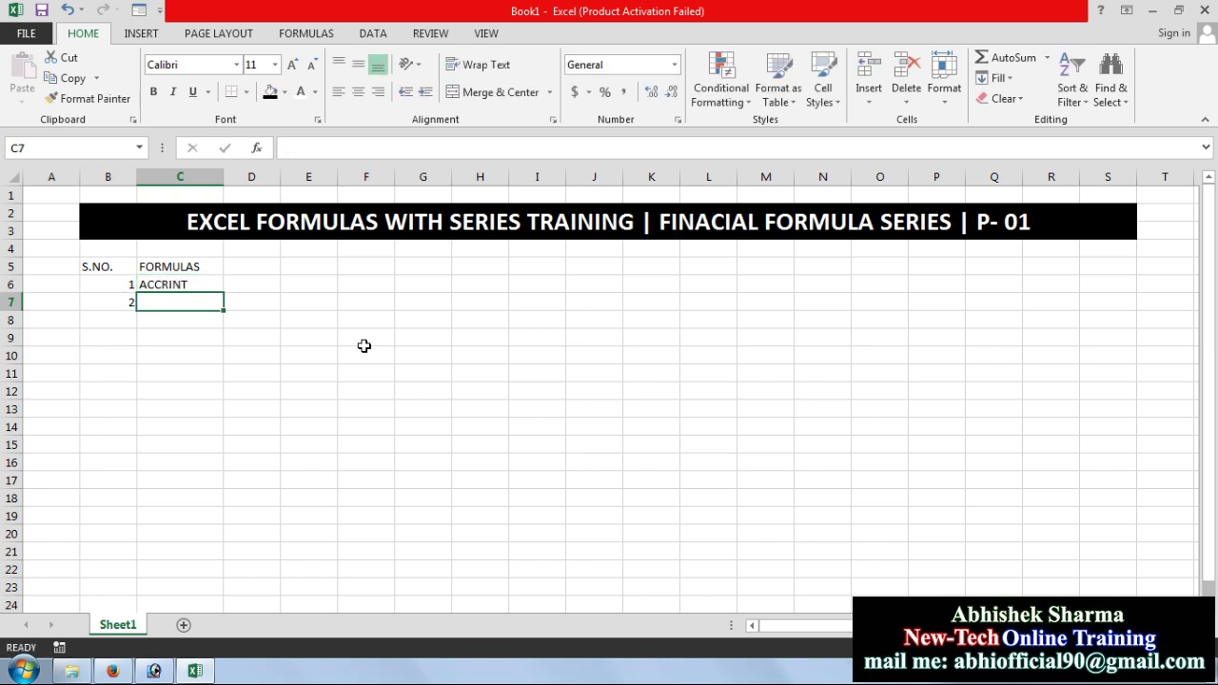
pyautogui.hotkey('ctrl', "'")
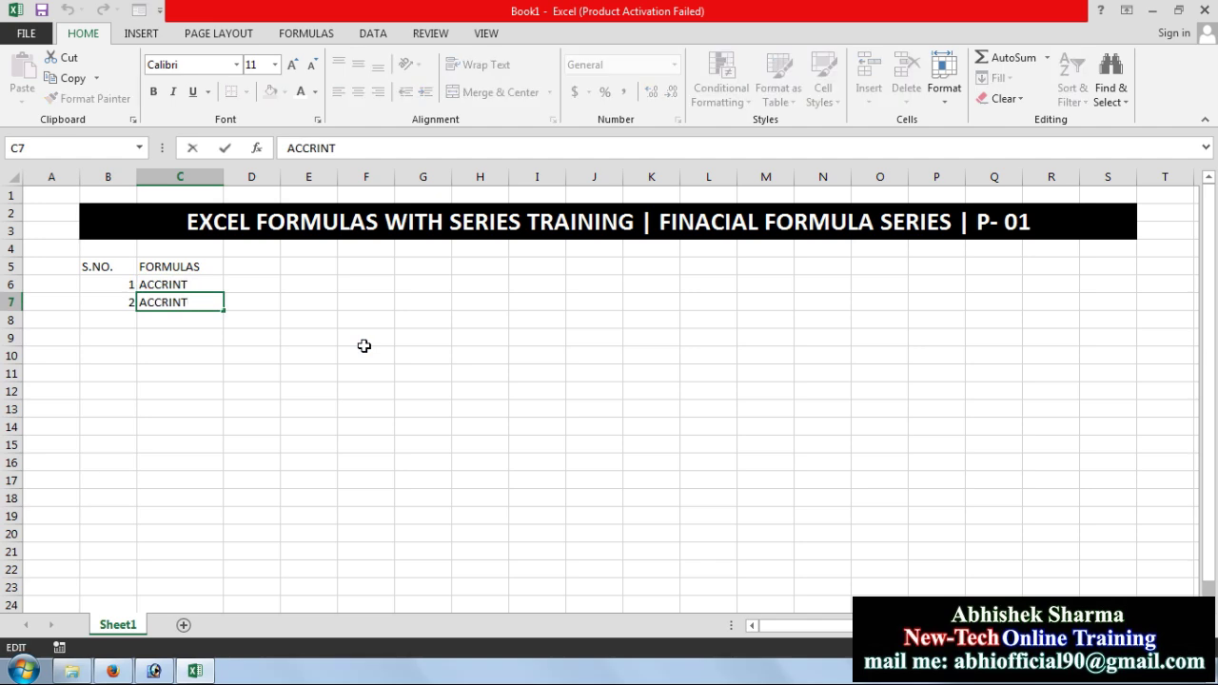
pyautogui.write('M')
pyautogui.press('Return')
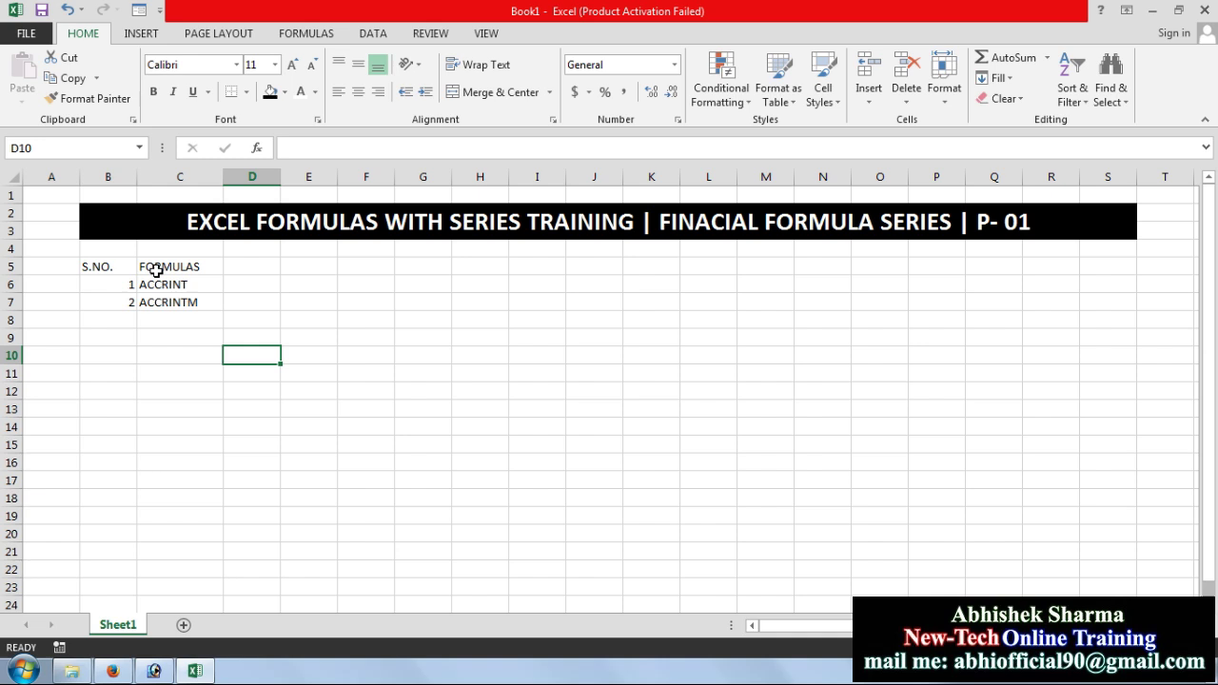
# Give the S.NO./FORMULAS header row a black fill and bold text
pyautogui.moveTo(114, 268); pyautogui.dragTo(157, 267)
pyautogui.click(271, 93)
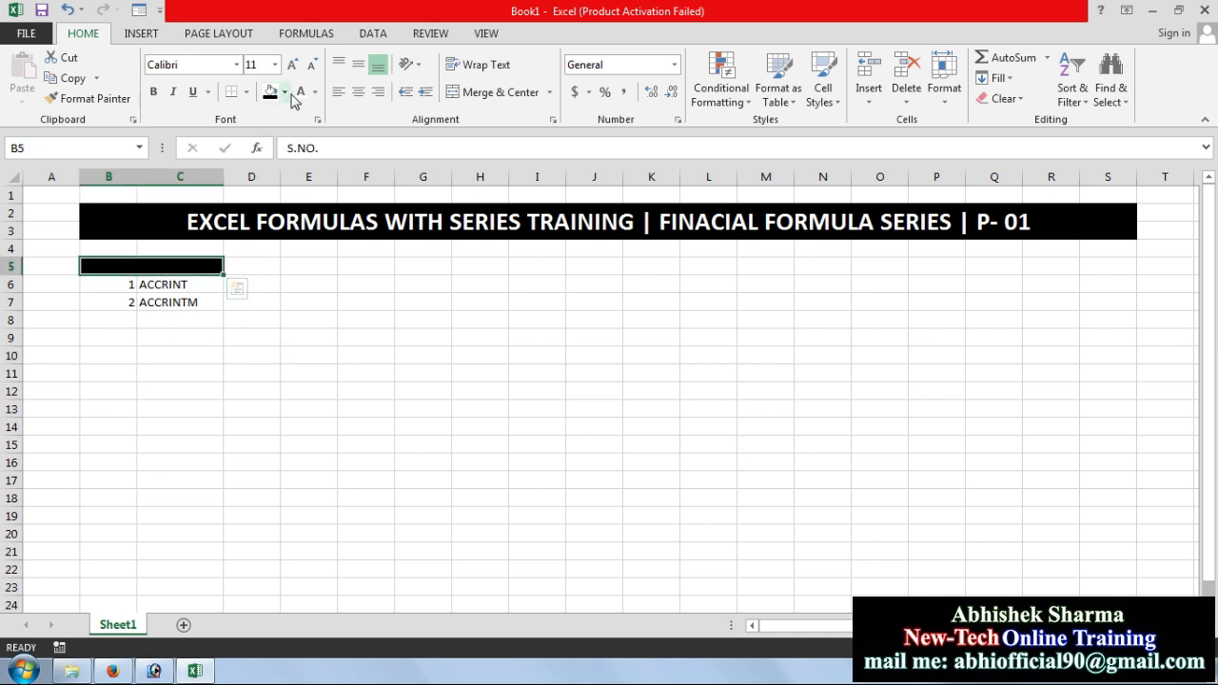
pyautogui.click(181, 337)
pyautogui.click(118, 267)
pyautogui.moveTo(118, 267)
pyautogui.mouseDown()
pyautogui.moveTo(157, 268)
pyautogui.moveTo(157, 301)
pyautogui.mouseUp()
pyautogui.click(154, 91)
pyautogui.click(233, 410)
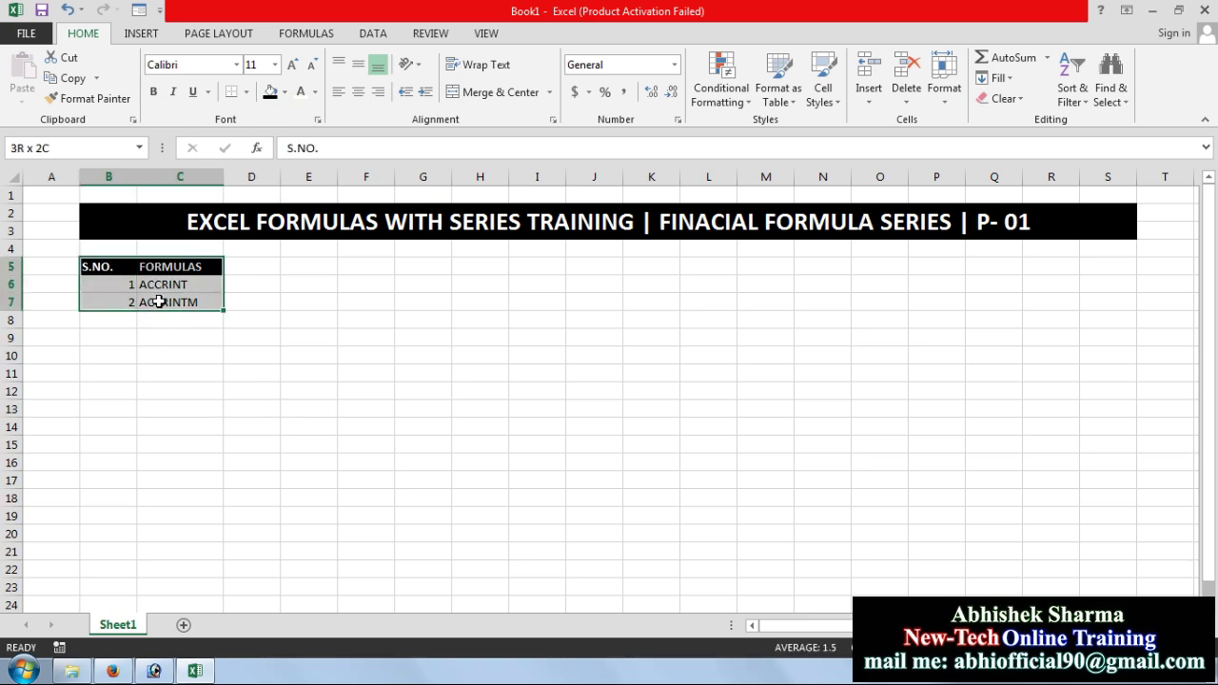
# Add all borders to the small table and make its contents bold and centred
pyautogui.click(245, 92)
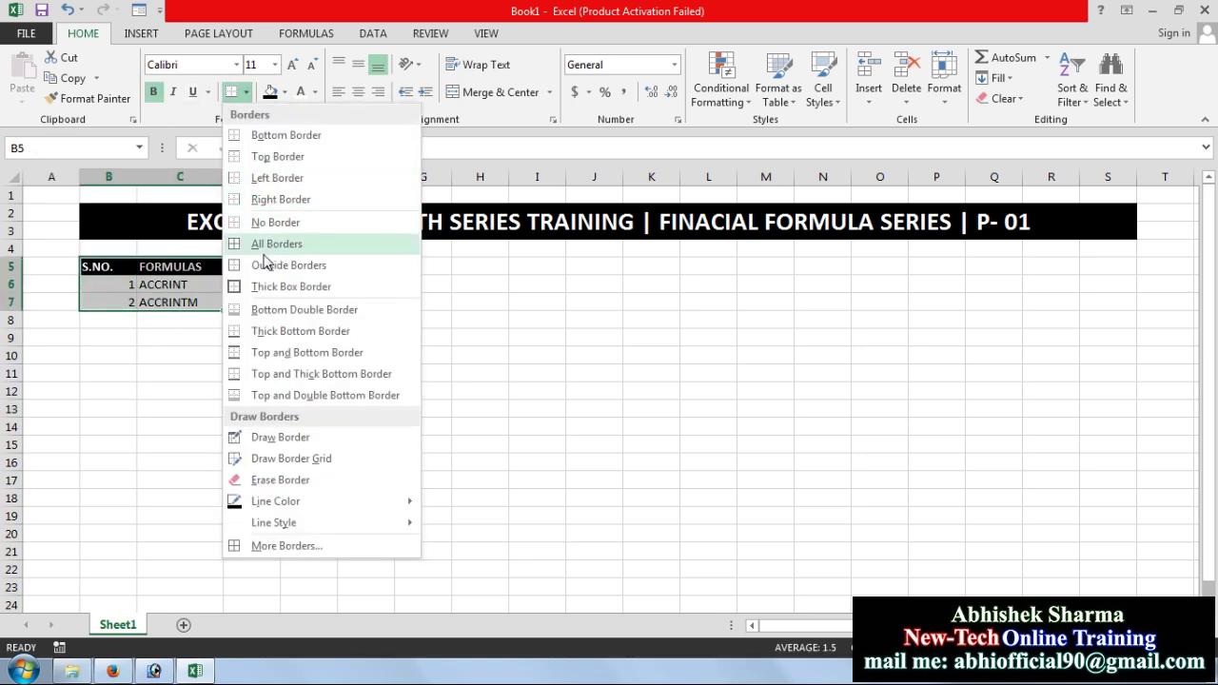
pyautogui.click(276, 243)
pyautogui.click(422, 354)
pyautogui.moveTo(112, 267); pyautogui.dragTo(170, 303)
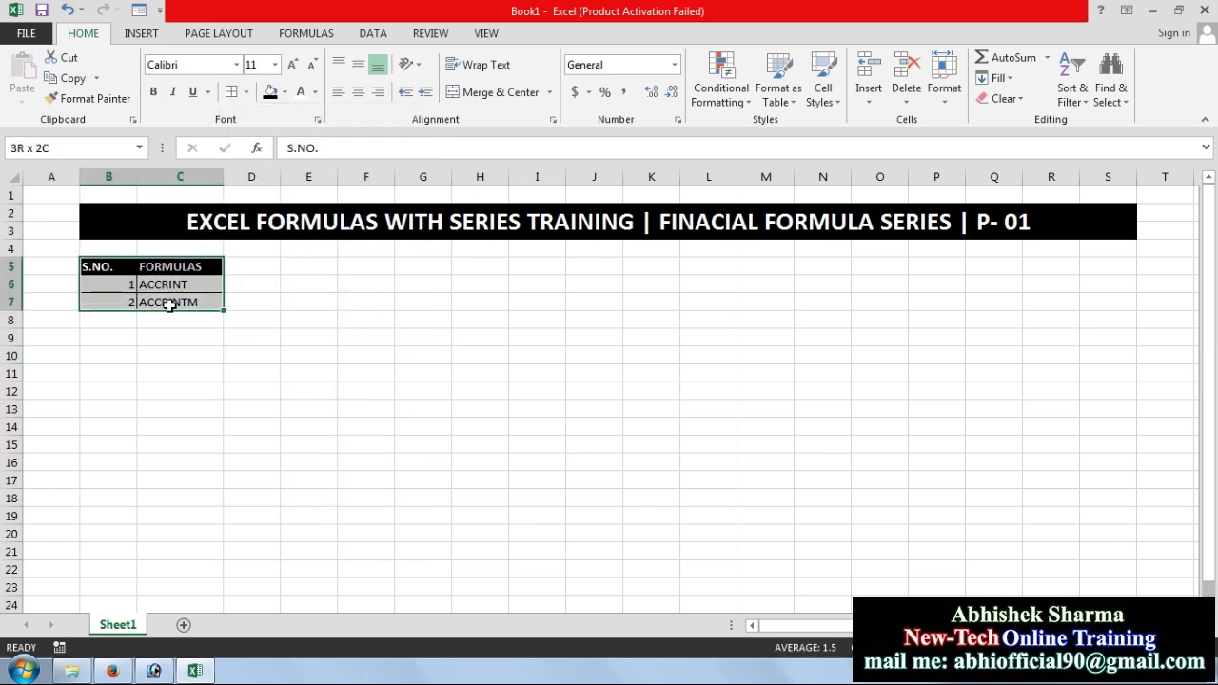
pyautogui.click(153, 91)
pyautogui.click(358, 91)
pyautogui.click(375, 479)
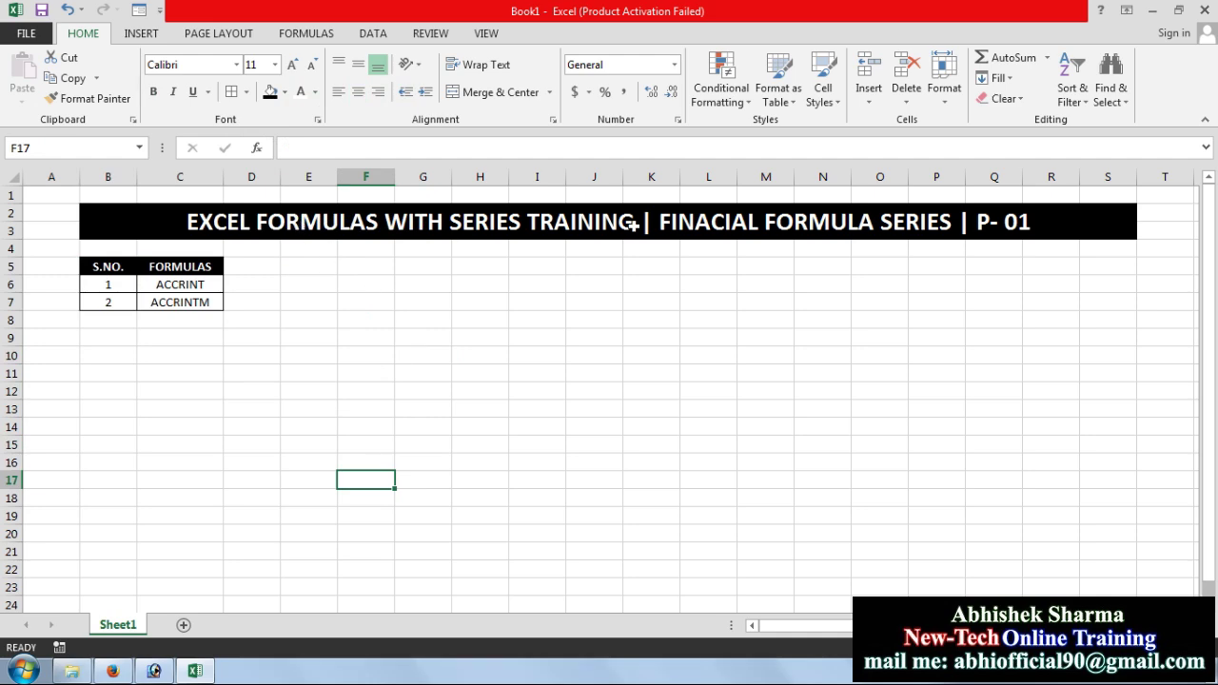
# Correct FINACIAL to FINANCIAL in the title banner
pyautogui.doubleClick(704, 221)
pyautogui.write('N')
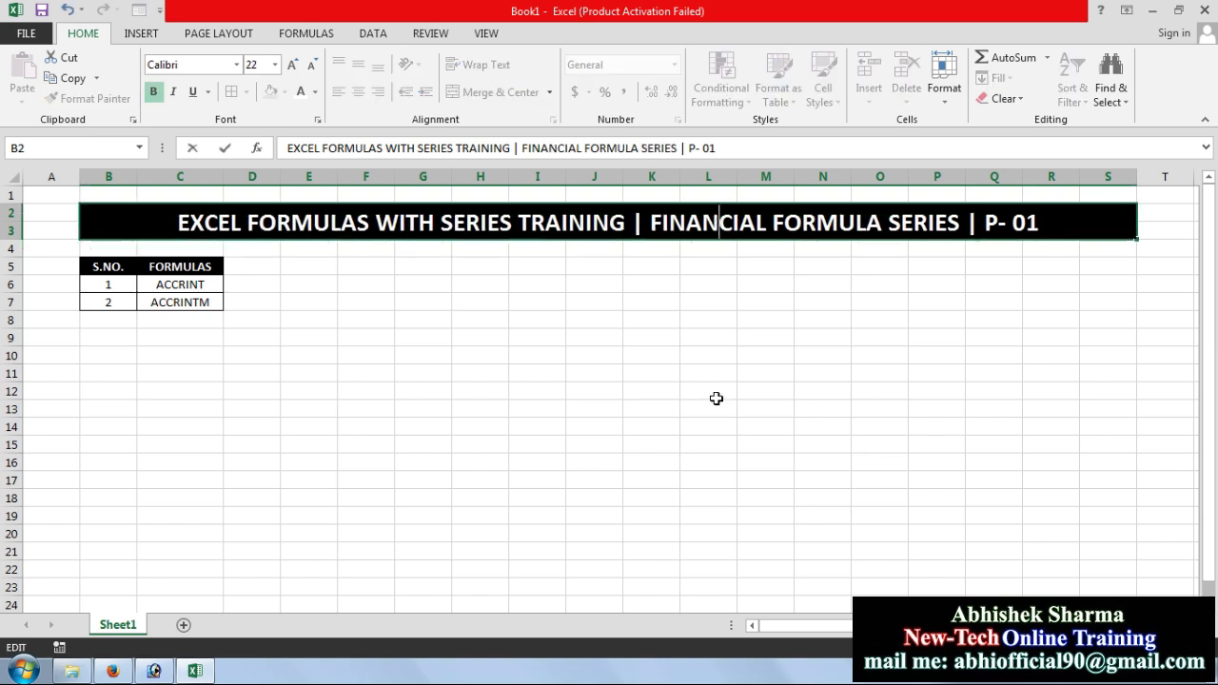
pyautogui.press('Return')
pyautogui.click(701, 344)
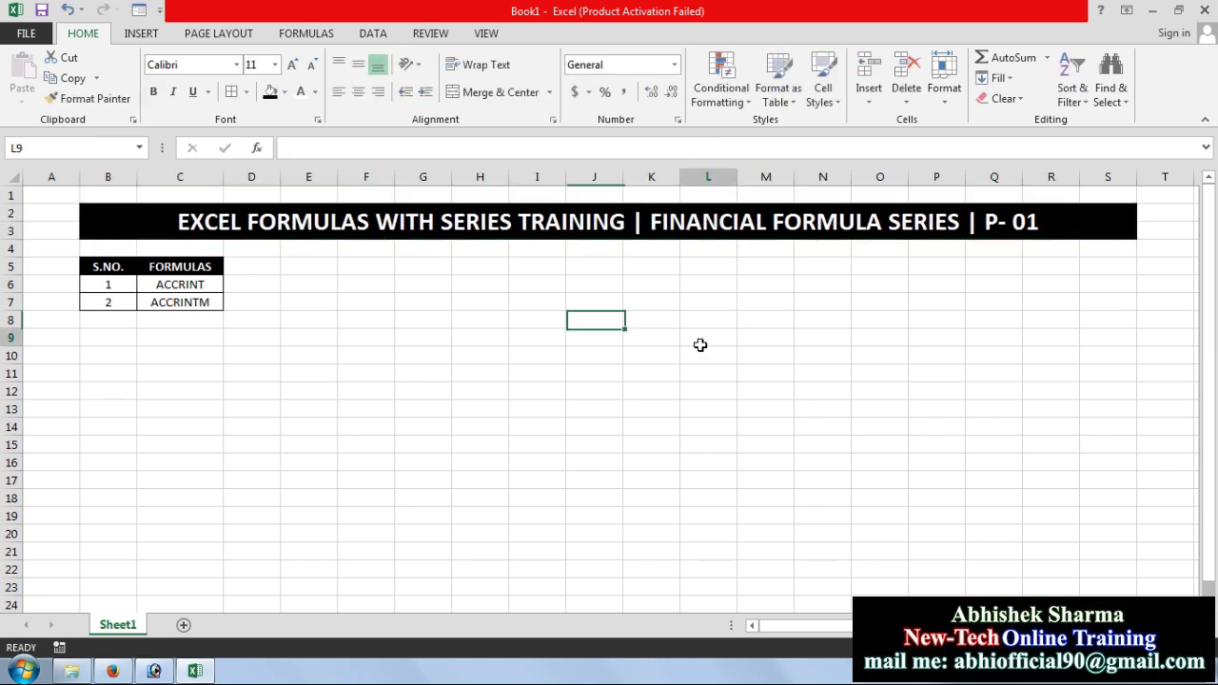
pyautogui.click(331, 354)
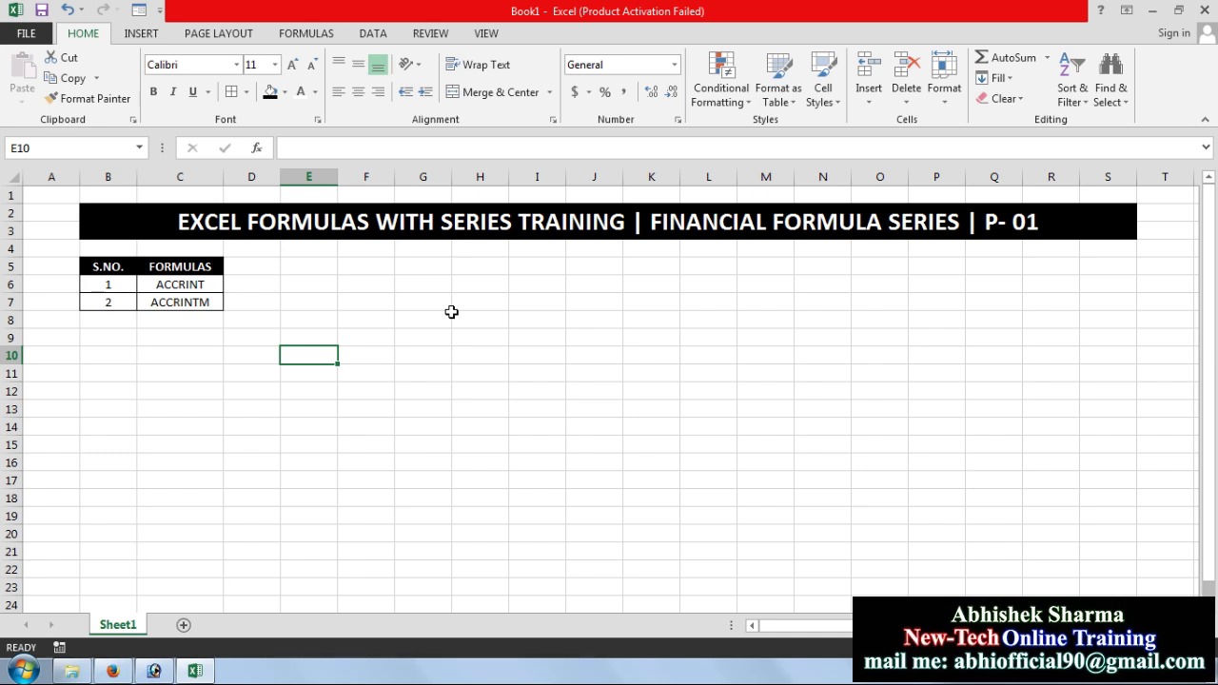
pyautogui.click(217, 286)
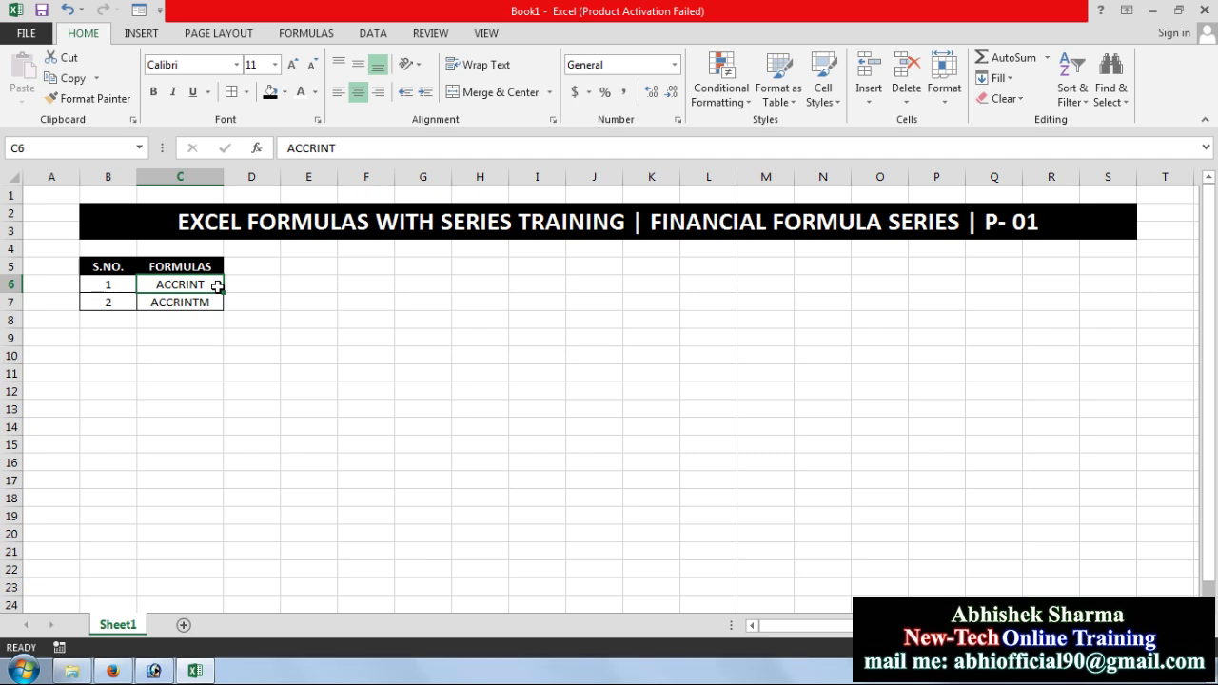
pyautogui.click(210, 304)
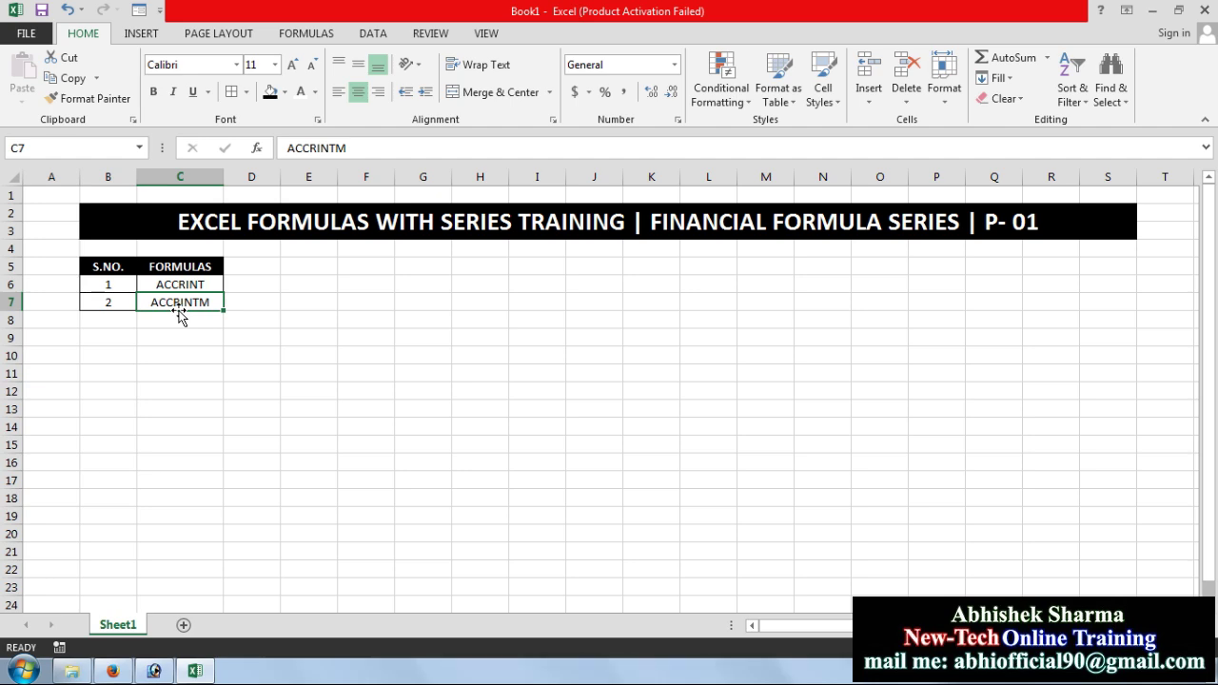
pyautogui.click(399, 463)
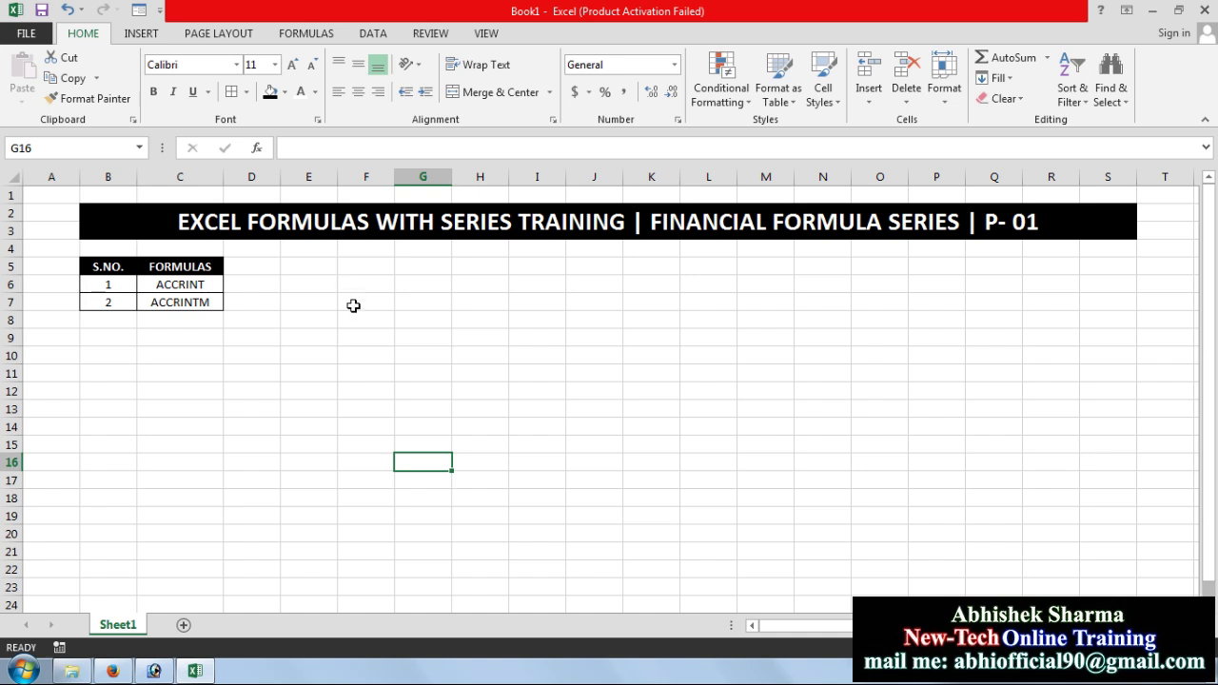
pyautogui.click(353, 305)
pyautogui.click(321, 267)
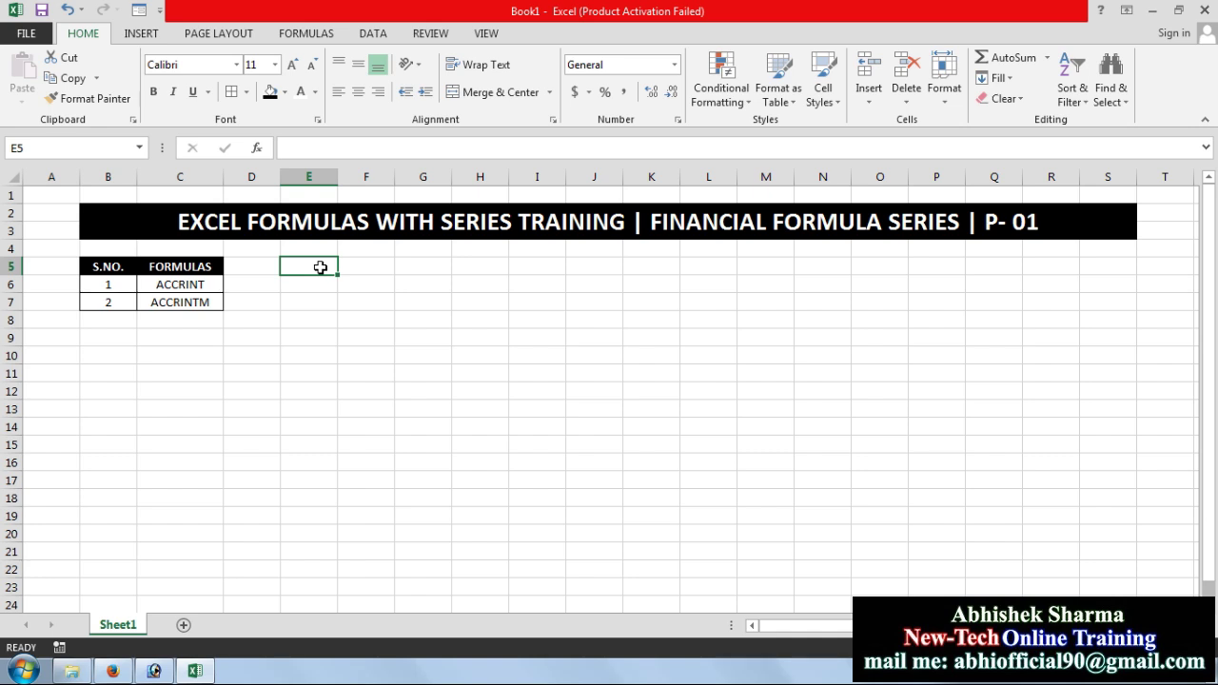
pyautogui.click(598, 302)
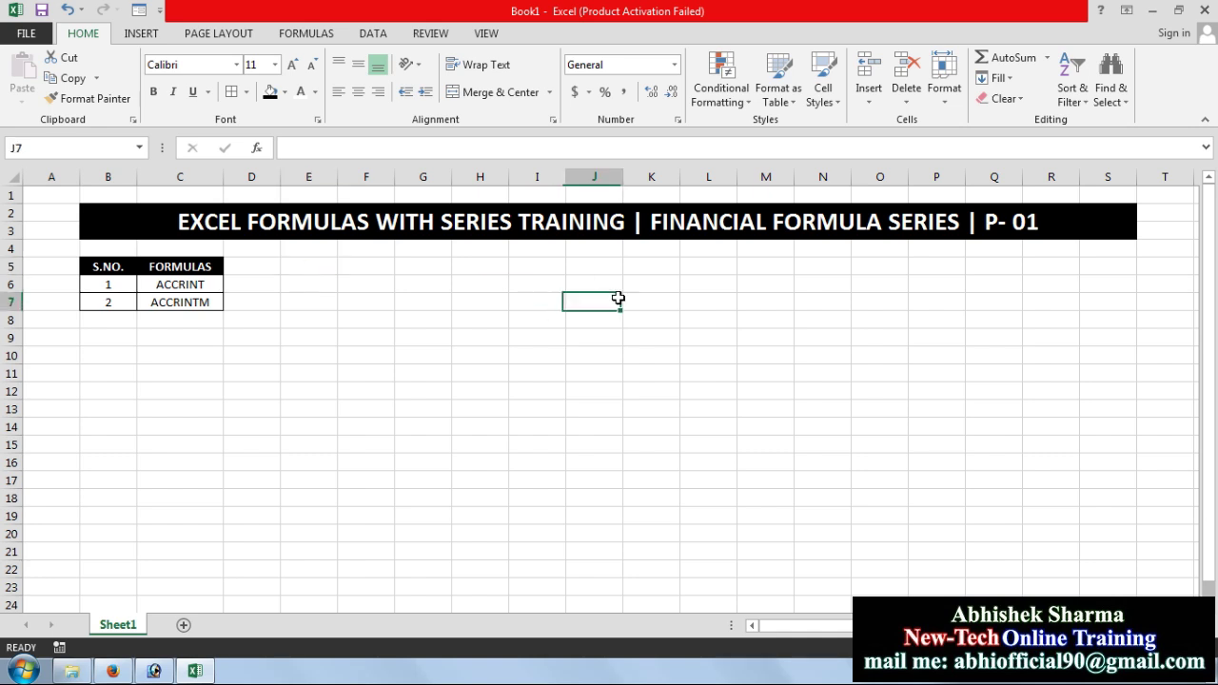
pyautogui.click(425, 283)
pyautogui.click(307, 266)
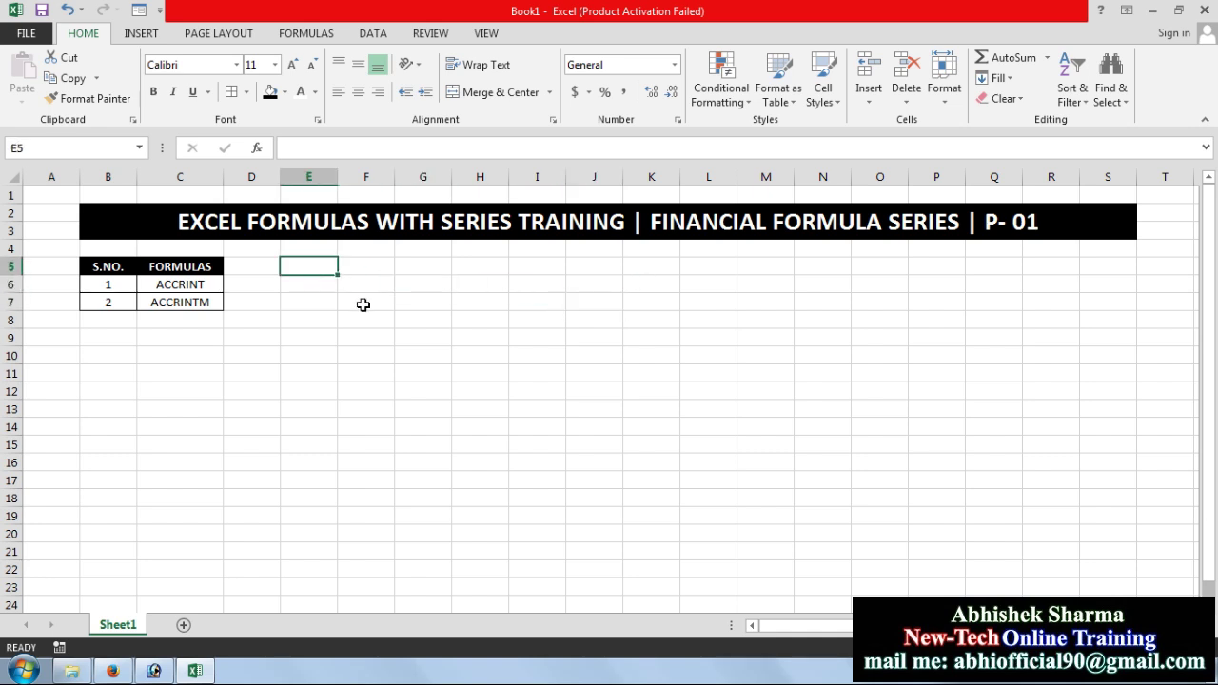
pyautogui.click(629, 283)
pyautogui.write('=')
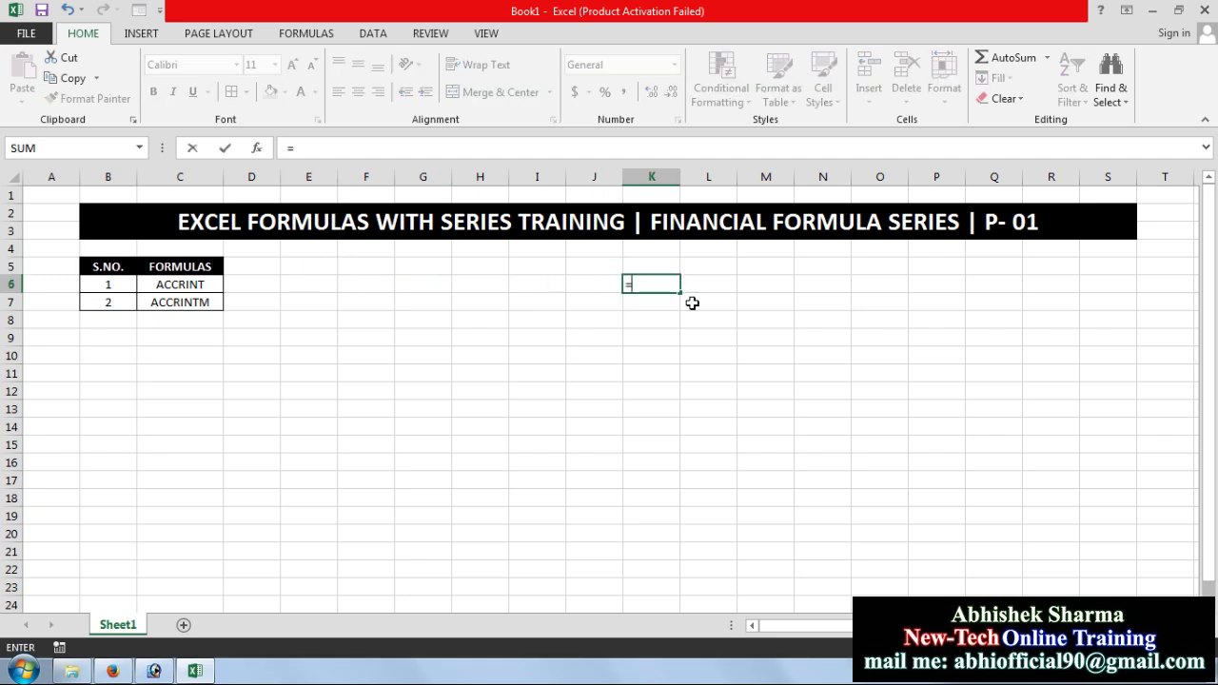
pyautogui.write('ACCRI')
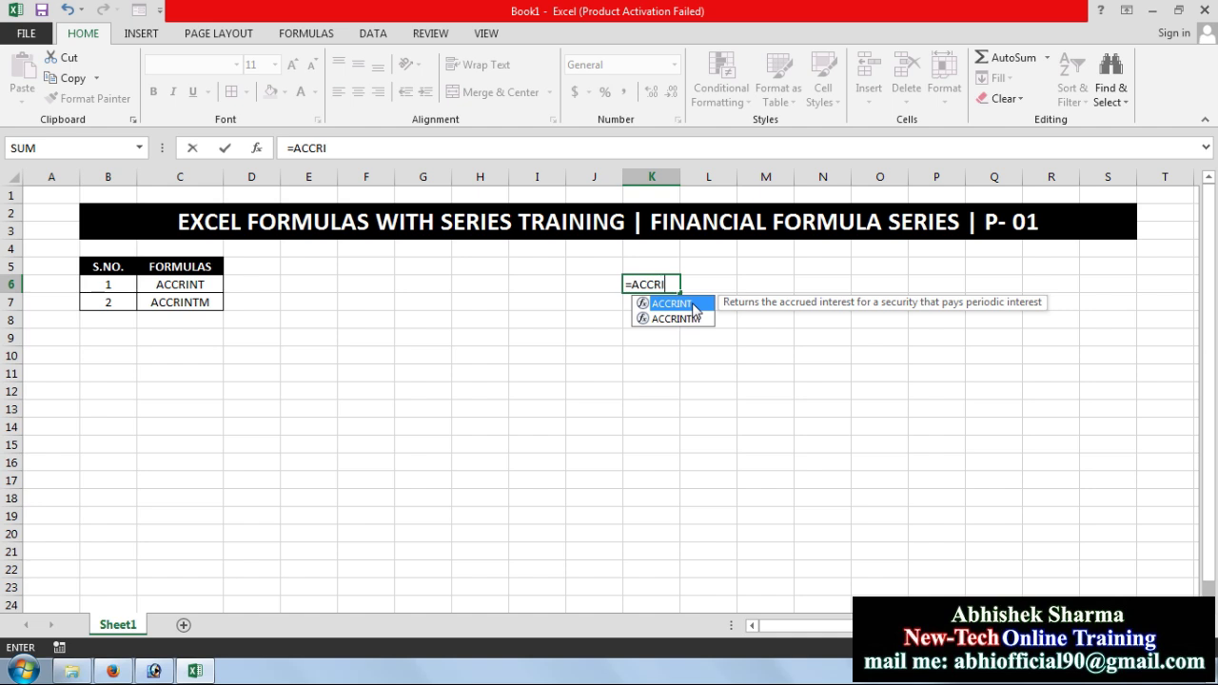
pyautogui.write('NT')
pyautogui.write('(')
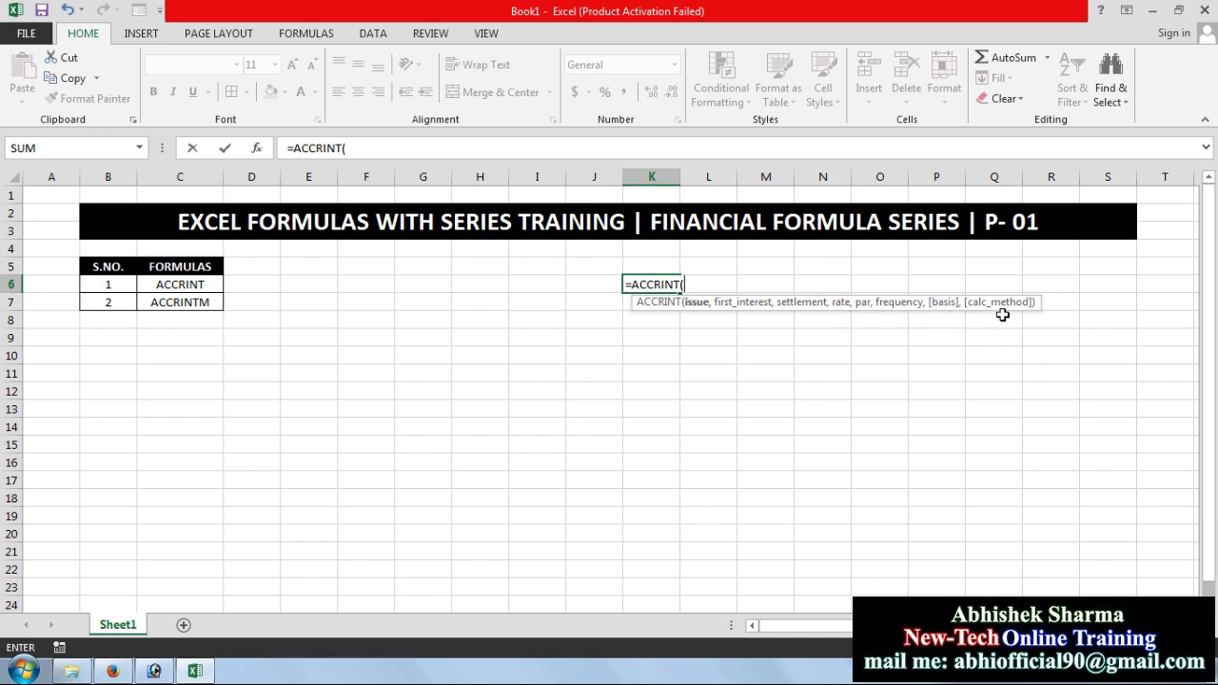
pyautogui.moveTo(697, 291); pyautogui.dragTo(458, 281)
pyautogui.press('BackSpace')
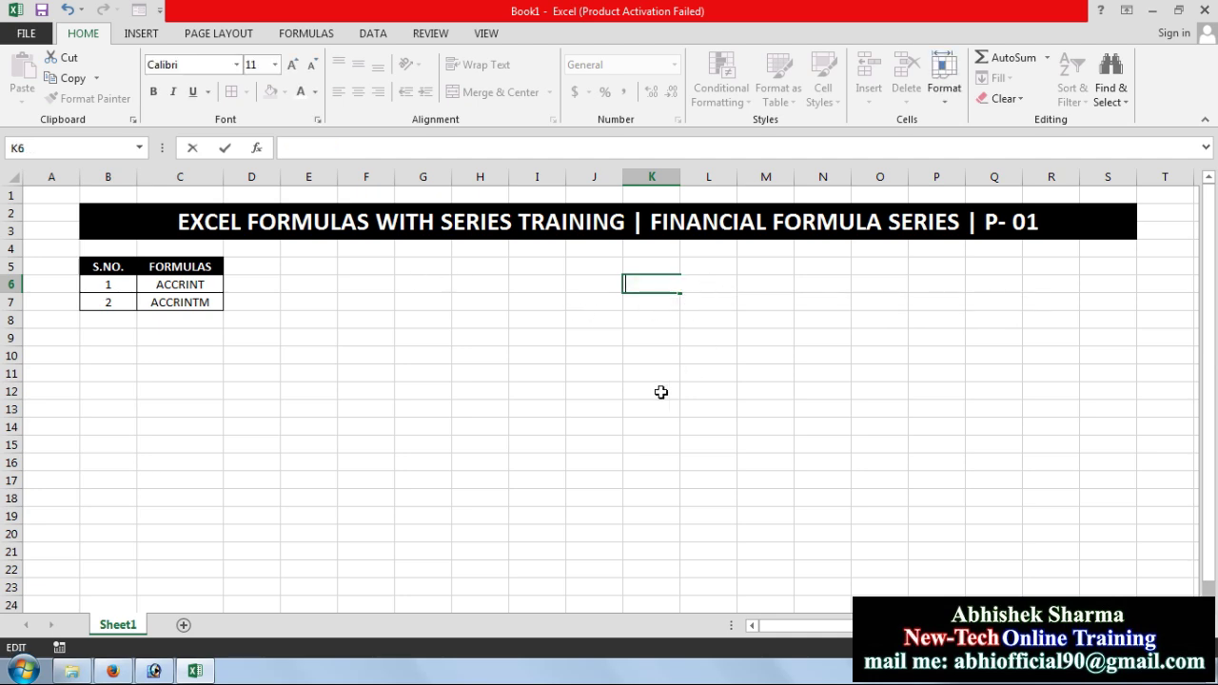
# Enter headers DESCRIPTIONS in E5 and VALUE in F5, and autofit column E
pyautogui.click(660, 392)
pyautogui.click(480, 337)
pyautogui.click(308, 266)
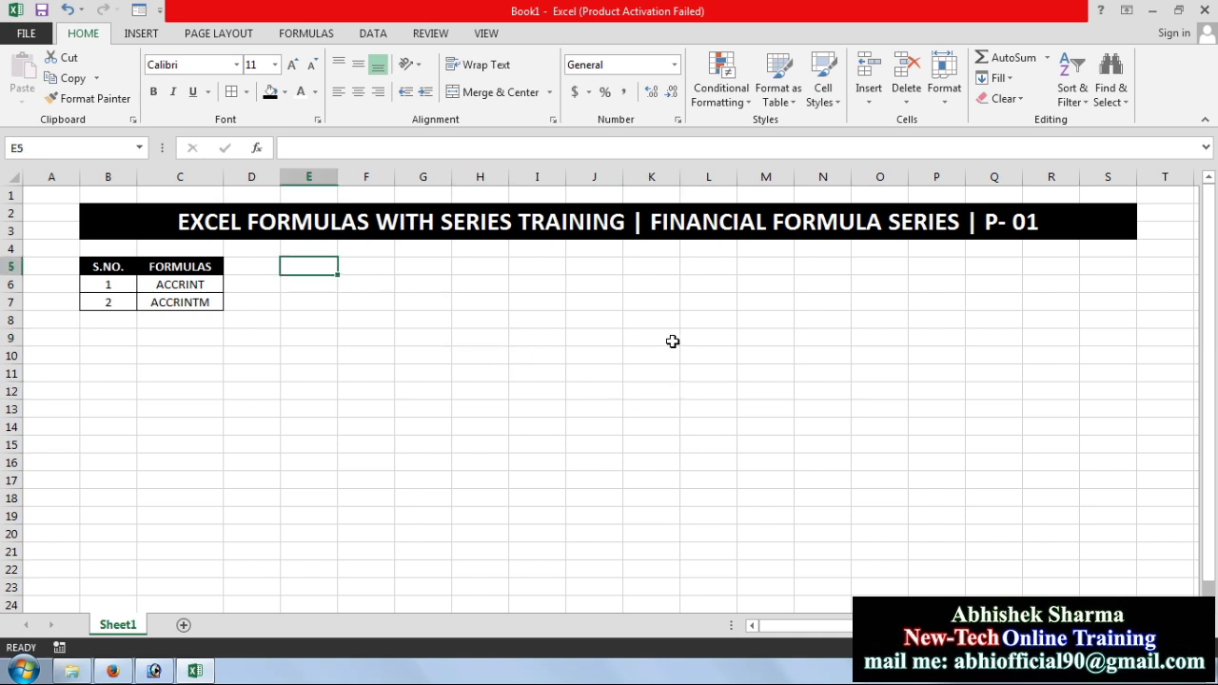
pyautogui.click(344, 299)
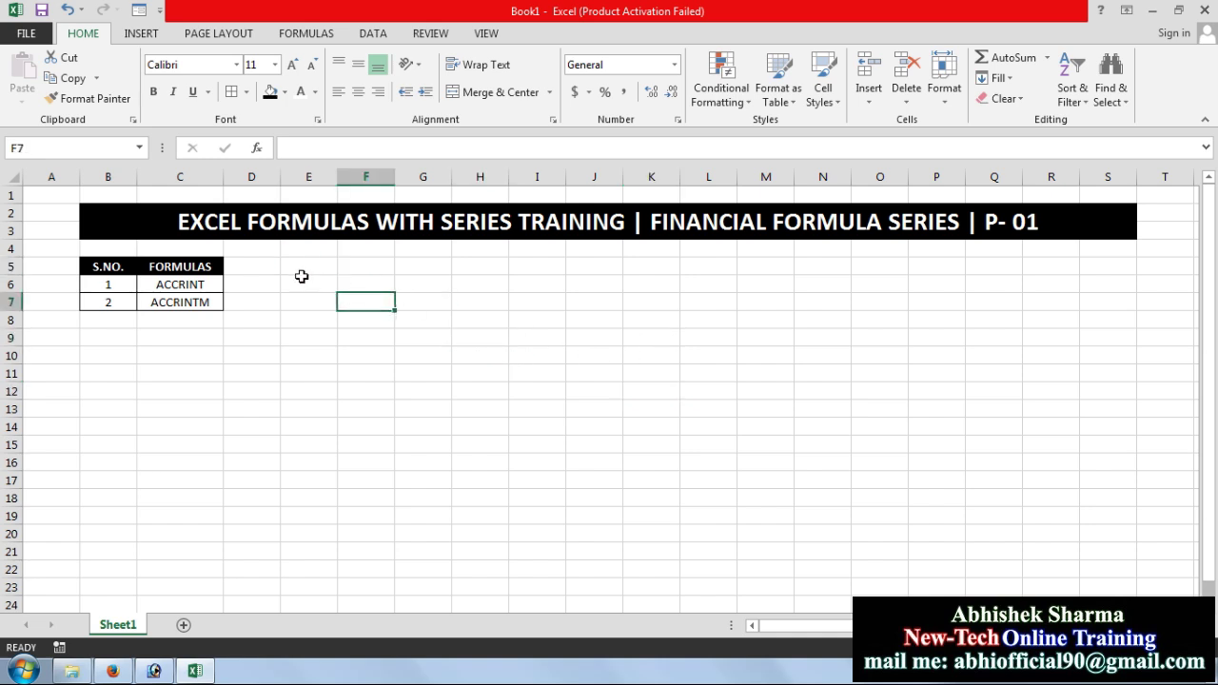
pyautogui.click(303, 269)
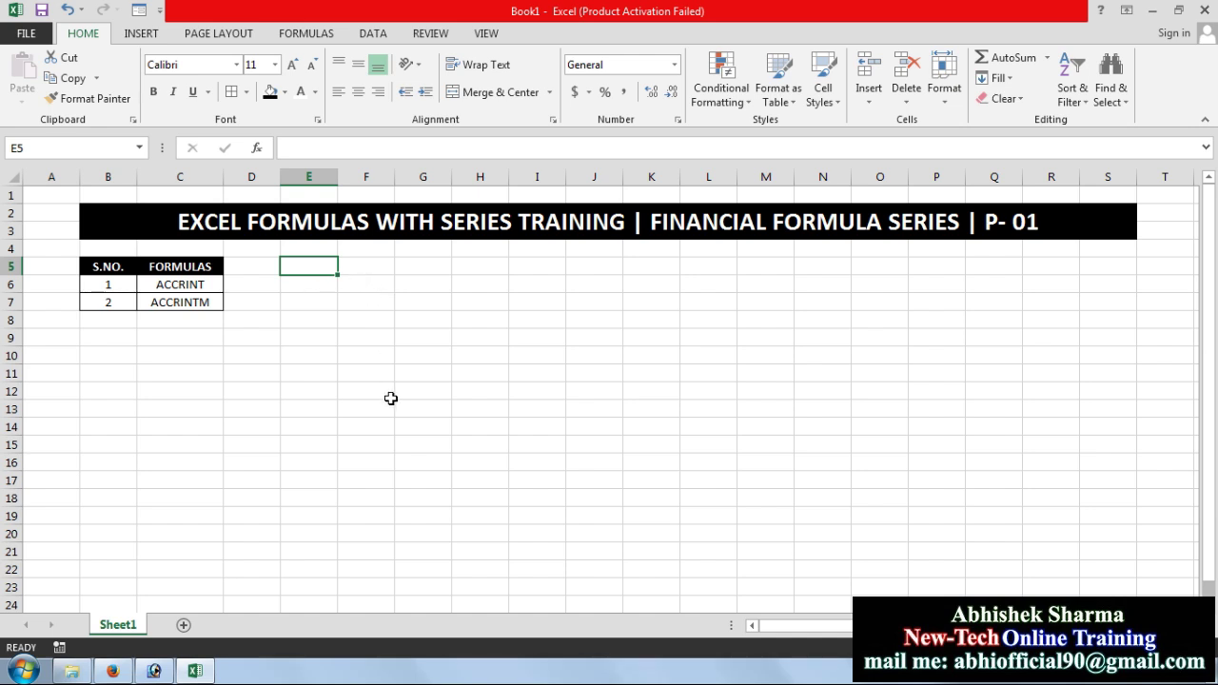
pyautogui.click(254, 320)
pyautogui.click(307, 269)
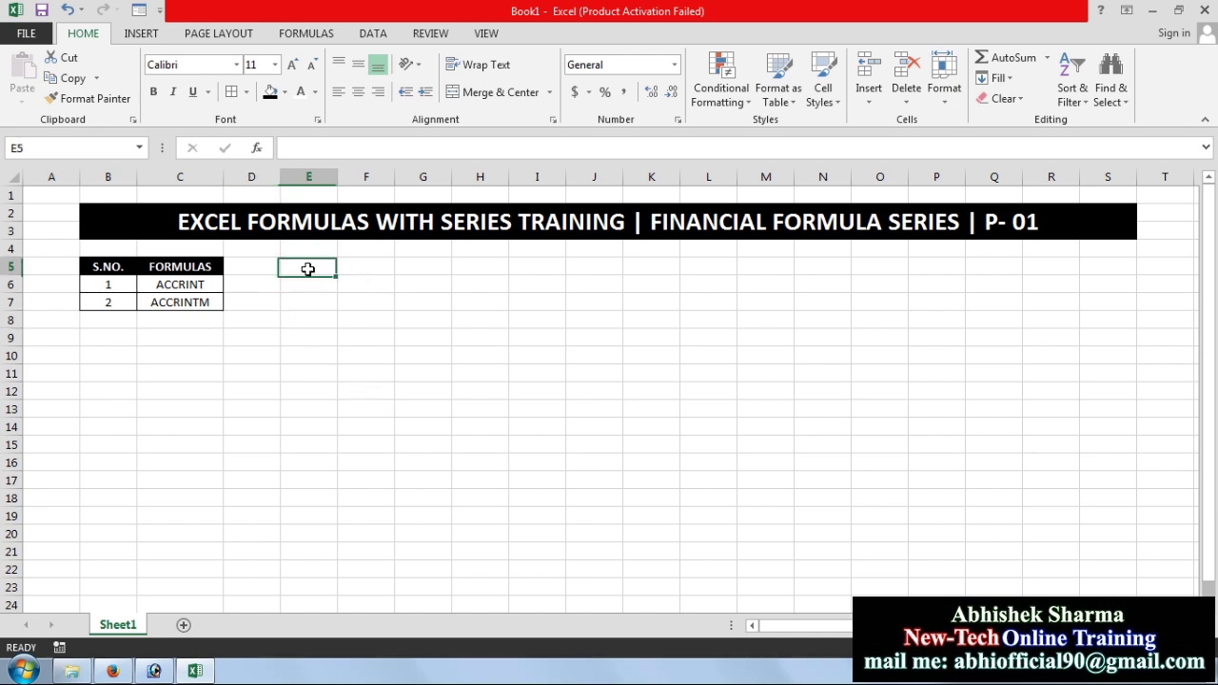
pyautogui.write('D')
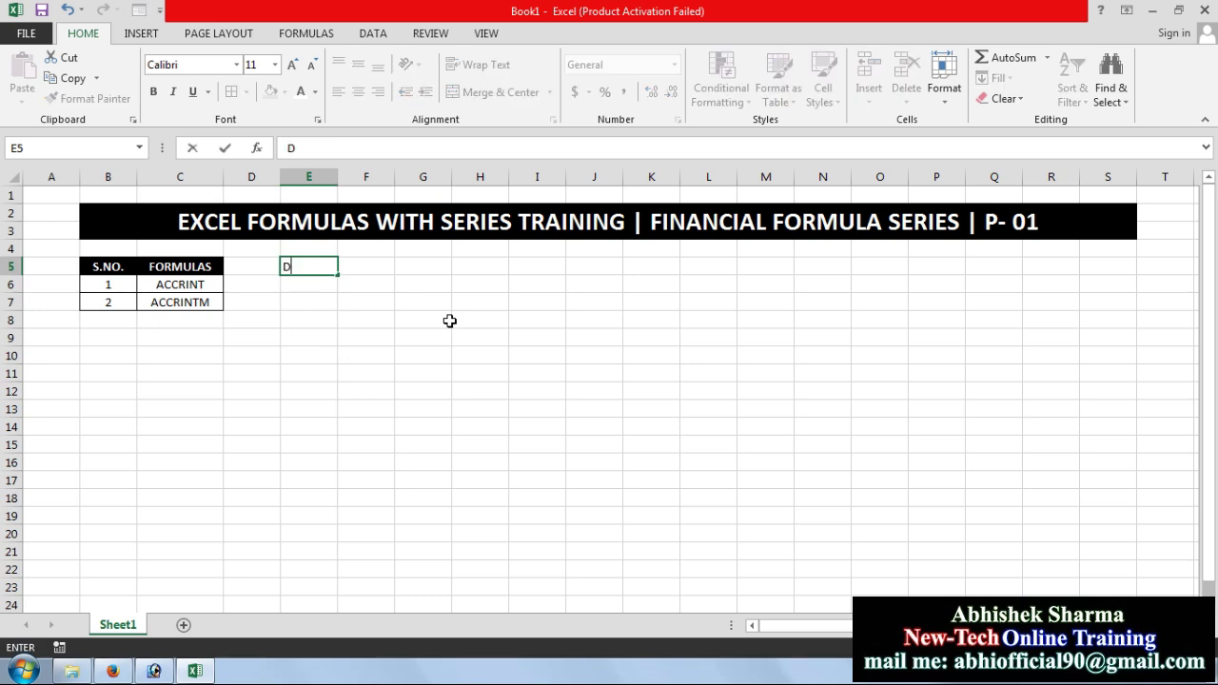
pyautogui.write('ES')
pyautogui.write('CRIPT')
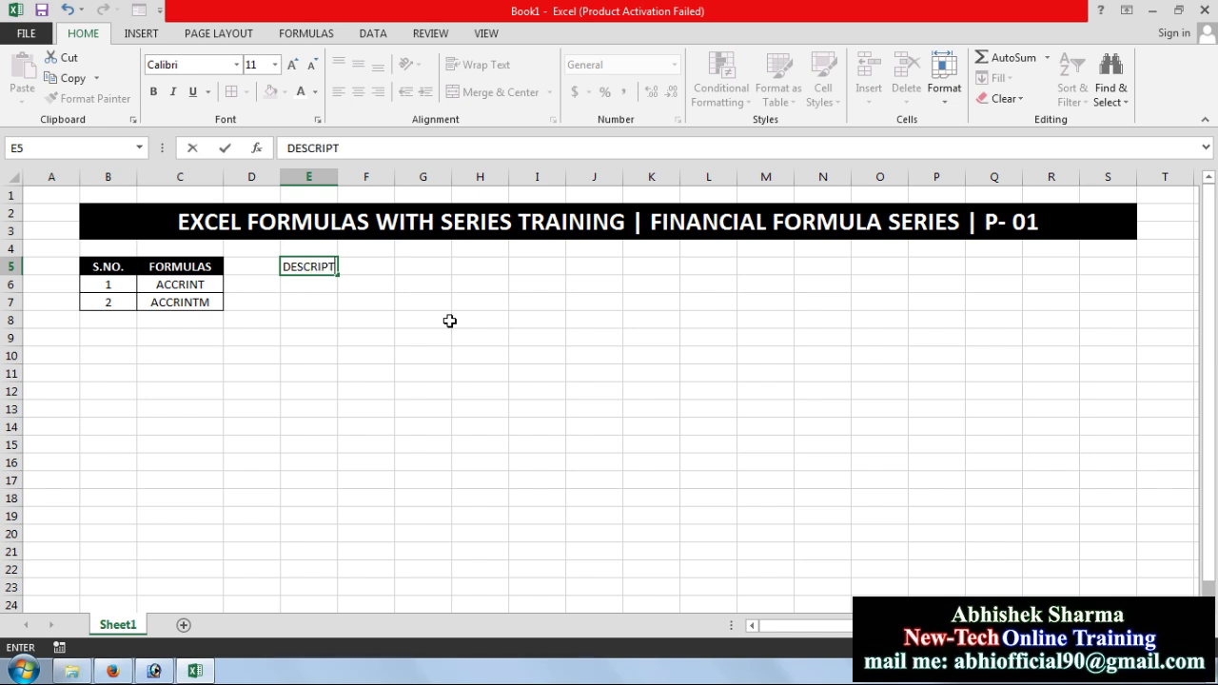
pyautogui.write('IONS')
pyautogui.press('Tab')
pyautogui.write('VA')
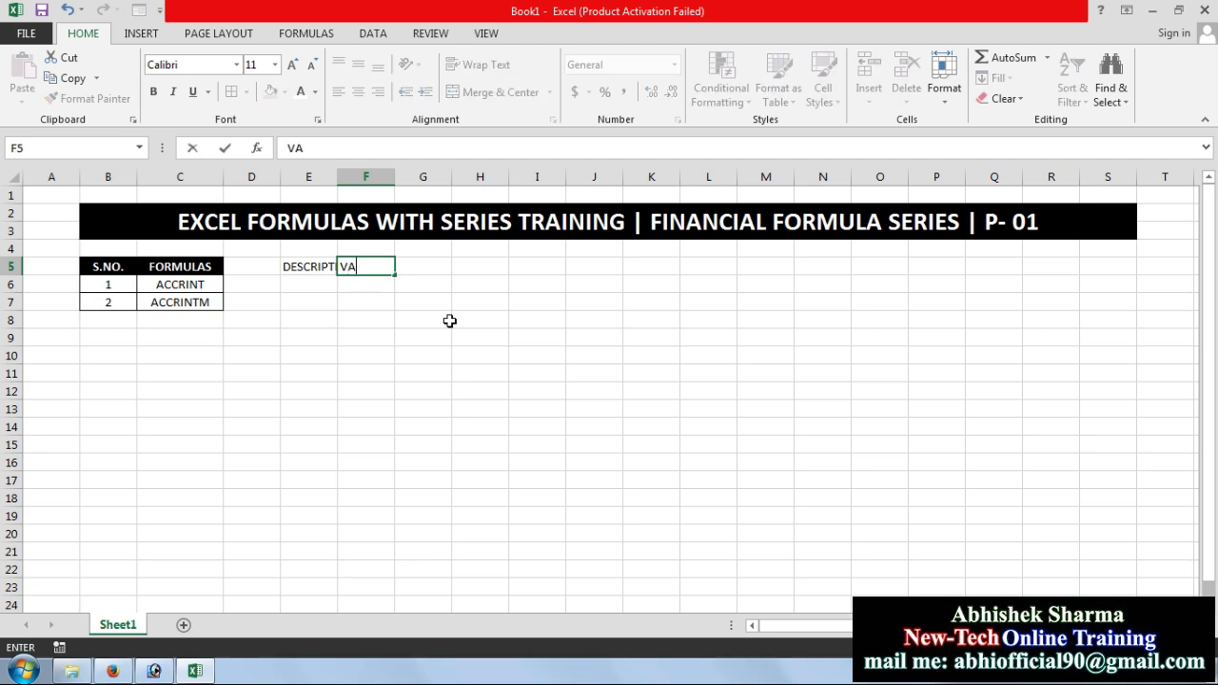
pyautogui.write('LUE')
pyautogui.press('Return')
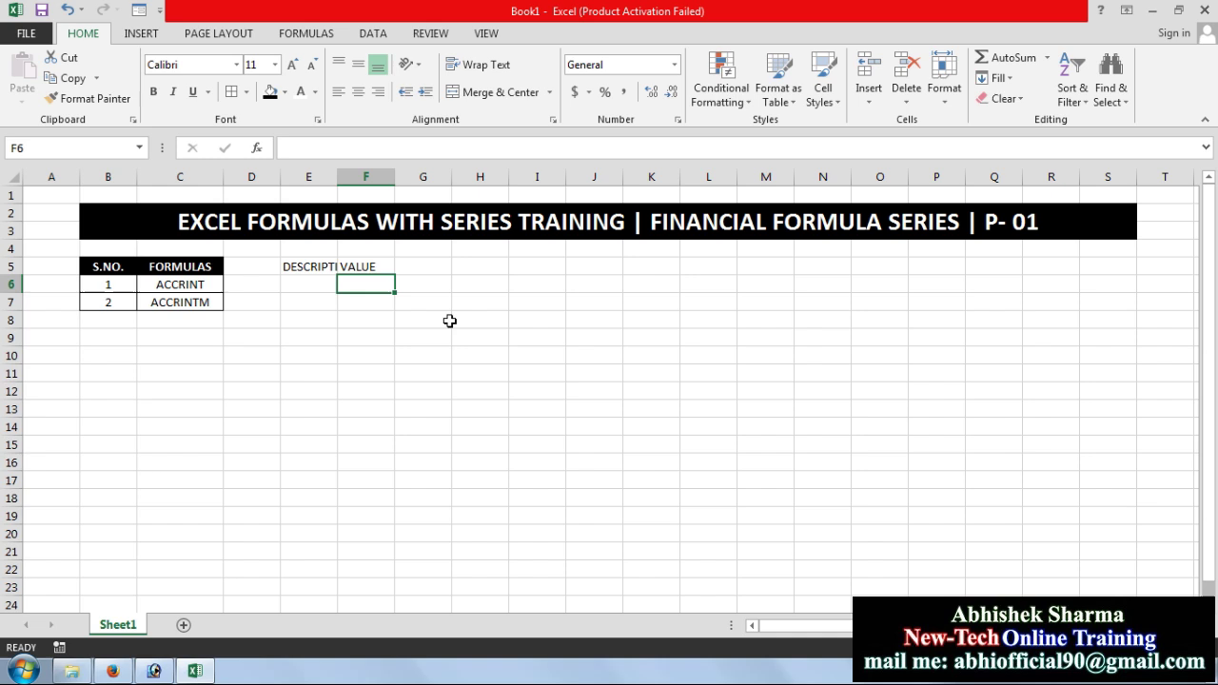
pyautogui.doubleClick(336, 177)
# Add the Issue Date row with value 11/1/2017
pyautogui.click(331, 285)
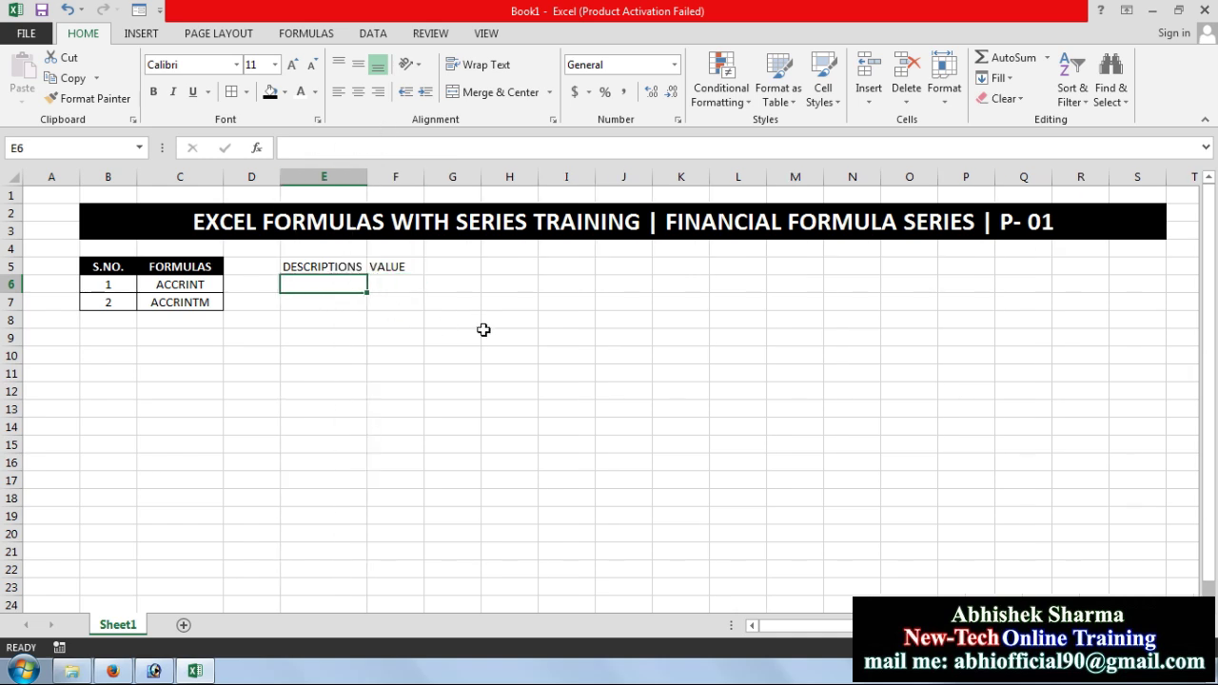
pyautogui.write('Is')
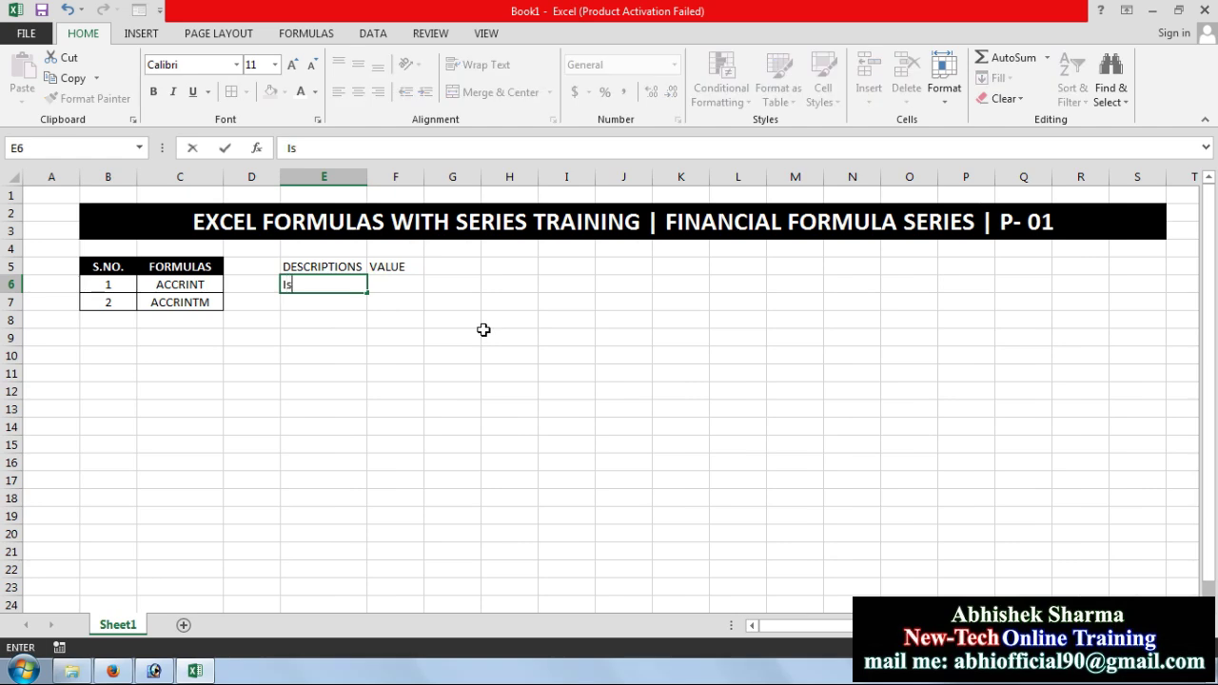
pyautogui.write('sue D')
pyautogui.write('ate')
pyautogui.press('Tab')
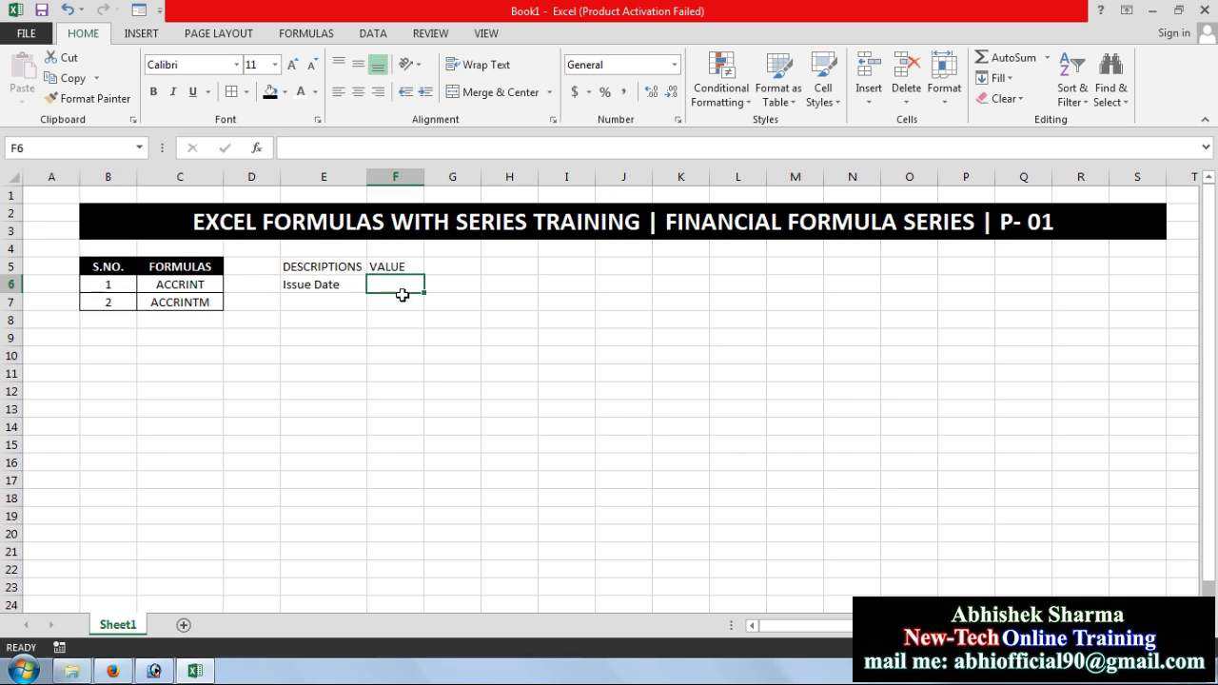
pyautogui.write('1')
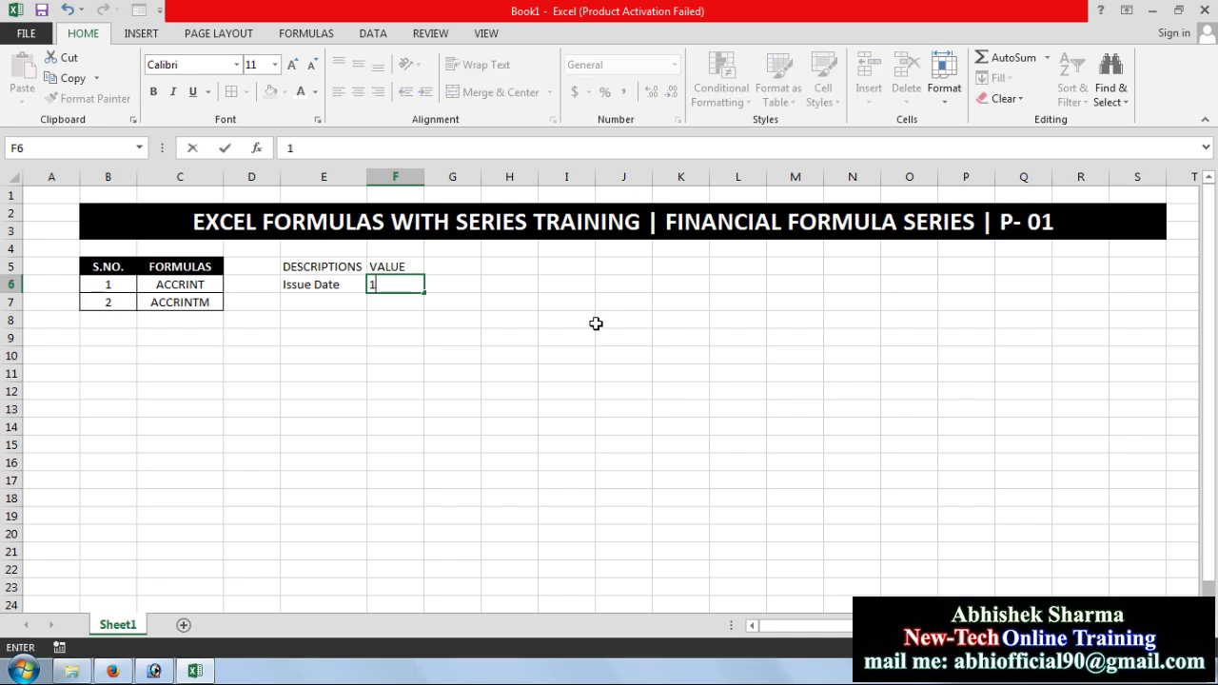
pyautogui.press('BackSpace')
pyautogui.write('11/')
pyautogui.write('12')
pyautogui.press('BackSpace')
pyautogui.press('BackSpace')
pyautogui.press('BackSpace')
pyautogui.write('/1')
pyautogui.write('/2017')
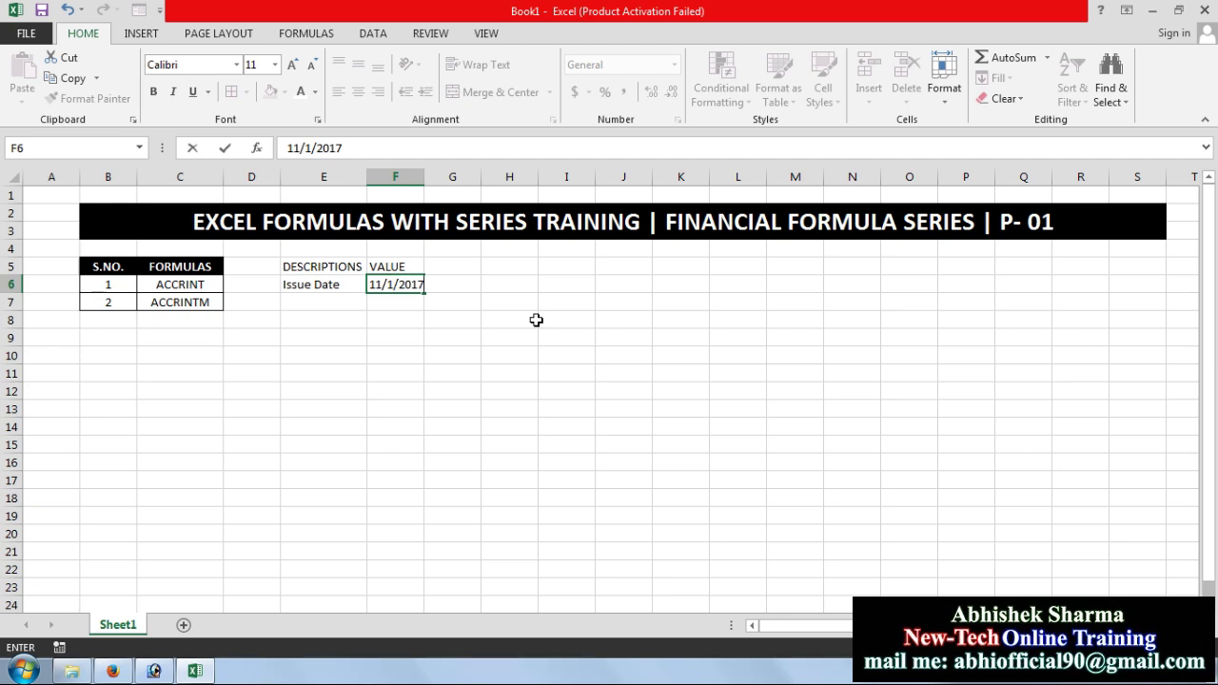
pyautogui.press('Return')
pyautogui.press('Left')
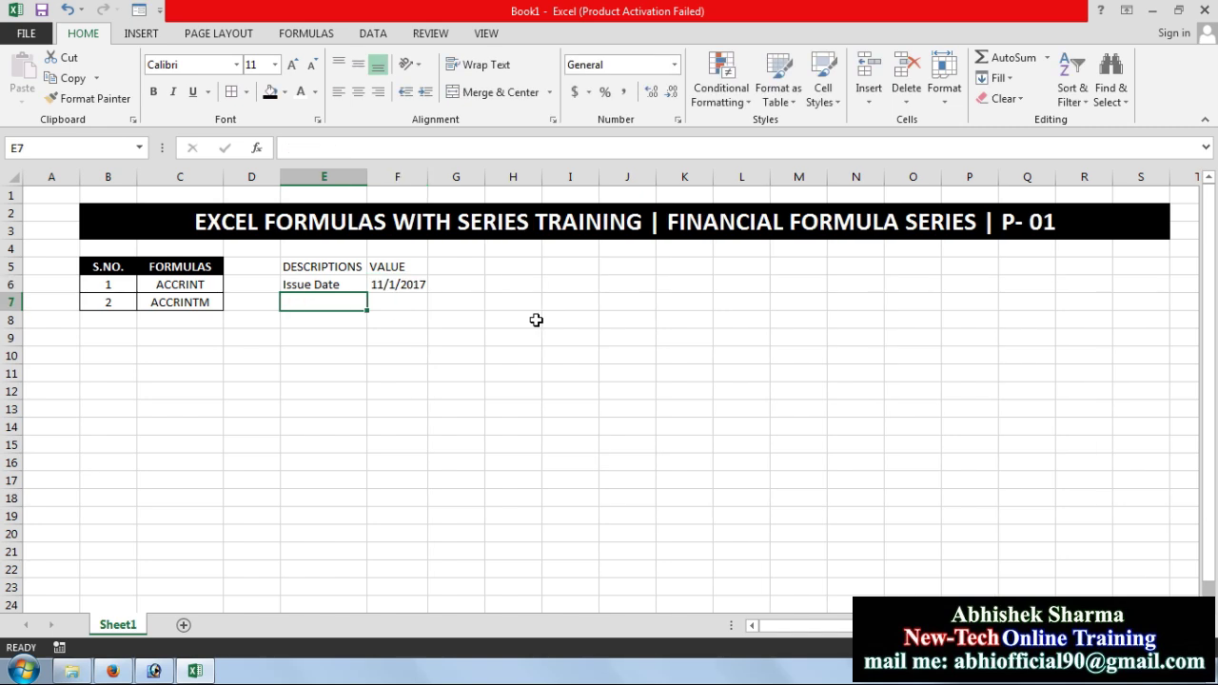
# Add First Interest Date in E7, autofit column E, and copy 11/1/2017 into F7
pyautogui.write('Fi')
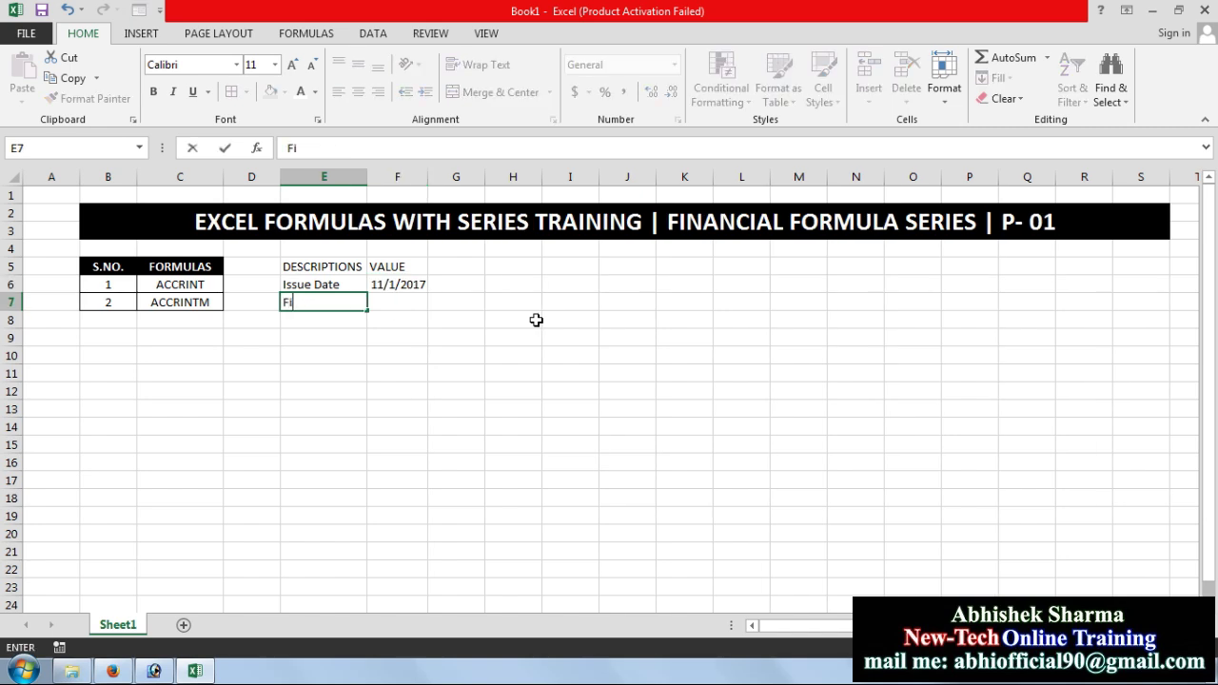
pyautogui.write('rst')
pyautogui.write(' I')
pyautogui.write('nterest ')
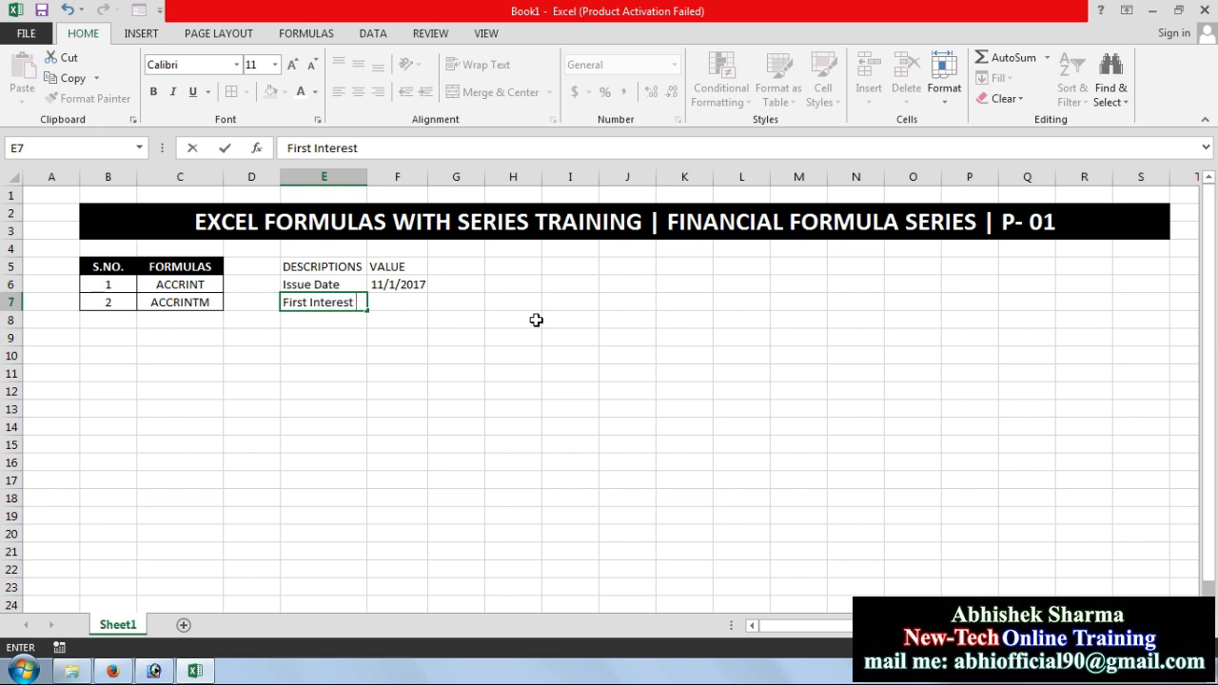
pyautogui.write('Date')
pyautogui.press('Tab')
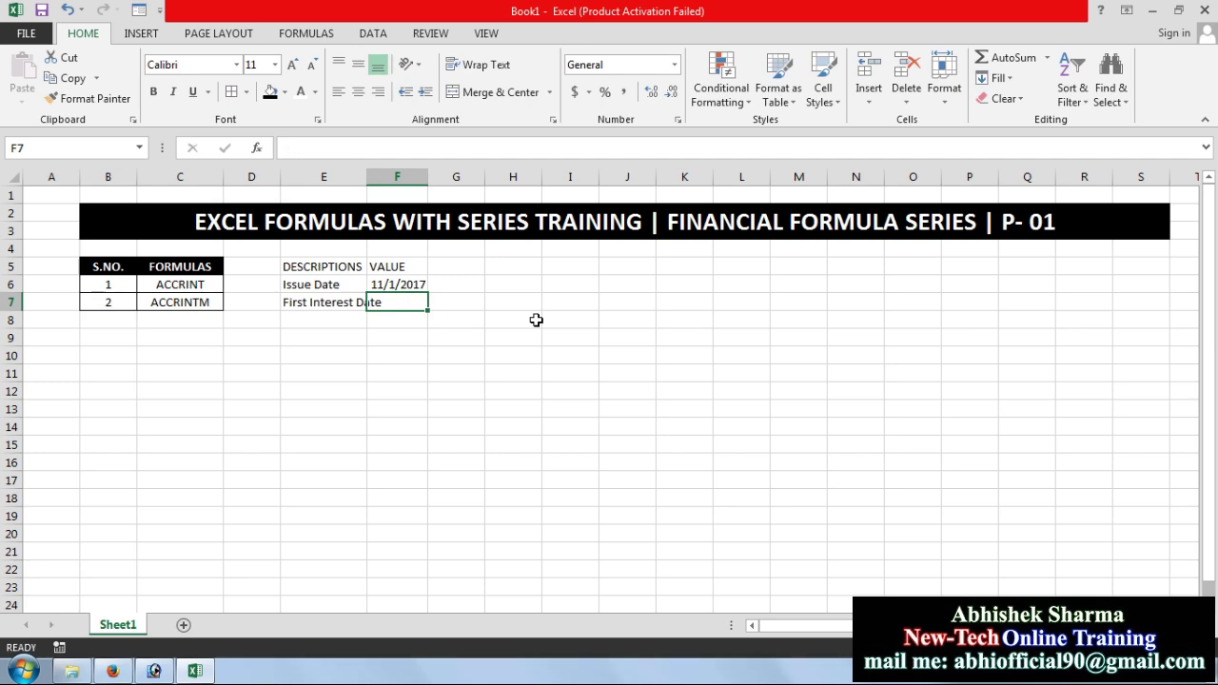
pyautogui.doubleClick(366, 177)
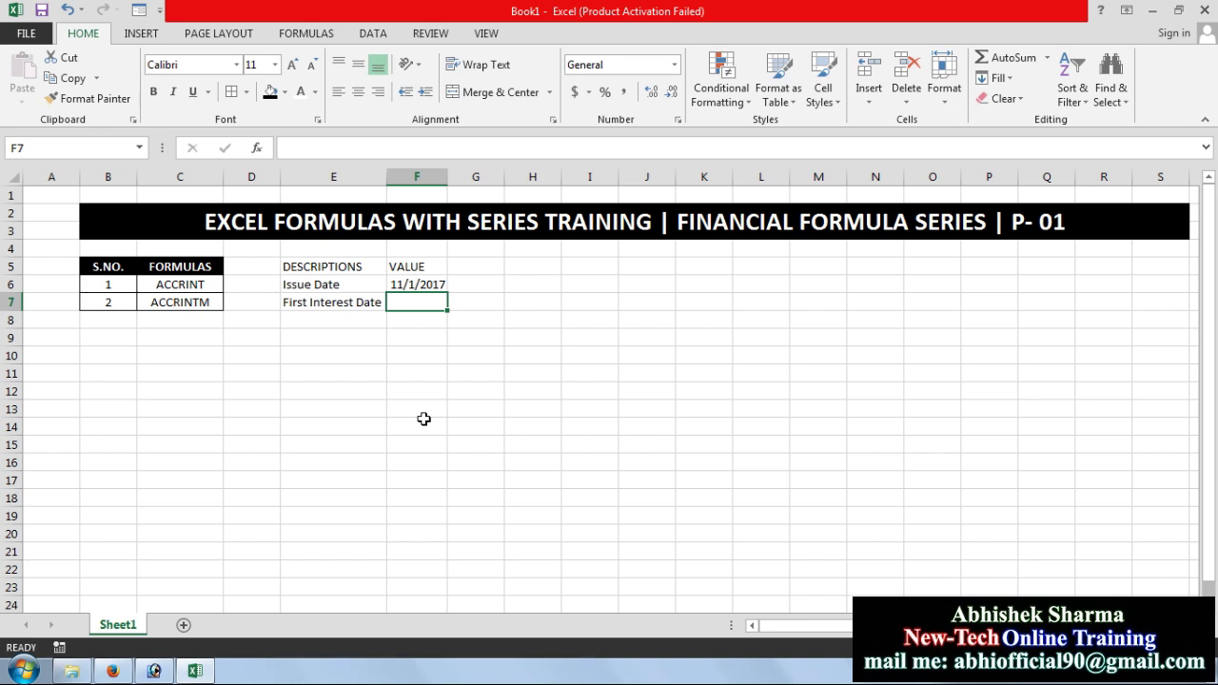
pyautogui.hotkey('ctrl', 'd')
pyautogui.press('Down')
pyautogui.press('Left')
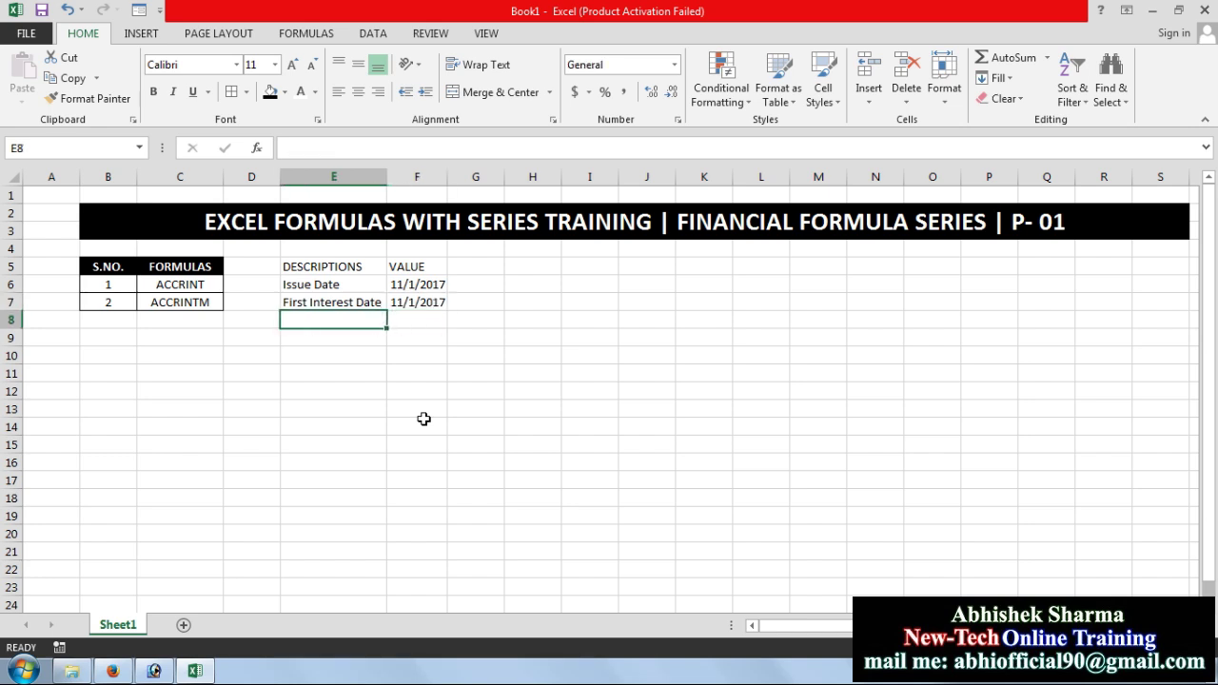
# Add the Settlement Date row with value 12/1/2017
pyautogui.write('Se')
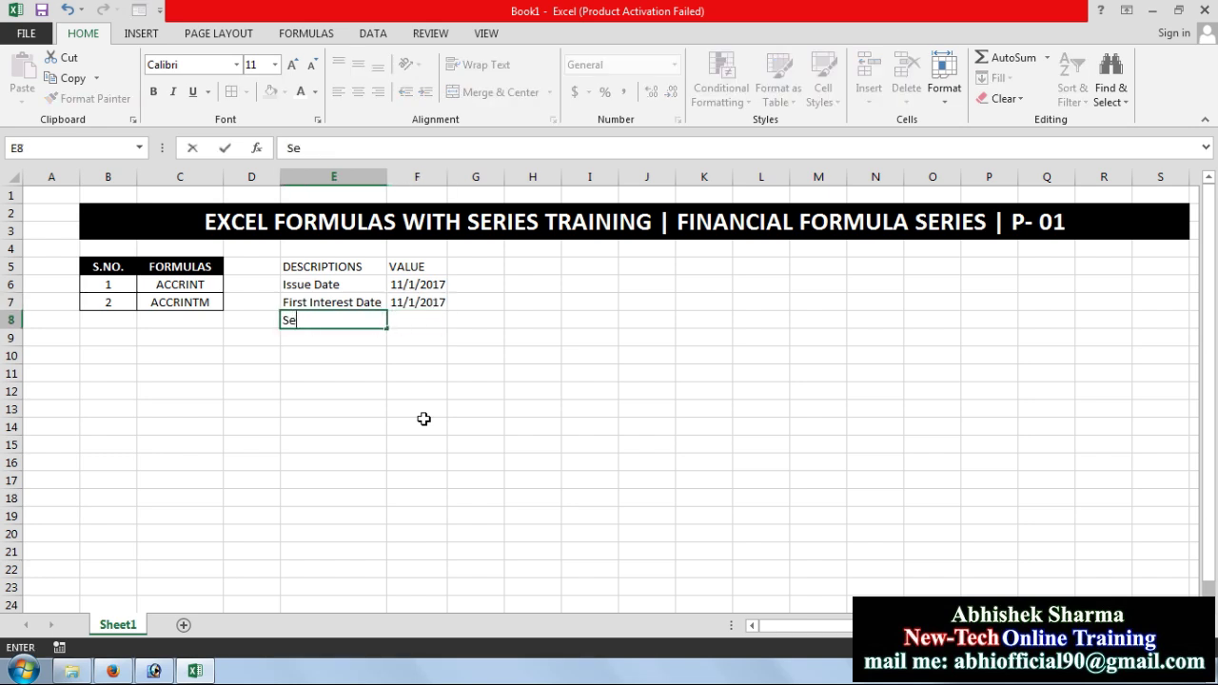
pyautogui.write('tt')
pyautogui.write('leme')
pyautogui.write('nt')
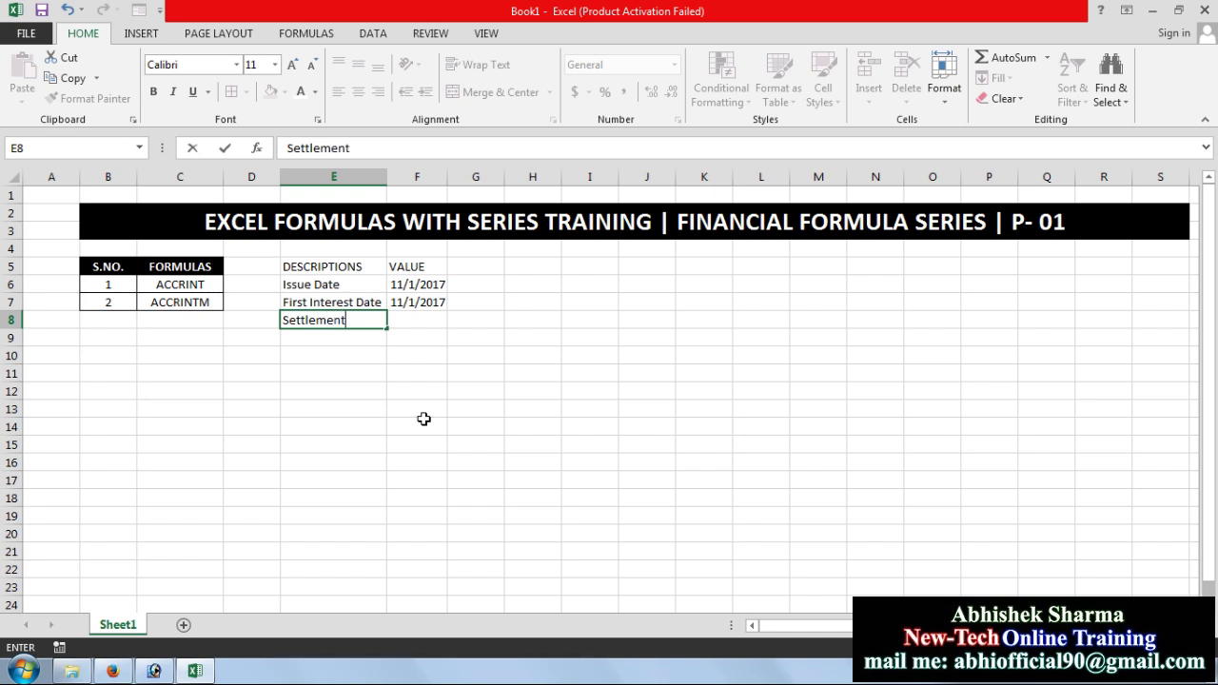
pyautogui.write(' Date')
pyautogui.press('Return')
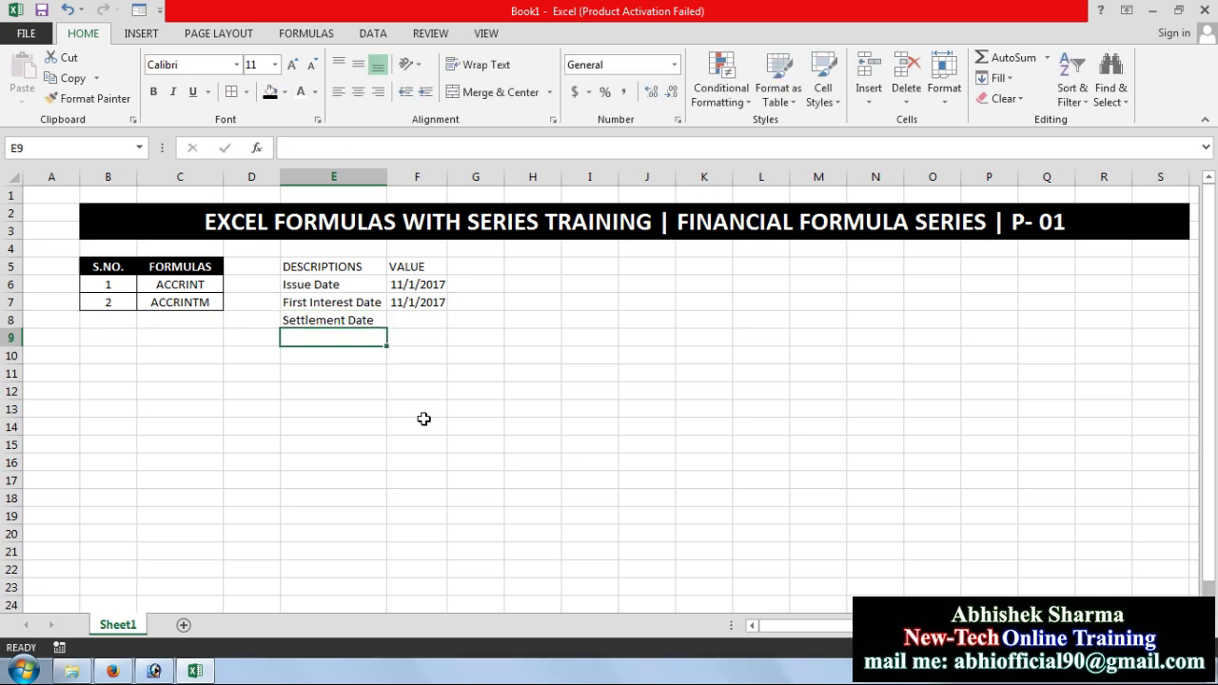
pyautogui.press('Up')
pyautogui.press('Right')
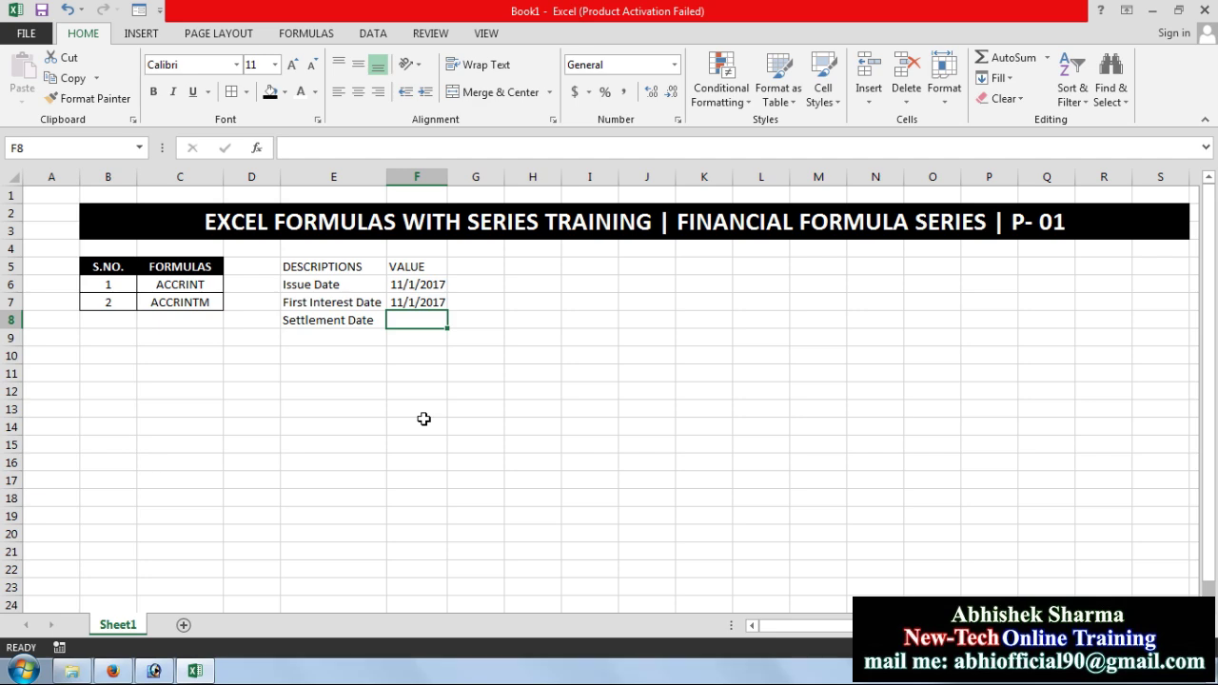
pyautogui.write('12')
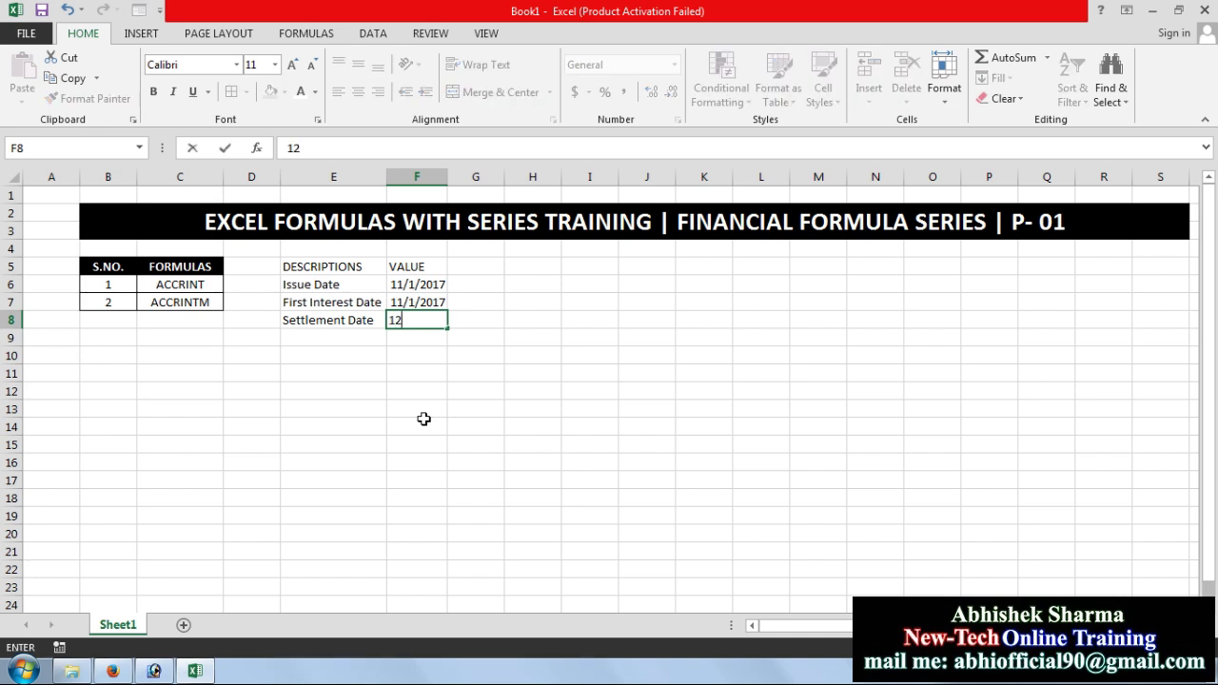
pyautogui.write('/1/')
pyautogui.write('20')
pyautogui.write('17')
pyautogui.press('Return')
pyautogui.press('Left')
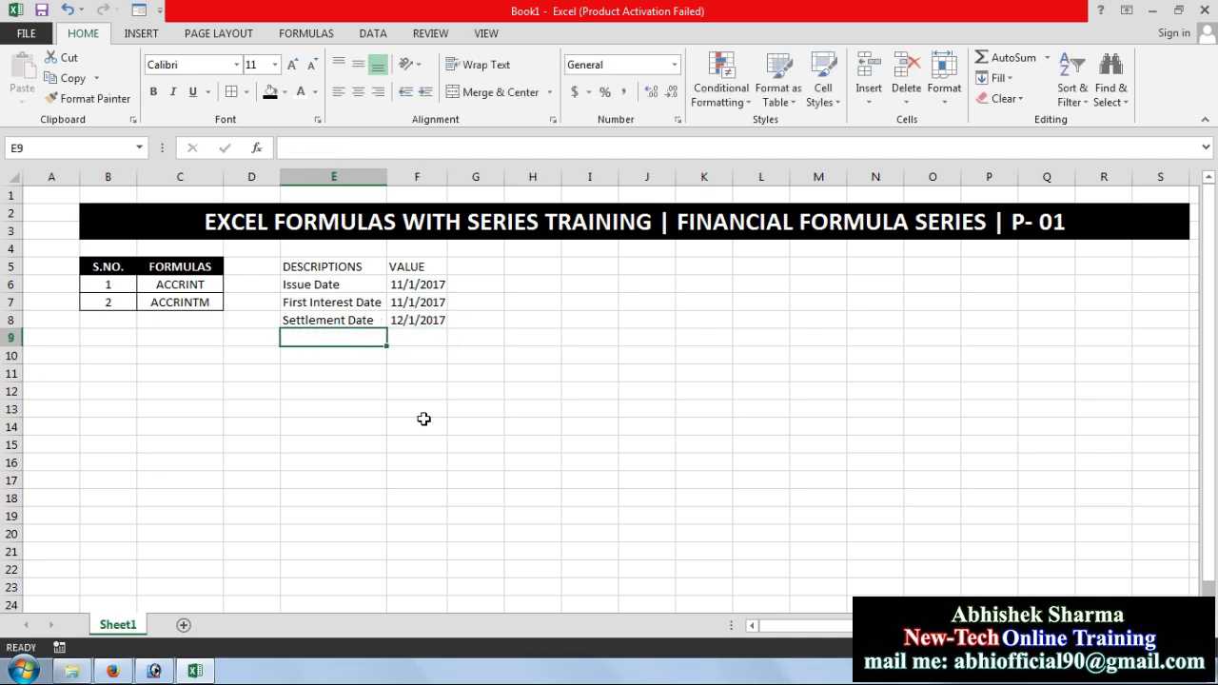
# Enter the label 'Annual Rate' in E9 with the value 10% beside it
pyautogui.write('a')
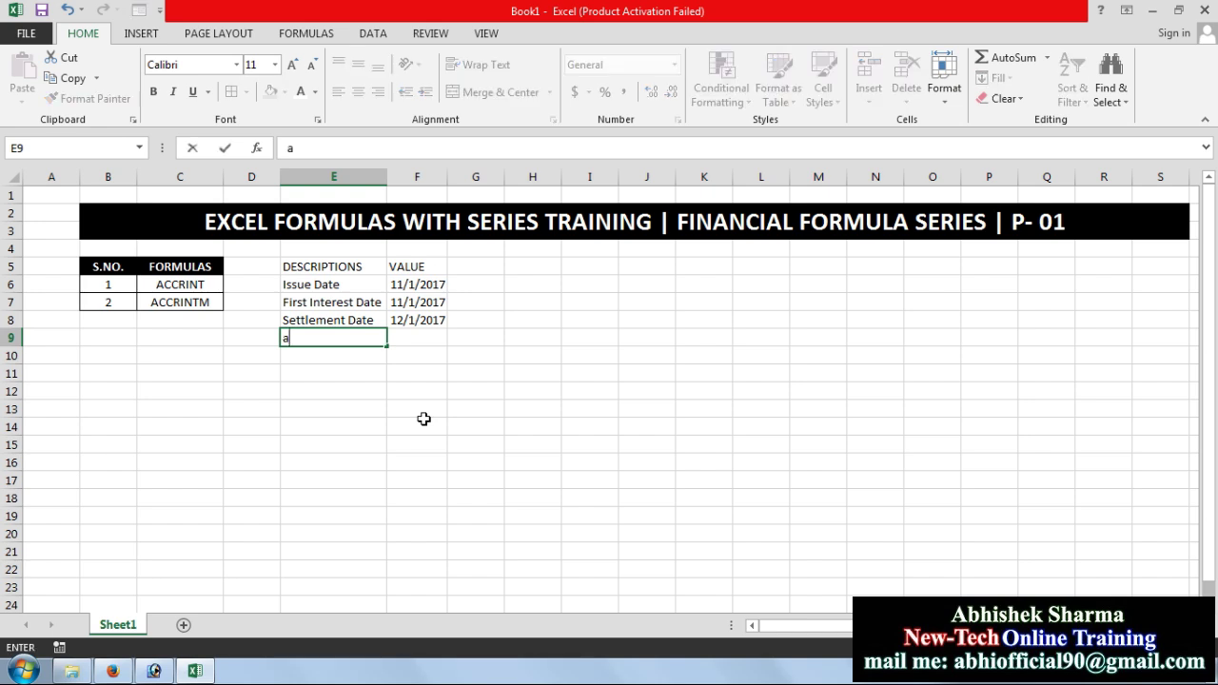
pyautogui.write('nn')
pyautogui.write('ual')
pyautogui.press('BackSpace')
pyautogui.press('BackSpace')
pyautogui.press('BackSpace')
pyautogui.write('An')
pyautogui.write('n')
pyautogui.write('ual ')
pyautogui.write('Rate')
pyautogui.press('Return')
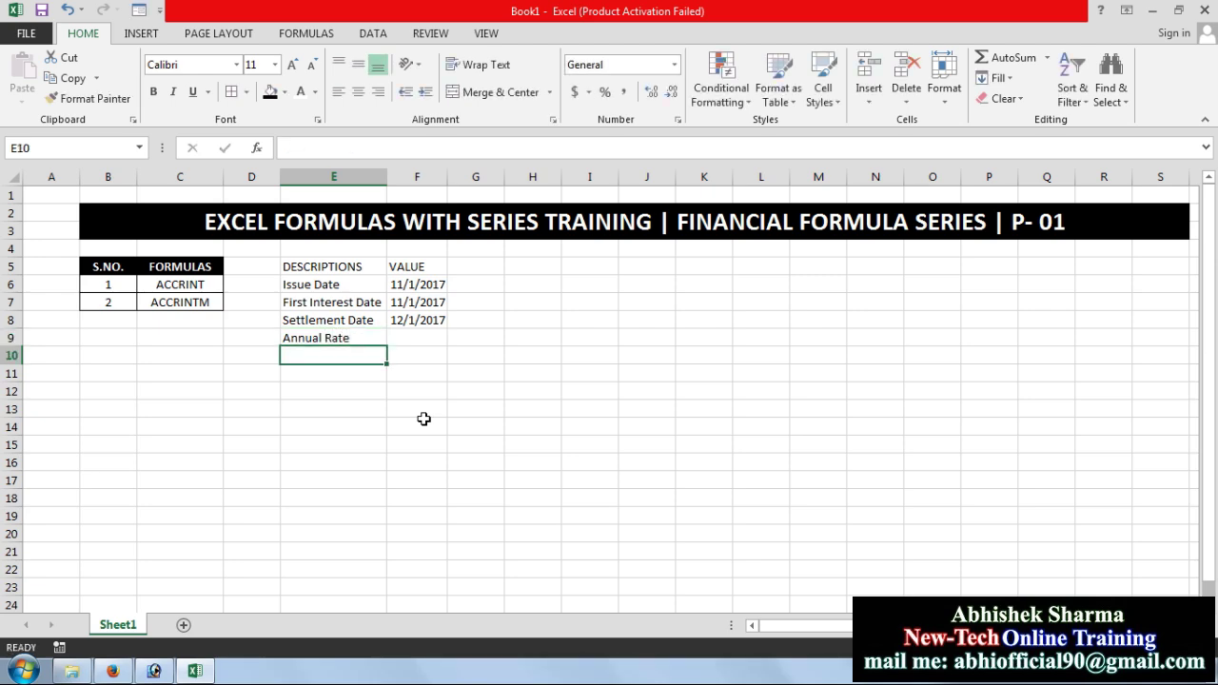
pyautogui.press('Right')
pyautogui.press('Up')
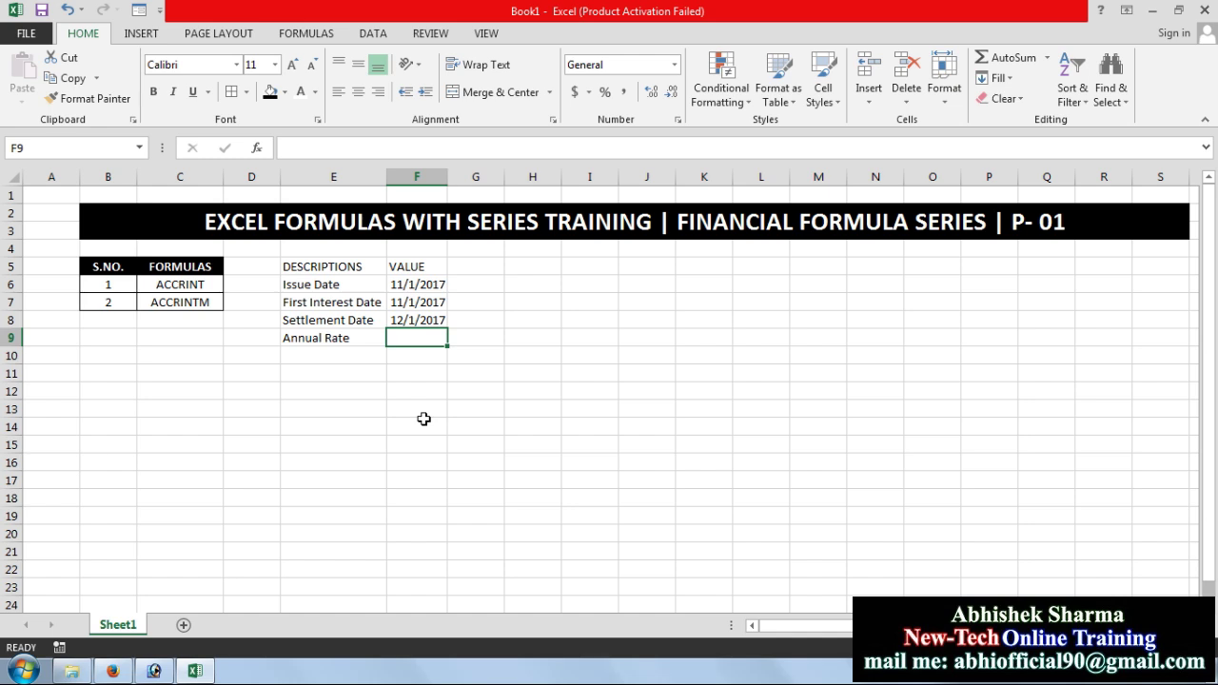
pyautogui.write('10')
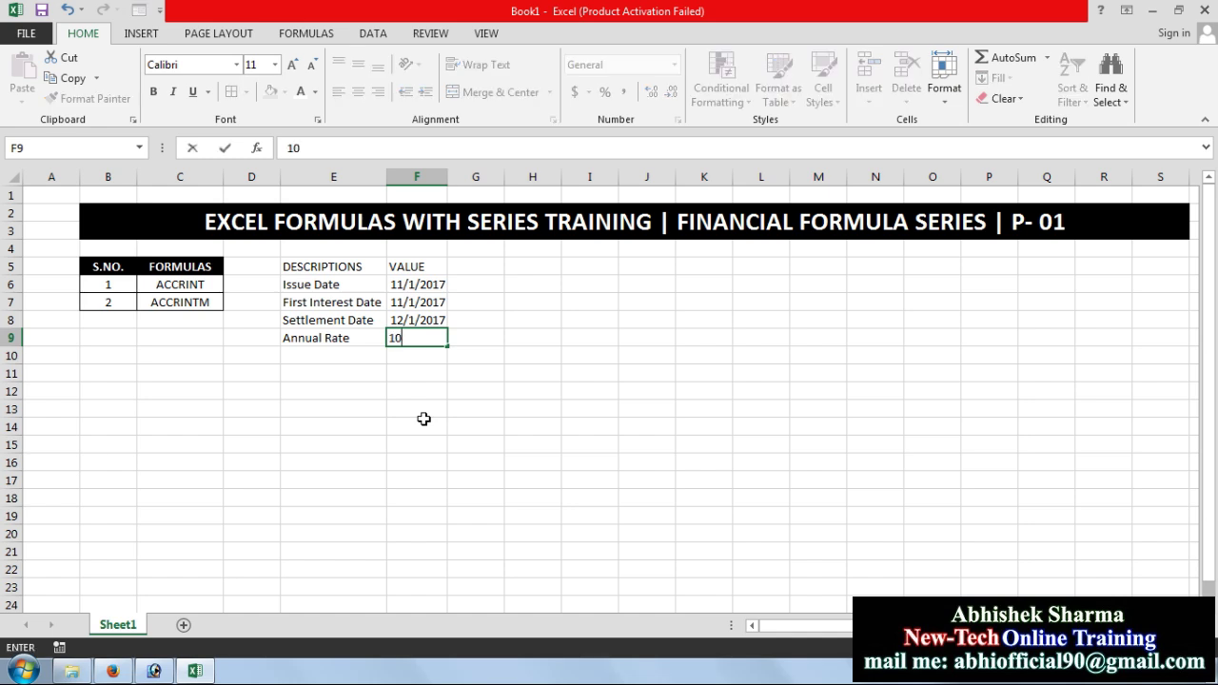
pyautogui.write('%')
pyautogui.press('Return')
# Enter the label 'Per Value' in E10 with the value 30000 beside it
pyautogui.press('Left')
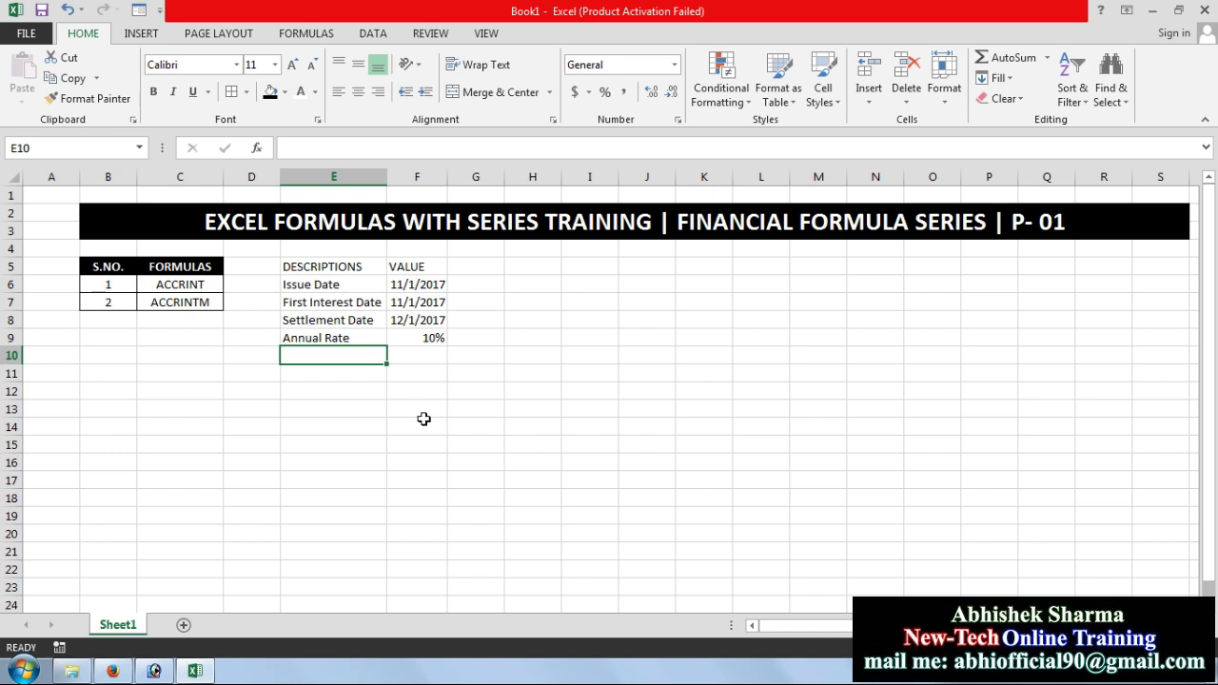
pyautogui.write('Per')
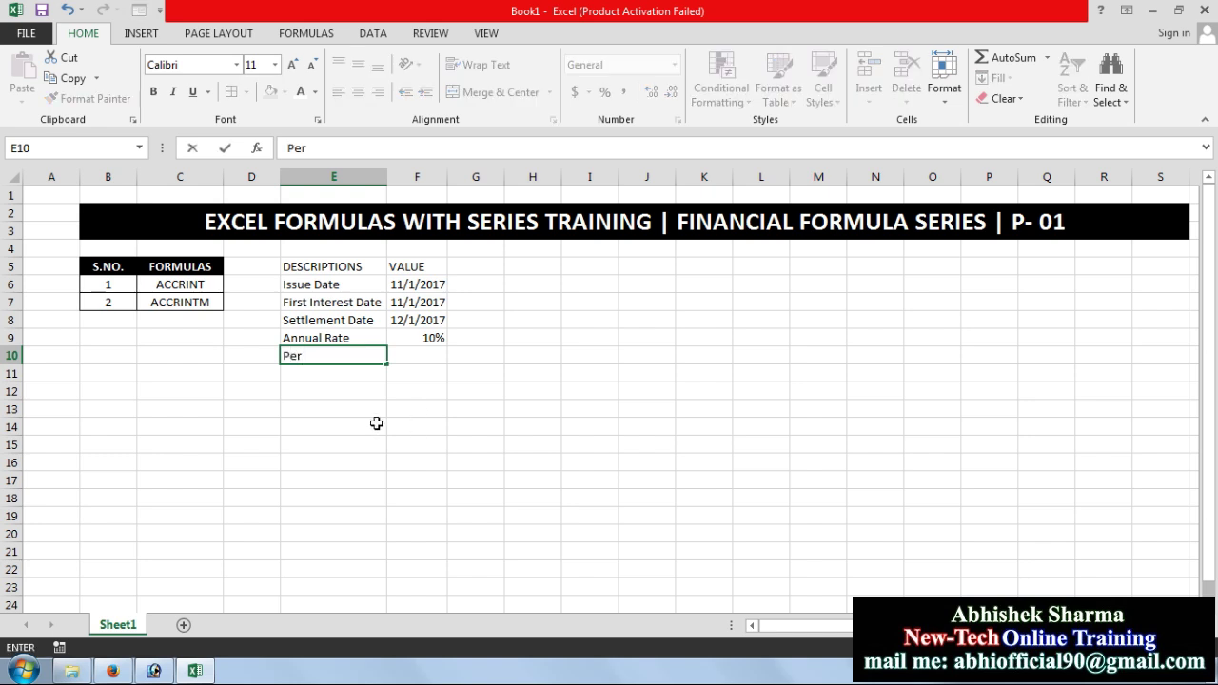
pyautogui.write(' Valu')
pyautogui.write('e')
pyautogui.press('Return')
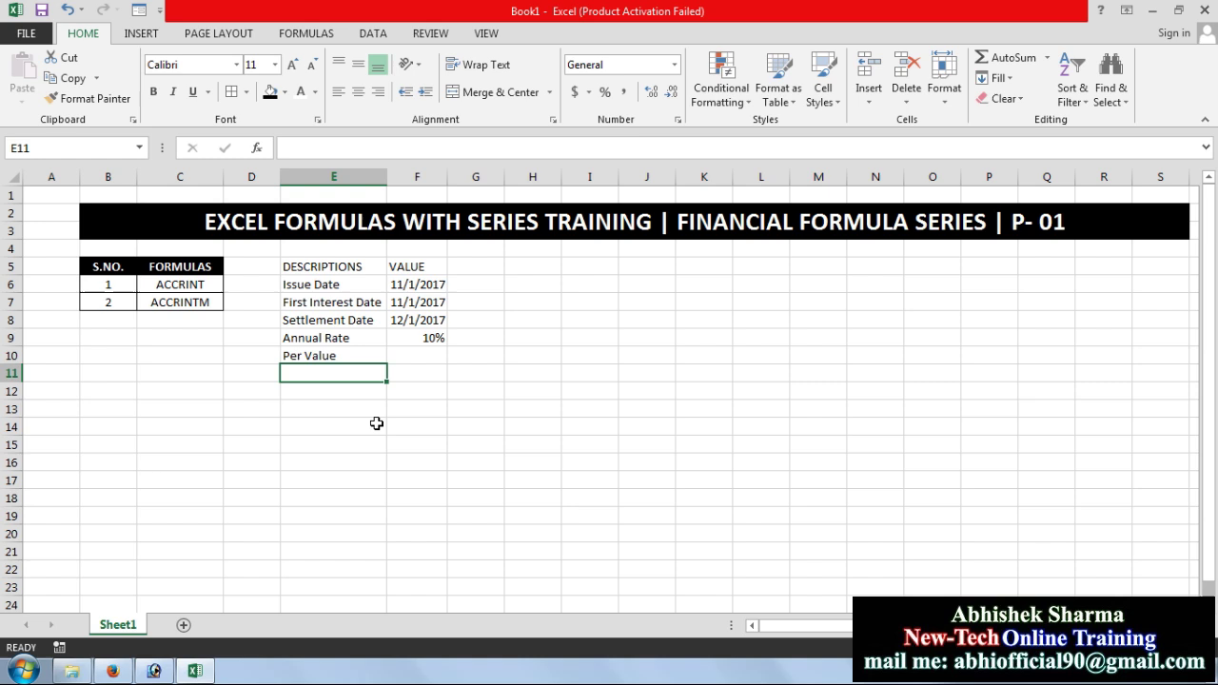
pyautogui.press('Right')
pyautogui.press('Up')
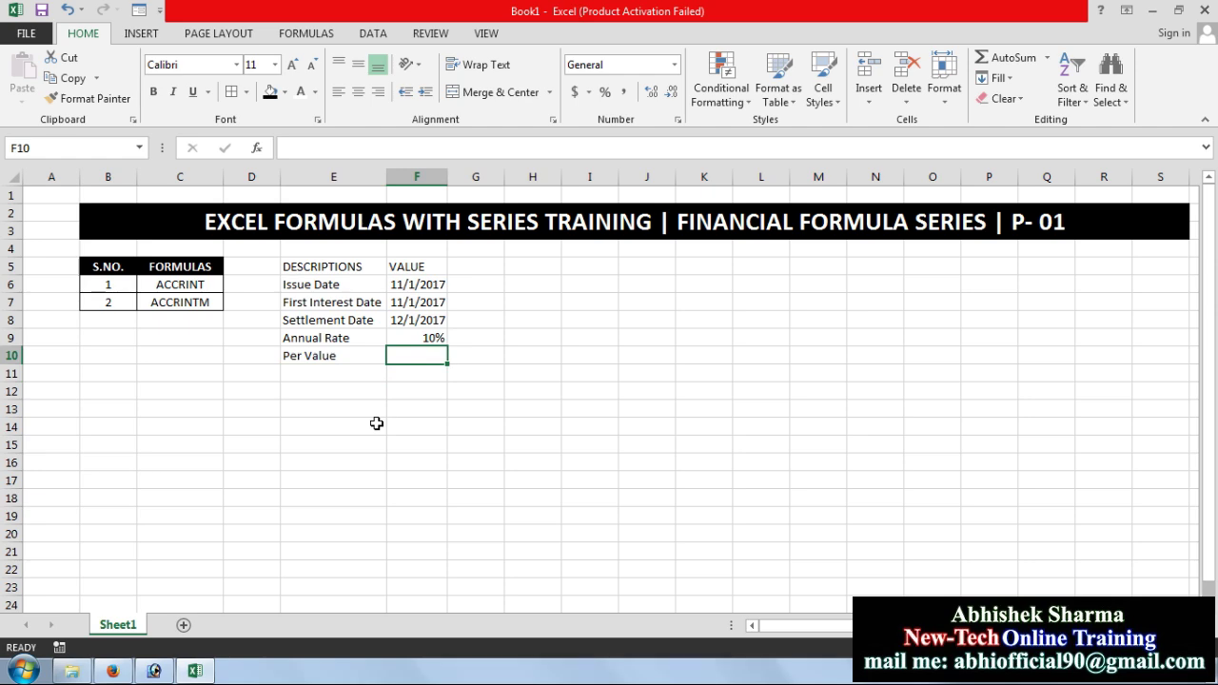
pyautogui.write('3')
pyautogui.write('00000')
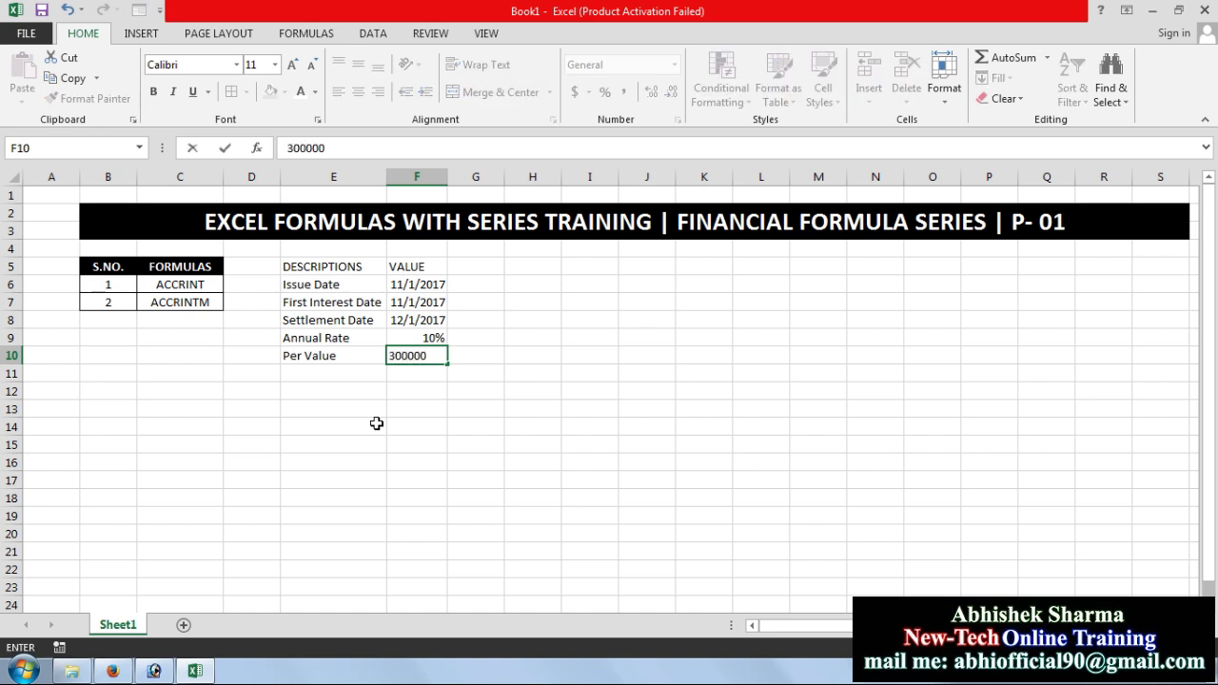
pyautogui.press('BackSpace')
pyautogui.press('Return')
# Show the 30000 par value as General and reformat the value cells F10:F18
pyautogui.press('Up')
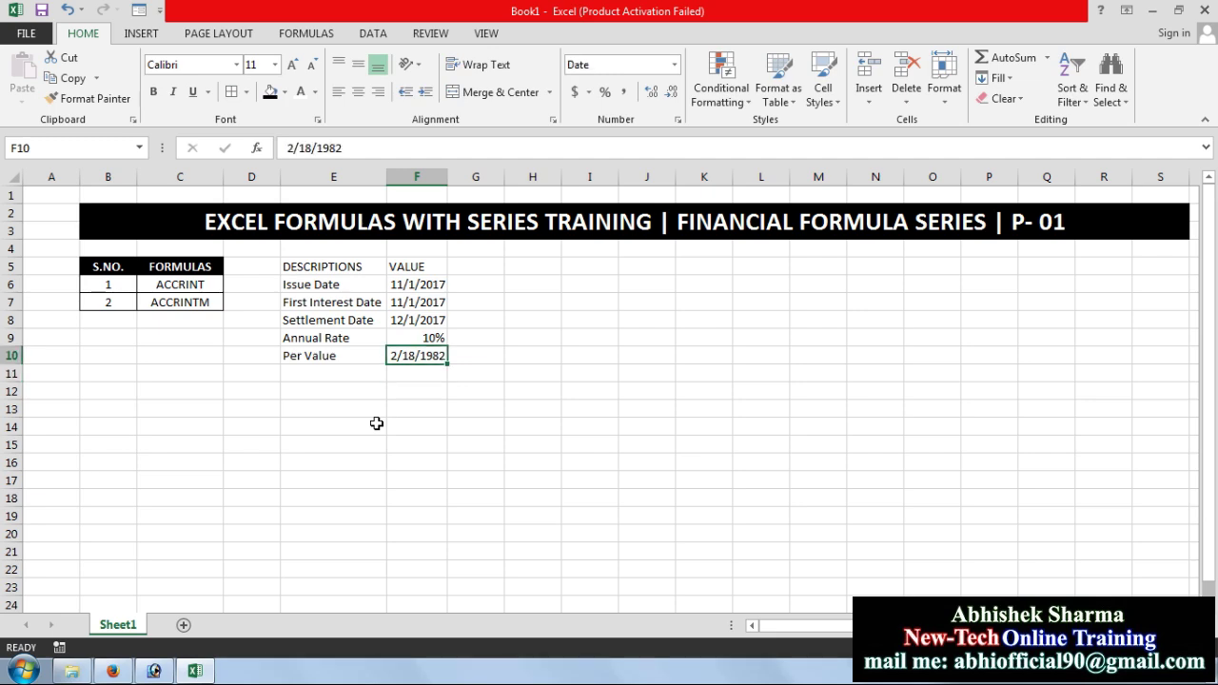
pyautogui.click(674, 65)
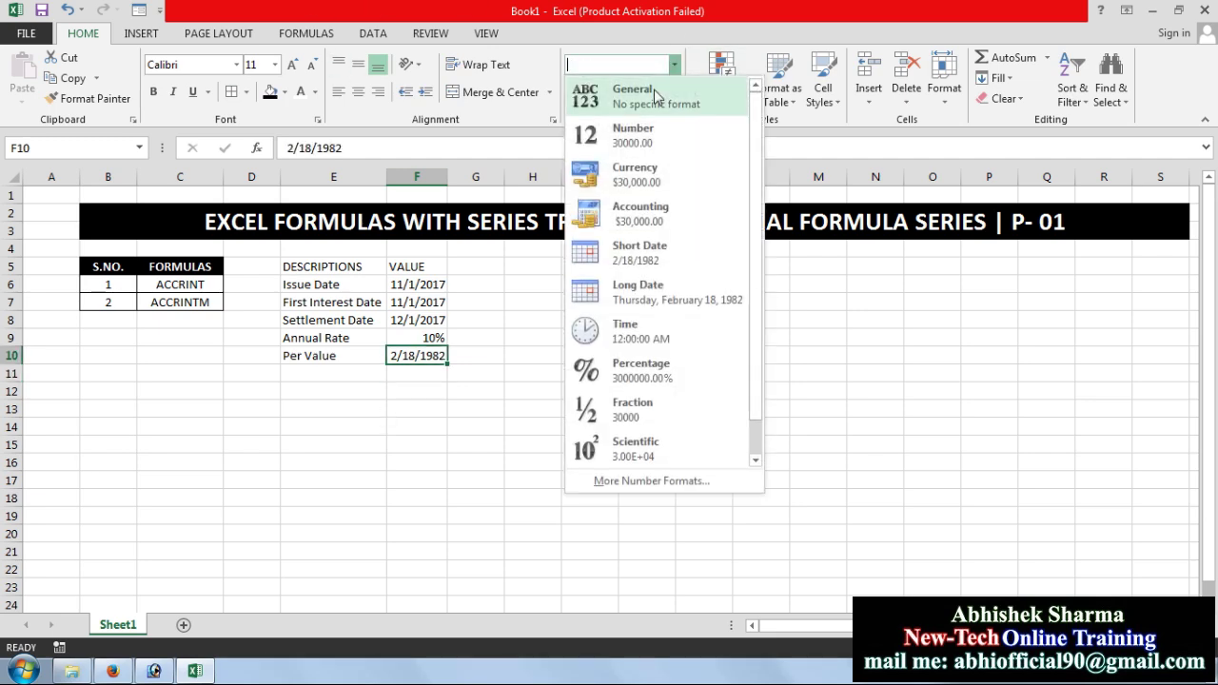
pyautogui.click(655, 94)
pyautogui.moveTo(413, 355); pyautogui.dragTo(417, 497)
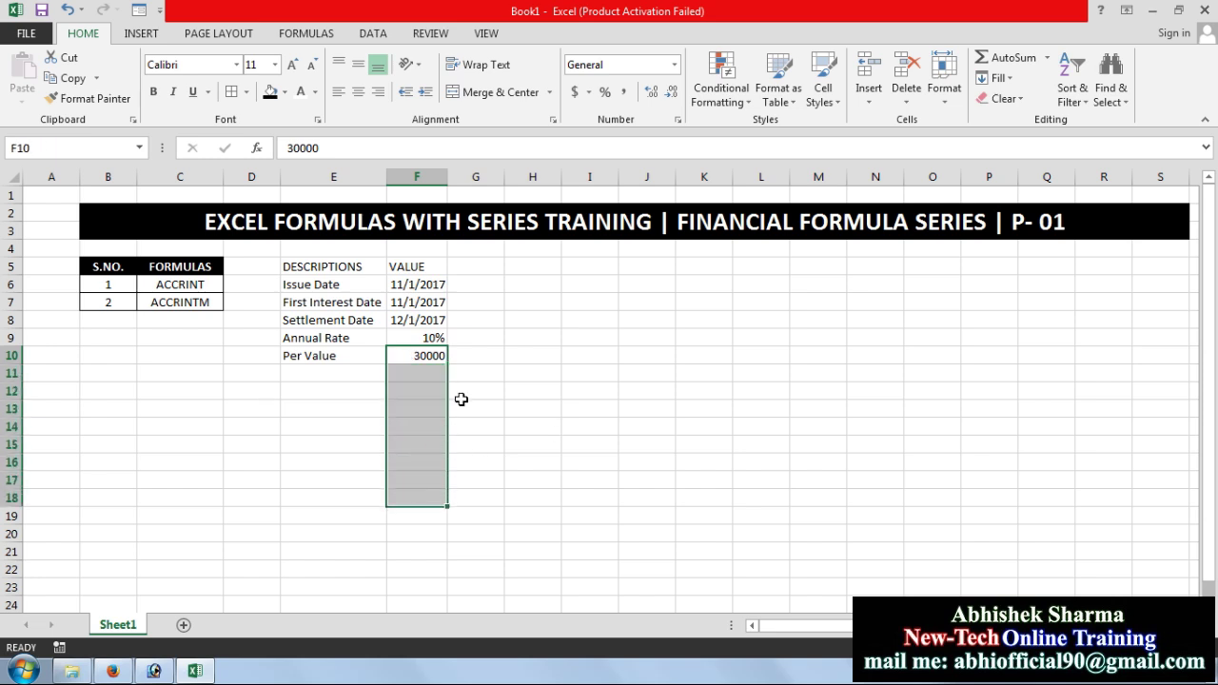
pyautogui.click(674, 64)
pyautogui.click(673, 120)
pyautogui.click(637, 391)
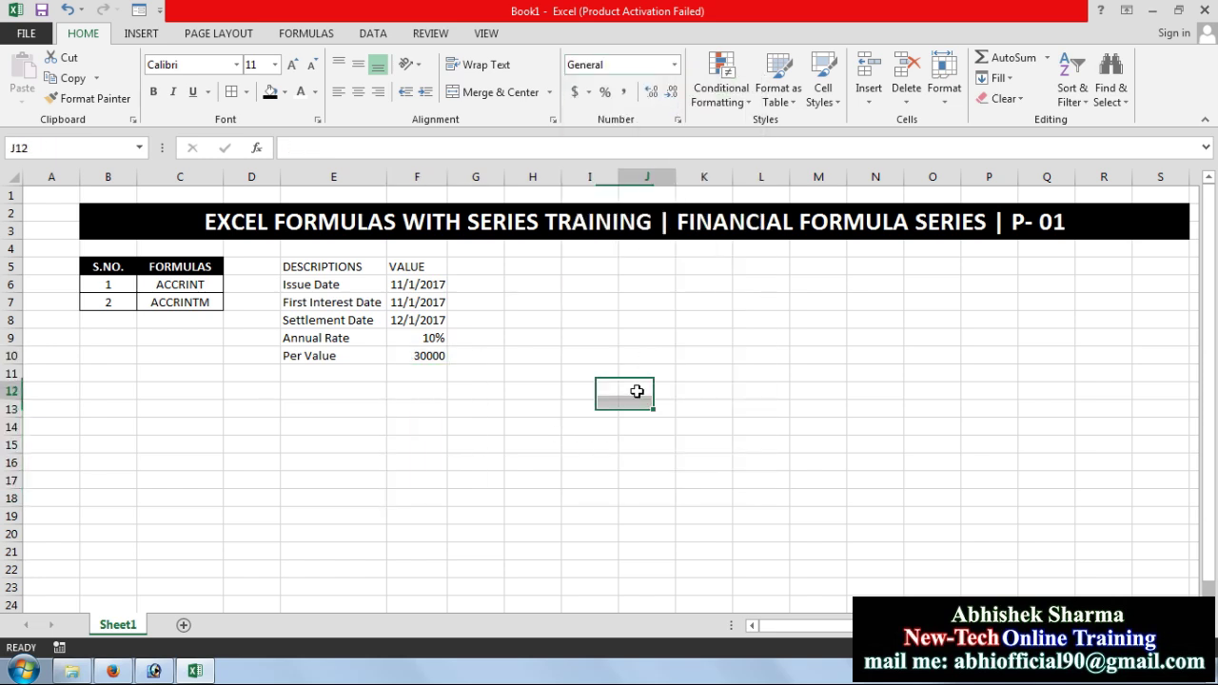
pyautogui.click(320, 372)
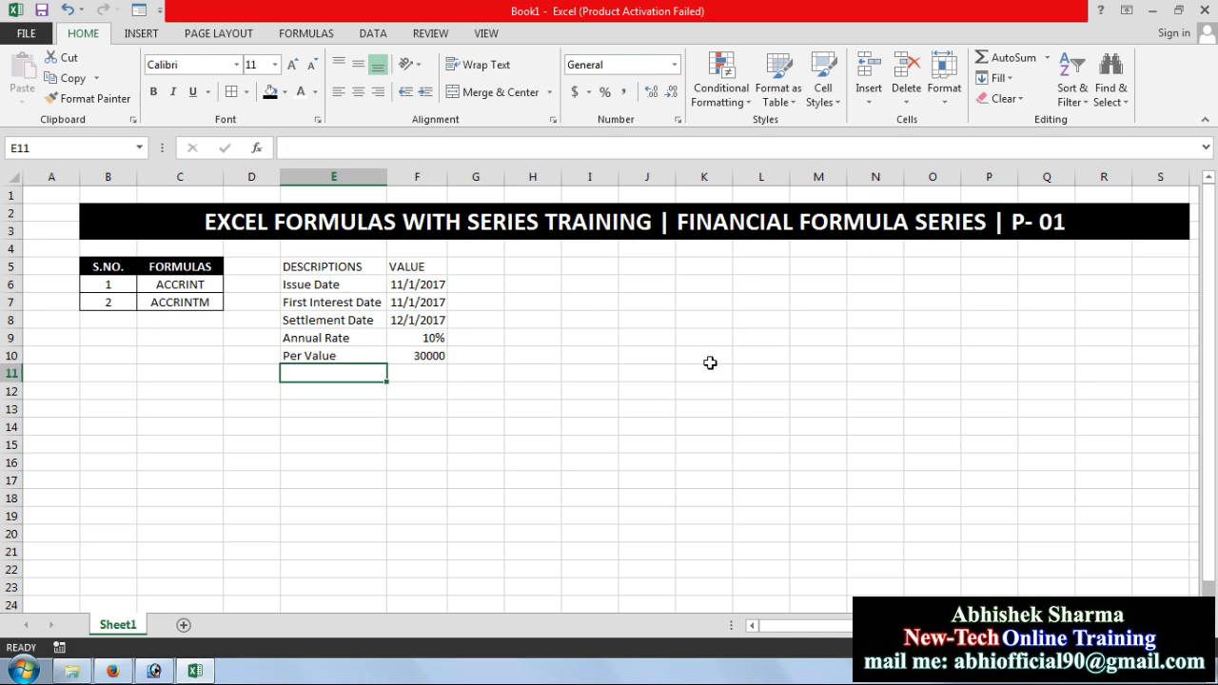
# Add 'Frequency' with value 1, formatting F11 downward as plain numbers instead of dates
pyautogui.write('Fr')
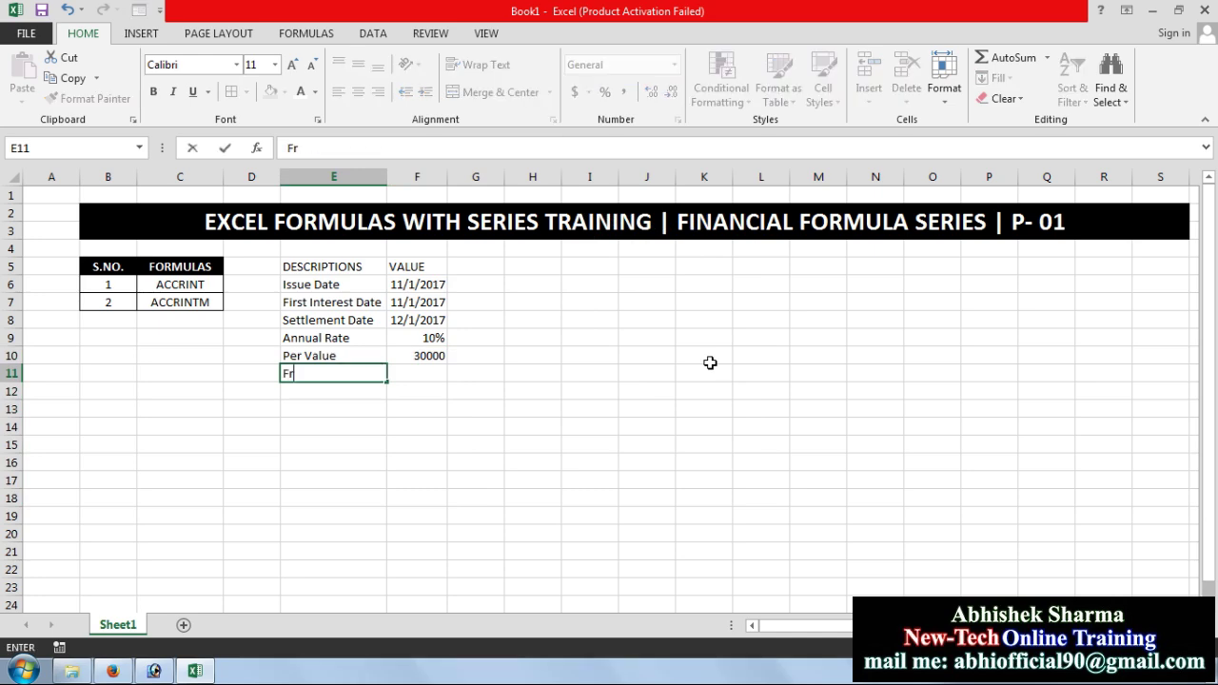
pyautogui.write('equen')
pyautogui.write('cy')
pyautogui.press('Tab')
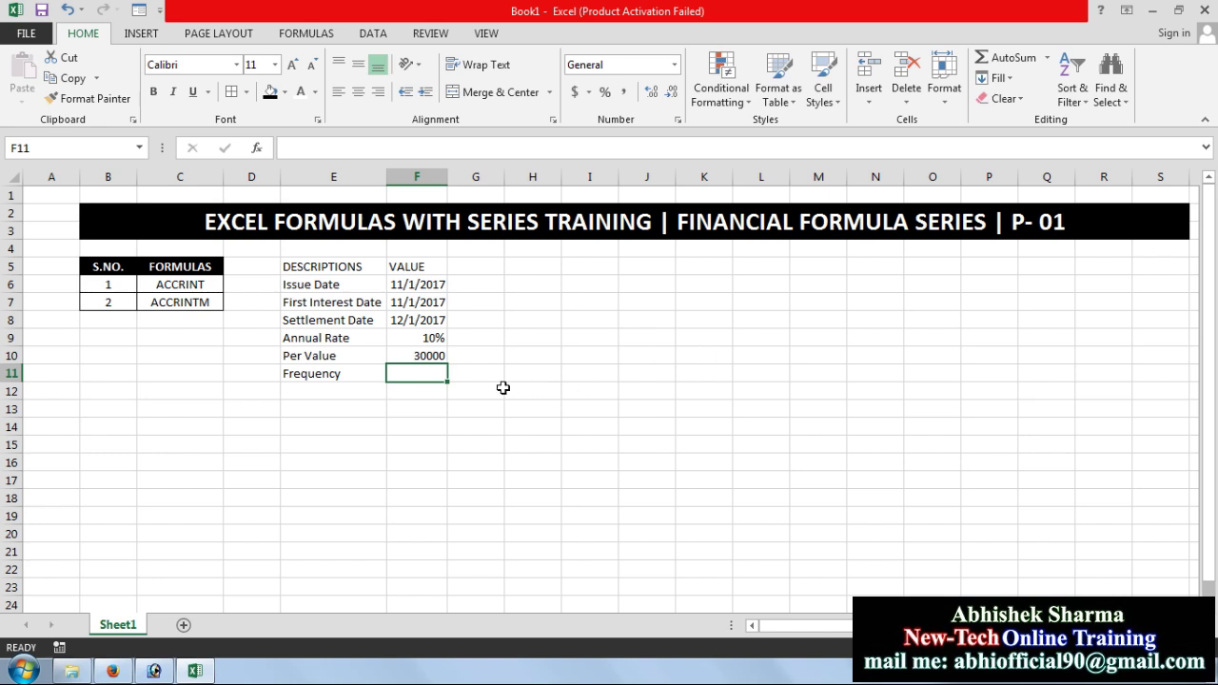
pyautogui.write('1')
pyautogui.press('Return')
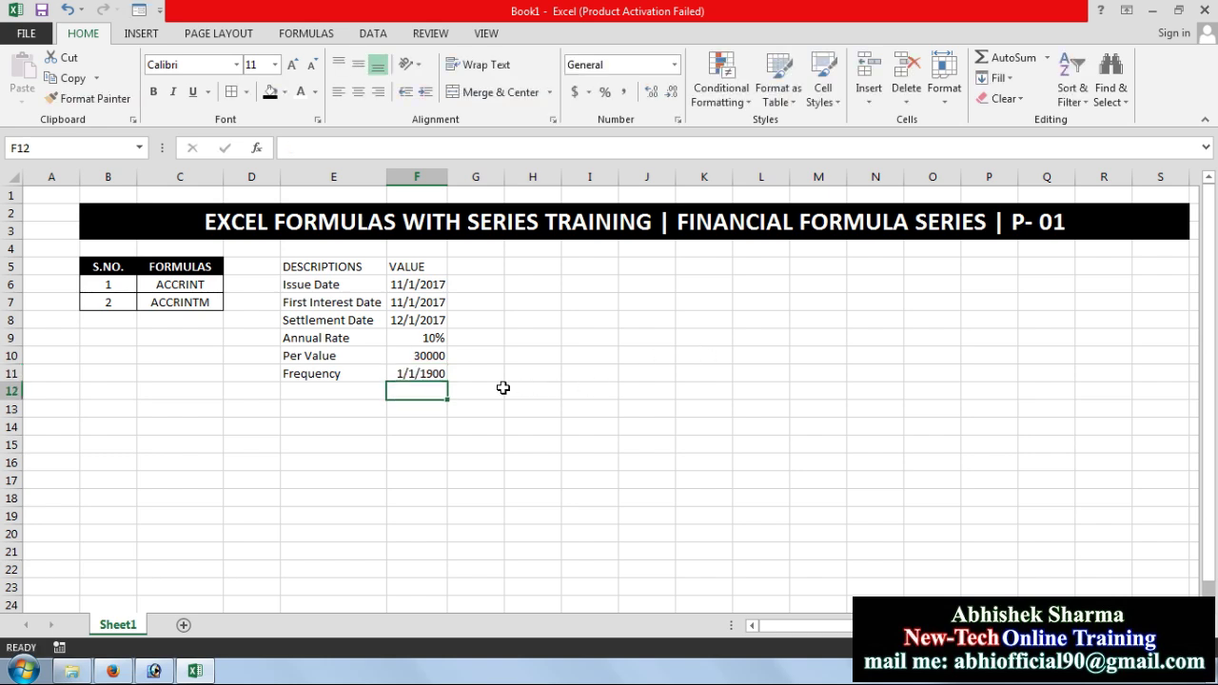
pyautogui.press('Up')
pyautogui.moveTo(425, 373); pyautogui.dragTo(418, 569)
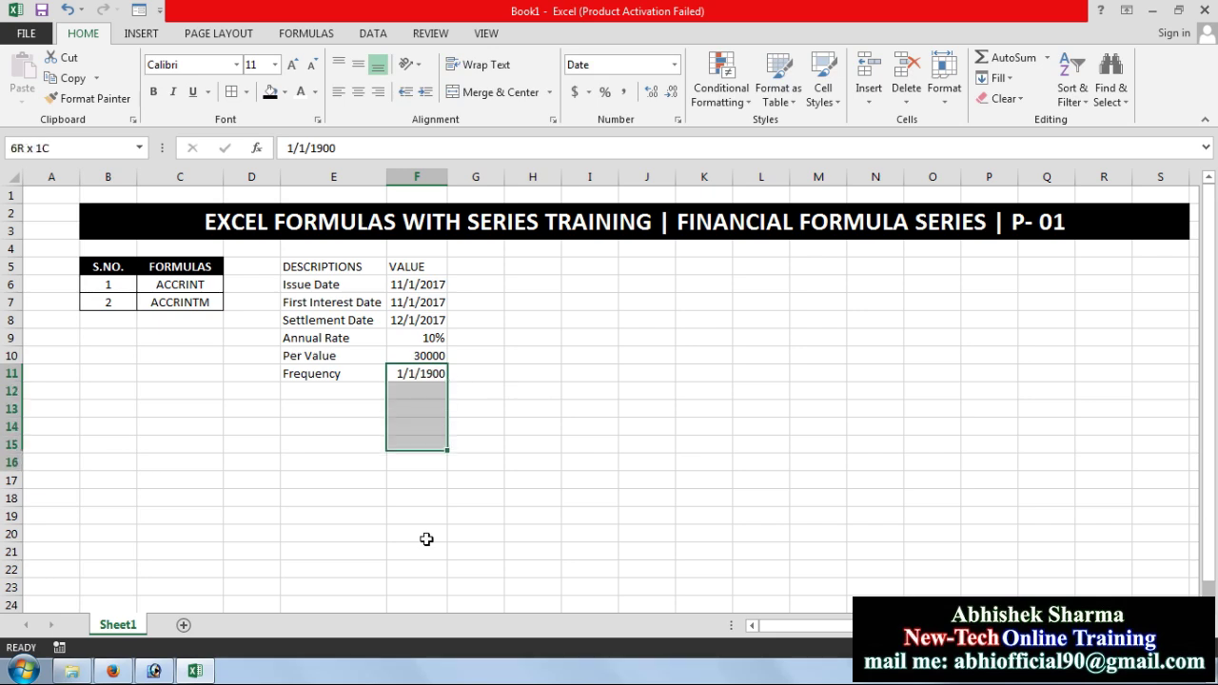
pyautogui.click(673, 64)
pyautogui.click(619, 95)
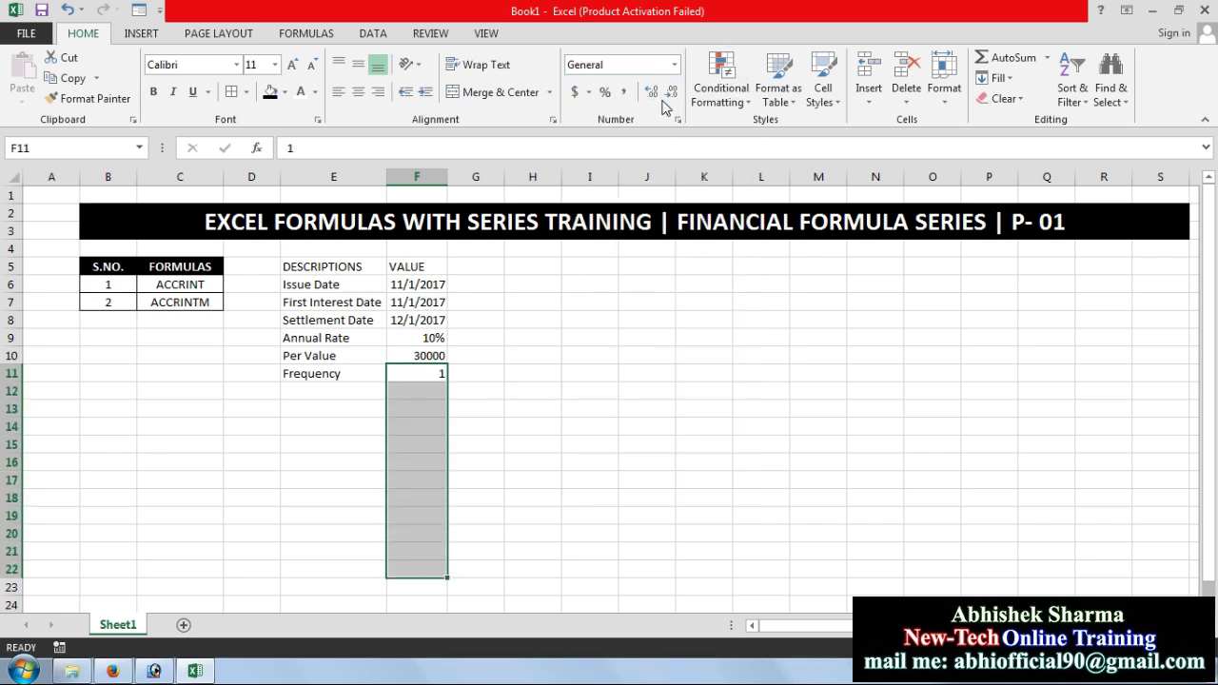
# Add 'Basis' with value 0 in row 12
pyautogui.click(314, 394)
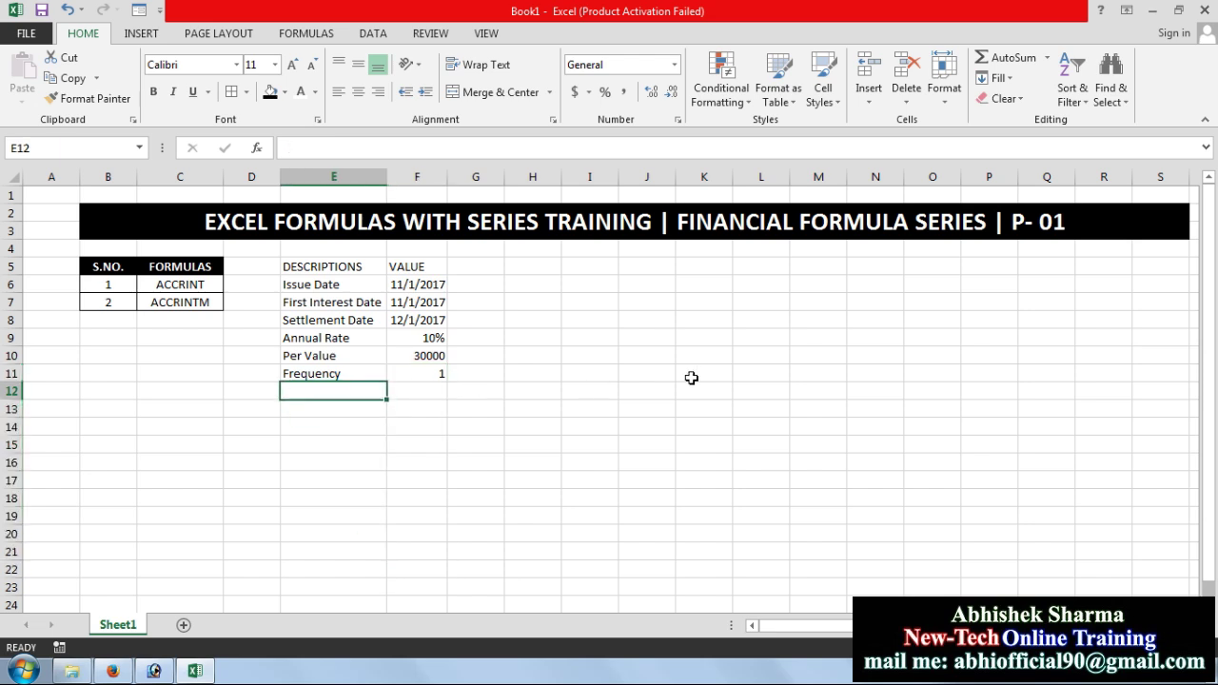
pyautogui.write('B')
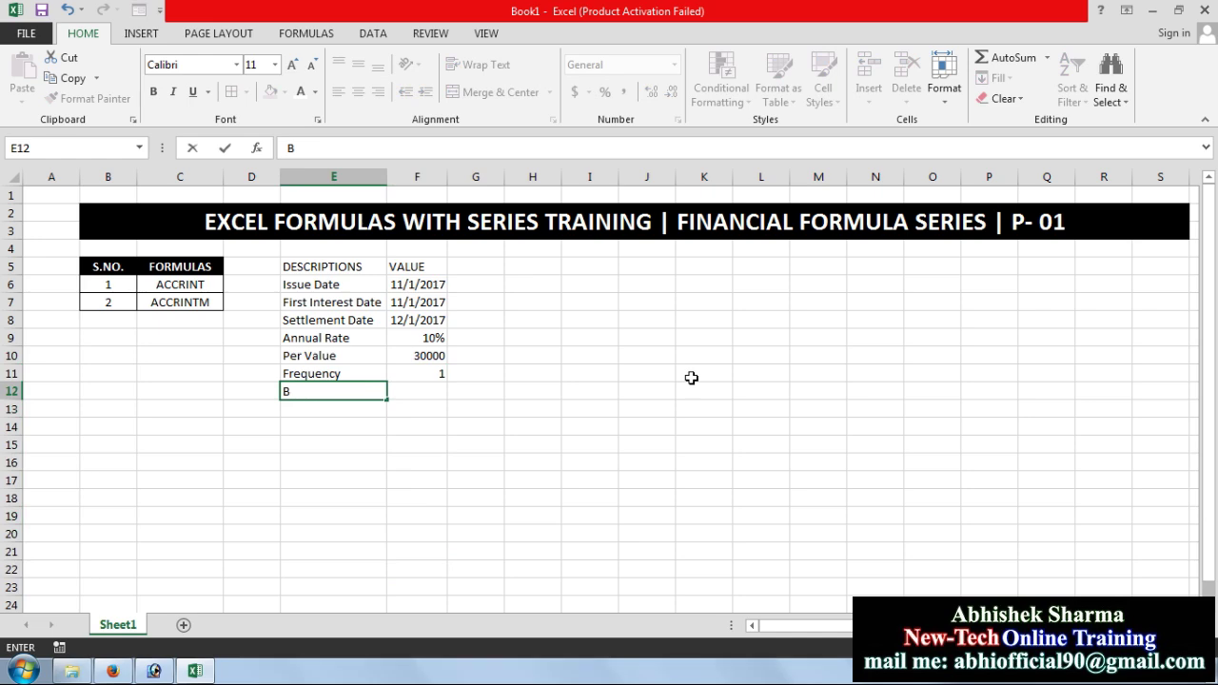
pyautogui.write('asi')
pyautogui.write('s')
pyautogui.press('Tab')
pyautogui.write('0')
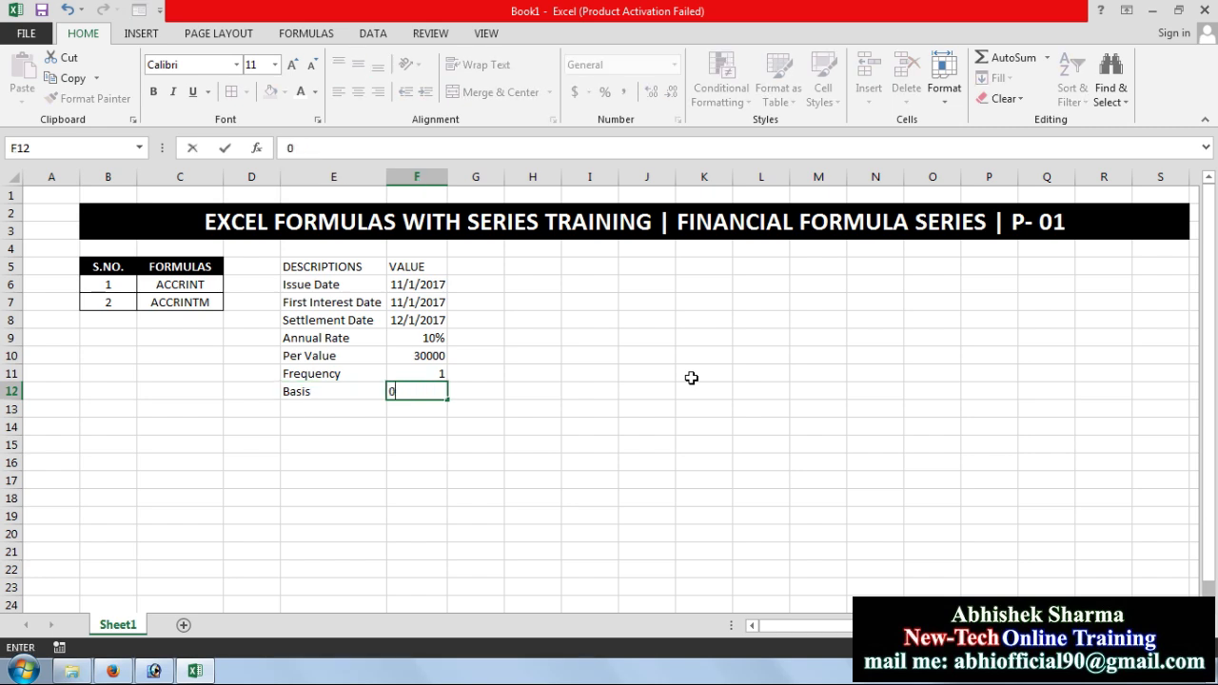
pyautogui.press('Return')
pyautogui.press('Left')
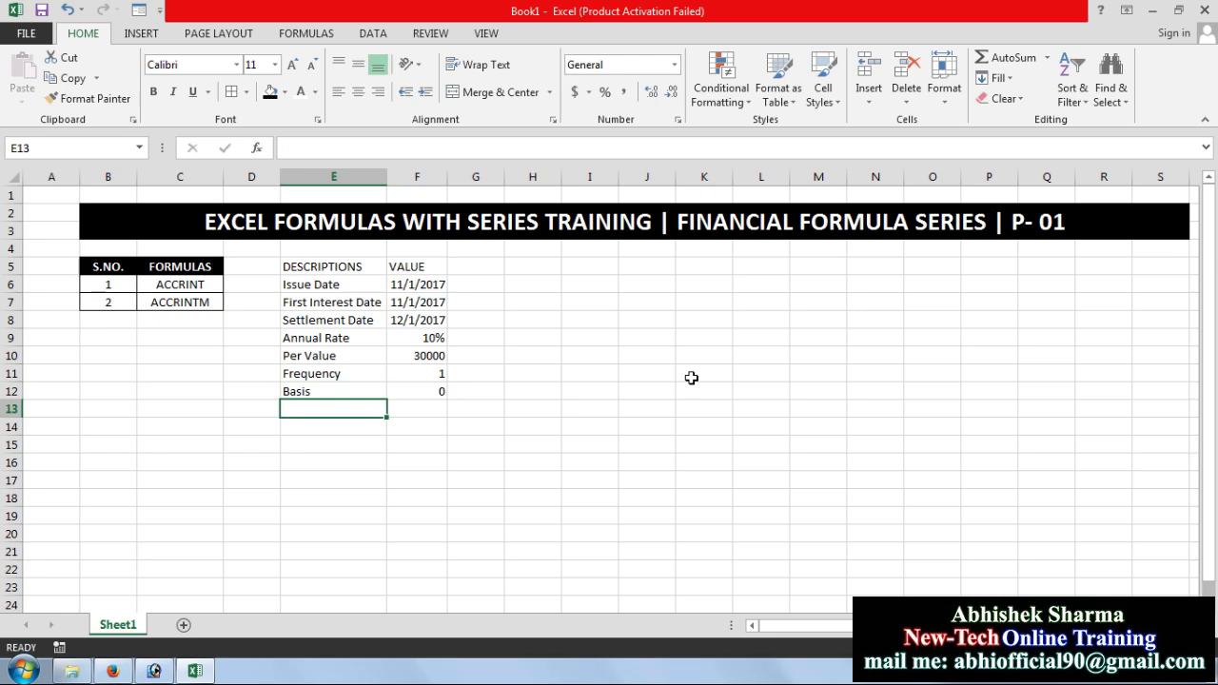
# Type the label 'Accrint Value' into E13
pyautogui.write('Acc')
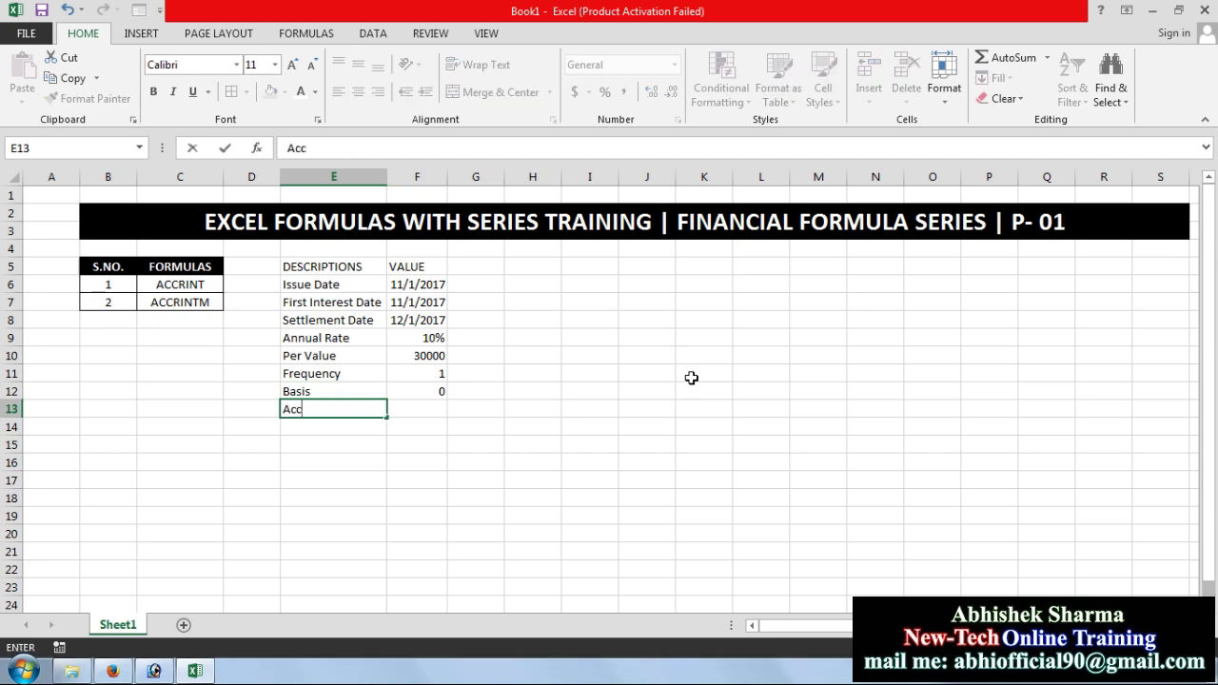
pyautogui.write('rint')
pyautogui.write(' V')
pyautogui.write('alue')
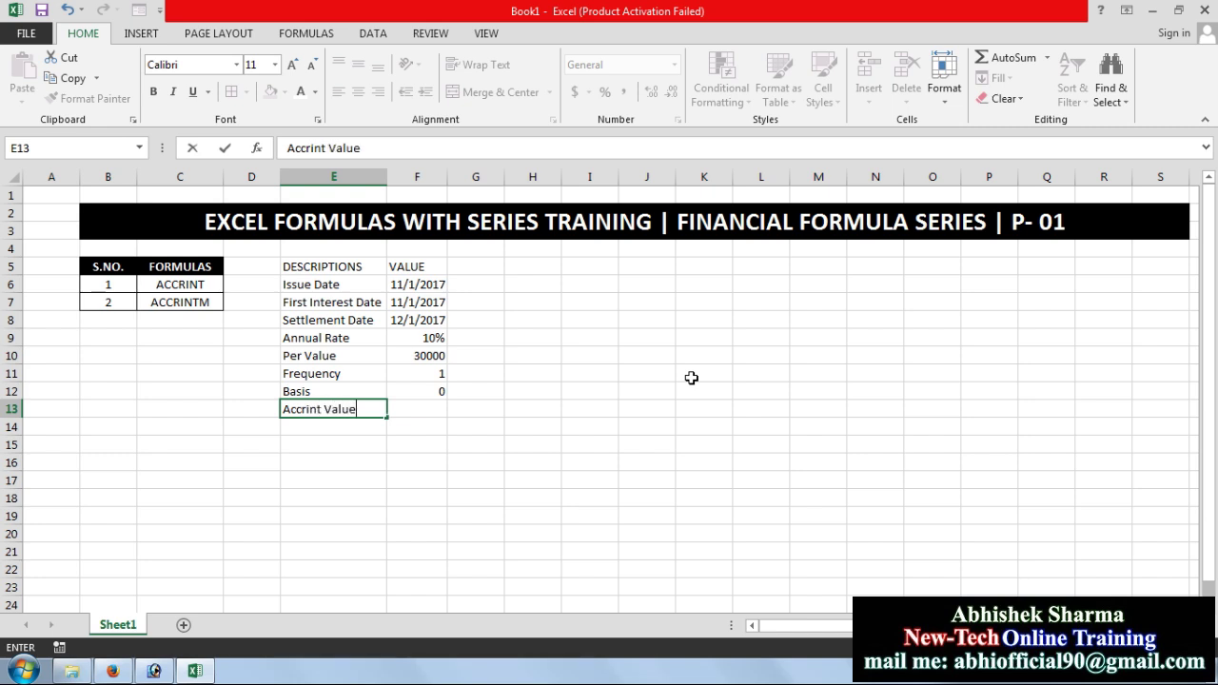
pyautogui.press('Return')
pyautogui.click(444, 410)
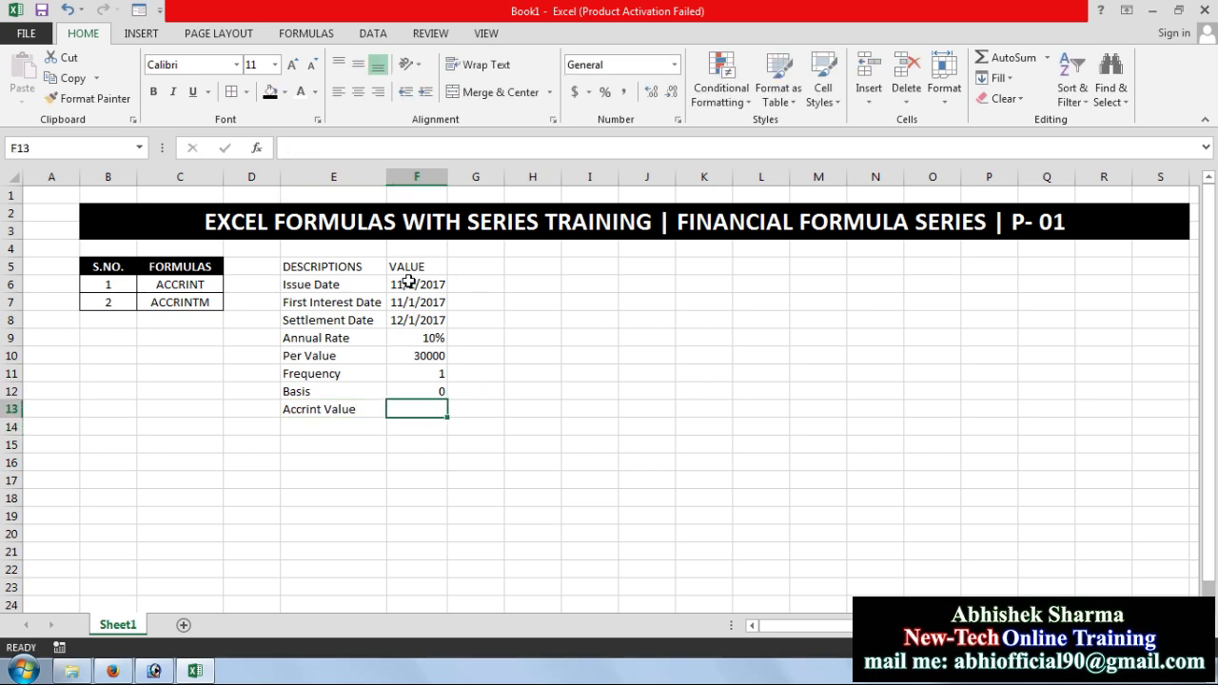
pyautogui.moveTo(335, 267); pyautogui.dragTo(335, 408)
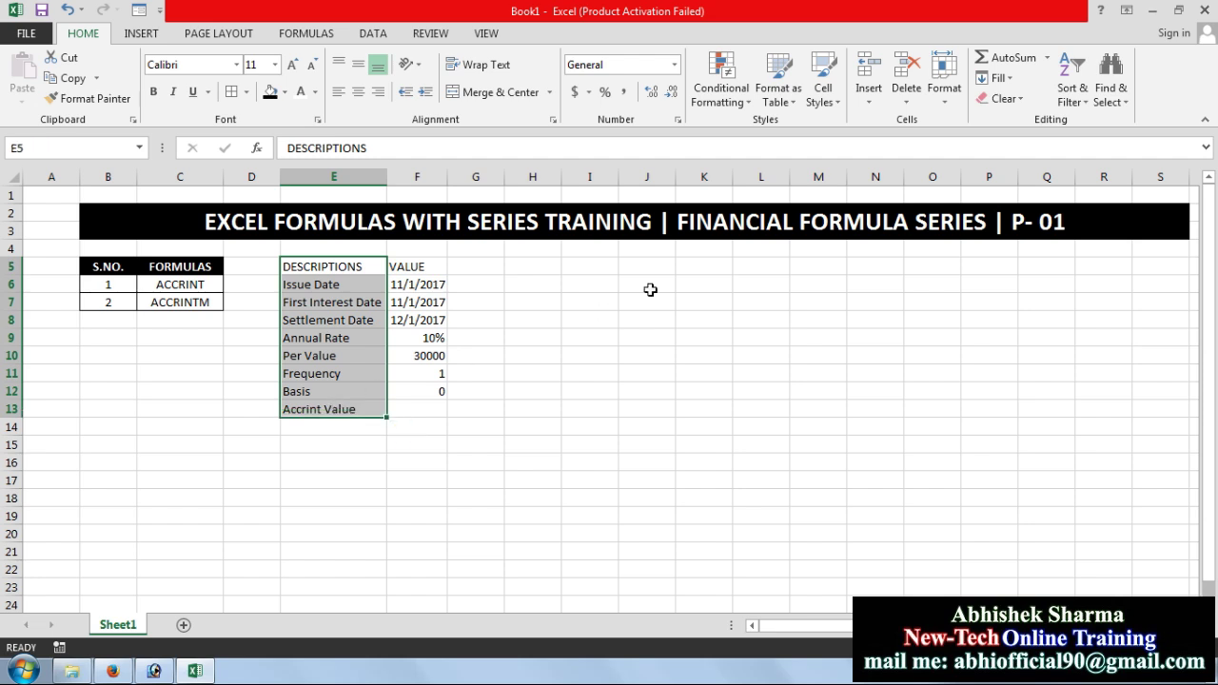
# Give the DESCRIPTIONS/VALUE header a black fill with bold white text
pyautogui.moveTo(358, 266); pyautogui.dragTo(419, 268)
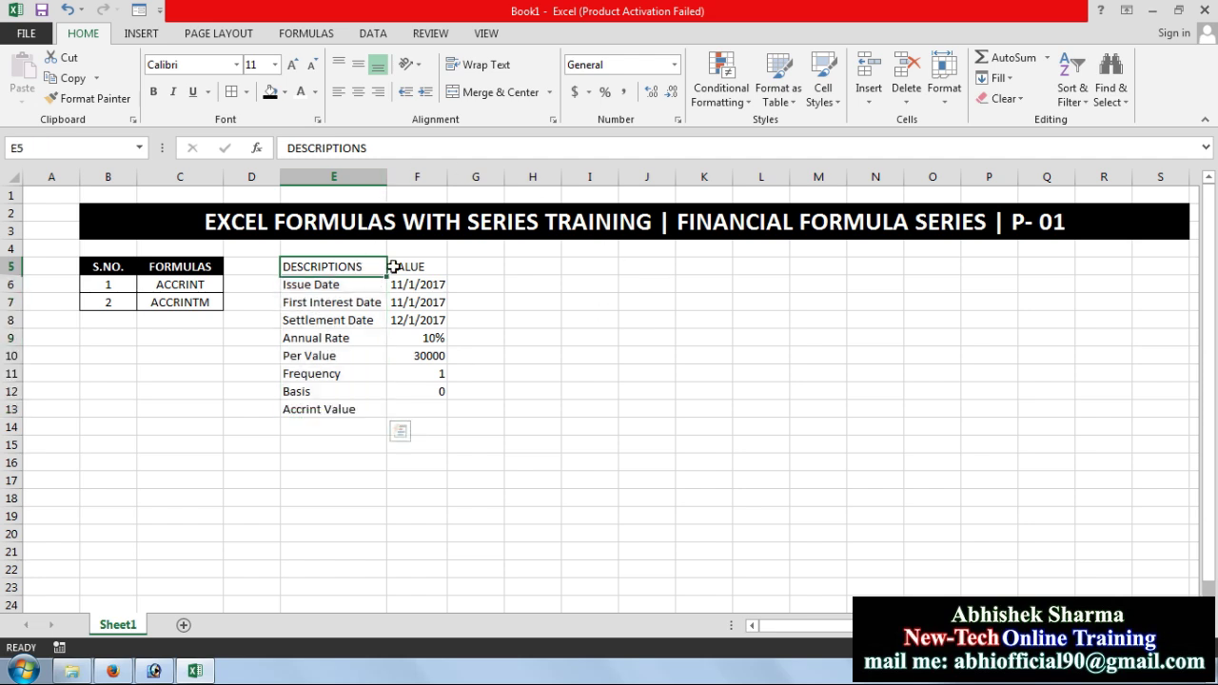
pyautogui.click(270, 91)
pyautogui.click(301, 91)
pyautogui.click(152, 91)
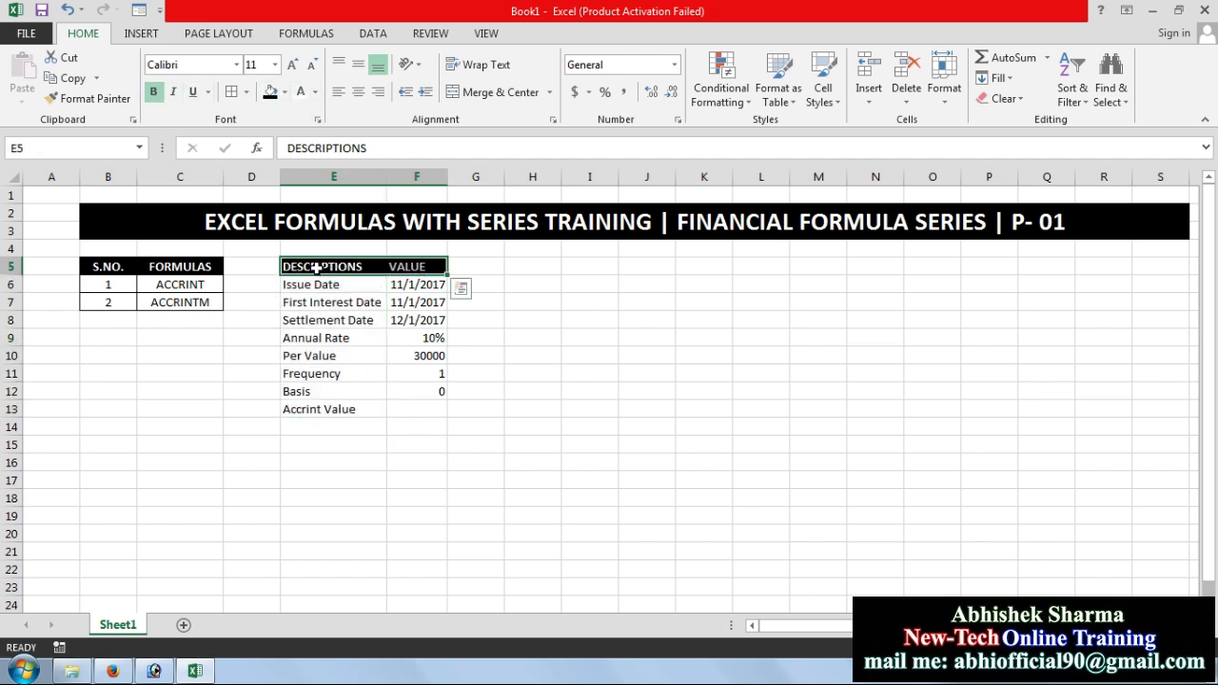
# Apply All Borders to E5:F13 and bold the Accrint Value row
pyautogui.moveTo(319, 267); pyautogui.dragTo(400, 409)
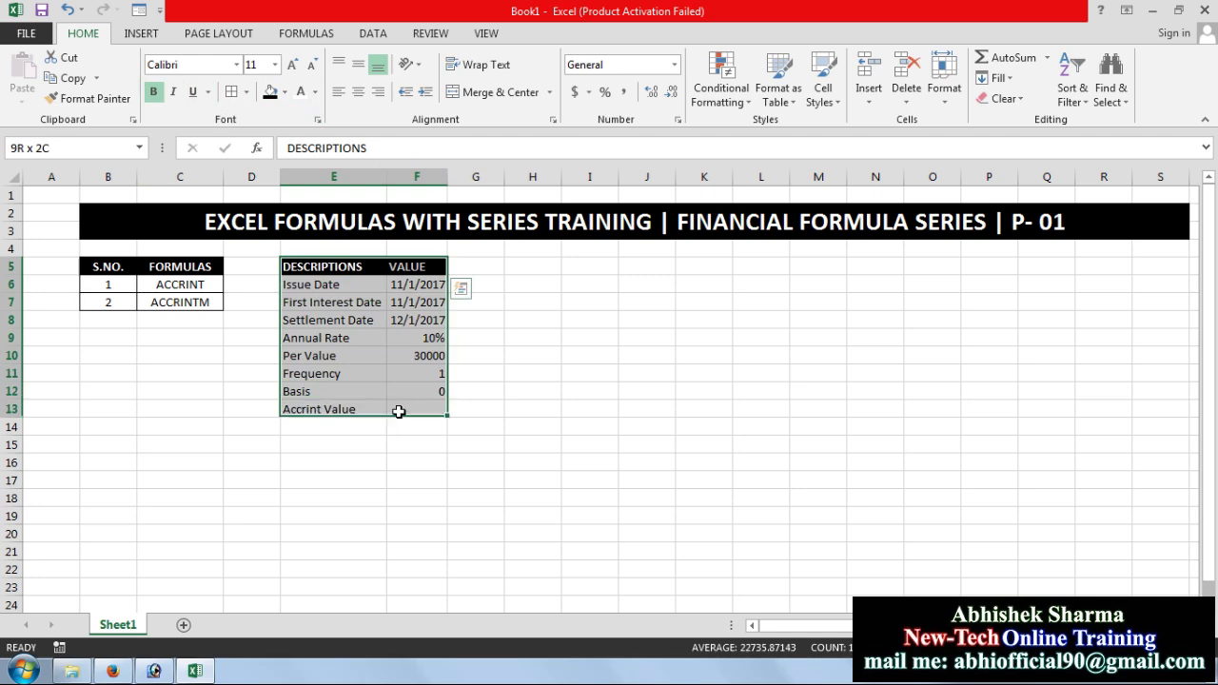
pyautogui.click(232, 91)
pyautogui.click(585, 462)
pyautogui.moveTo(347, 408); pyautogui.dragTo(422, 410)
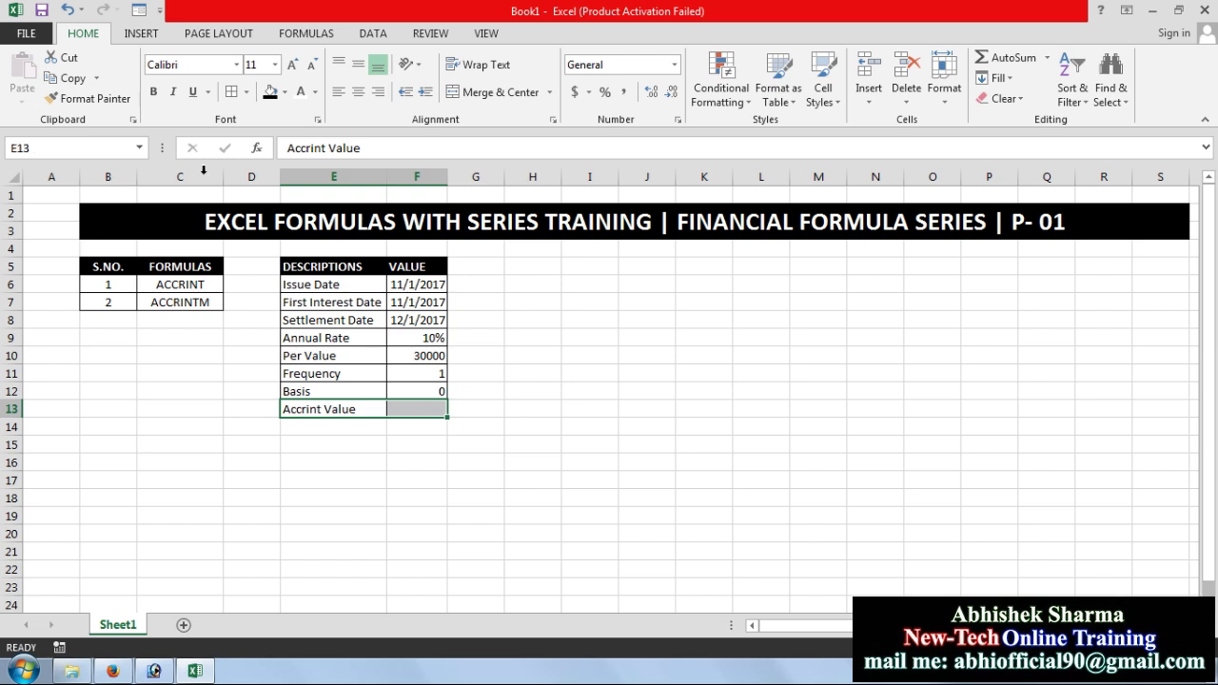
pyautogui.click(152, 91)
pyautogui.click(626, 412)
pyautogui.click(407, 410)
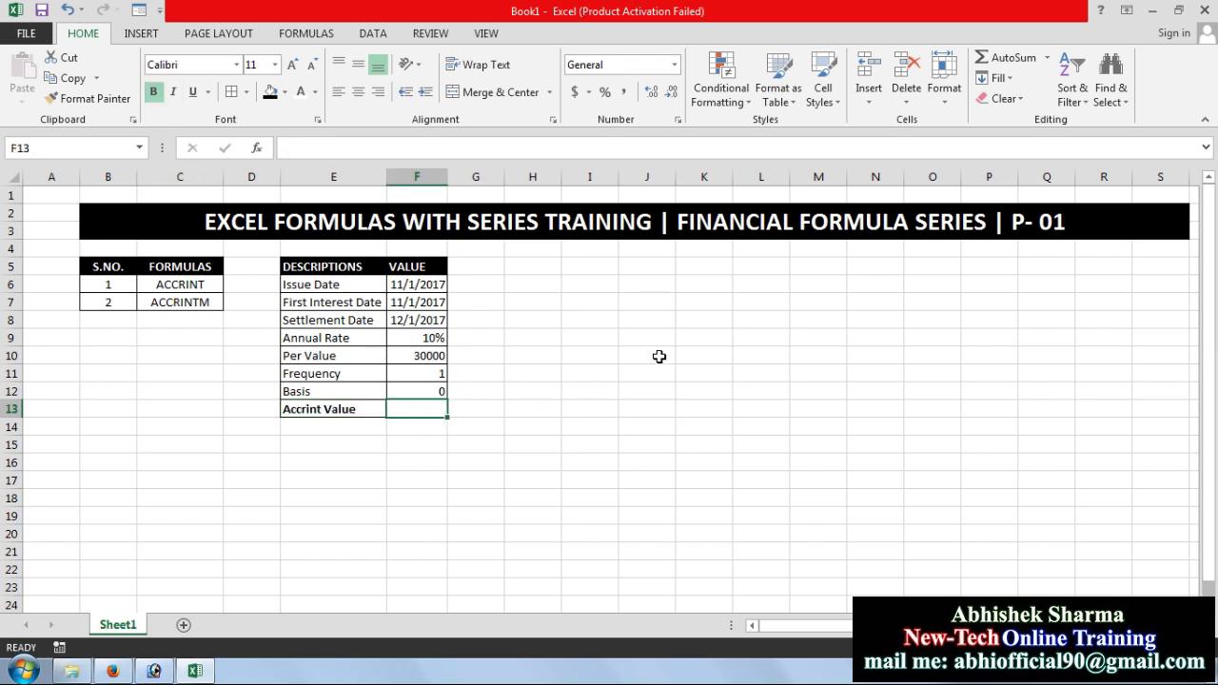
pyautogui.click(606, 340)
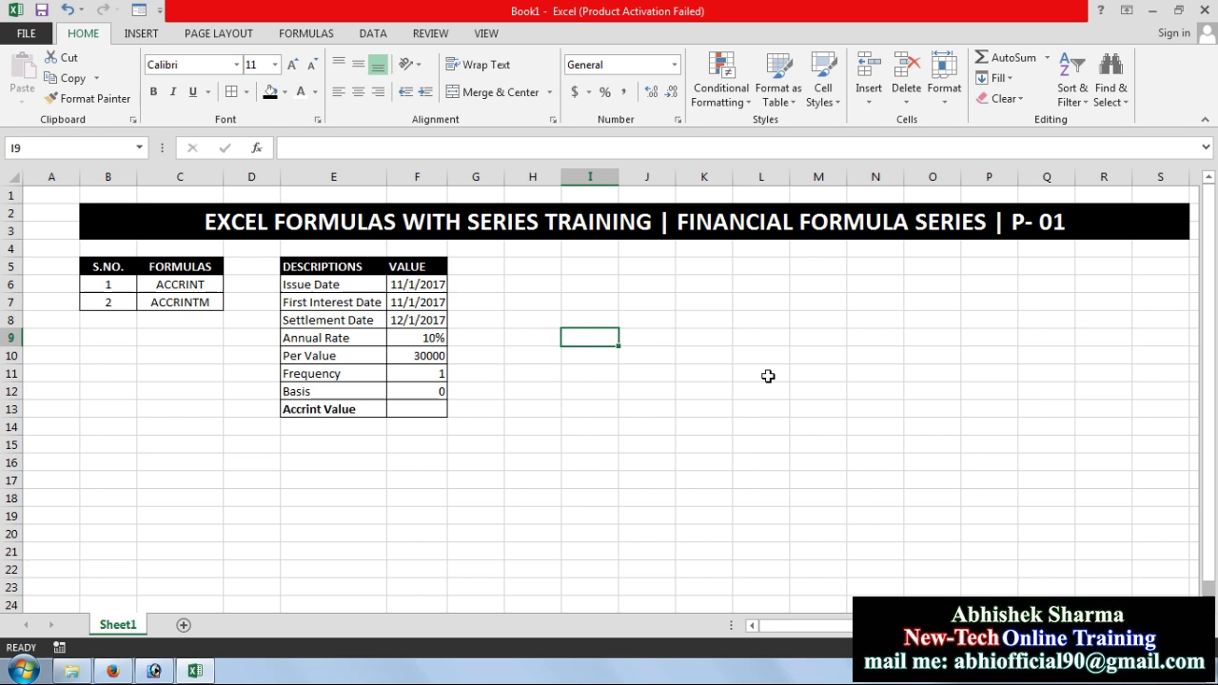
# Start =ACCRINT( in I9 with arguments F6, F7, F8, F9, F10, each followed by a comma
pyautogui.write('=a')
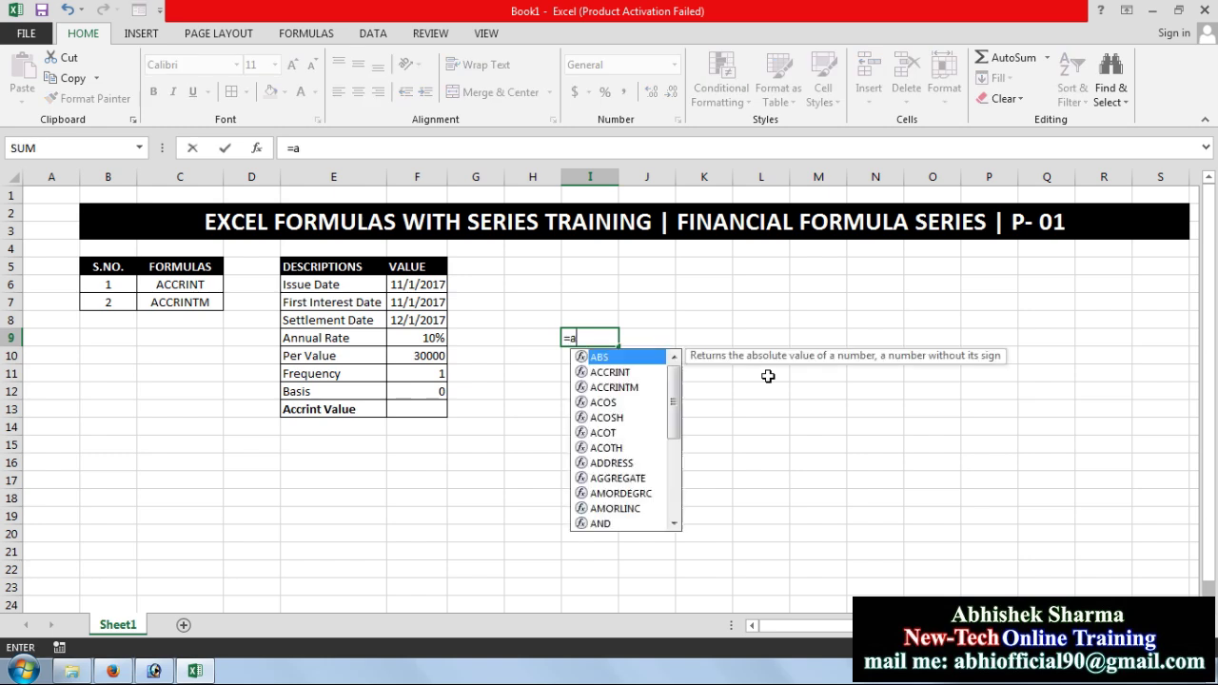
pyautogui.write('ccri')
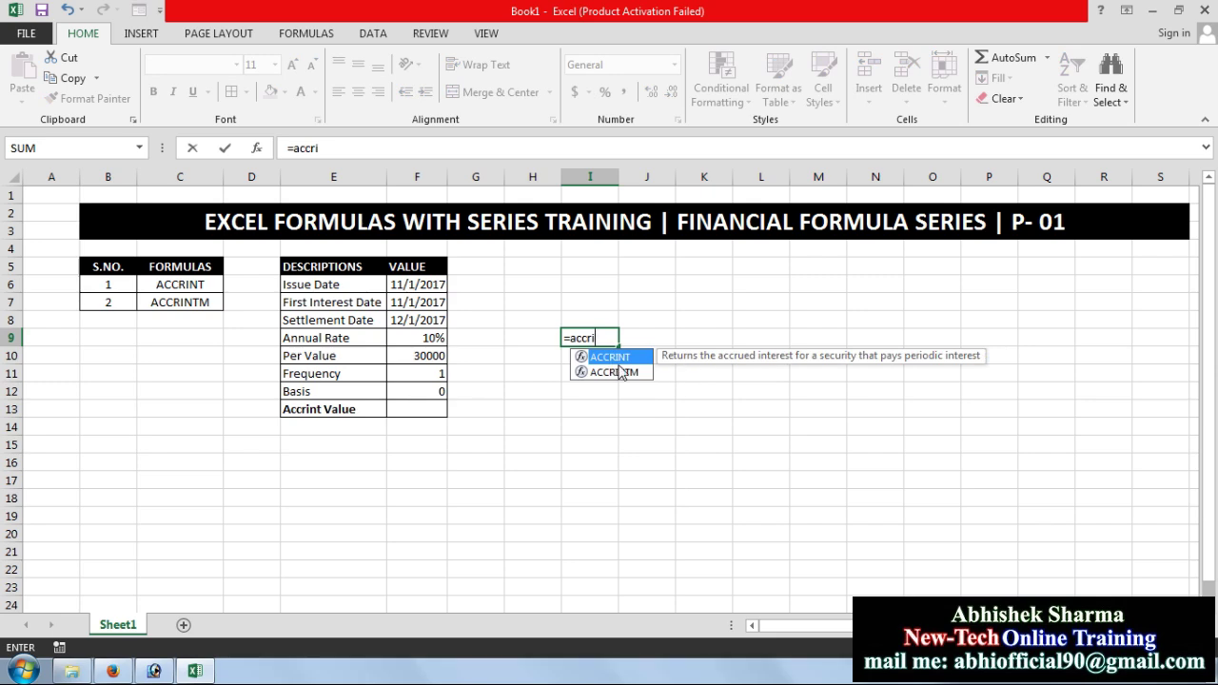
pyautogui.doubleClick(653, 357)
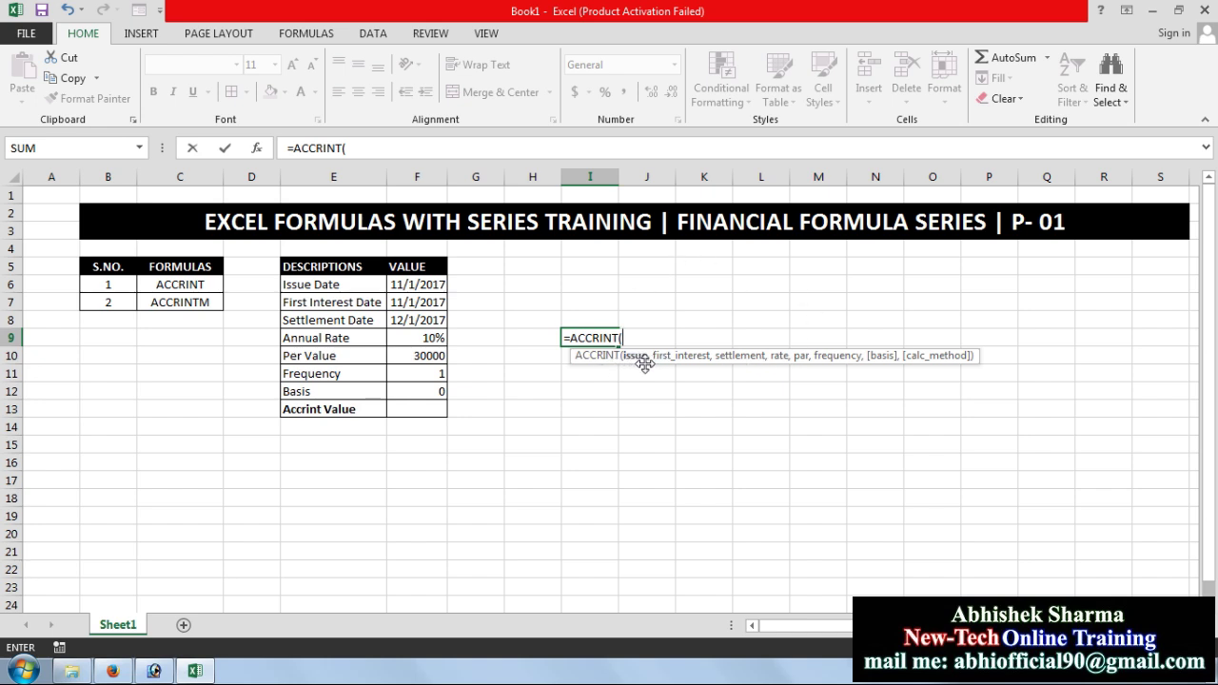
pyautogui.click(409, 290)
pyautogui.write(',')
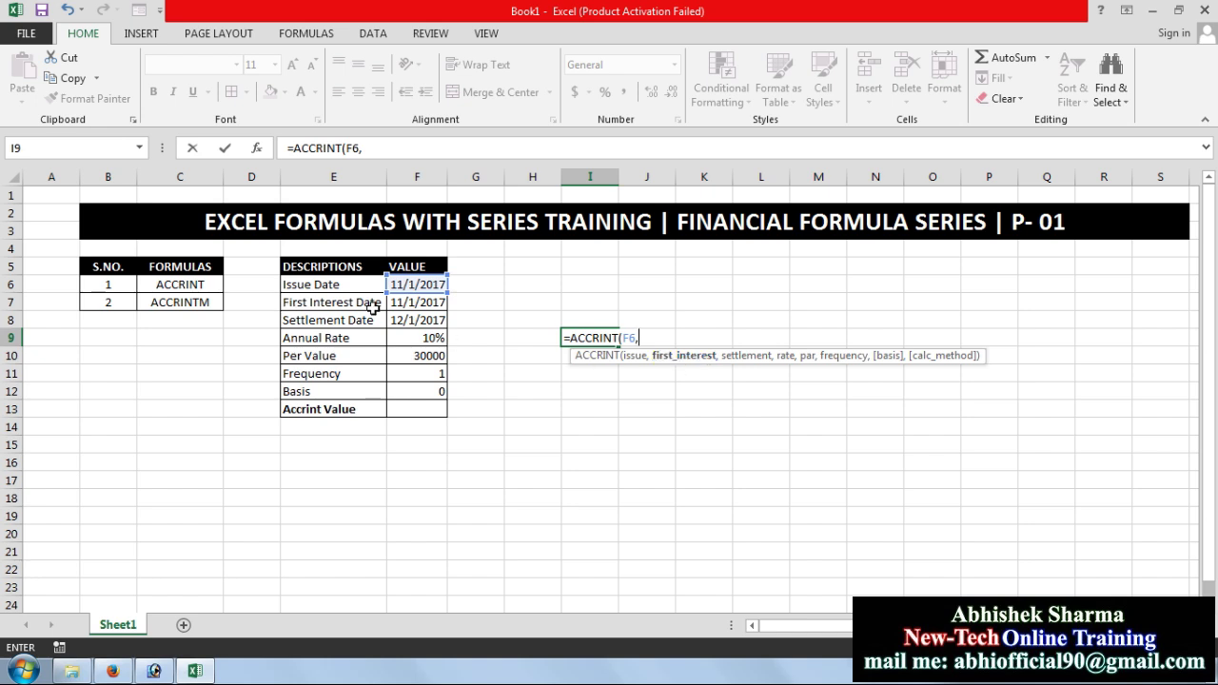
pyautogui.click(423, 305)
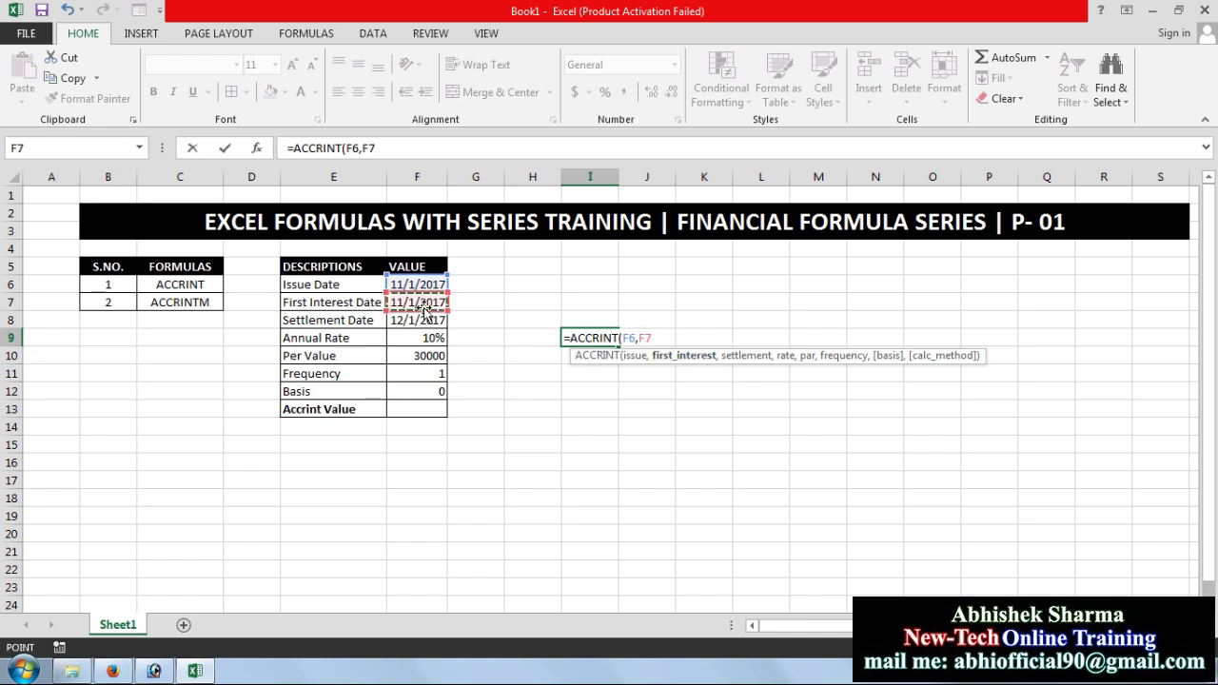
pyautogui.write(',')
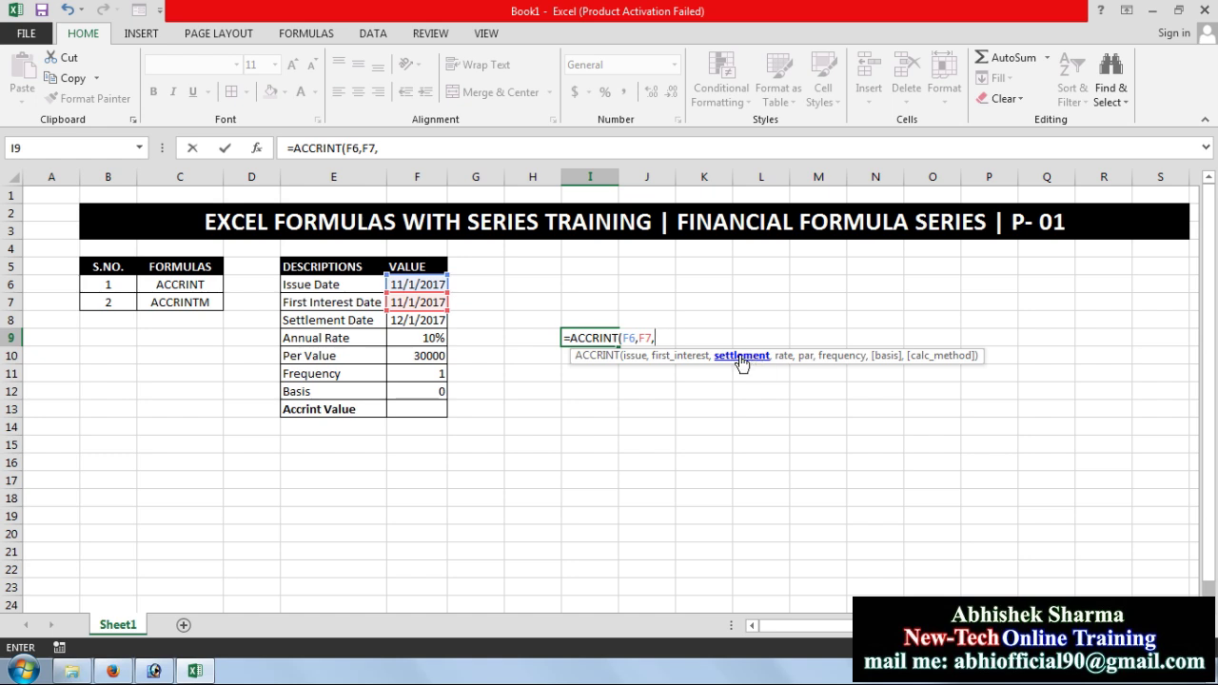
pyautogui.click(428, 323)
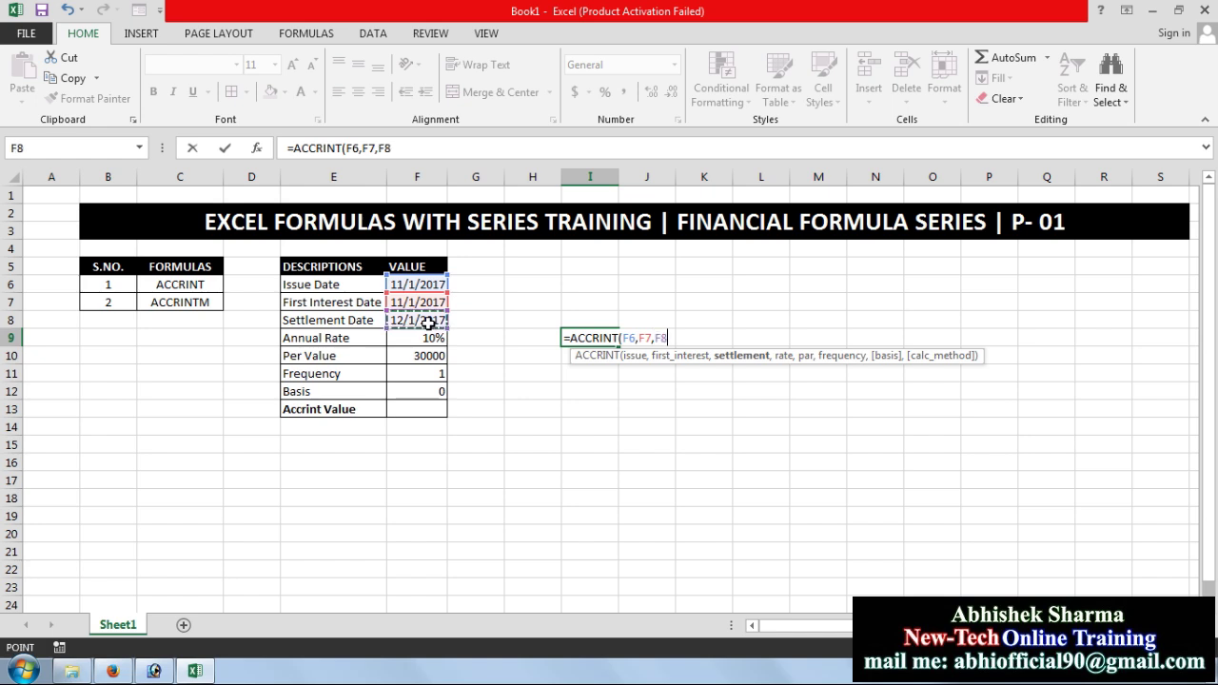
pyautogui.write(',')
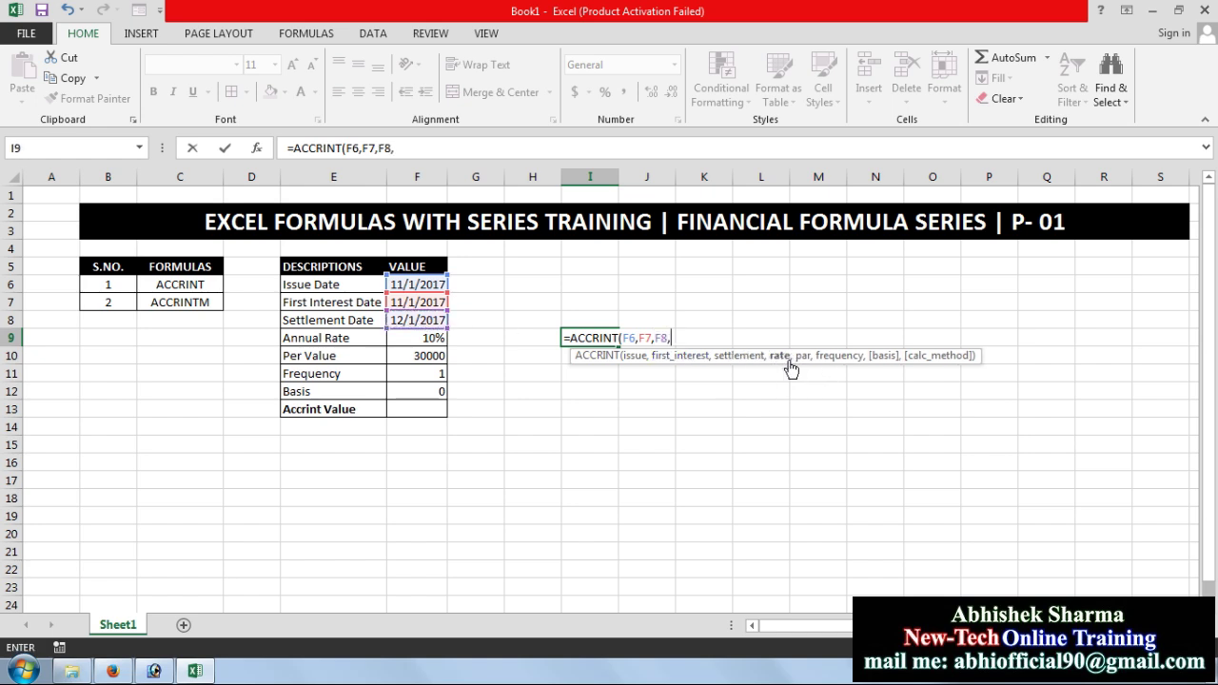
pyautogui.click(431, 340)
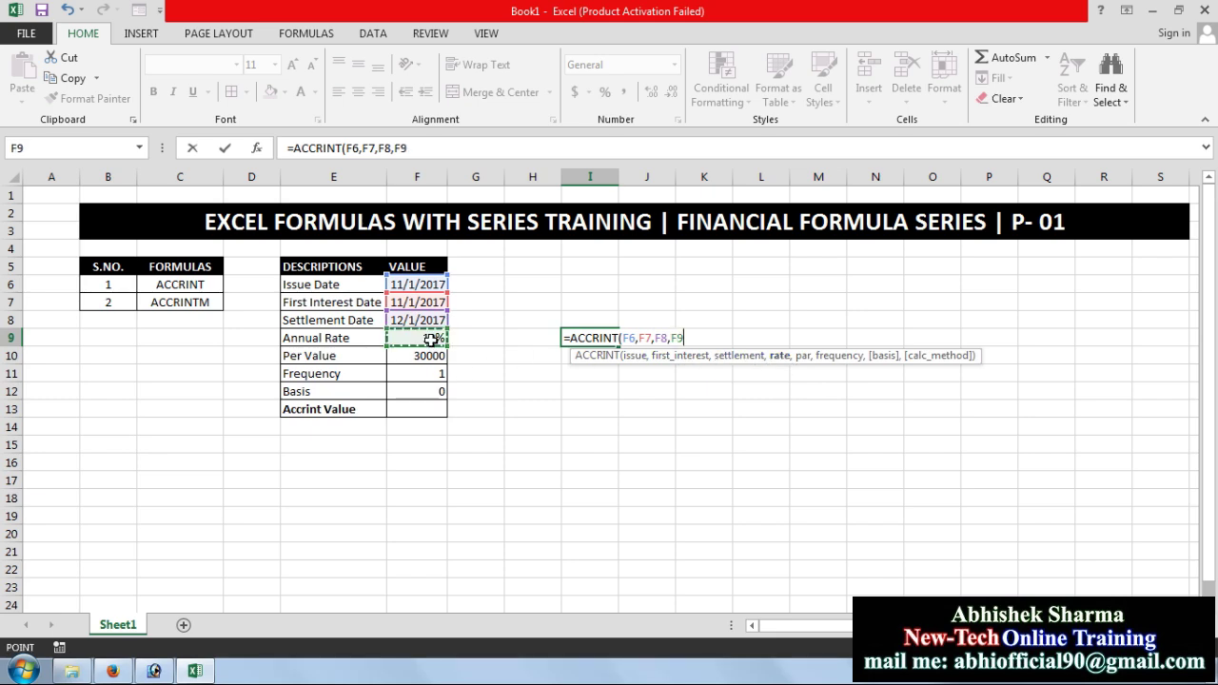
pyautogui.write(',')
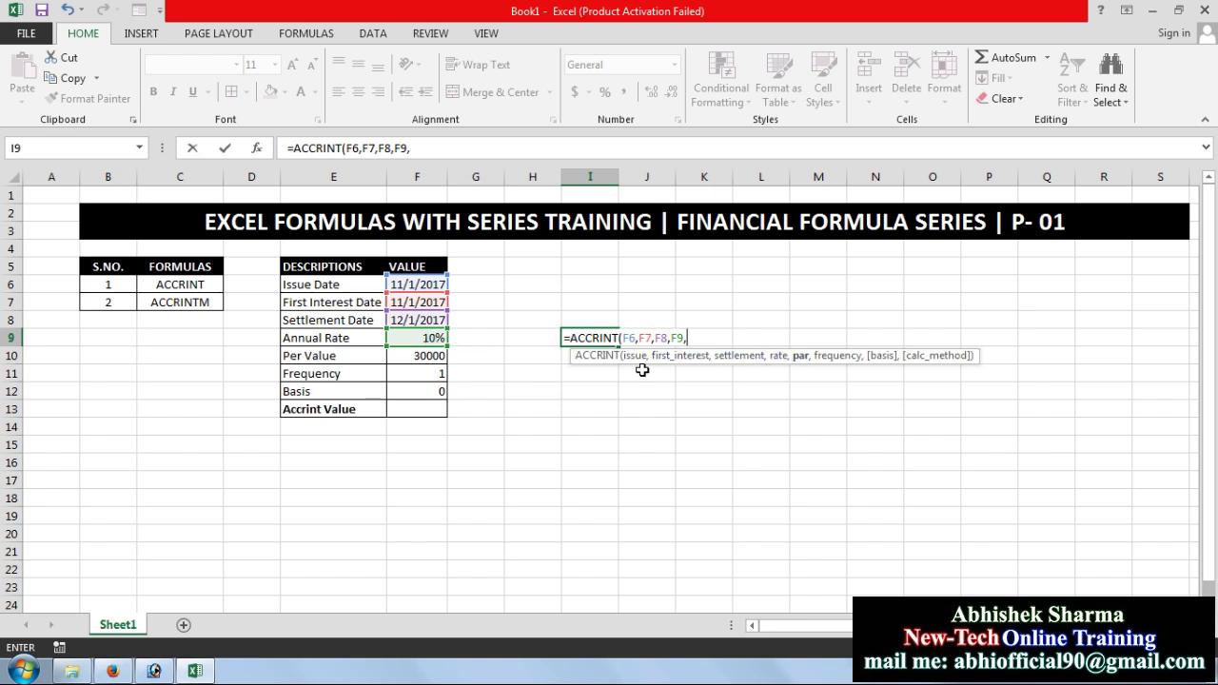
pyautogui.click(409, 357)
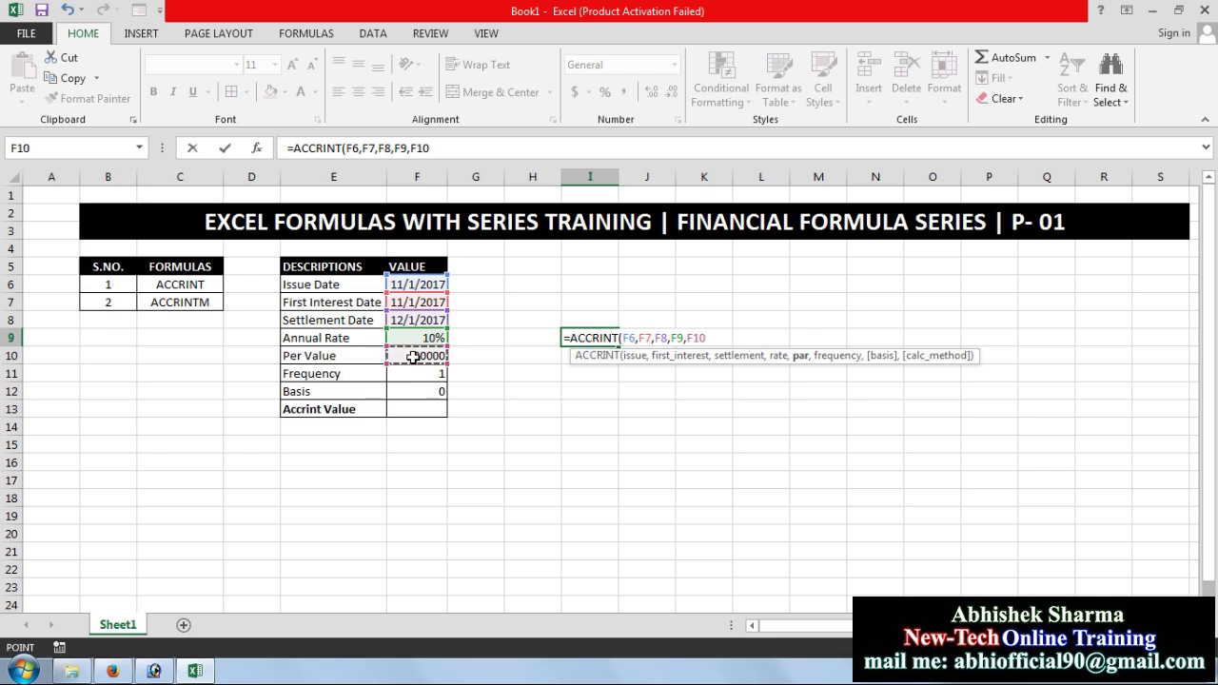
pyautogui.write(',')
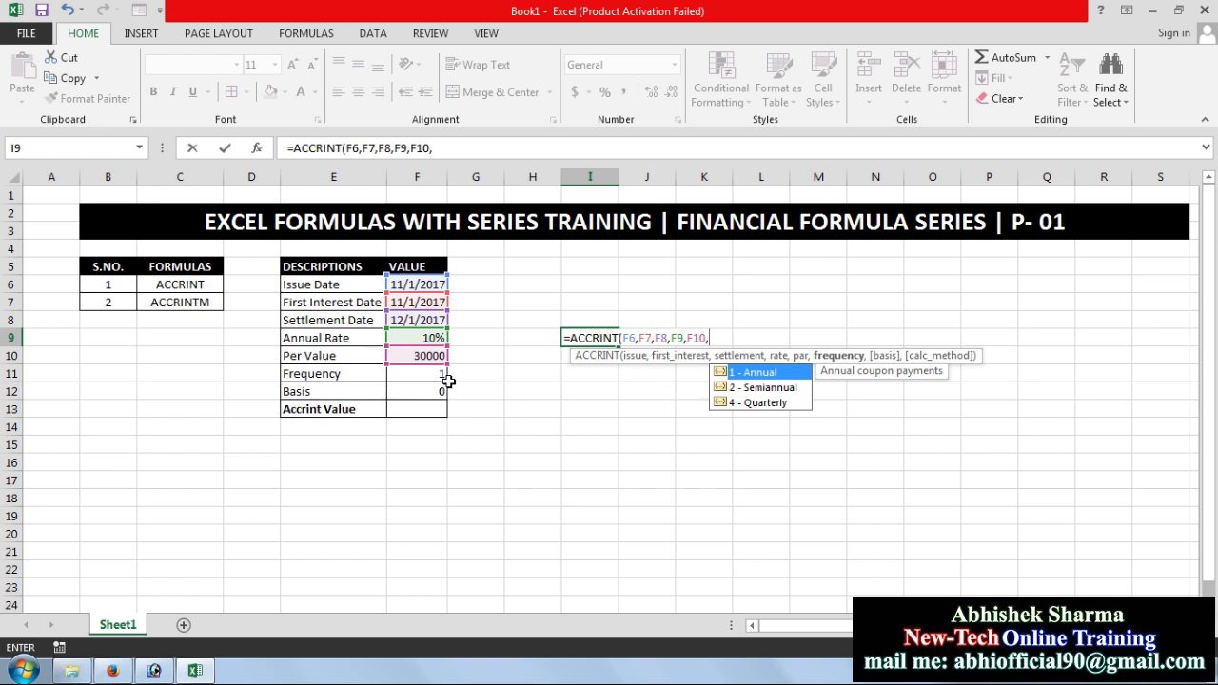
# Finish the formula as =ACCRINT(F6,F7,F8,F9,F10,F11,F12) so it returns 250
pyautogui.click(423, 376)
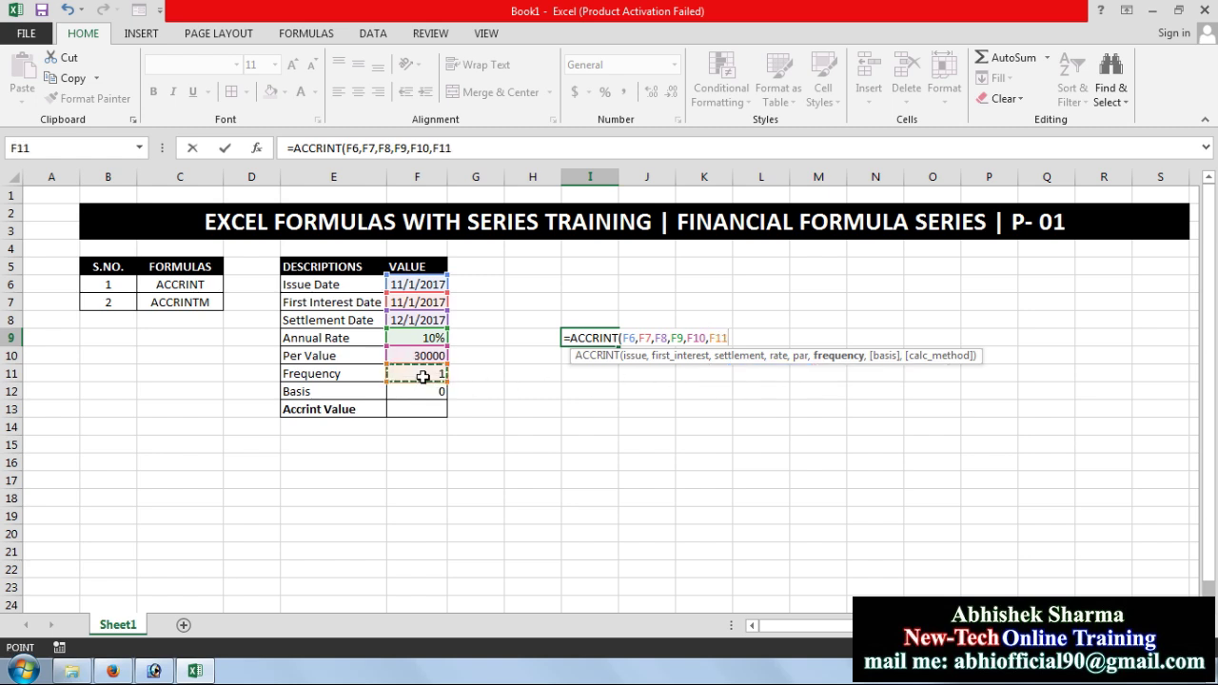
pyautogui.write(',')
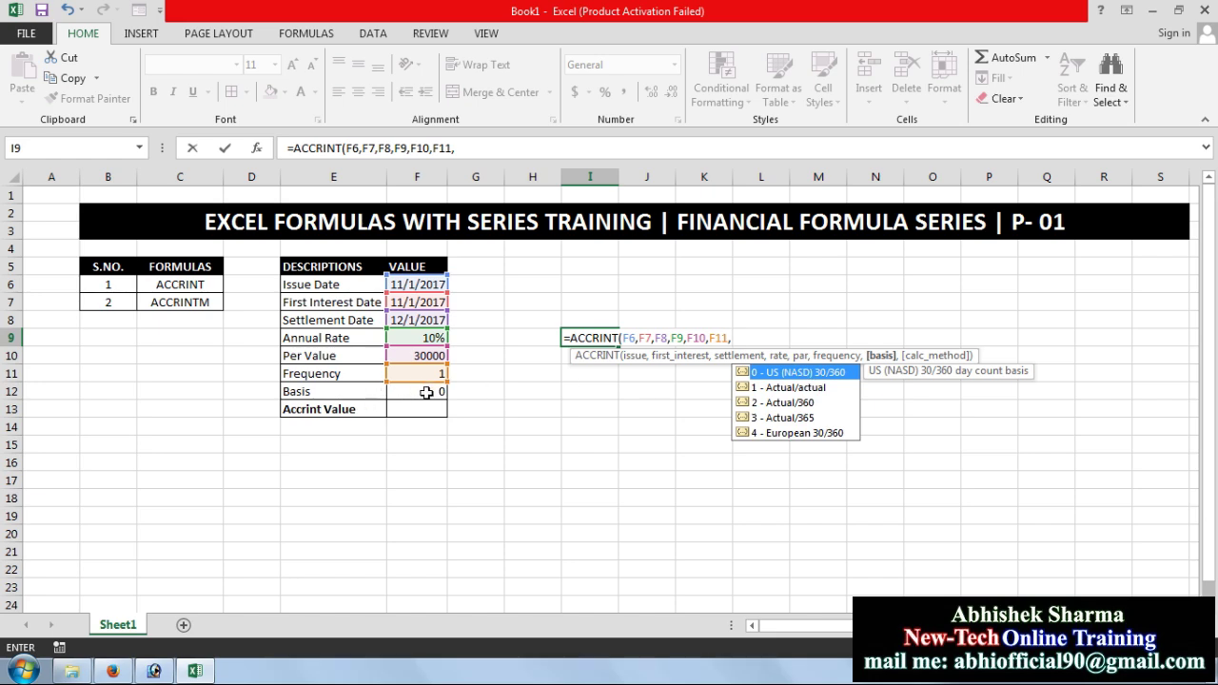
pyautogui.click(426, 392)
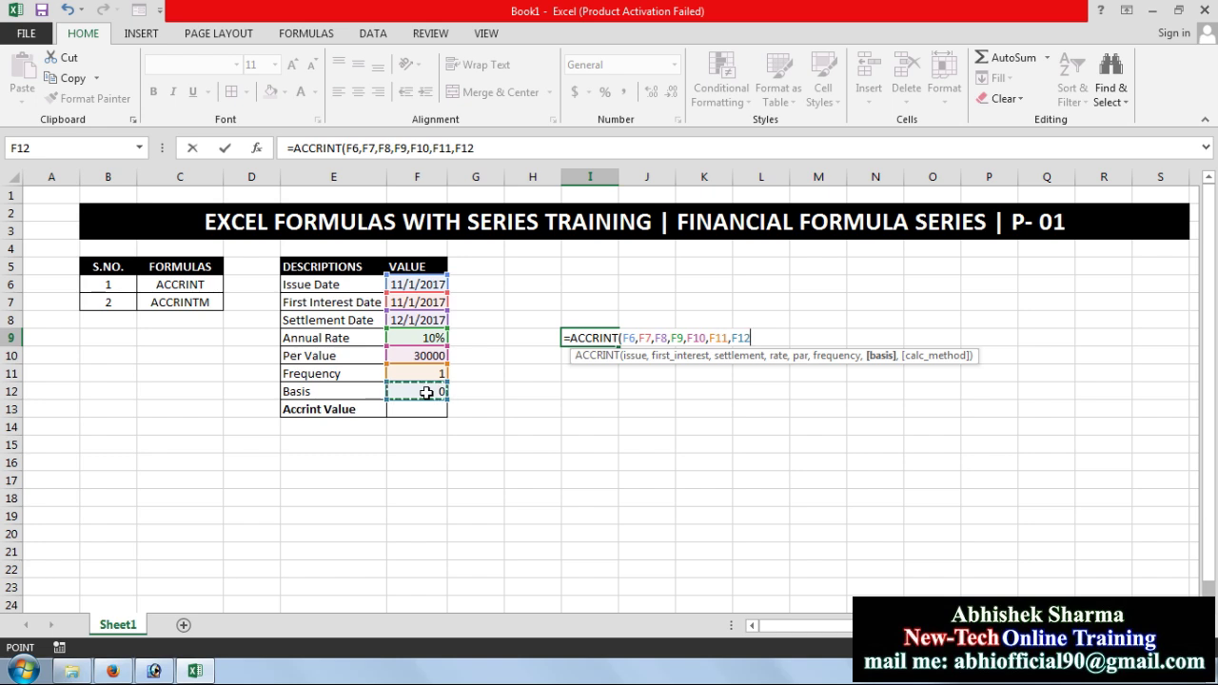
pyautogui.write(')')
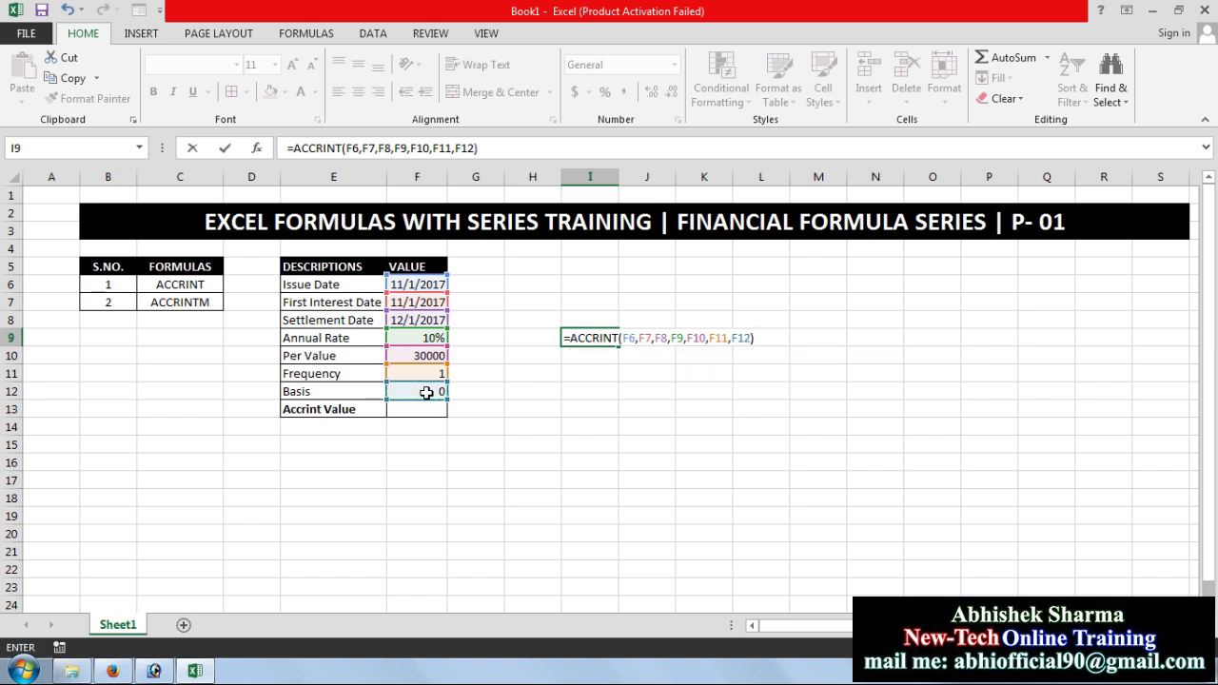
pyautogui.press('Return')
pyautogui.press('Up')
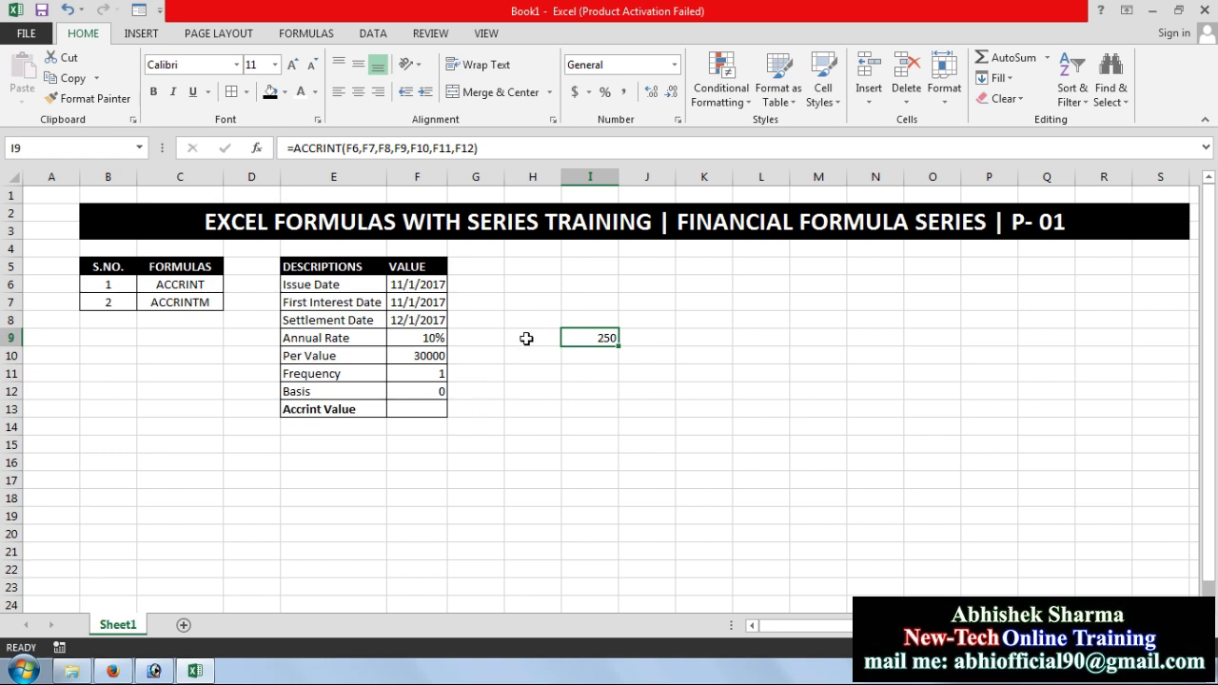
pyautogui.click(538, 429)
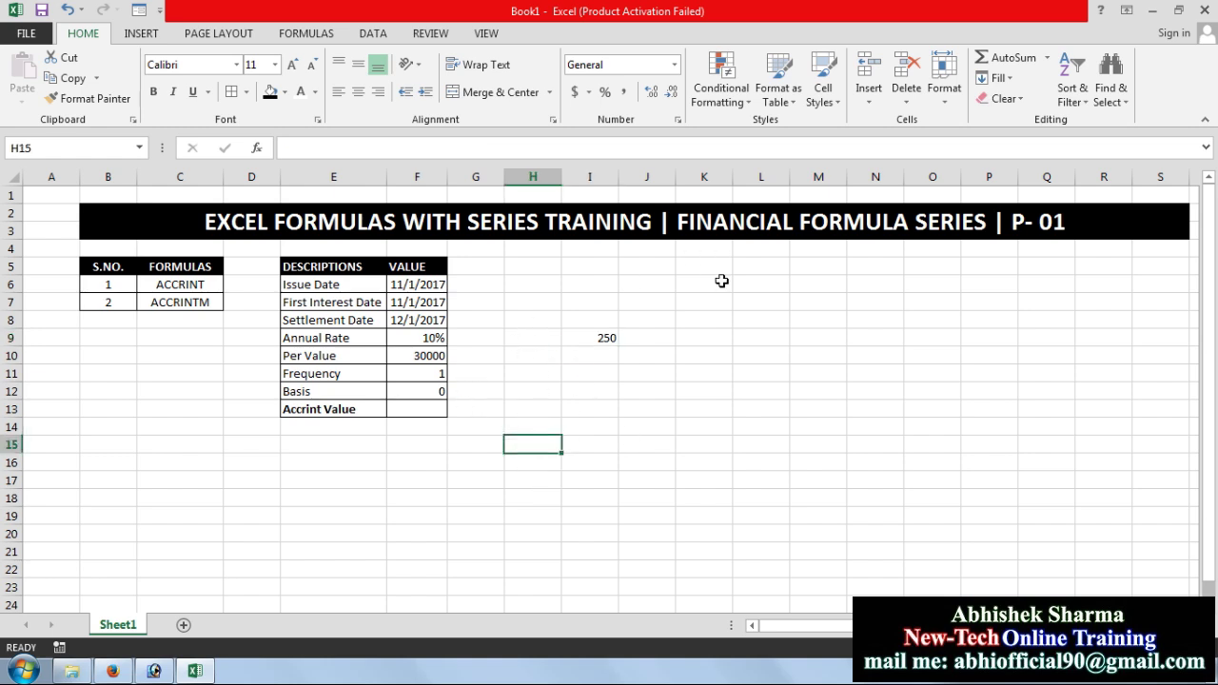
# Dismiss the pop-up warning and enter the heading BASIS in B9
pyautogui.click(767, 271)
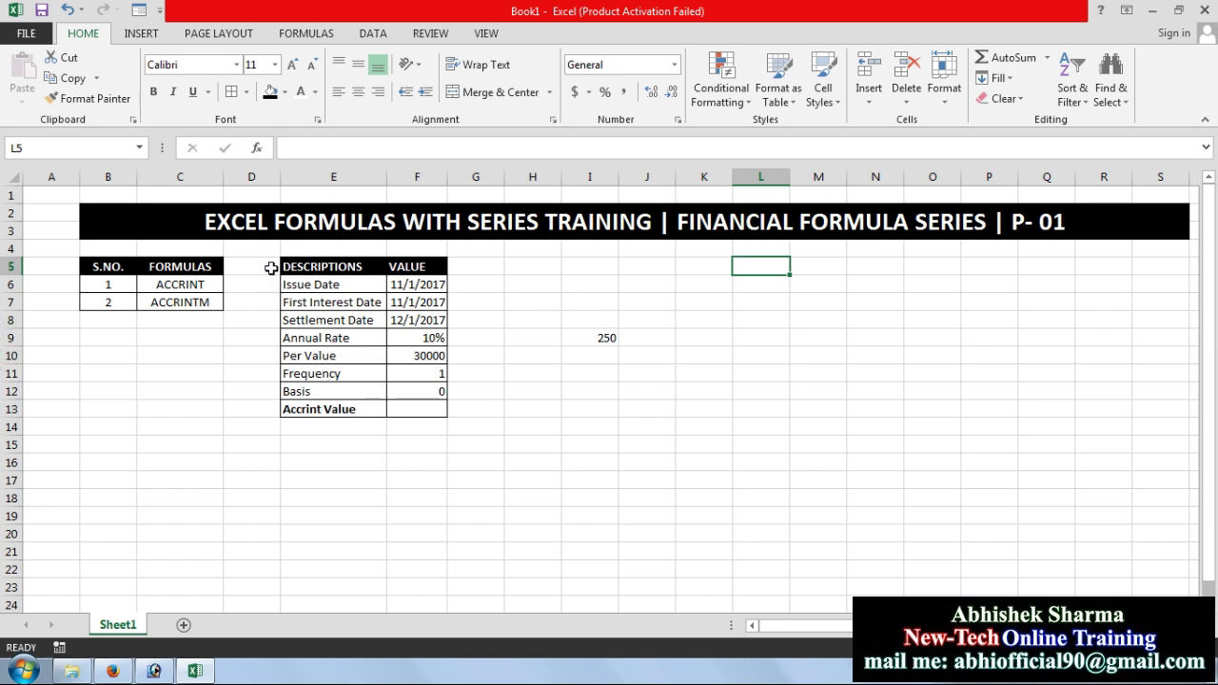
pyautogui.click(790, 261)
pyautogui.click(95, 324)
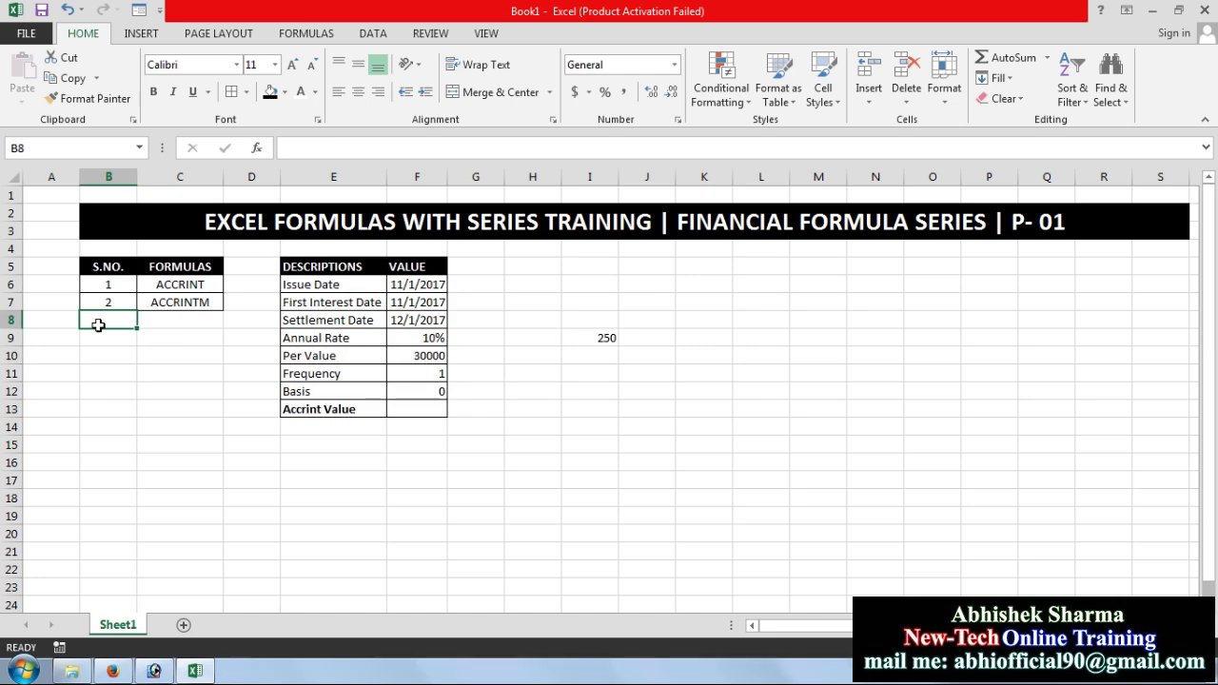
pyautogui.click(98, 338)
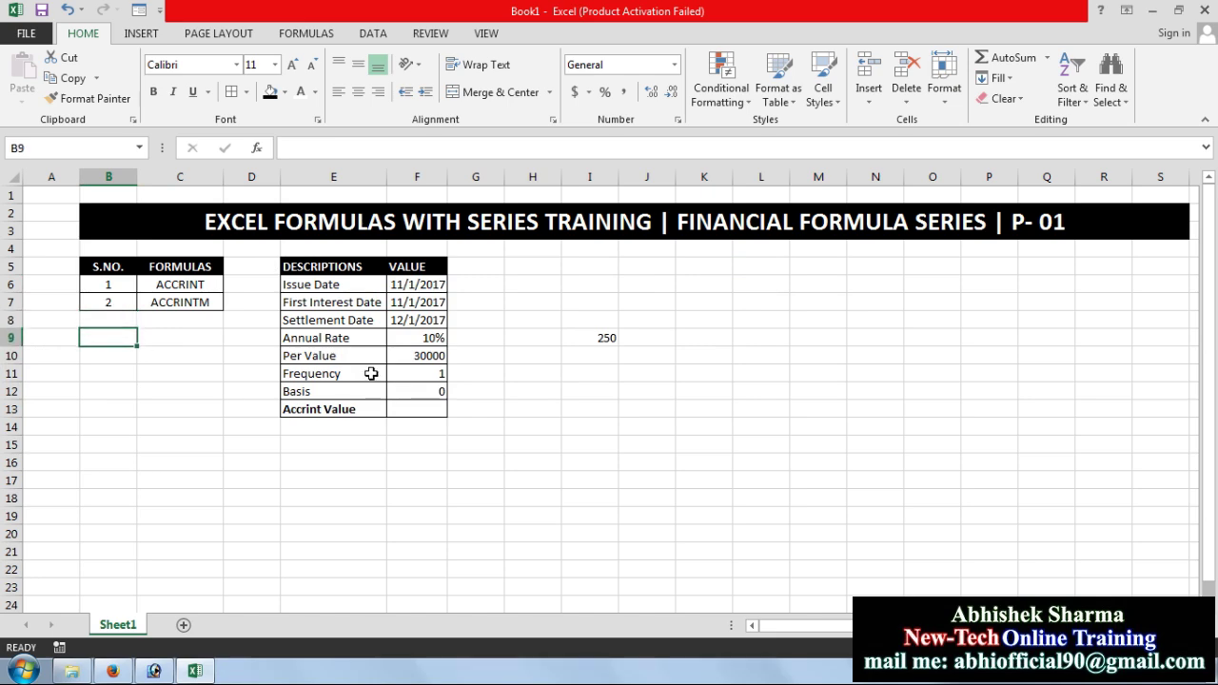
pyautogui.write('ba')
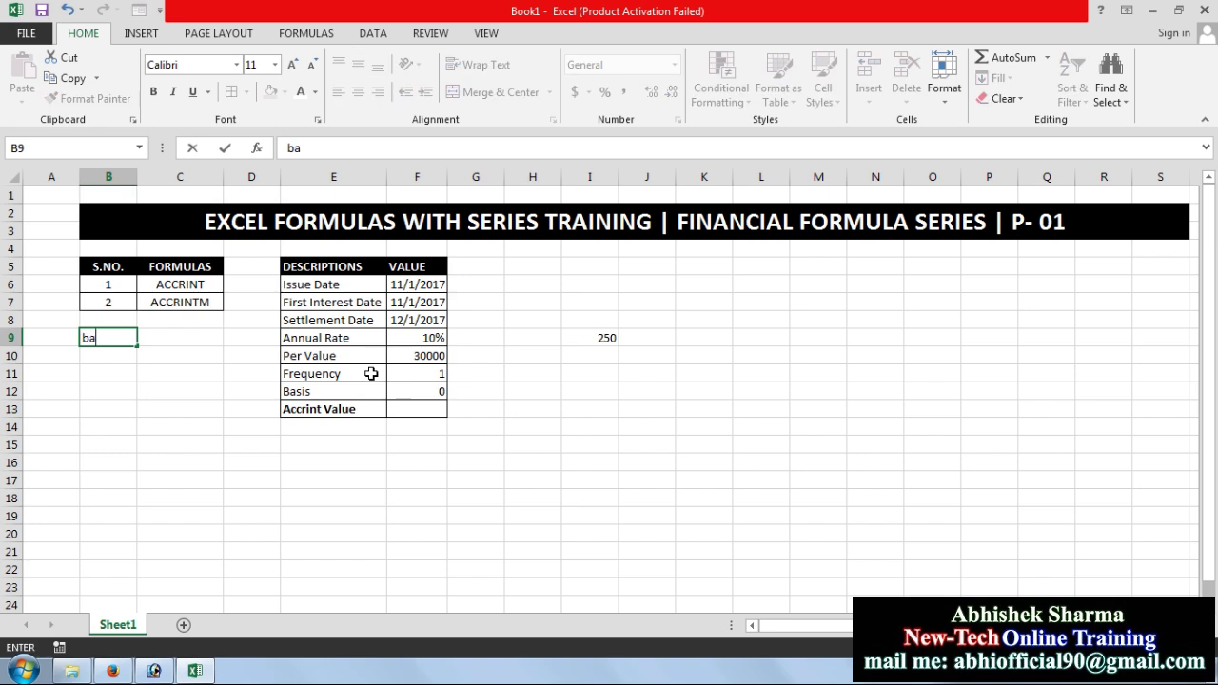
pyautogui.press('BackSpace')
pyautogui.press('BackSpace')
pyautogui.write('N')
pyautogui.press('BackSpace')
pyautogui.write('BAS')
pyautogui.press('Tab')
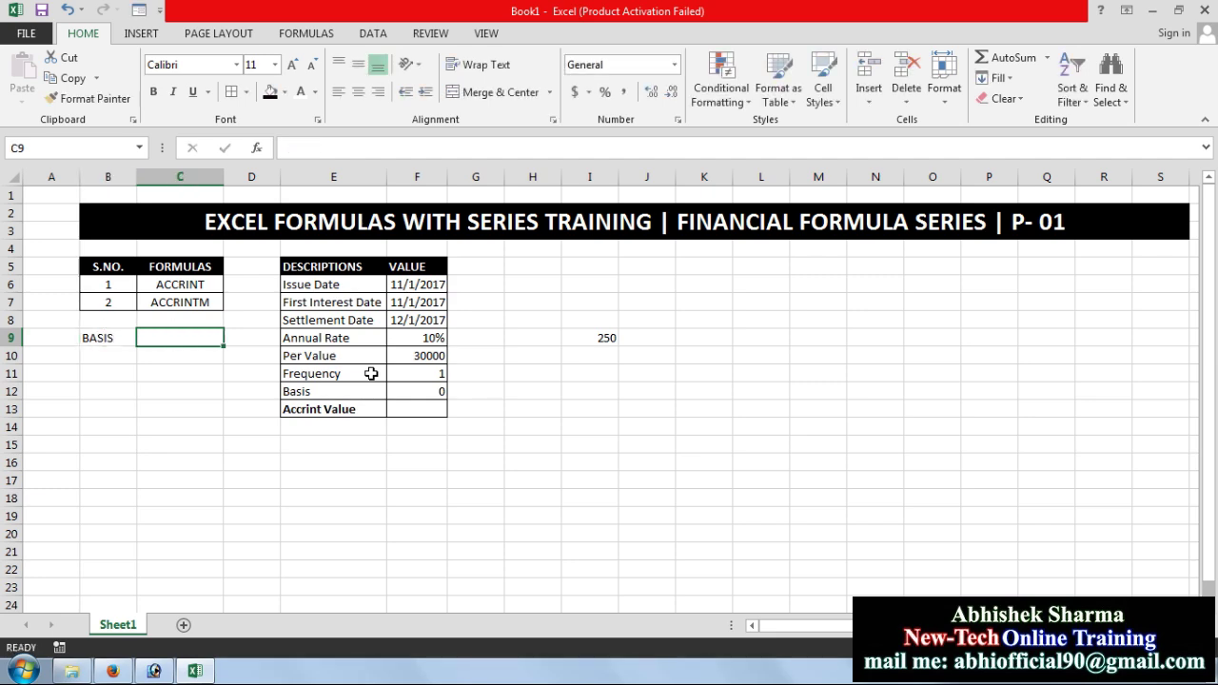
# Enter DAY COUNT in C9, then type YEAR in D9 and clear it again
pyautogui.write('DAY C')
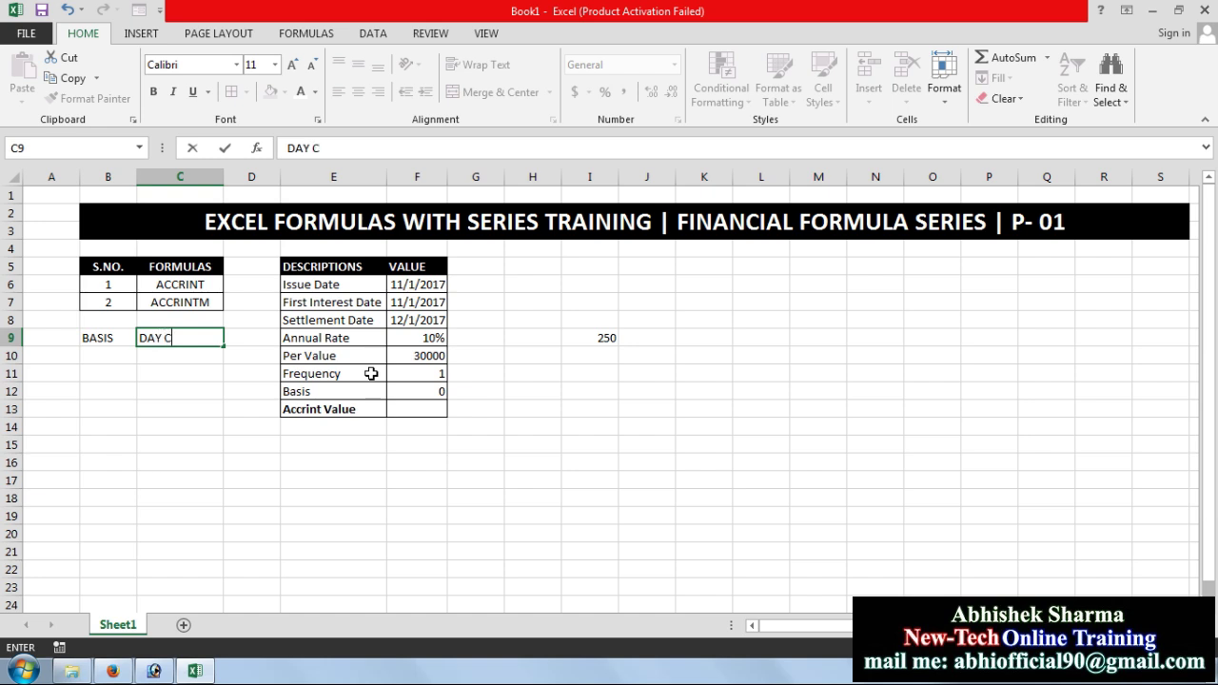
pyautogui.write('OUNT')
pyautogui.press('Tab')
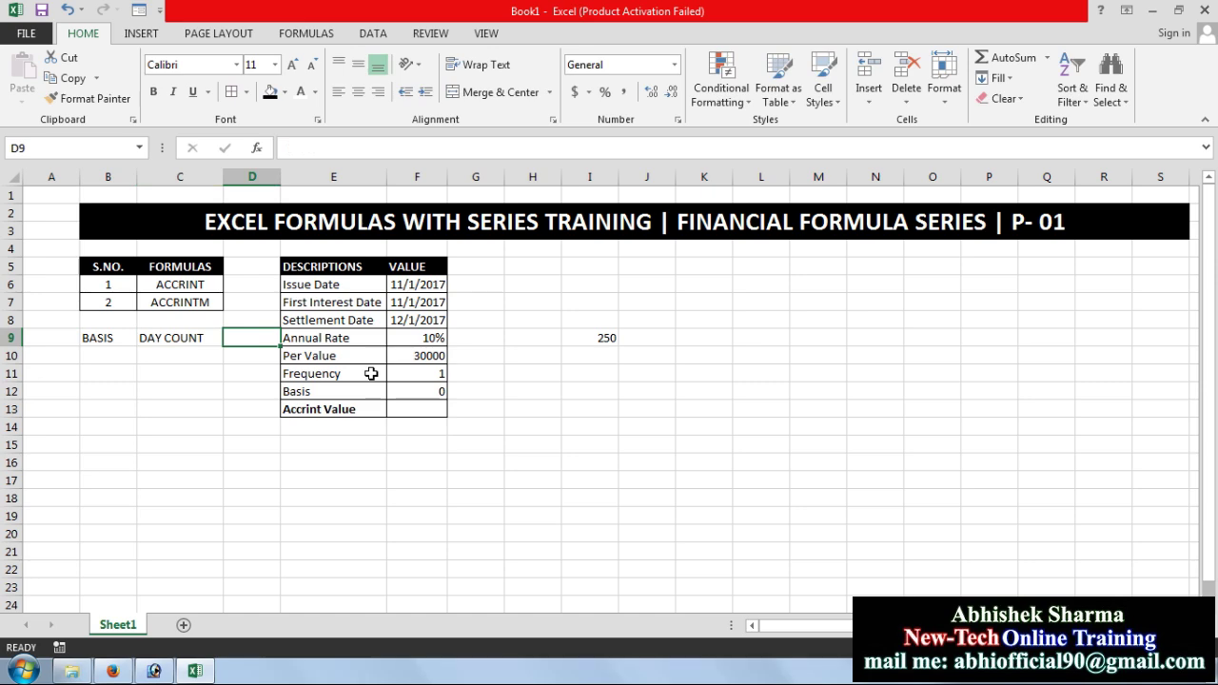
pyautogui.write('YEA')
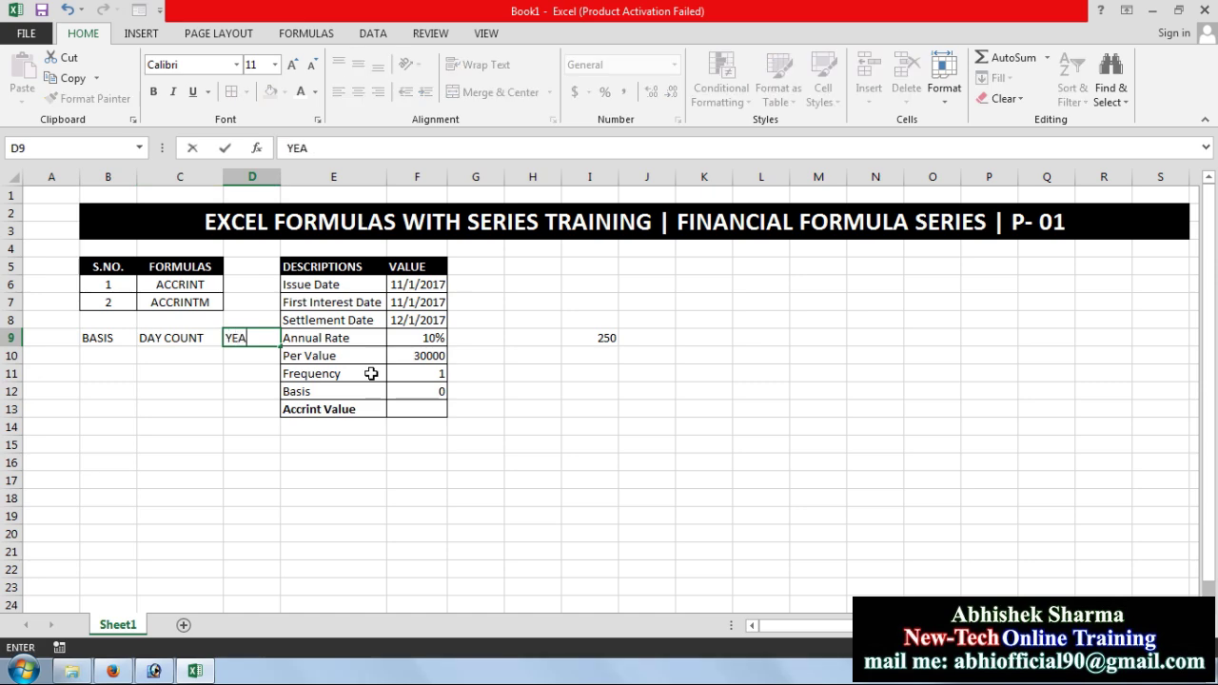
pyautogui.write('R')
pyautogui.click(322, 533)
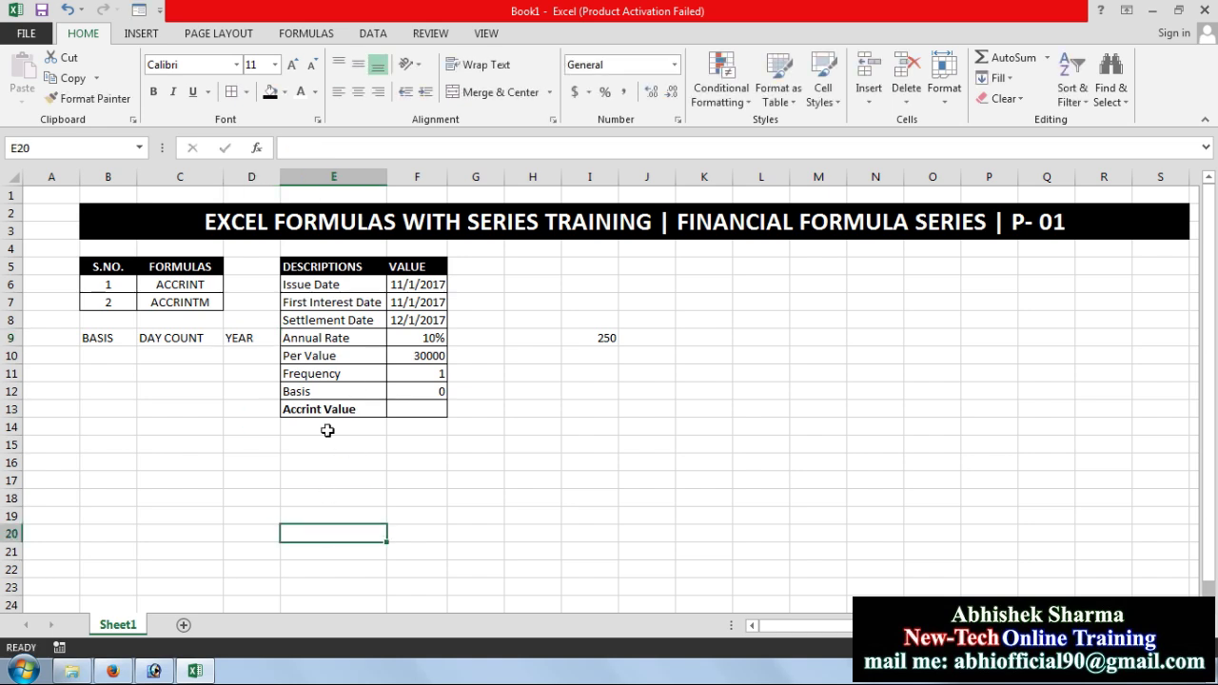
pyautogui.click(262, 335)
pyautogui.press('Delete')
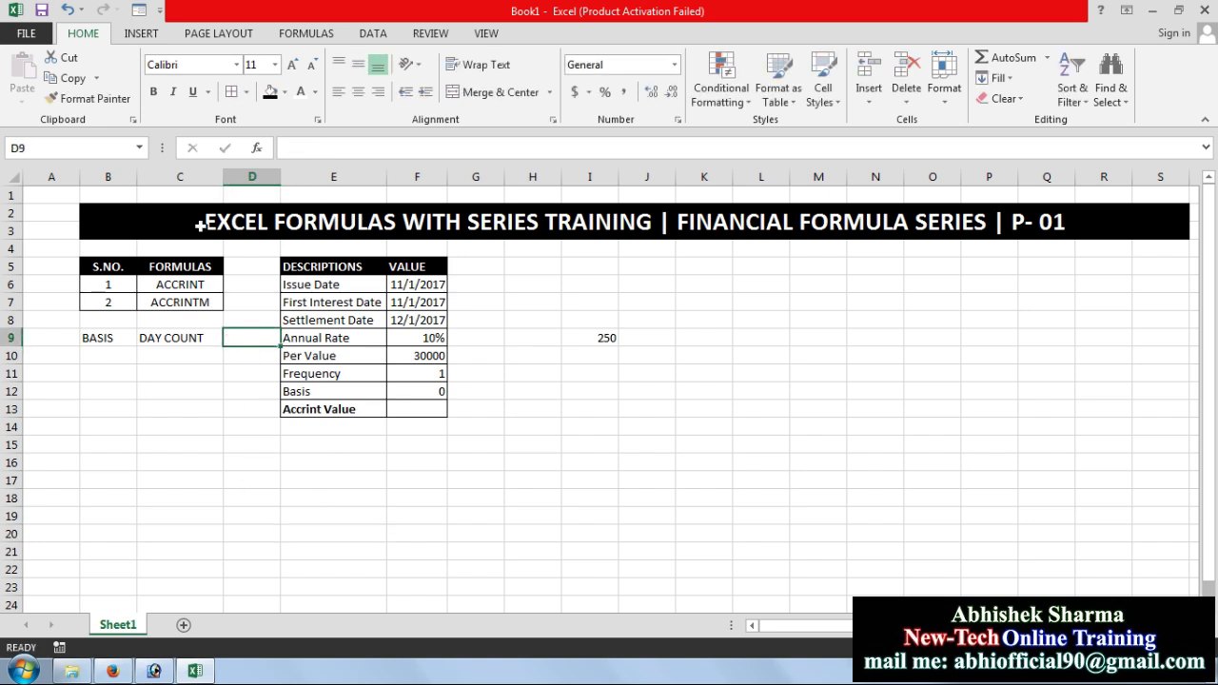
# Insert a blank column D and clear the black fill formatting from D5
pyautogui.click(264, 176)
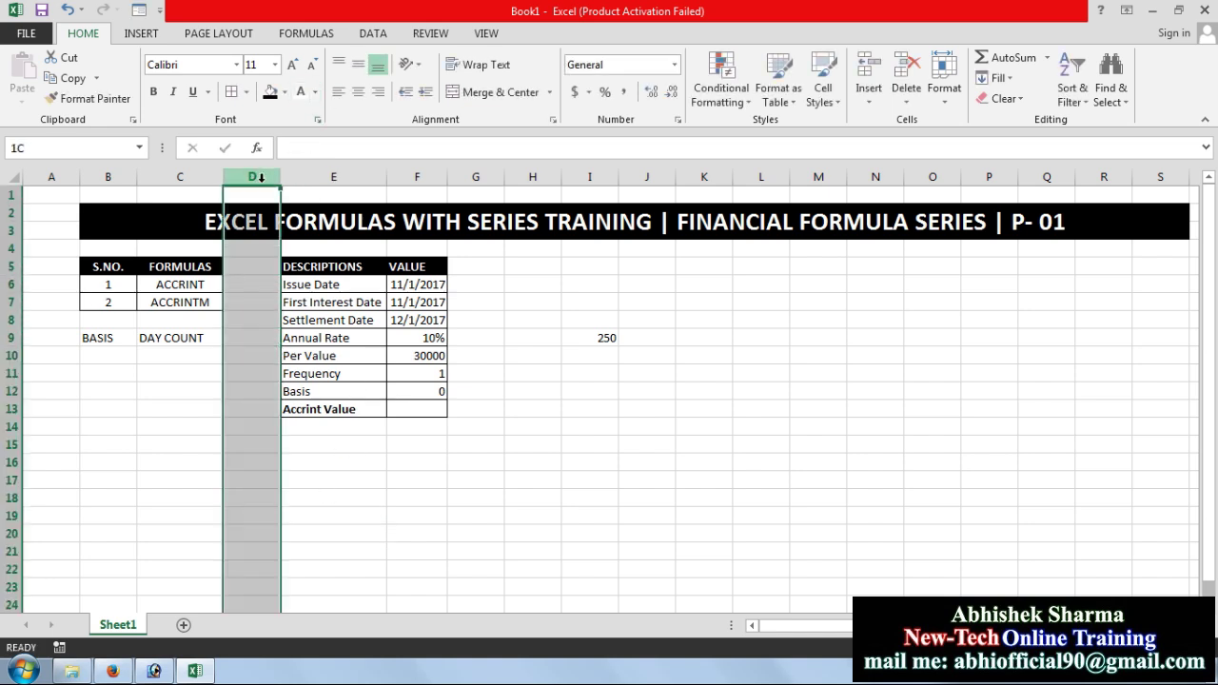
pyautogui.click(867, 71)
pyautogui.click(624, 464)
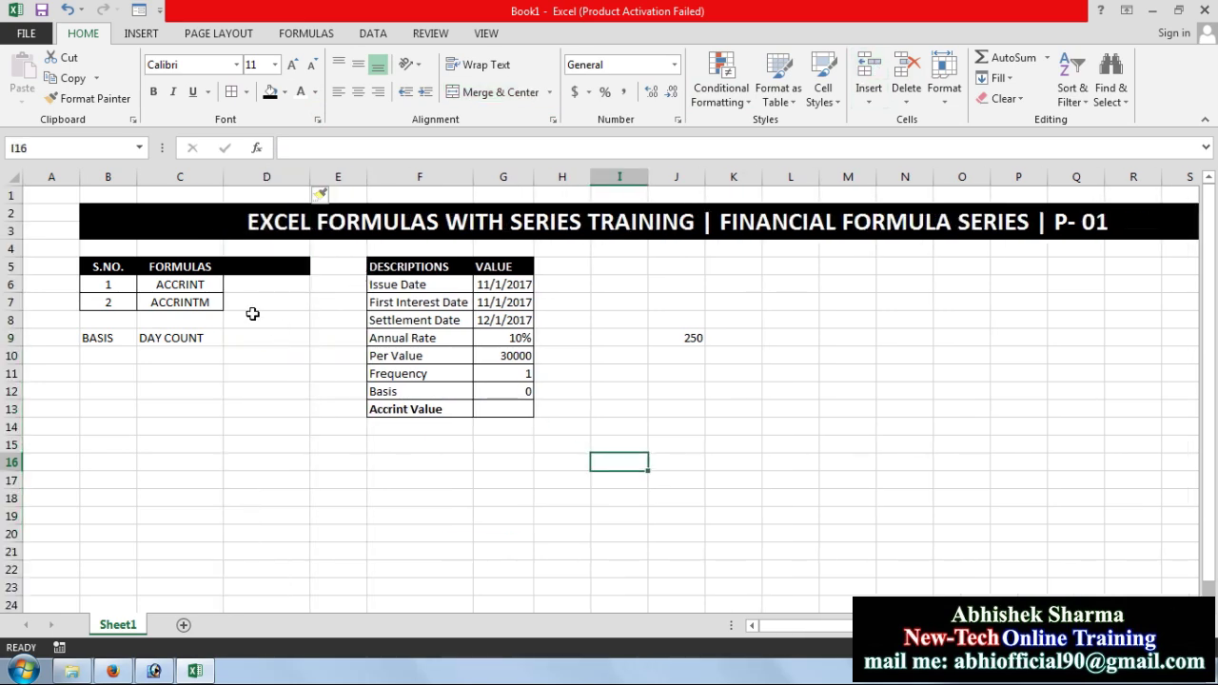
pyautogui.click(273, 270)
pyautogui.click(1004, 98)
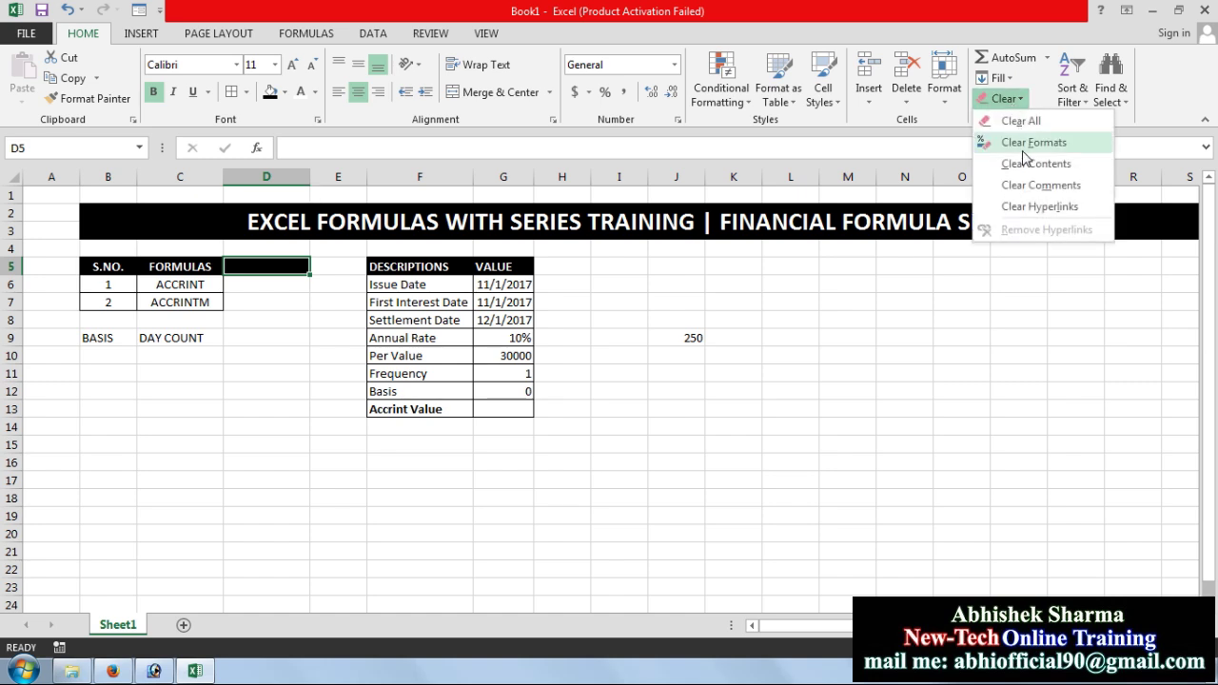
pyautogui.click(1020, 141)
pyautogui.click(399, 513)
# Enter the heading YEAR in D9 and basis code 0 in B10
pyautogui.click(272, 339)
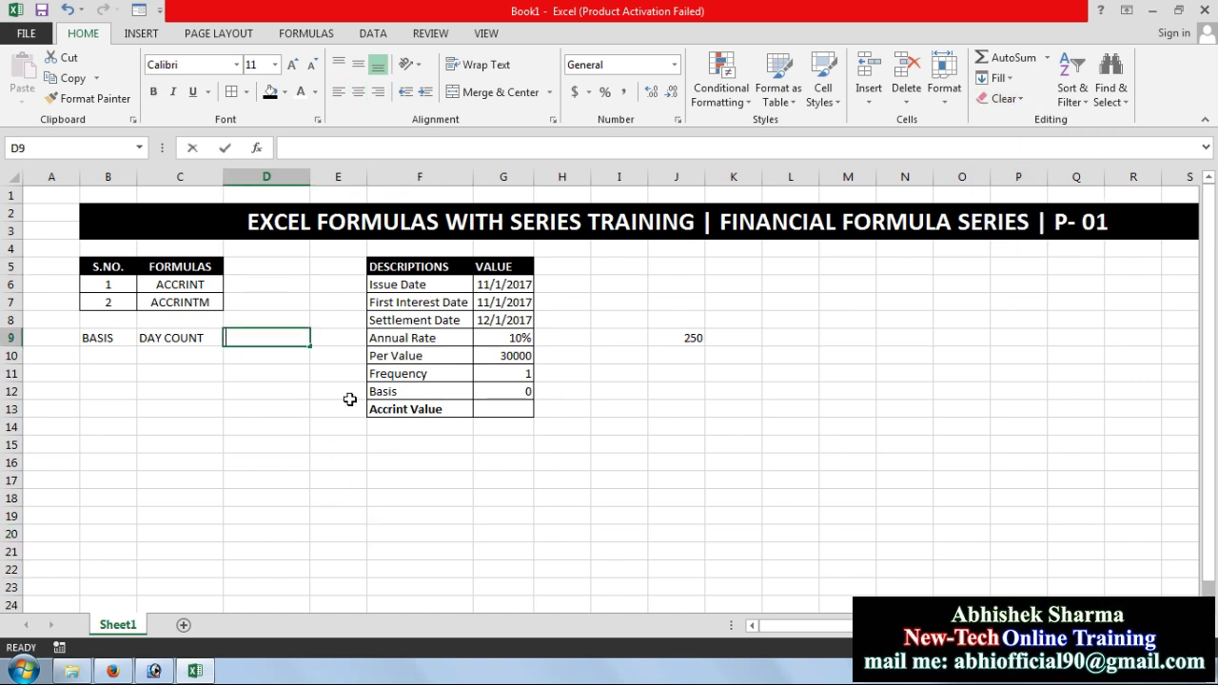
pyautogui.write('YEAR')
pyautogui.click(440, 492)
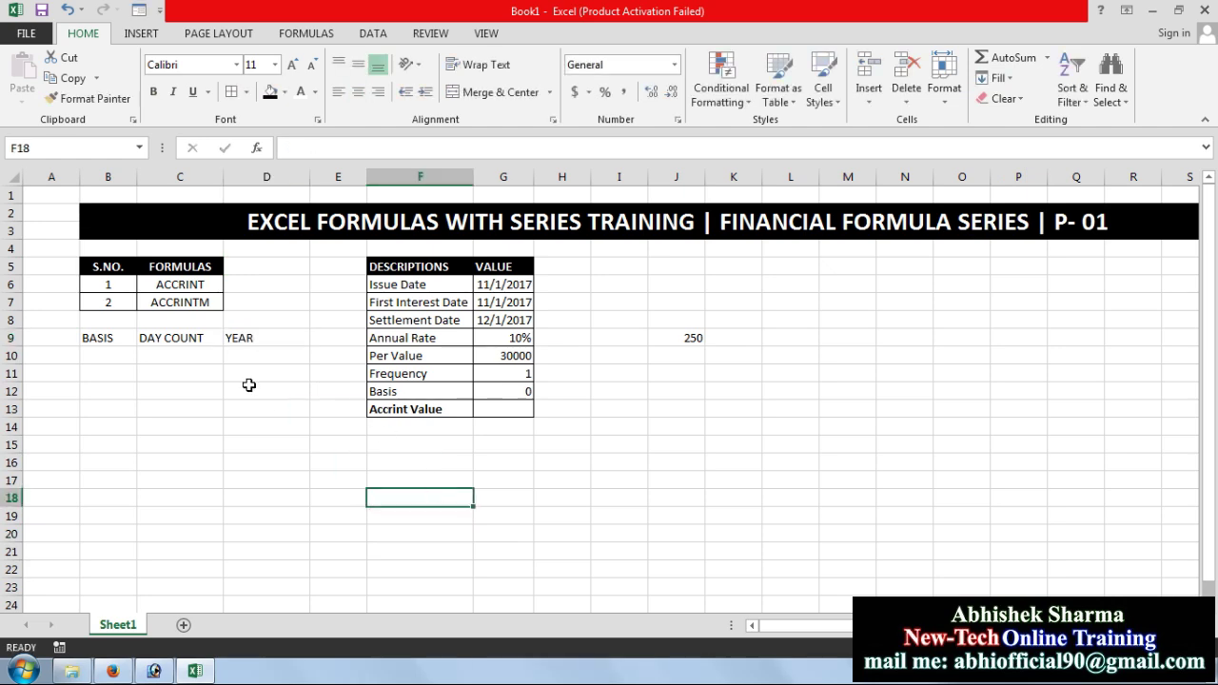
pyautogui.click(116, 352)
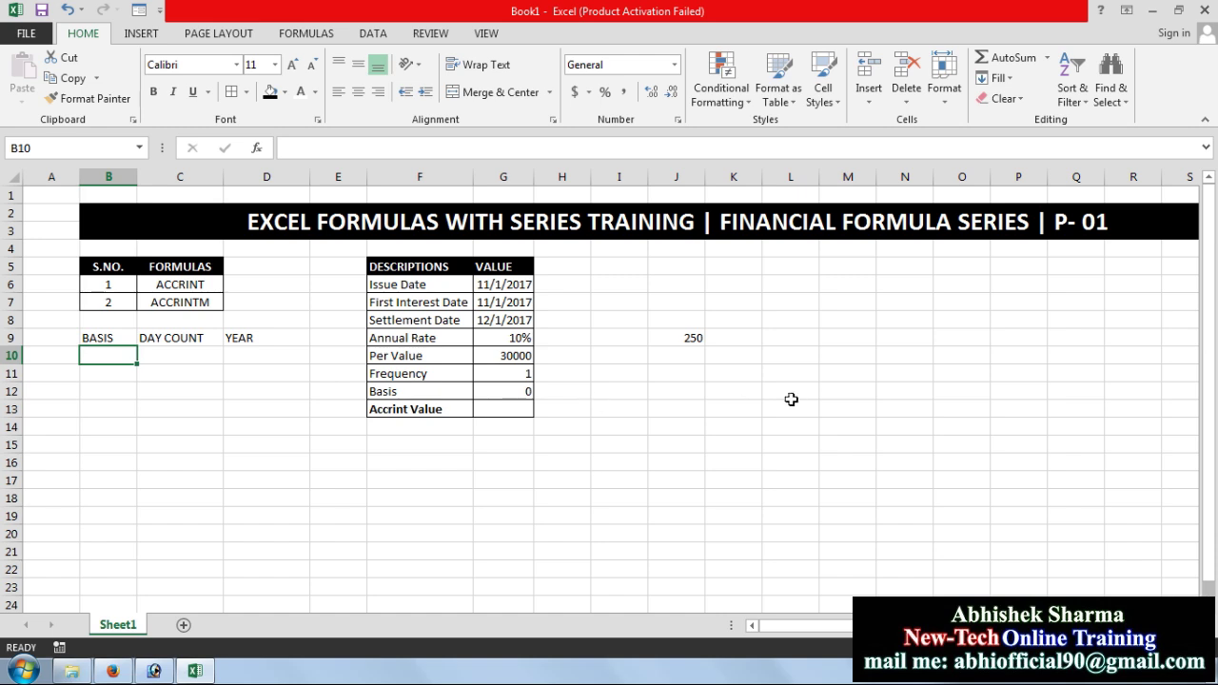
pyautogui.write('0')
pyautogui.press('Return')
# Continue the BASIS list in column B down to code 4 in B14
pyautogui.write('1')
pyautogui.press('Return')
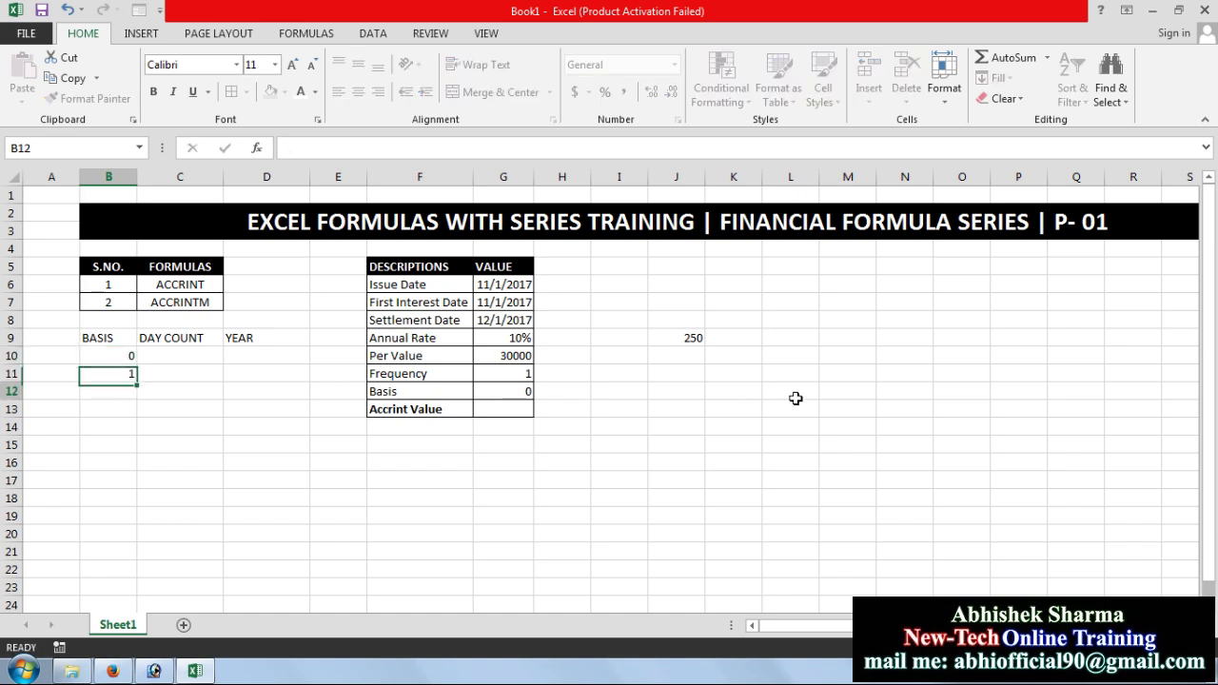
pyautogui.write('2')
pyautogui.press('Return')
pyautogui.write('4')
pyautogui.press('Return')
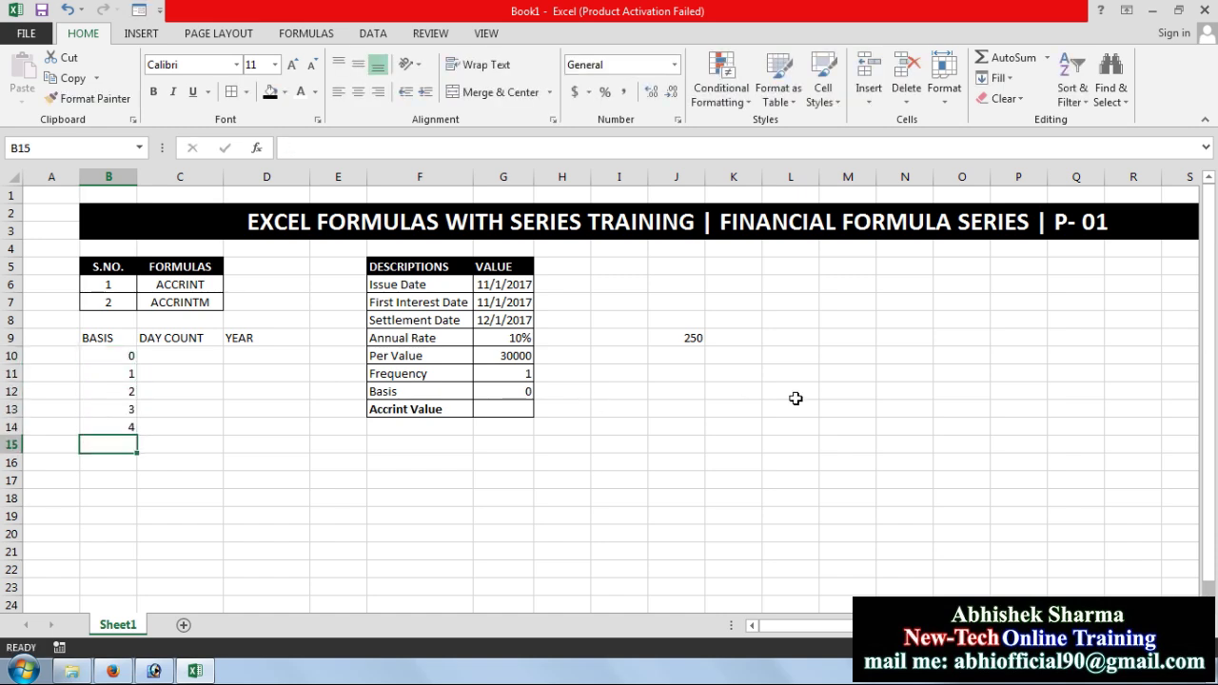
pyautogui.click(182, 357)
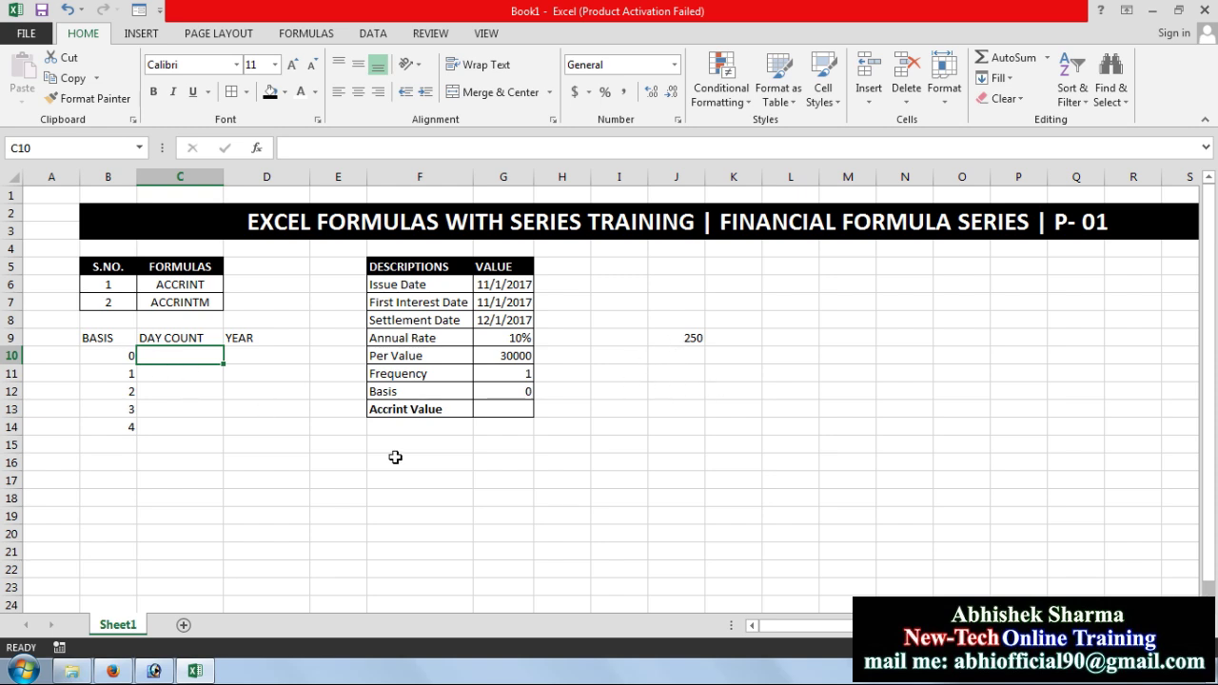
# Enter 'US (NASD) 30/360' in C10 and 'Actual/Actual' in C11
pyautogui.write('US (')
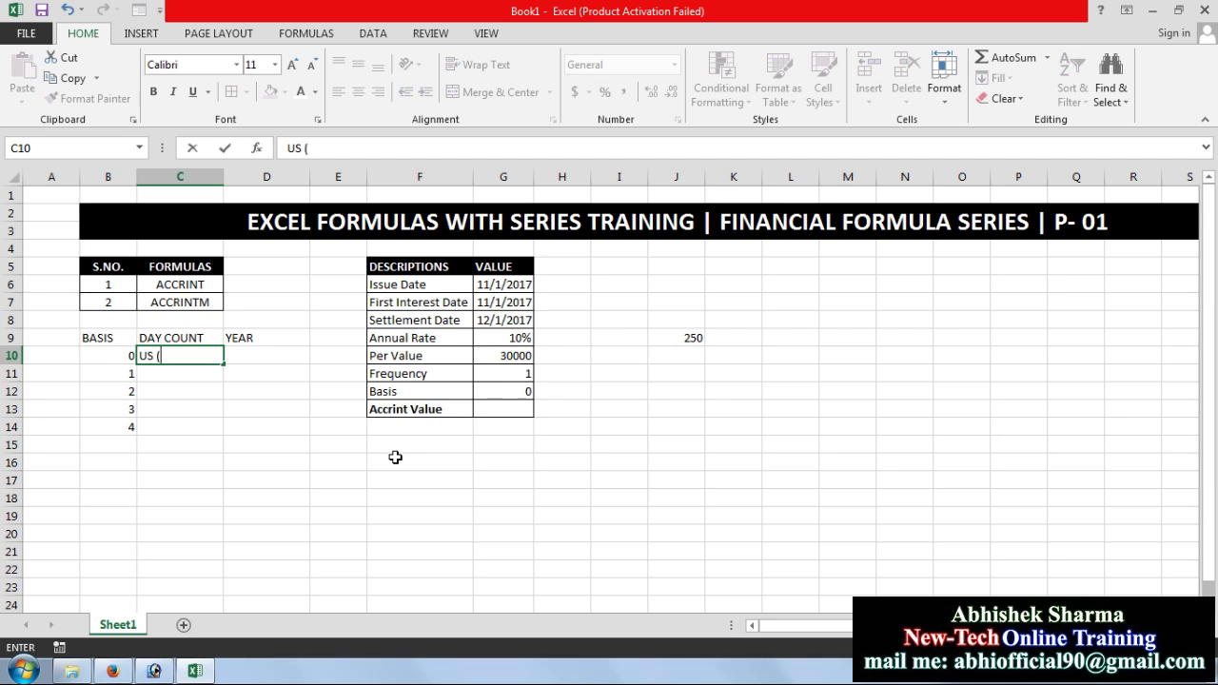
pyautogui.write('NAS')
pyautogui.write('D) ')
pyautogui.write('30')
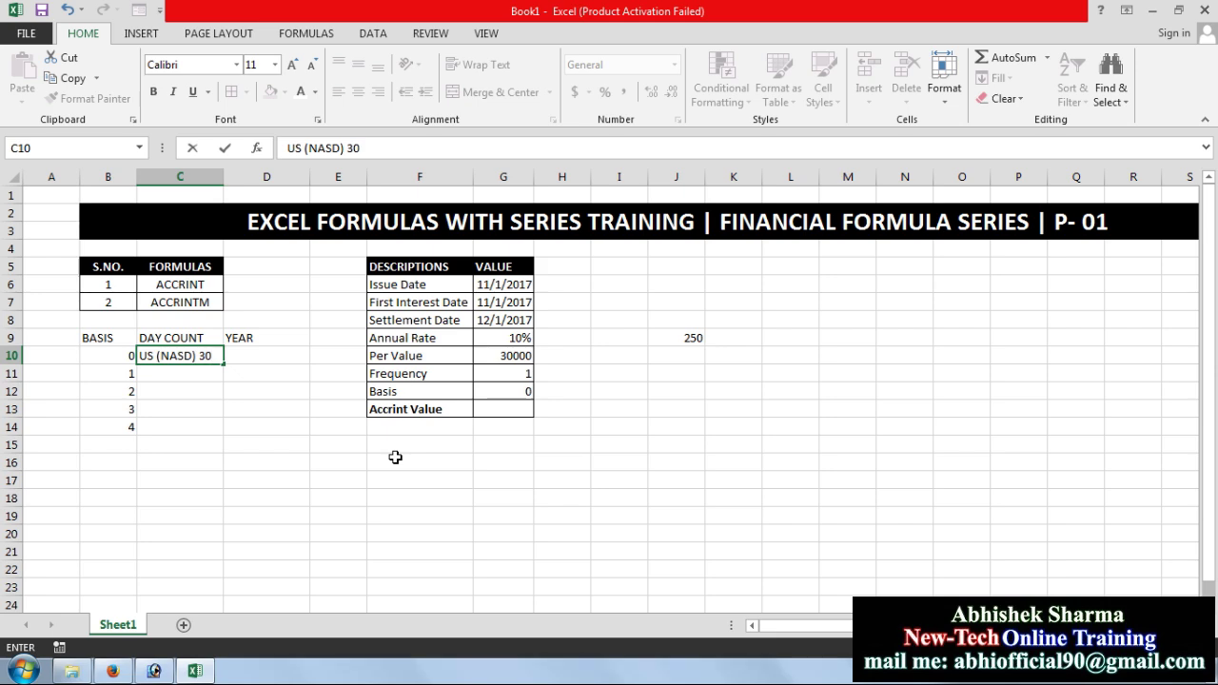
pyautogui.write('/360')
pyautogui.press('Return')
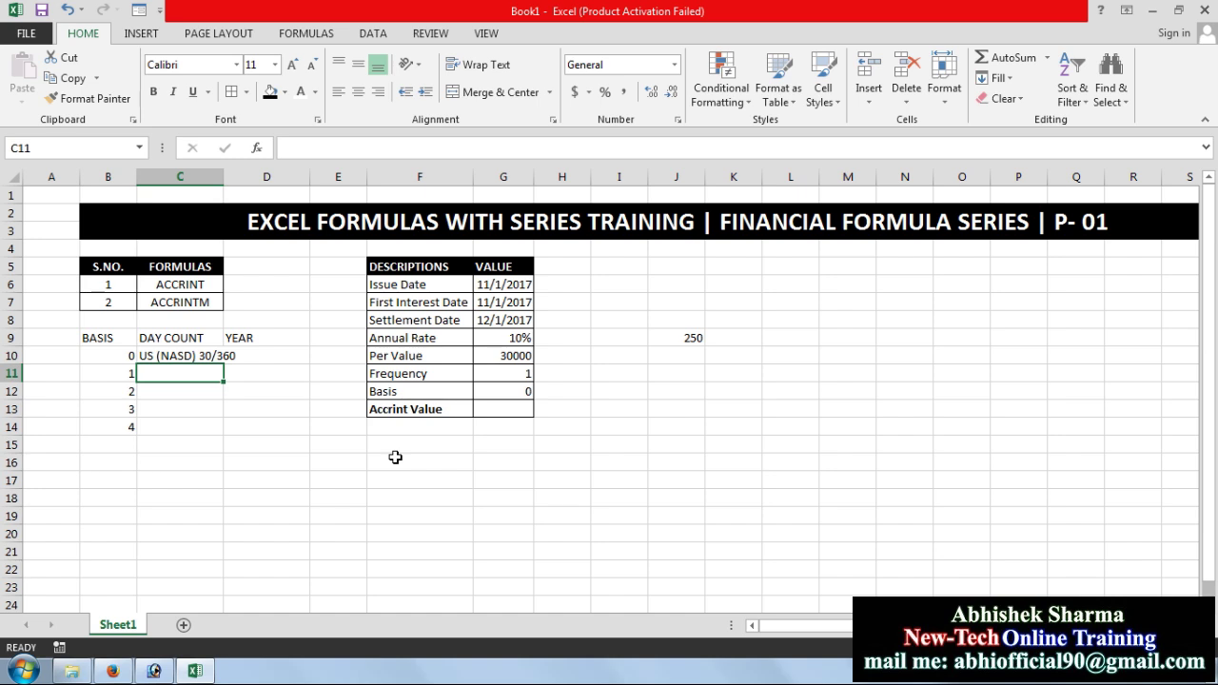
pyautogui.write('aC')
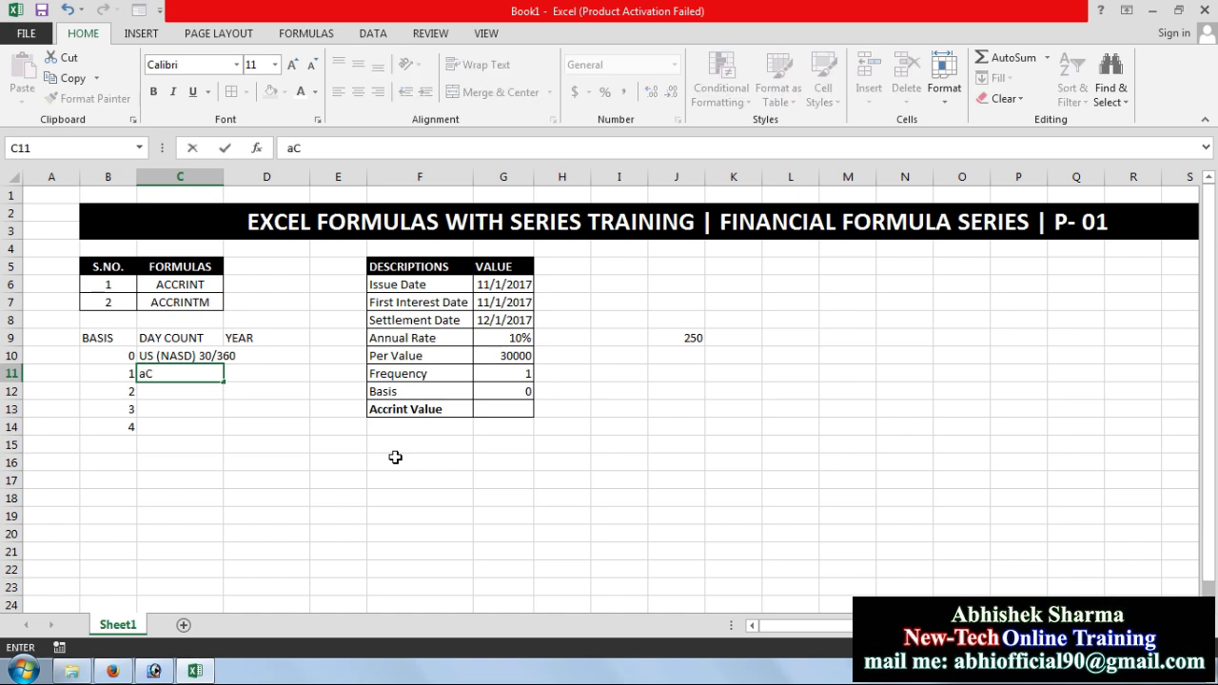
pyautogui.write('TUAL')
pyautogui.press('BackSpace')
pyautogui.press('BackSpace')
pyautogui.press('BackSpace')
pyautogui.write('Act')
pyautogui.write('u')
pyautogui.press('F2')
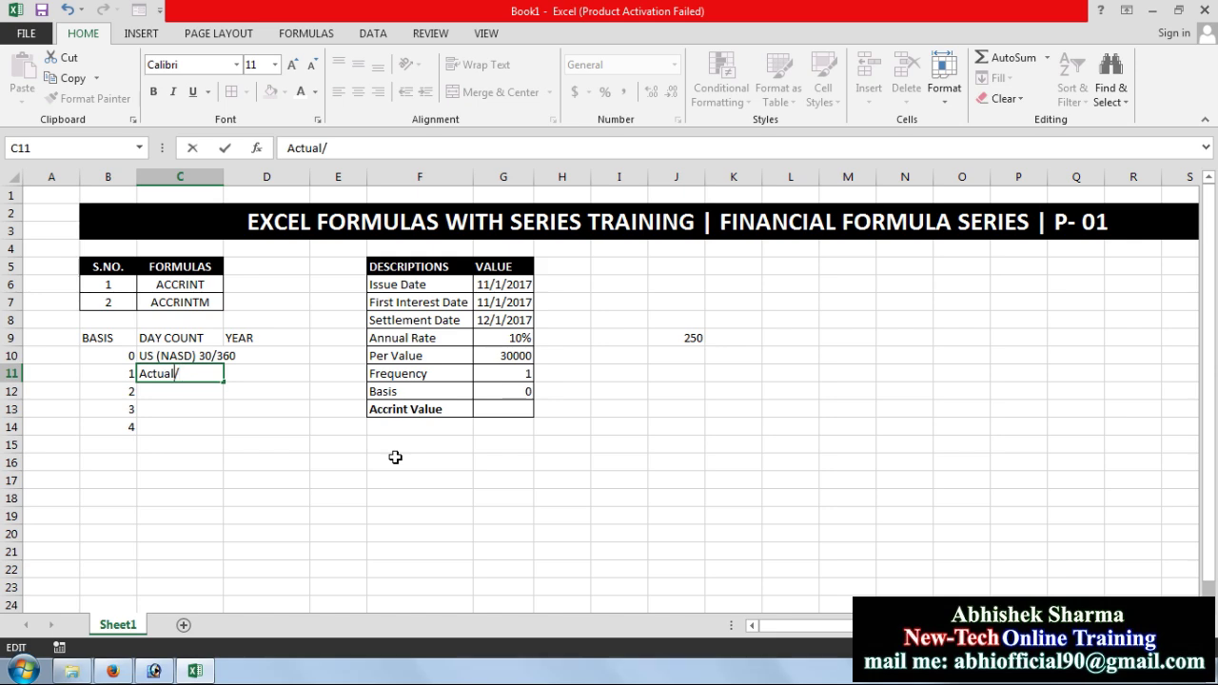
pyautogui.hotkey('shift', 'Home')
pyautogui.hotkey('ctrl', 'c')
pyautogui.press('Right')
pyautogui.hotkey('ctrl', 'v')
pyautogui.press('Return')
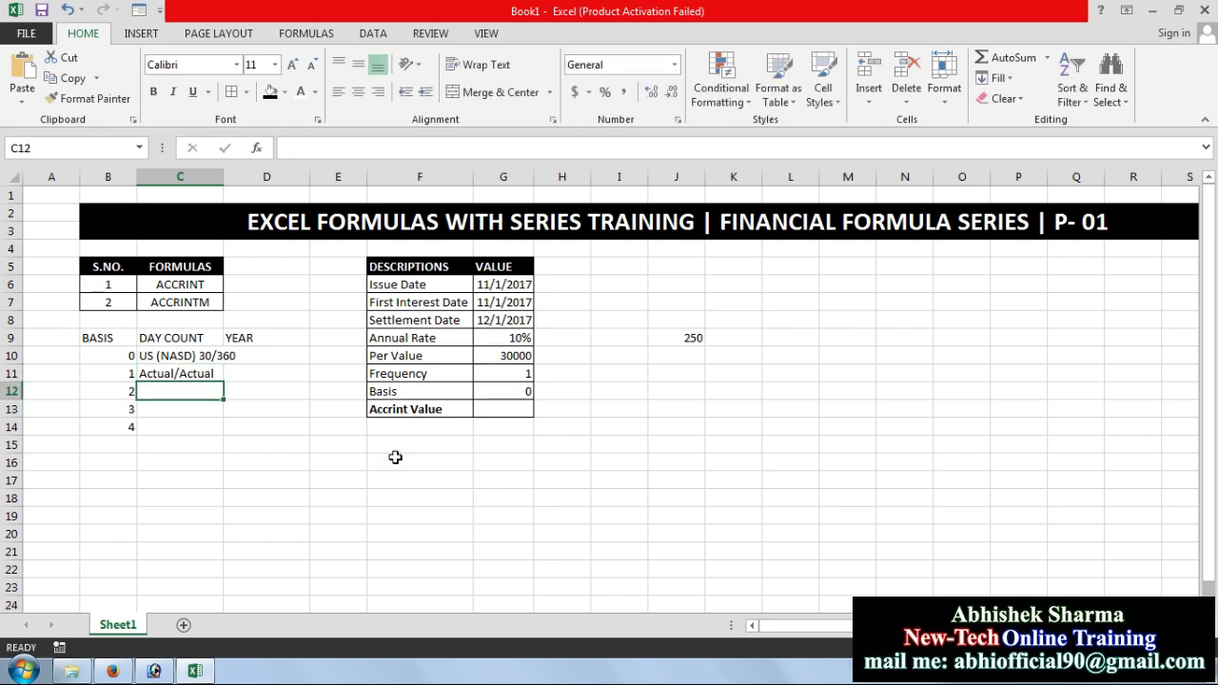
# Fill C11 down and edit C12 to read 'Actual/360'
pyautogui.hotkey('ctrl', 'd')
pyautogui.press('F2')
pyautogui.hotkey('shift', 'Home')
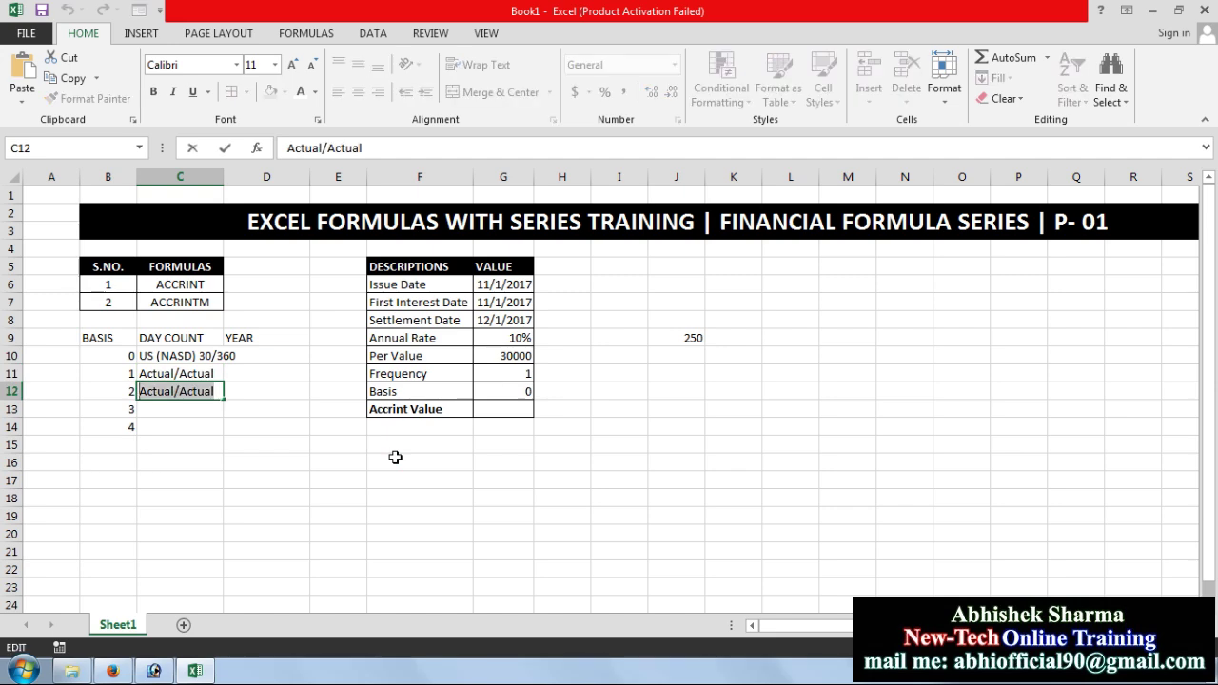
pyautogui.hotkey('shift', 'Right')
pyautogui.hotkey('shift', 'Right')
pyautogui.hotkey('shift', 'Right')
pyautogui.hotkey('shift', 'Right')
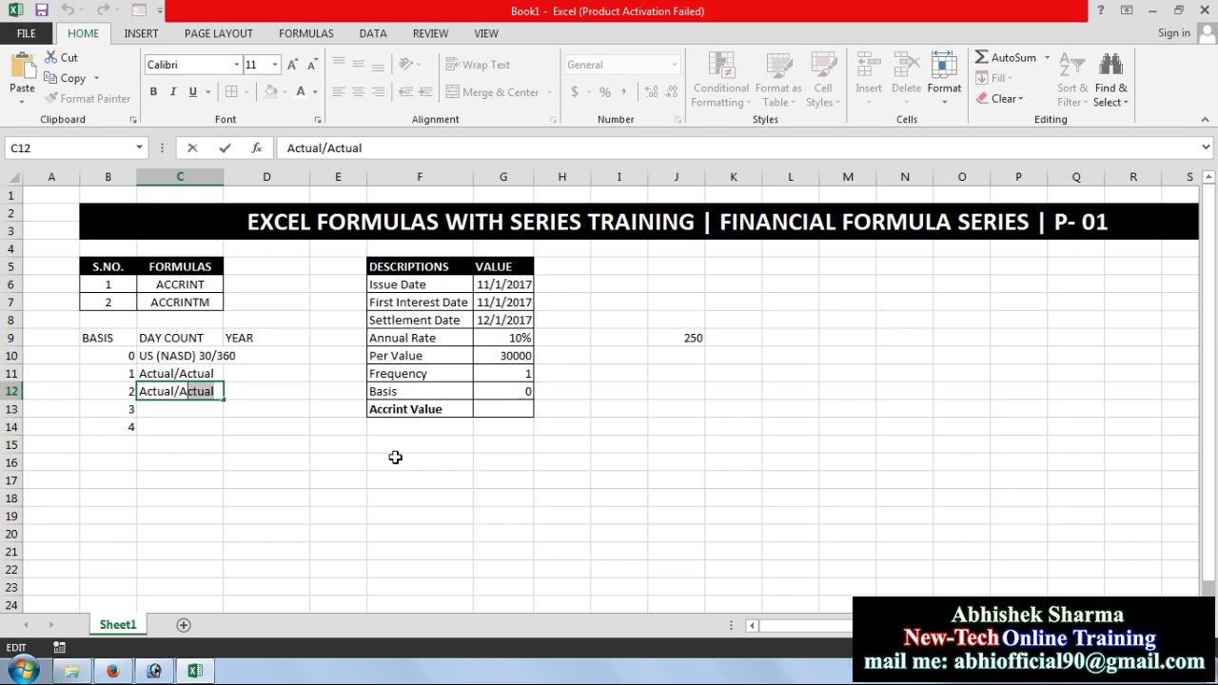
pyautogui.write('360')
pyautogui.press('Return')
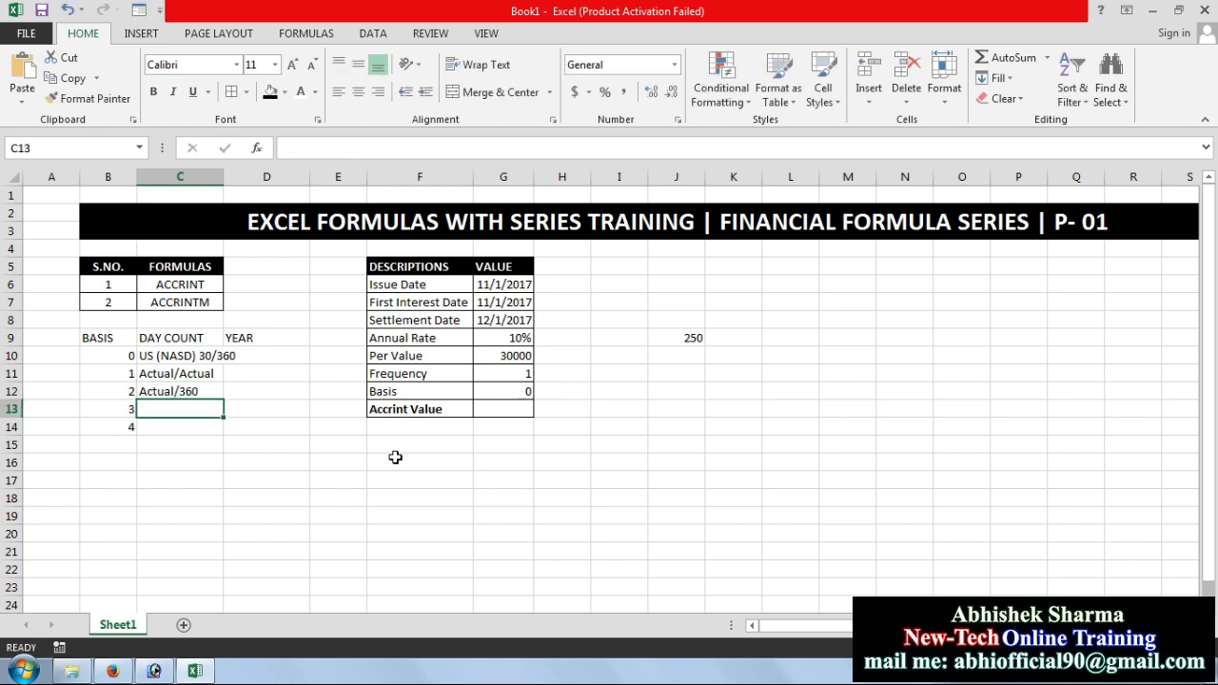
# Make C13 'Actual/365' and enter 'European 30/360' in C14
pyautogui.hotkey('ctrl', 'd')
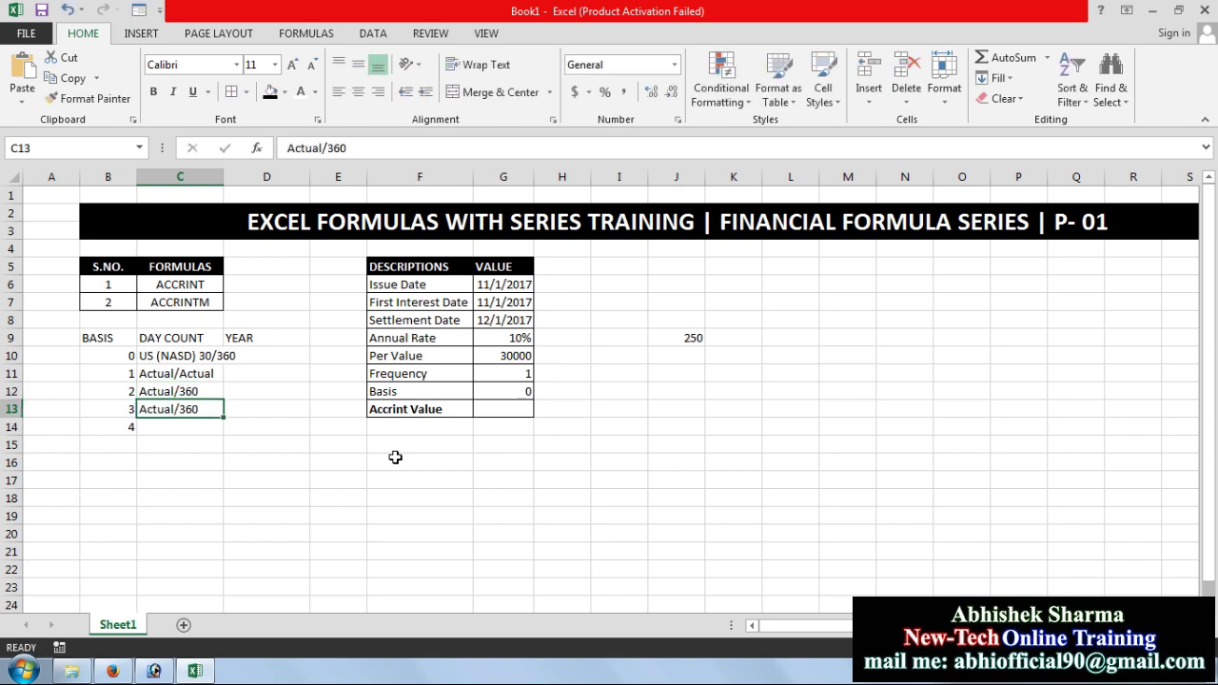
pyautogui.press('F2')
pyautogui.press('Delete')
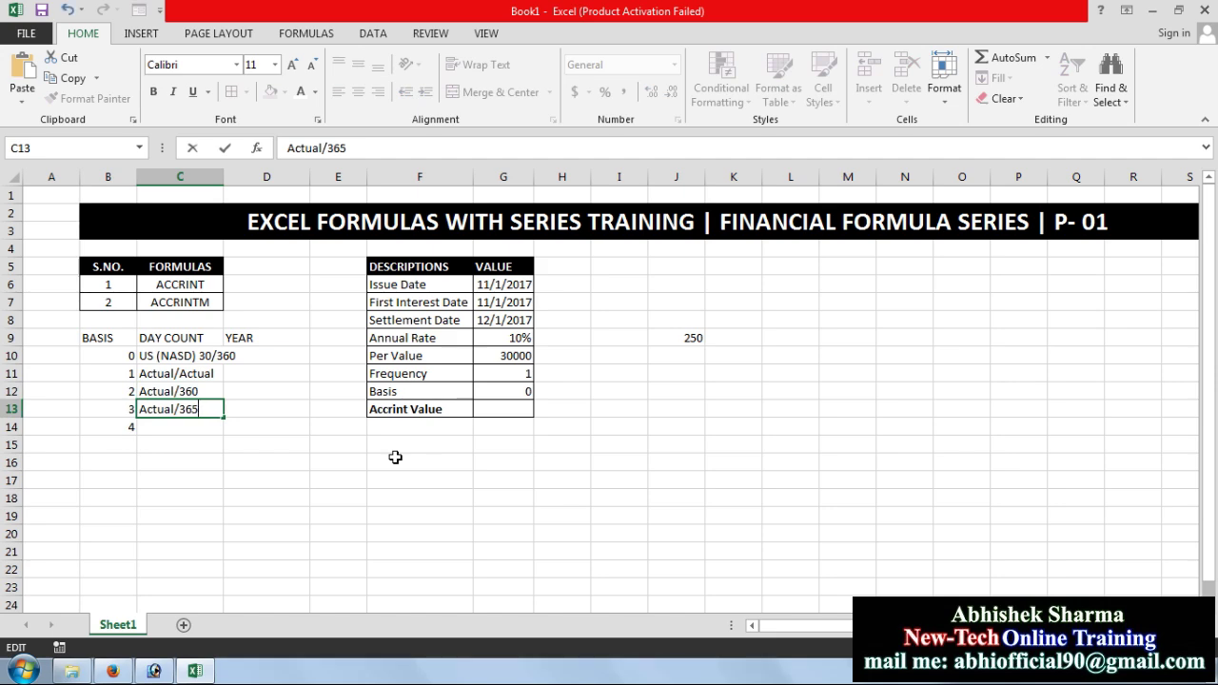
pyautogui.write('5')
pyautogui.press('Return')
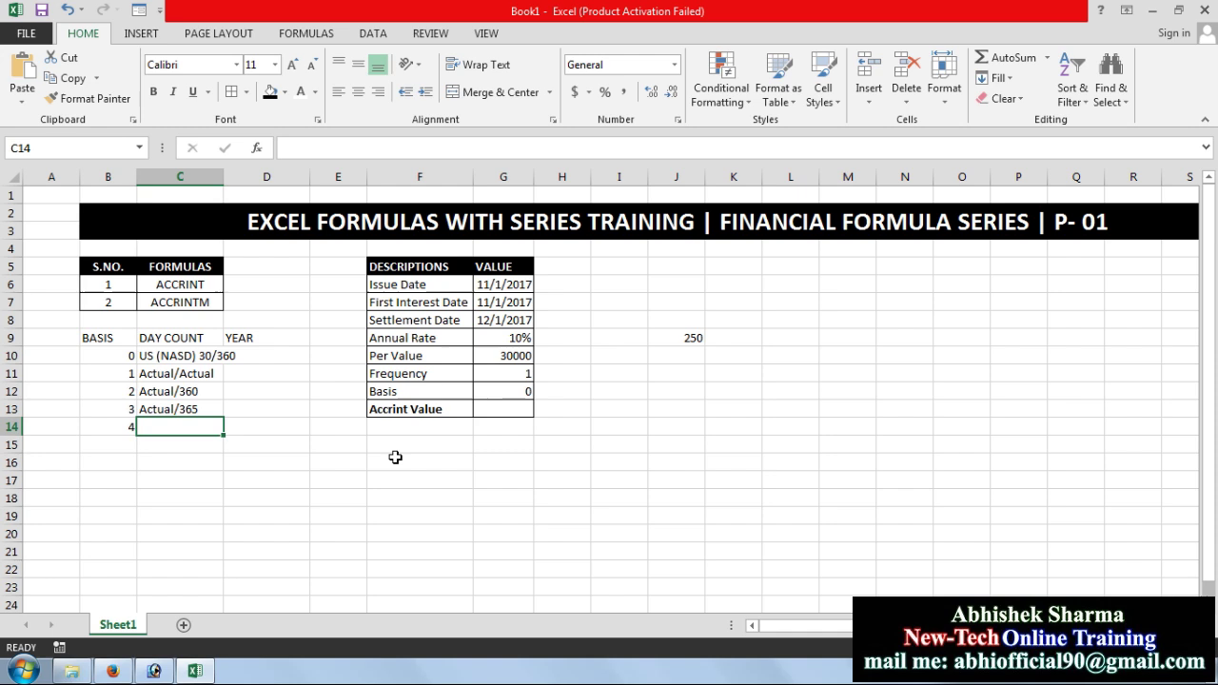
pyautogui.write('European 30/')
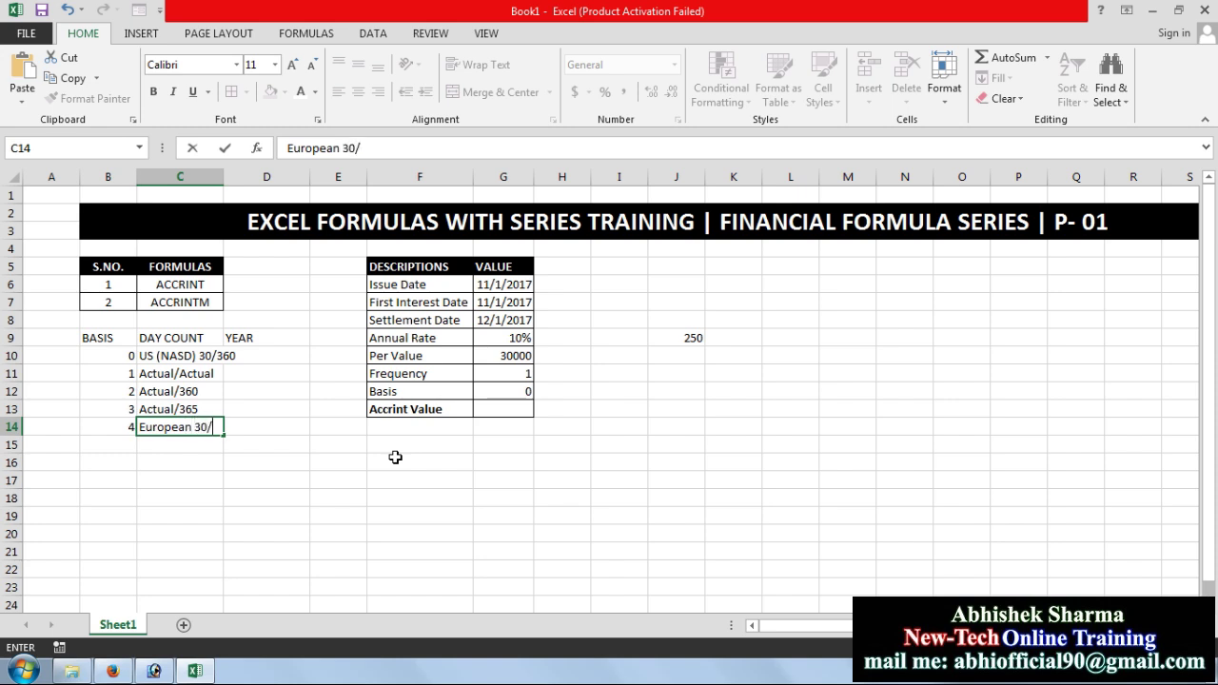
pyautogui.write('360')
pyautogui.press('Return')
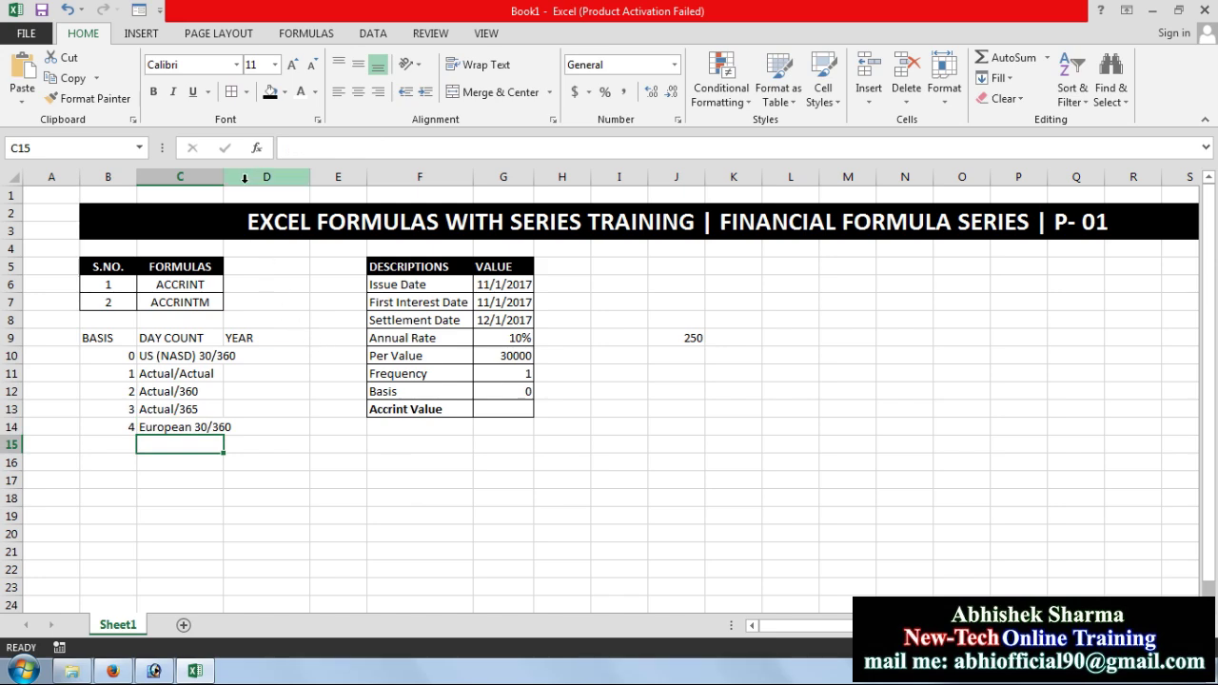
# Autofit column C and fill D10:D14 with 30/360
pyautogui.doubleClick(224, 177)
pyautogui.click(264, 358)
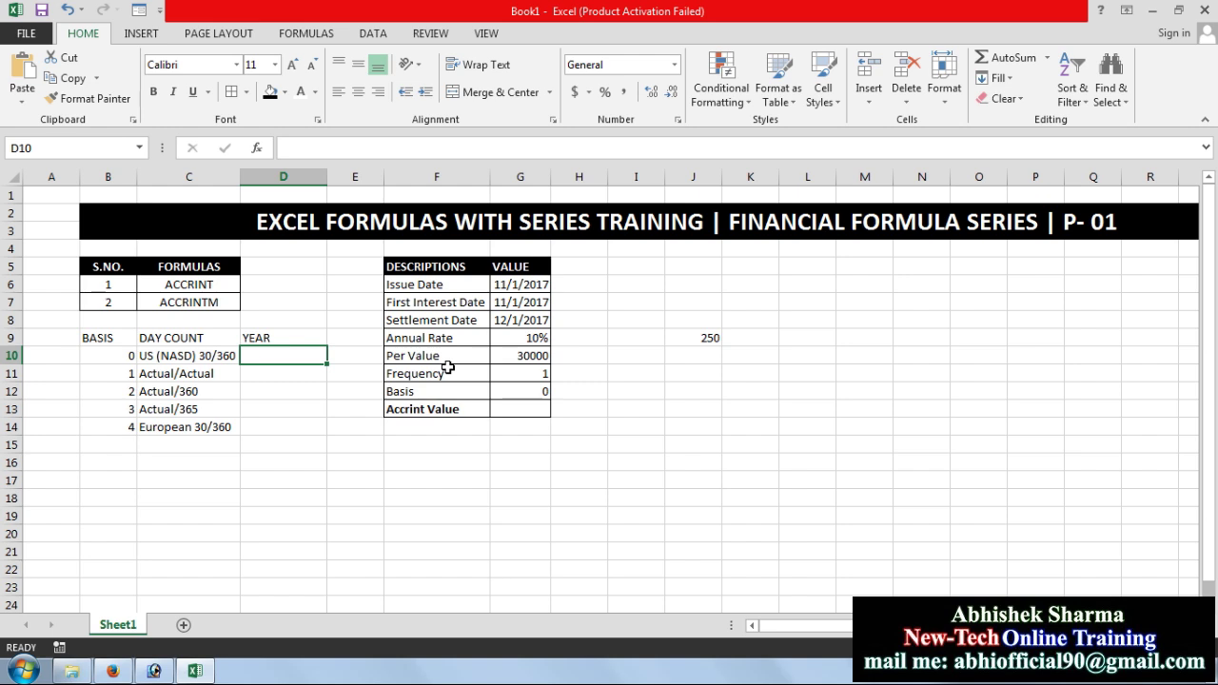
pyautogui.write('30/')
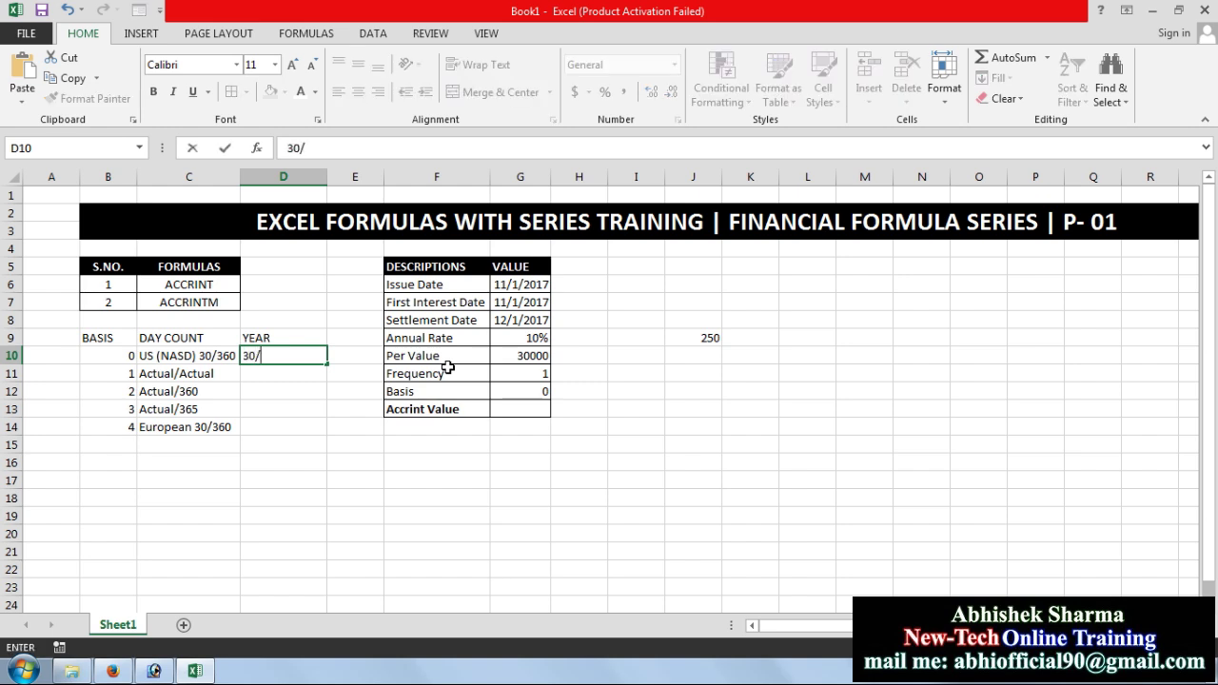
pyautogui.write('360')
pyautogui.press('Return')
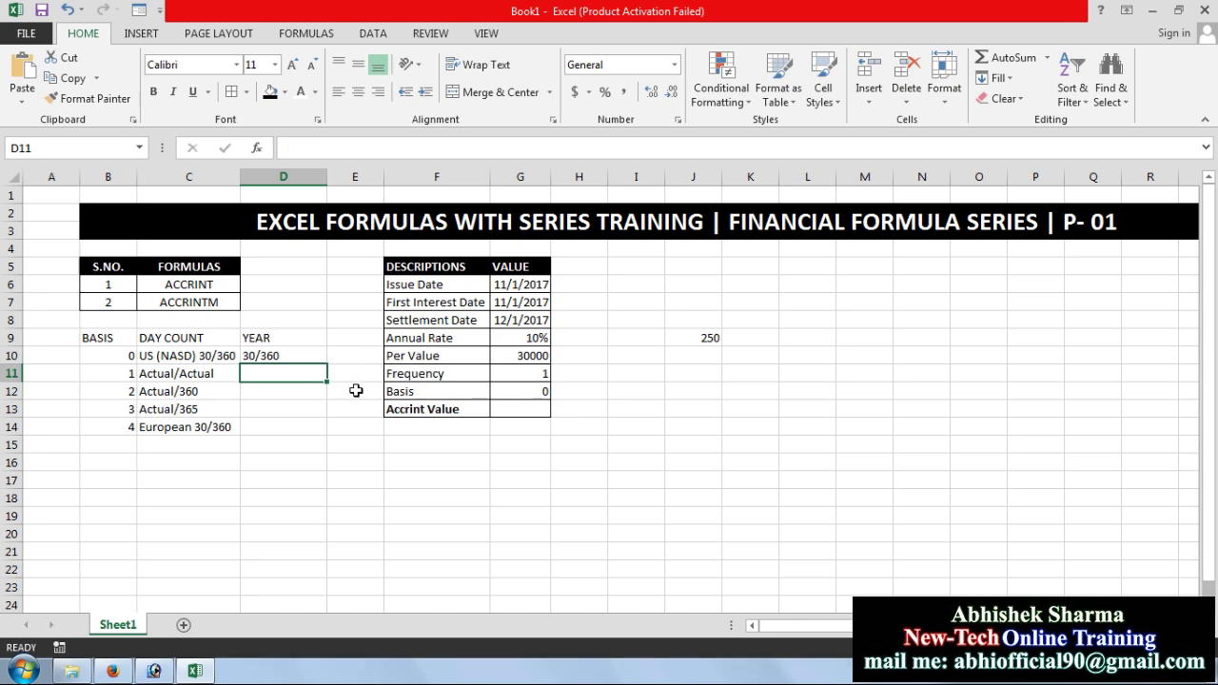
pyautogui.moveTo(275, 355); pyautogui.dragTo(286, 428)
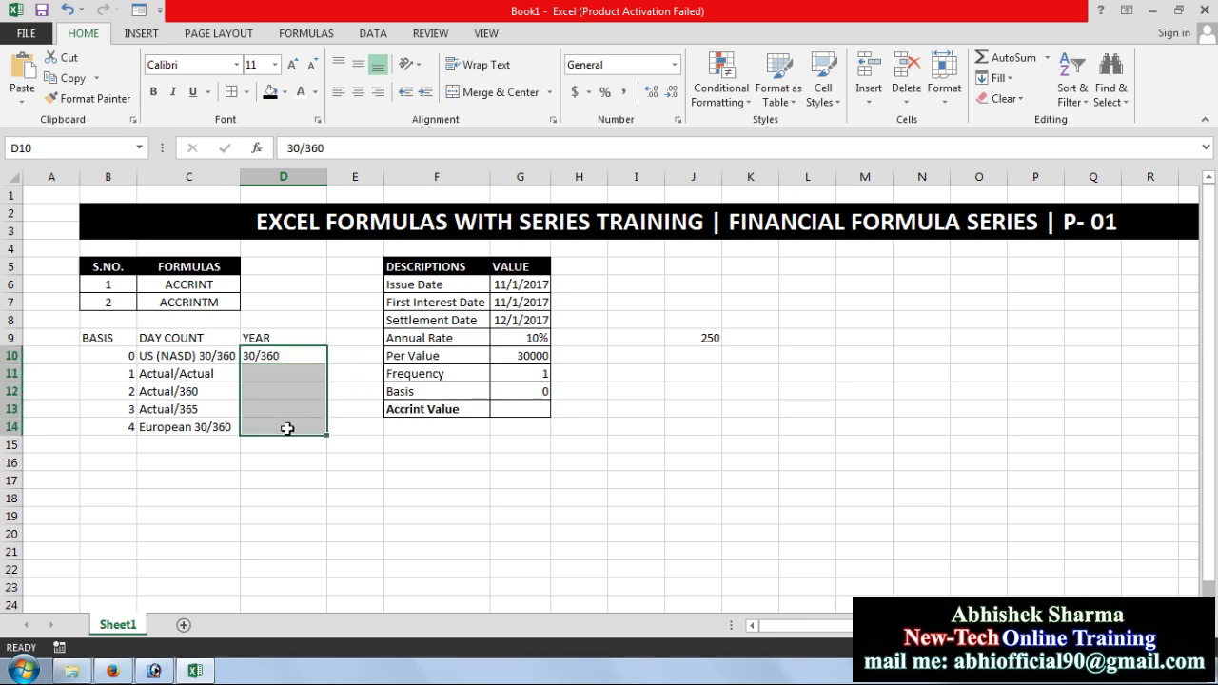
pyautogui.hotkey('ctrl', 'd')
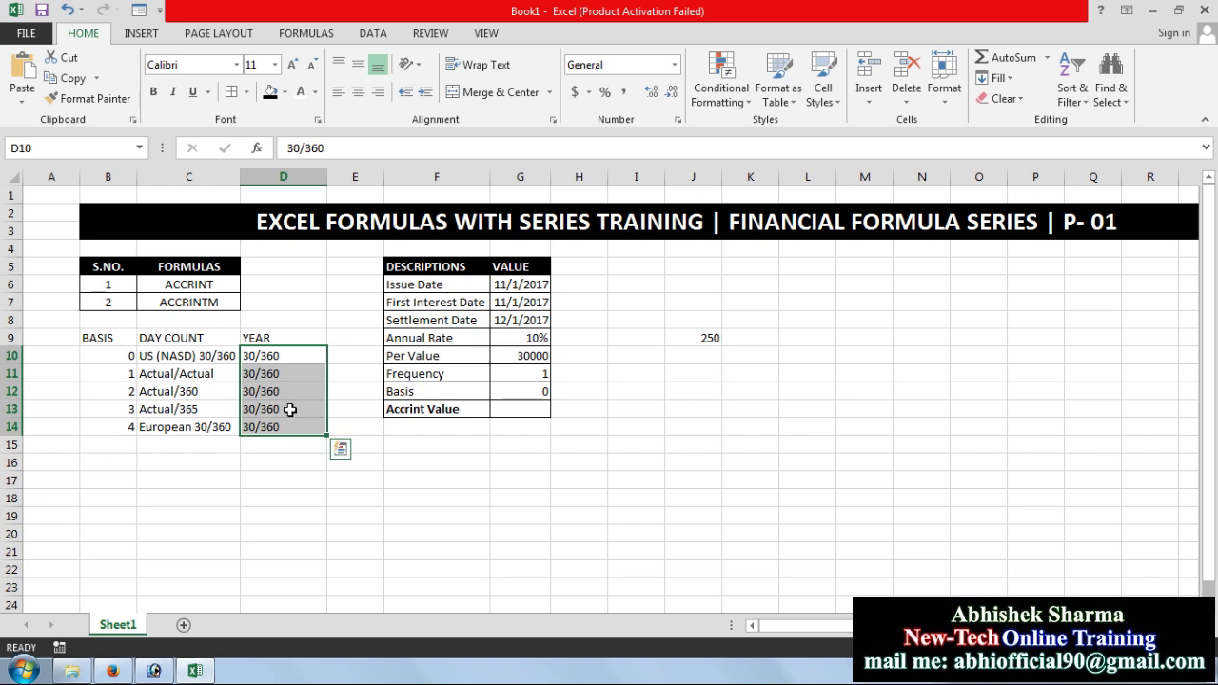
# Change the Actual/365 year value in D13 to 30/365
pyautogui.click(290, 409)
pyautogui.doubleClick(290, 409)
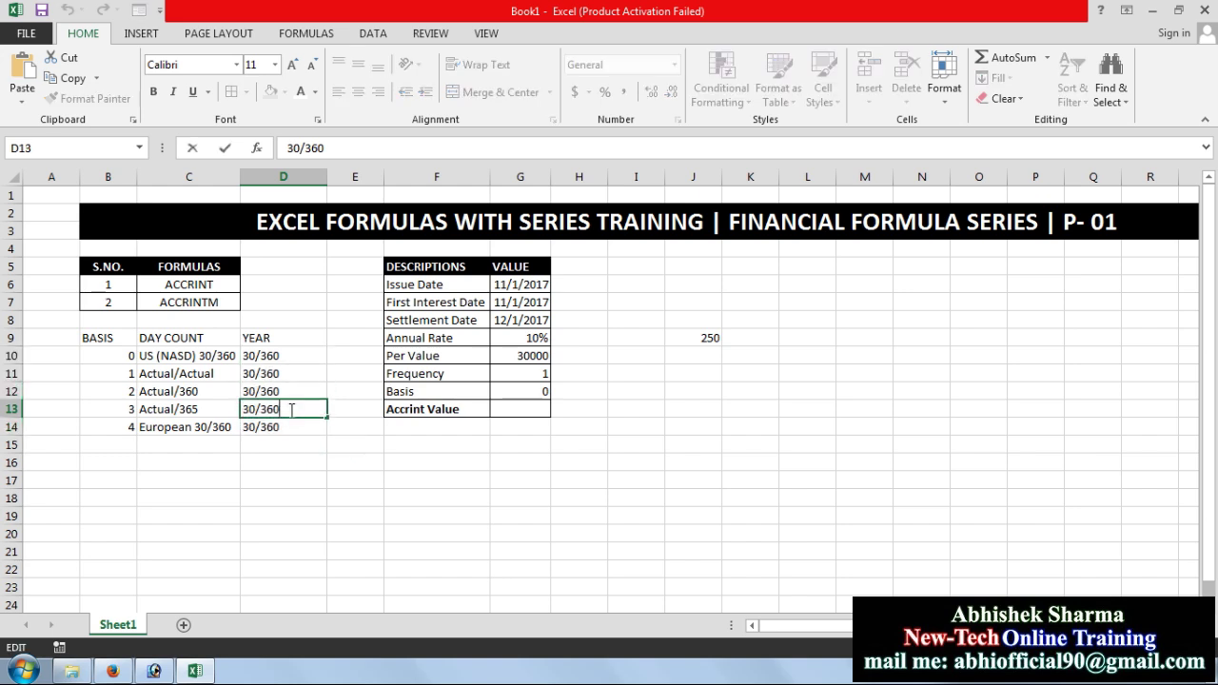
pyautogui.press('BackSpace')
pyautogui.write('5')
pyautogui.press('Return')
# Make the B9:D9 header row bold white text on a black fill
pyautogui.click(106, 342)
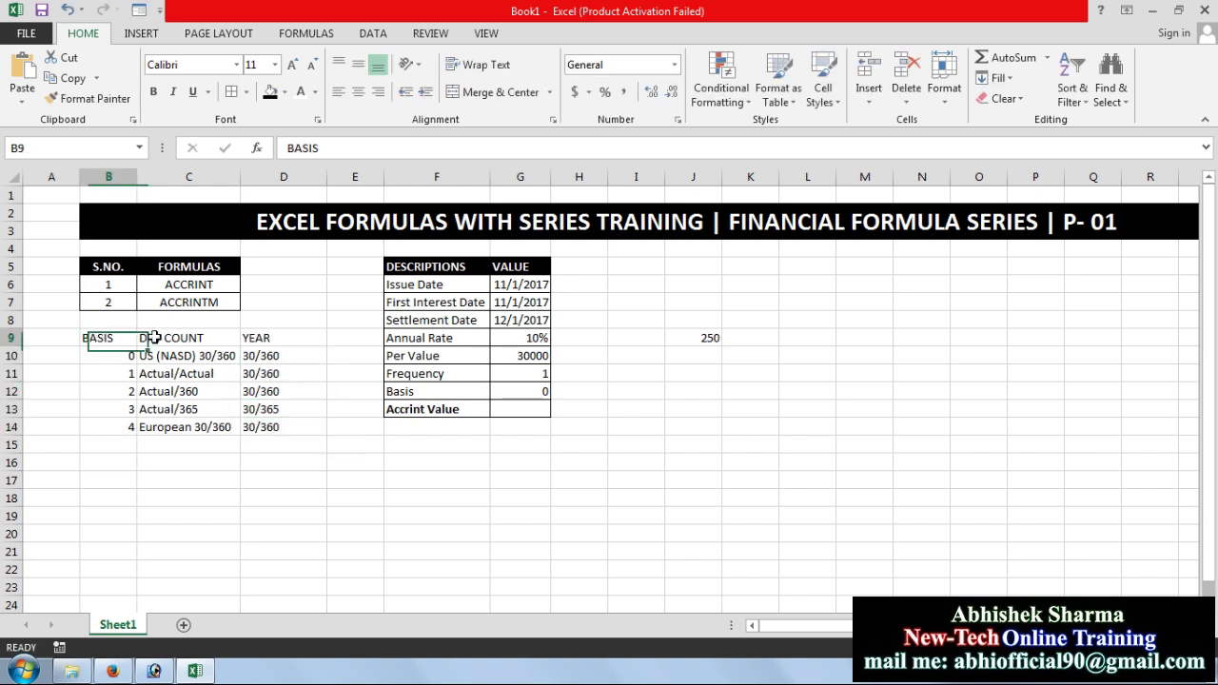
pyautogui.moveTo(153, 337); pyautogui.dragTo(314, 338)
pyautogui.click(270, 92)
pyautogui.click(300, 92)
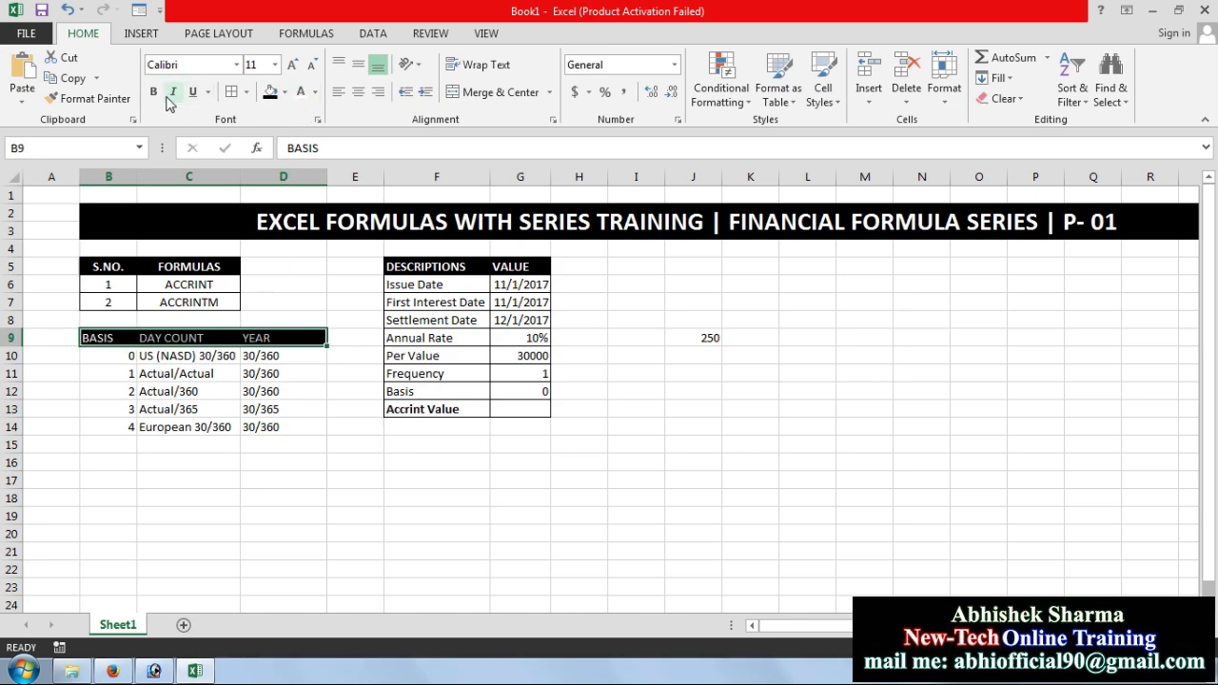
pyautogui.click(153, 92)
# Add All Borders to B9:D14 and centre its text
pyautogui.moveTo(114, 338); pyautogui.dragTo(298, 430)
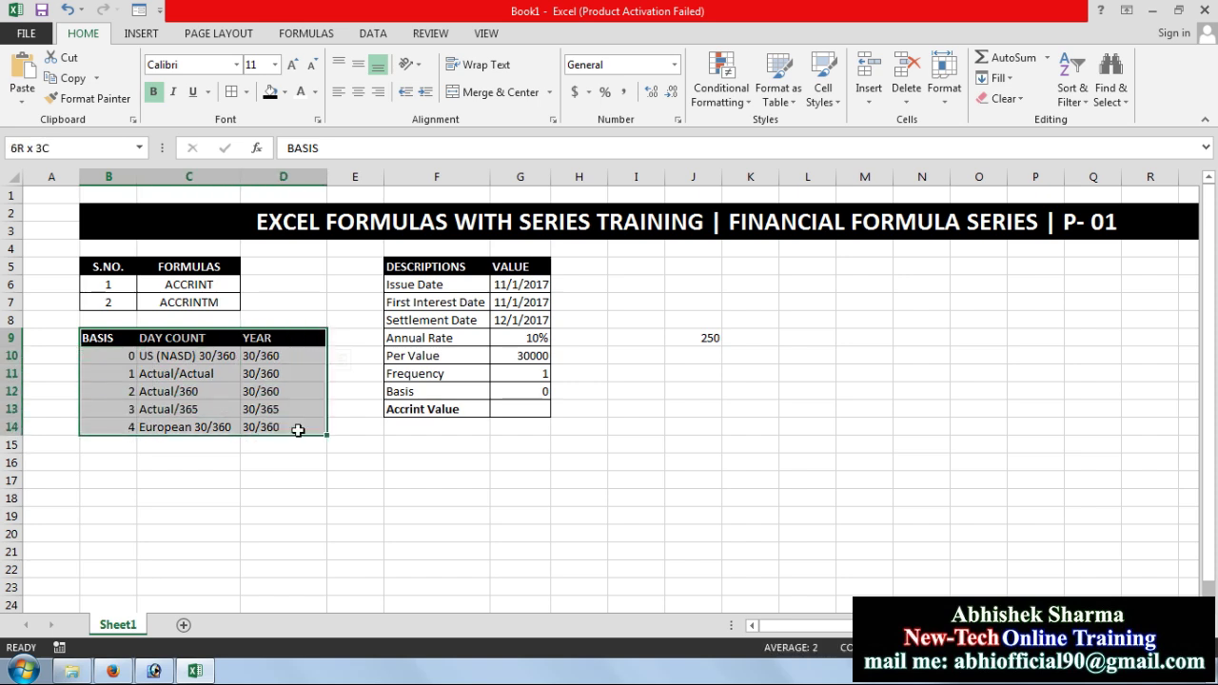
pyautogui.click(231, 91)
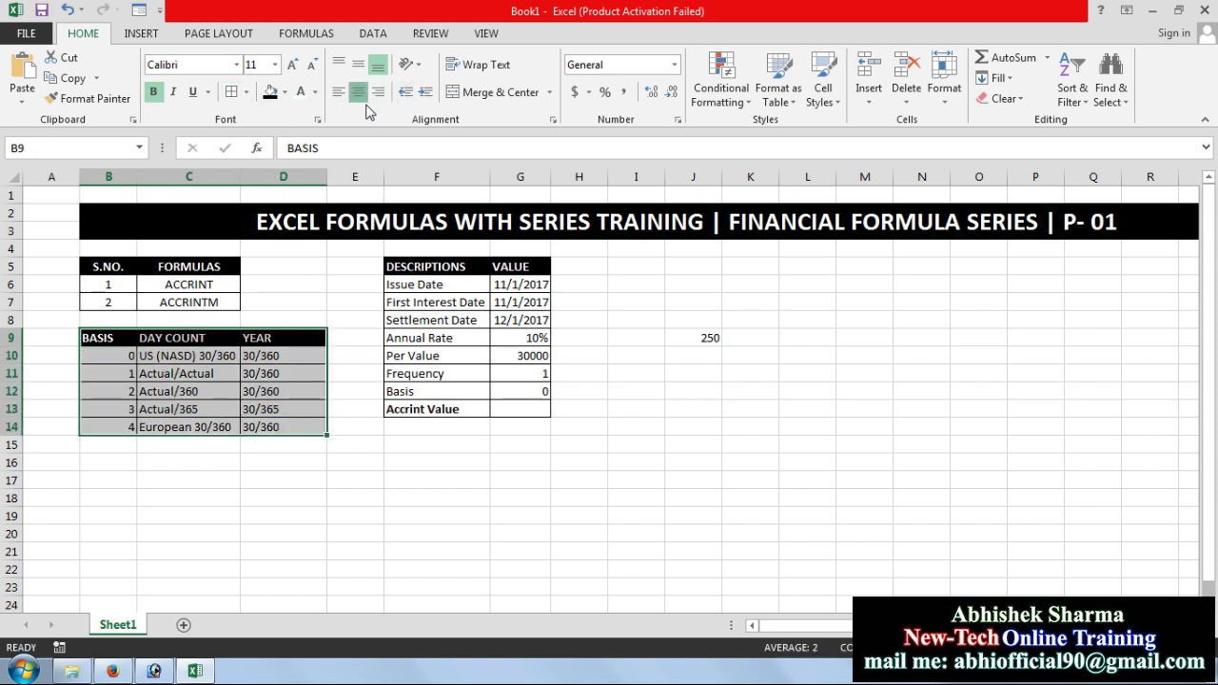
pyautogui.click(366, 102)
pyautogui.click(354, 506)
pyautogui.click(709, 340)
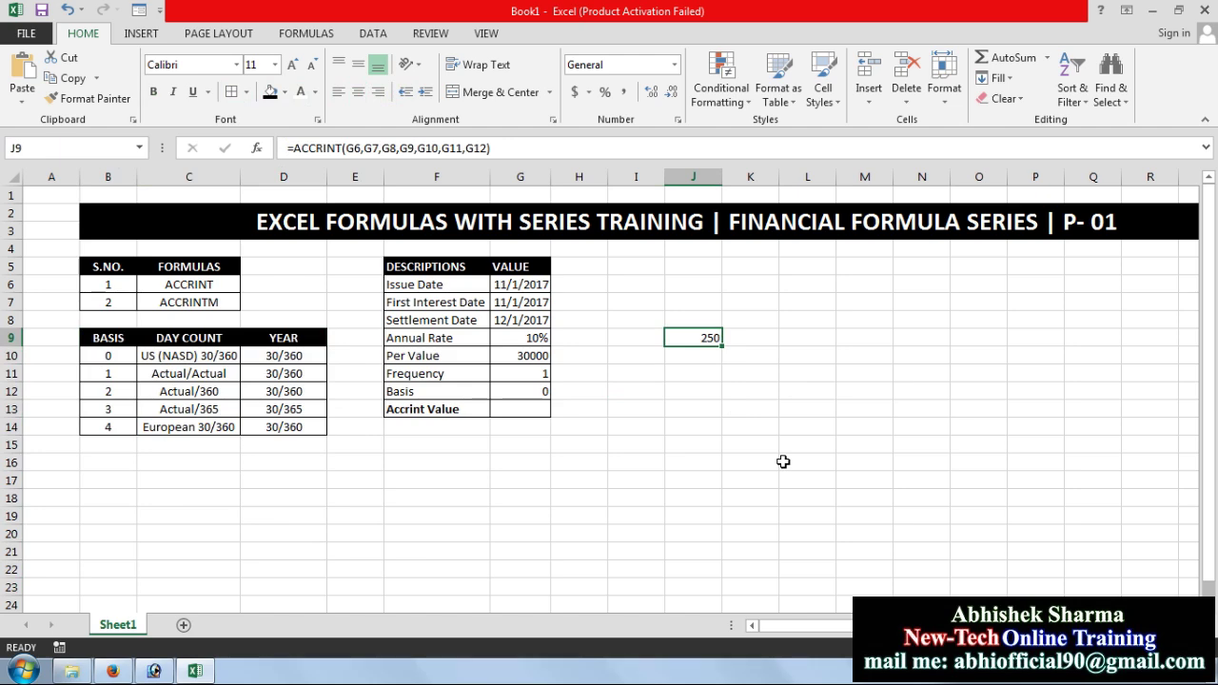
# In J10 start =ACCRINT with issue date G6, first interest G7 and settlement G8
pyautogui.press('Down')
pyautogui.write('=')
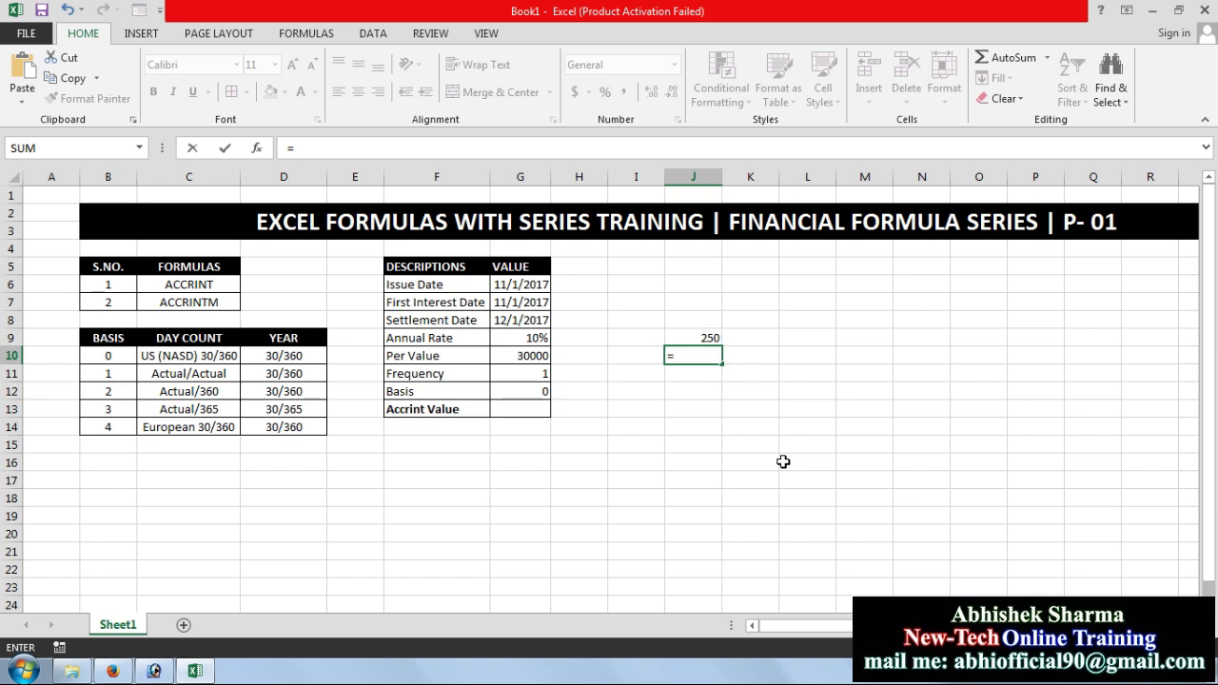
pyautogui.write('accr')
pyautogui.press('Tab')
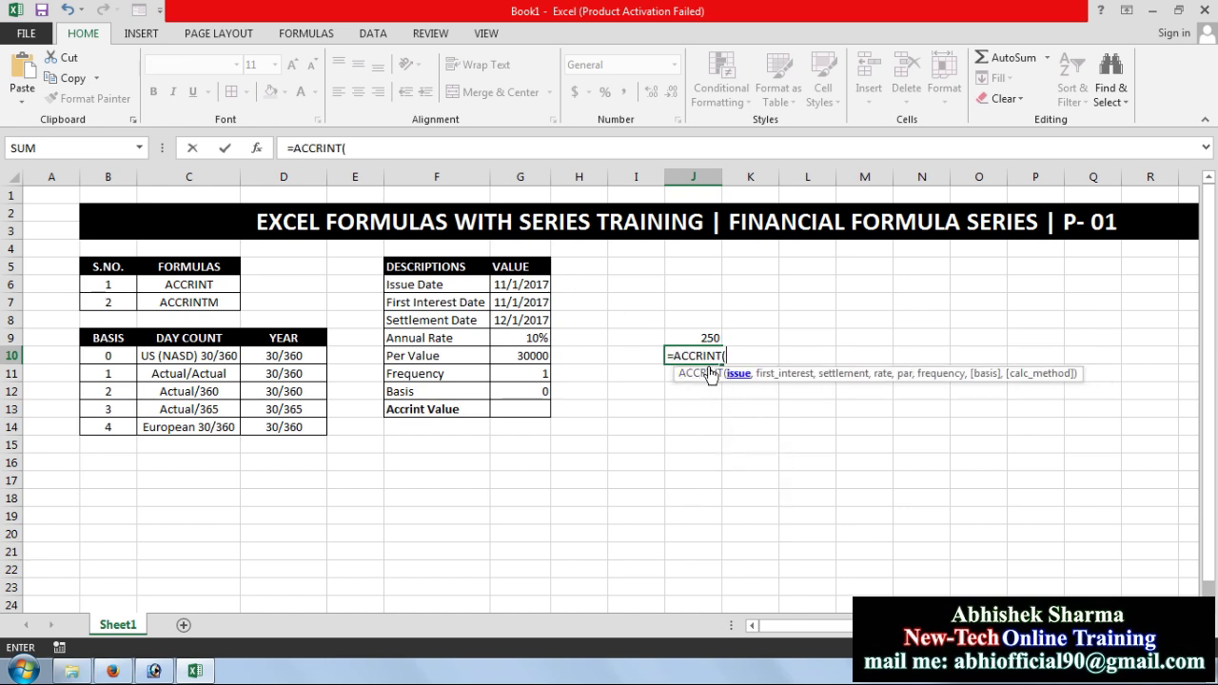
pyautogui.click(526, 284)
pyautogui.write(',')
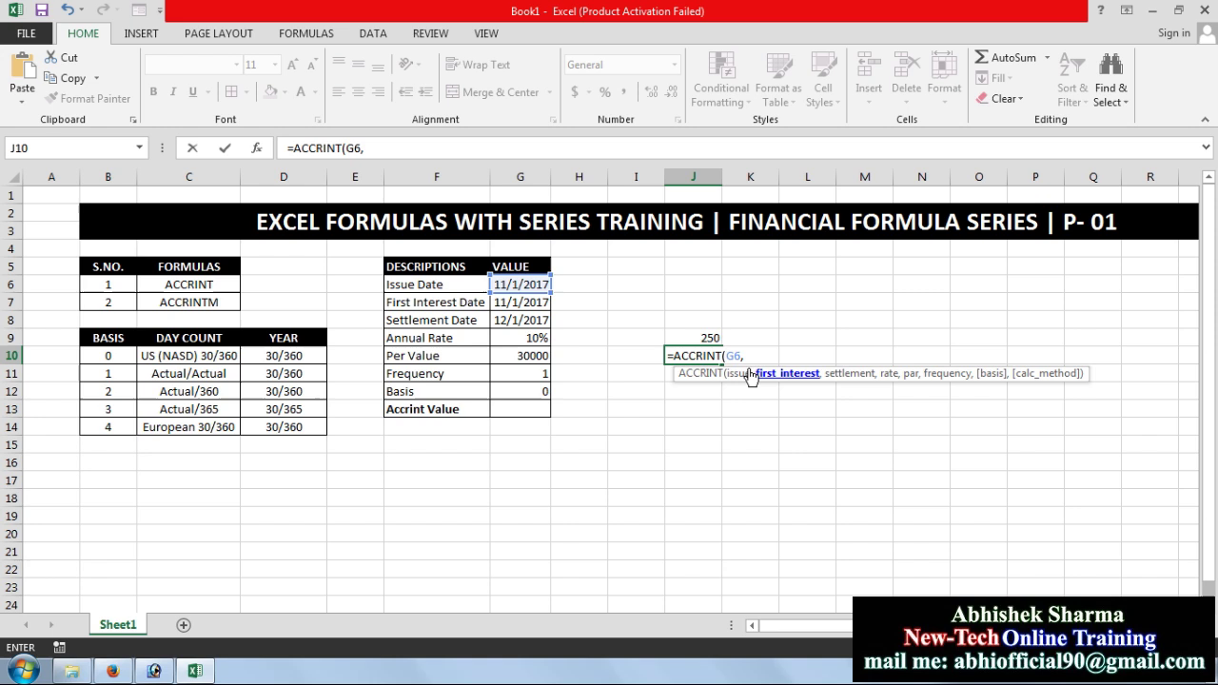
pyautogui.click(511, 305)
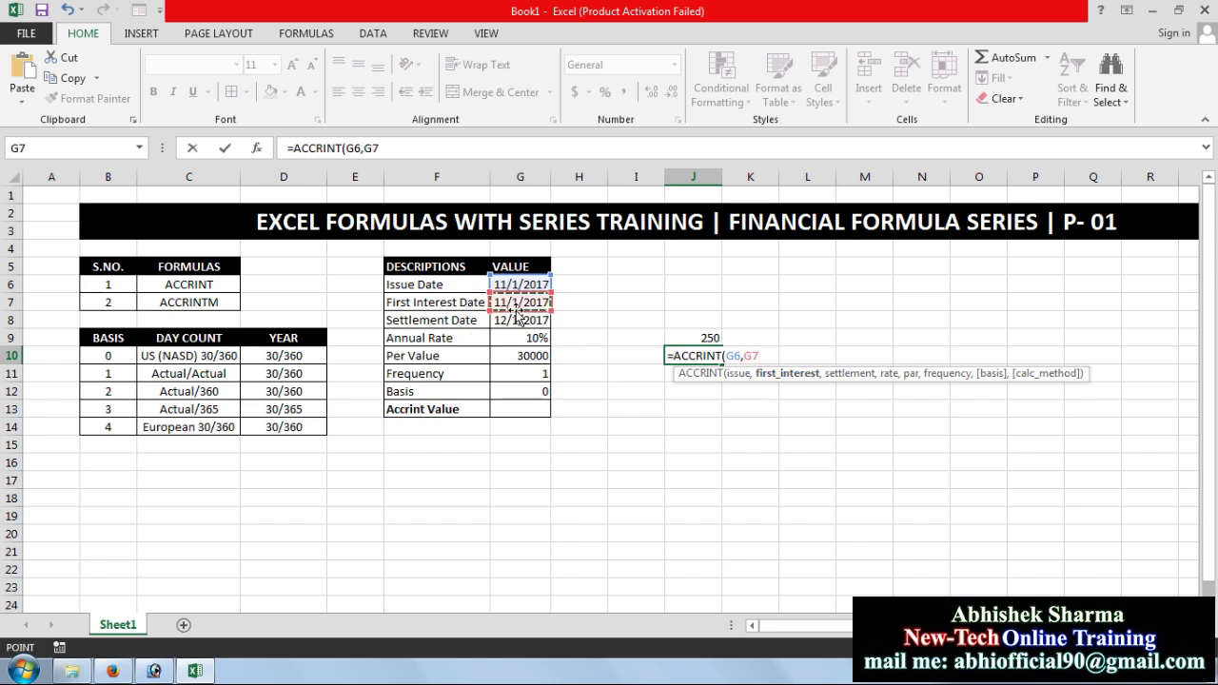
pyautogui.write(',')
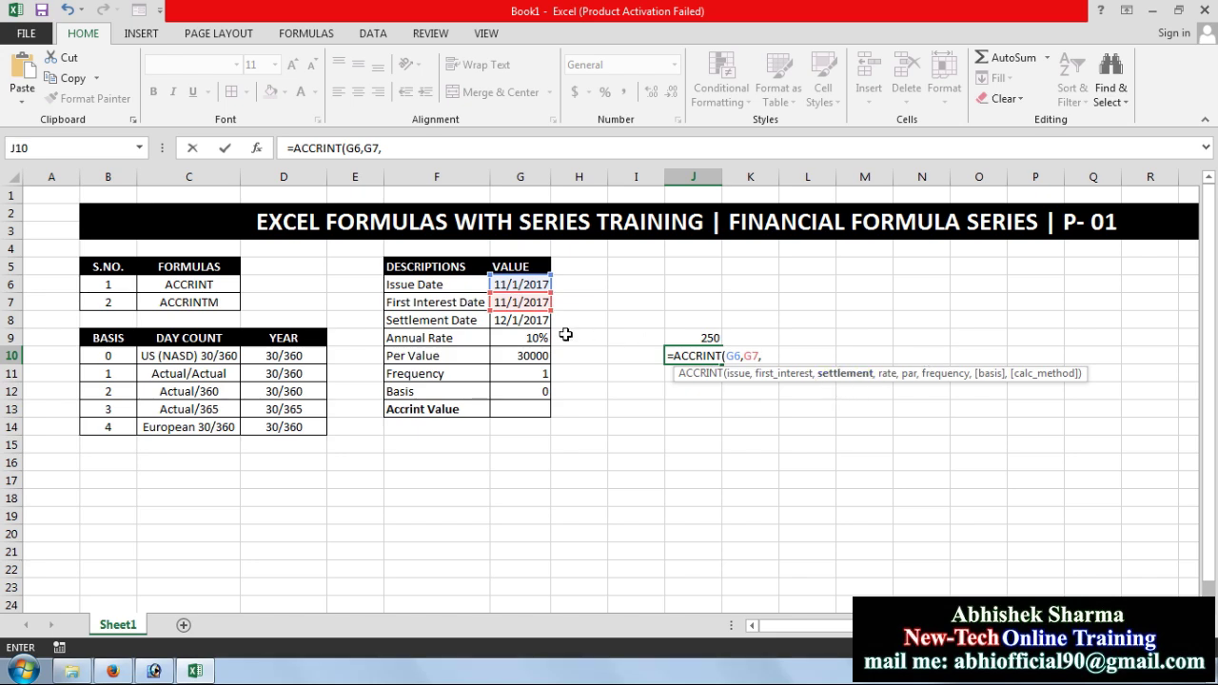
pyautogui.click(515, 323)
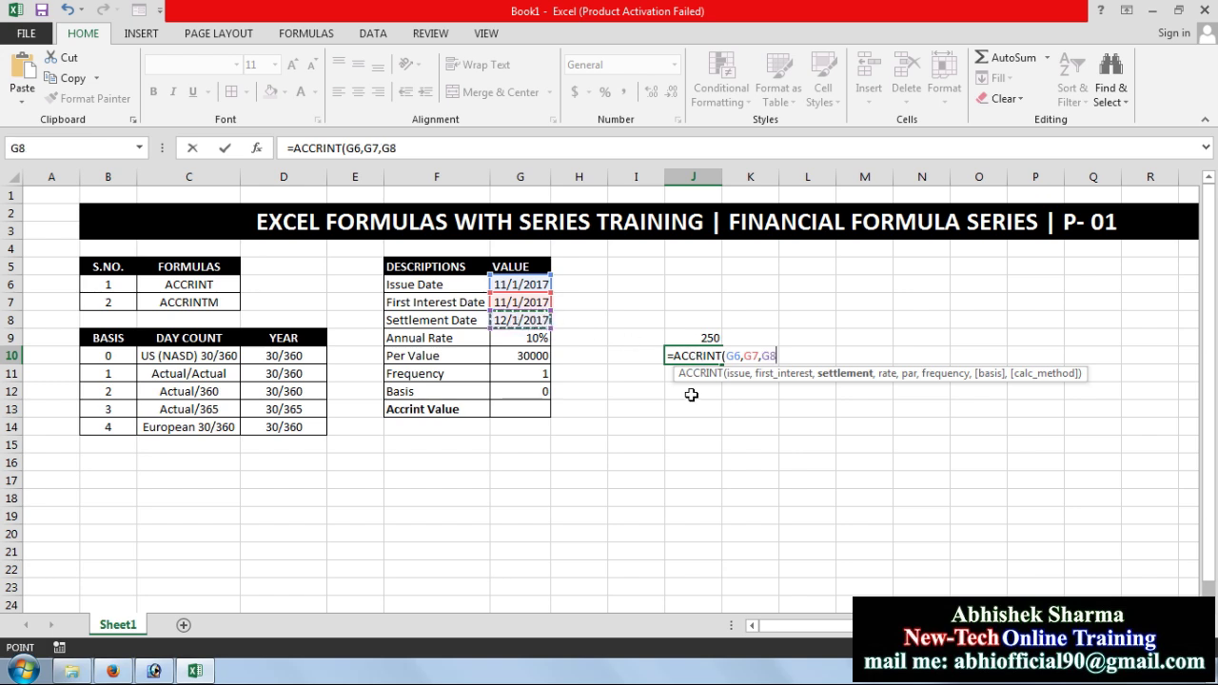
pyautogui.write(',')
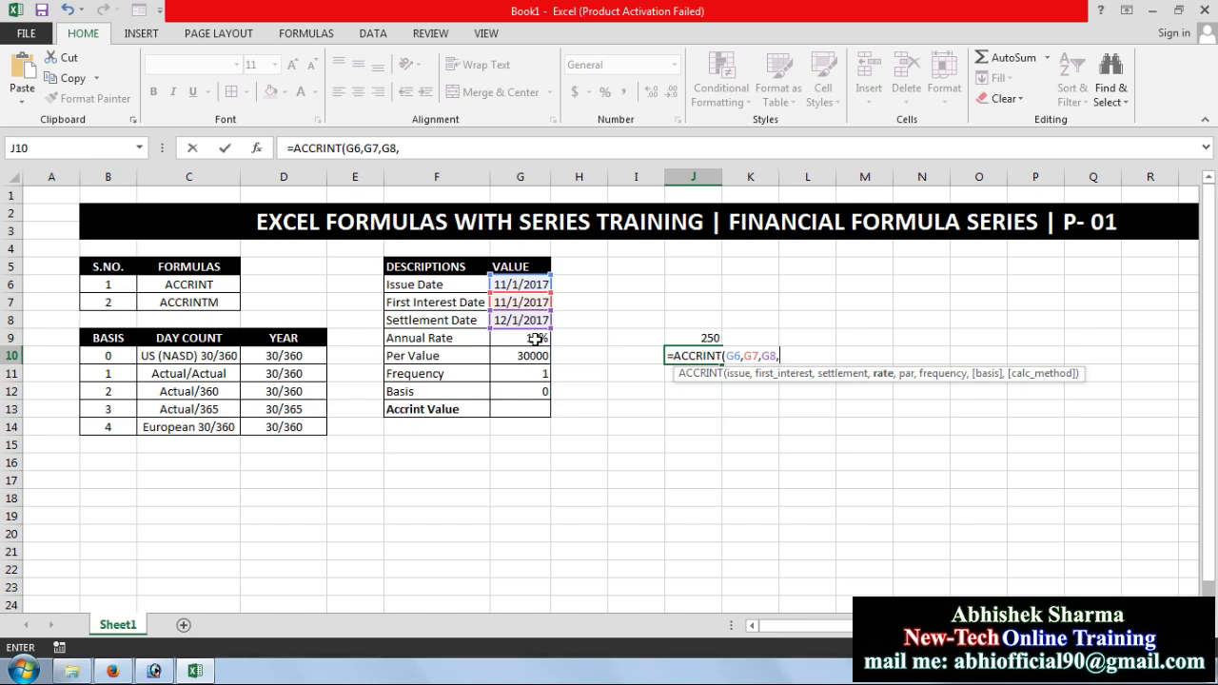
# Add rate G9, par value G10 and frequency G11 as further ACCRINT arguments
pyautogui.click(517, 339)
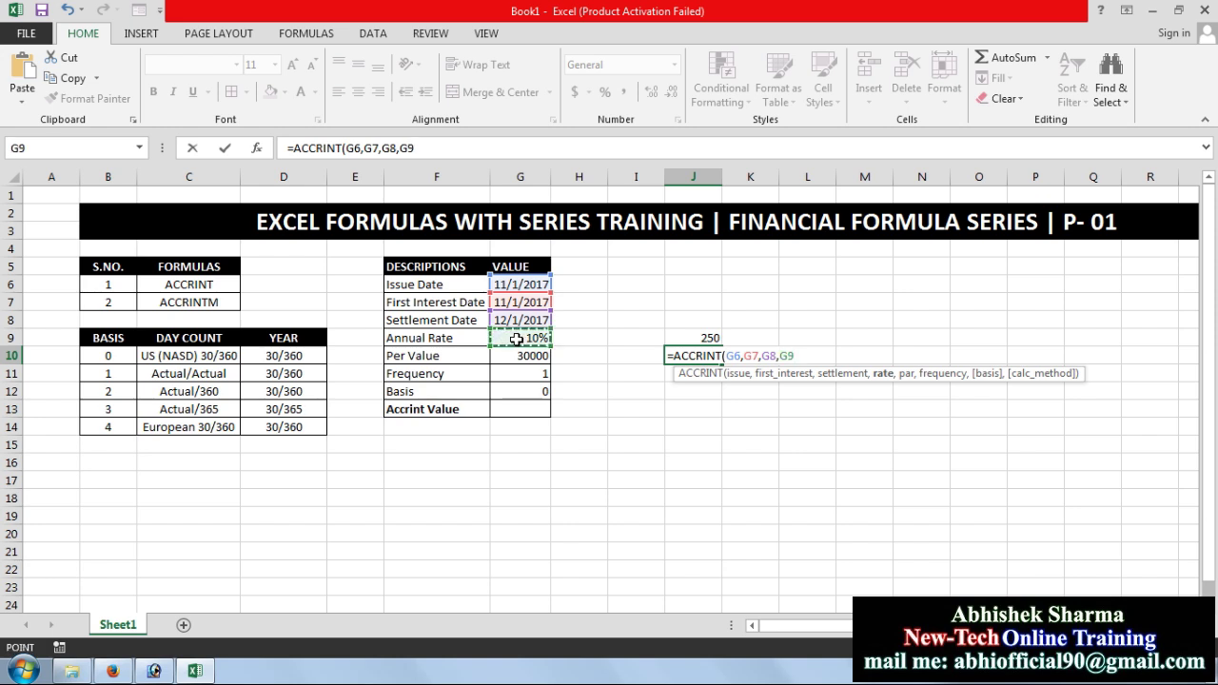
pyautogui.write(',')
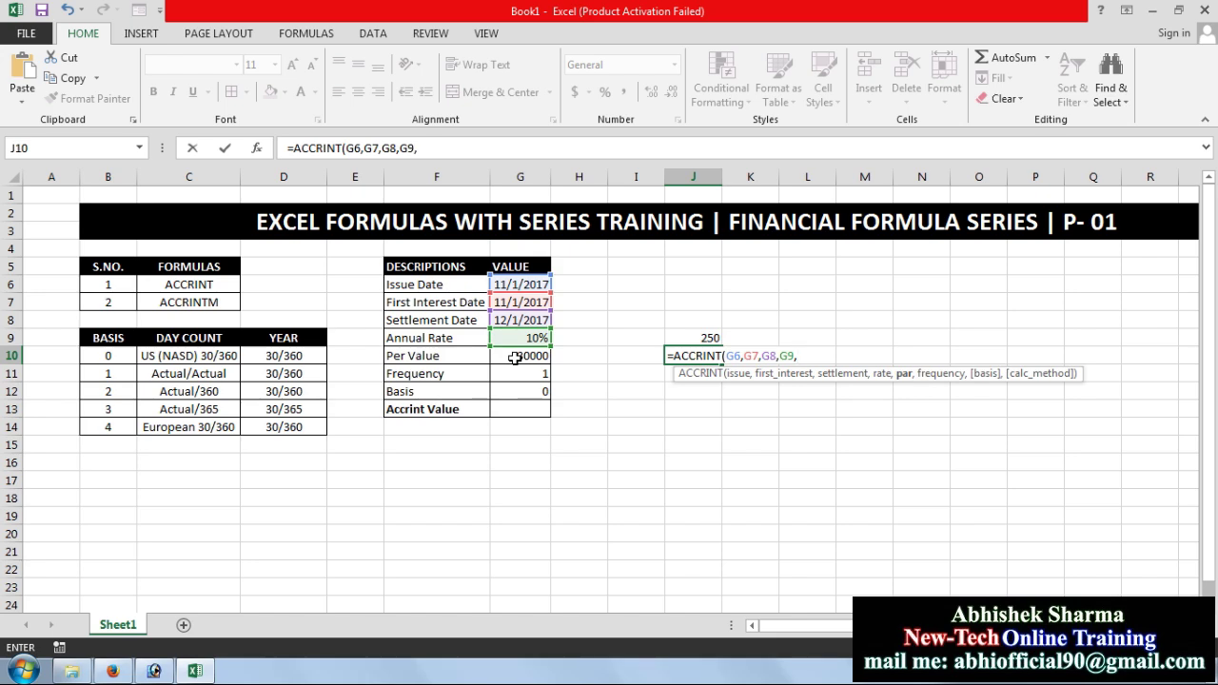
pyautogui.click(512, 358)
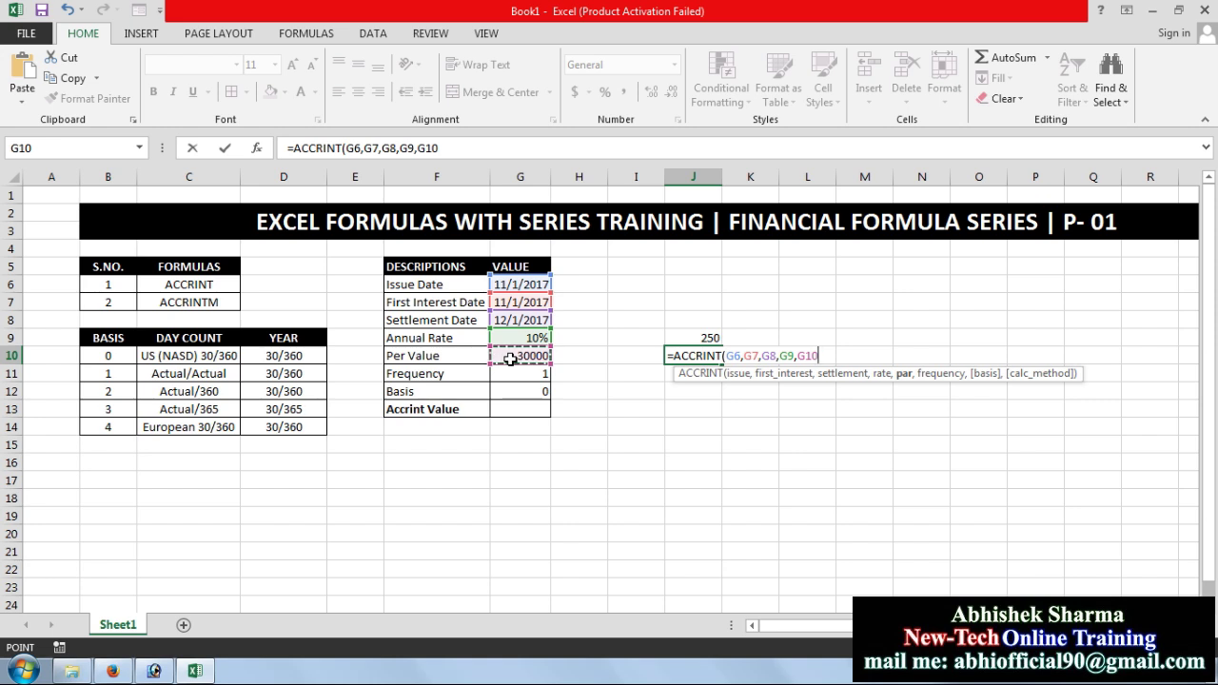
pyautogui.write(',')
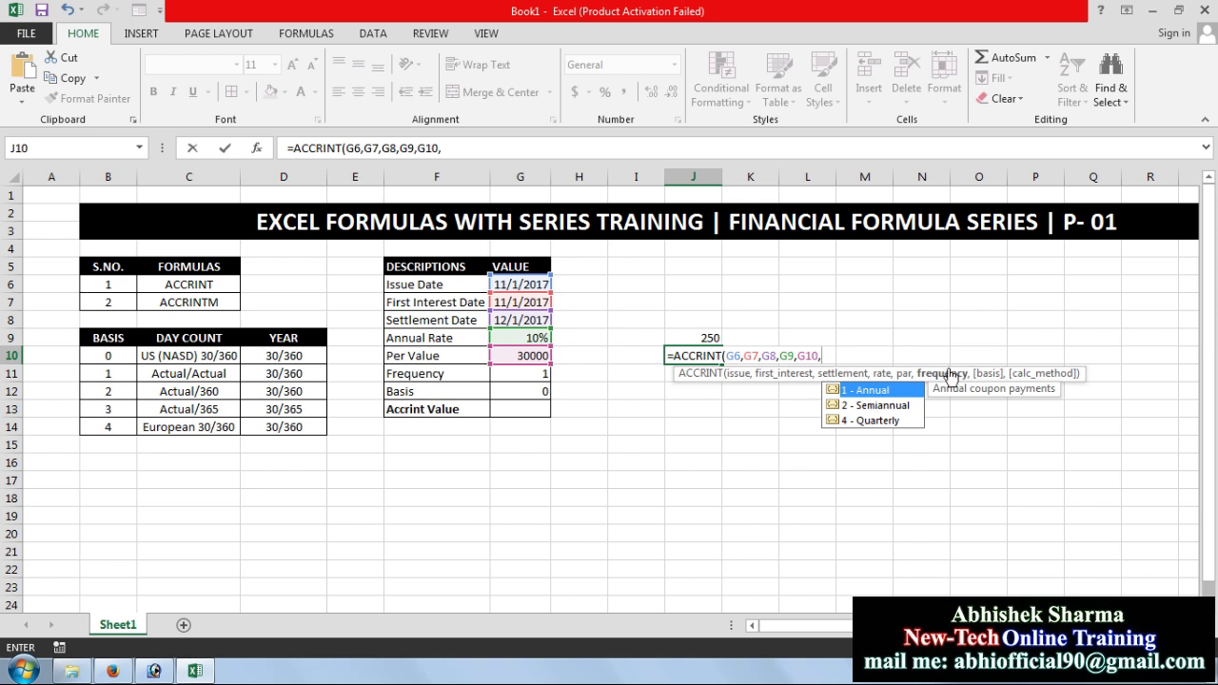
pyautogui.click(528, 374)
pyautogui.write(',')
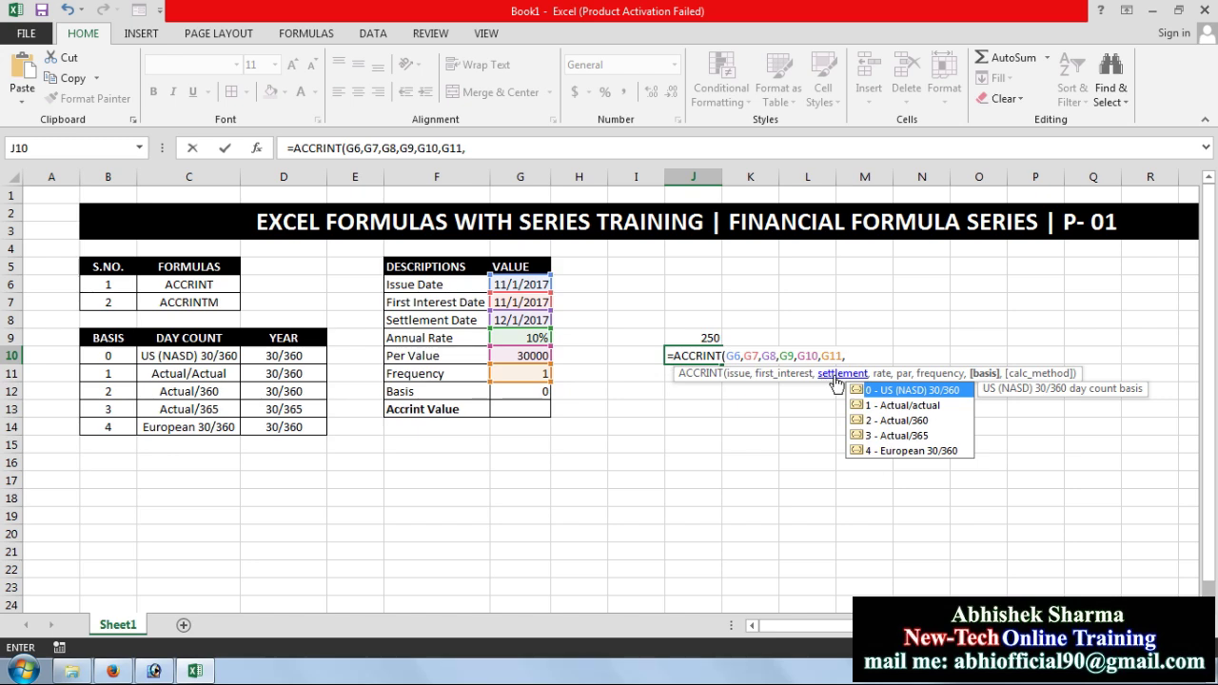
# Complete the formula =ACCRINT(G6,G7,G8,G9,G10,G11,G12) with G12 as the basis argument
pyautogui.write('0')
pyautogui.click(539, 391)
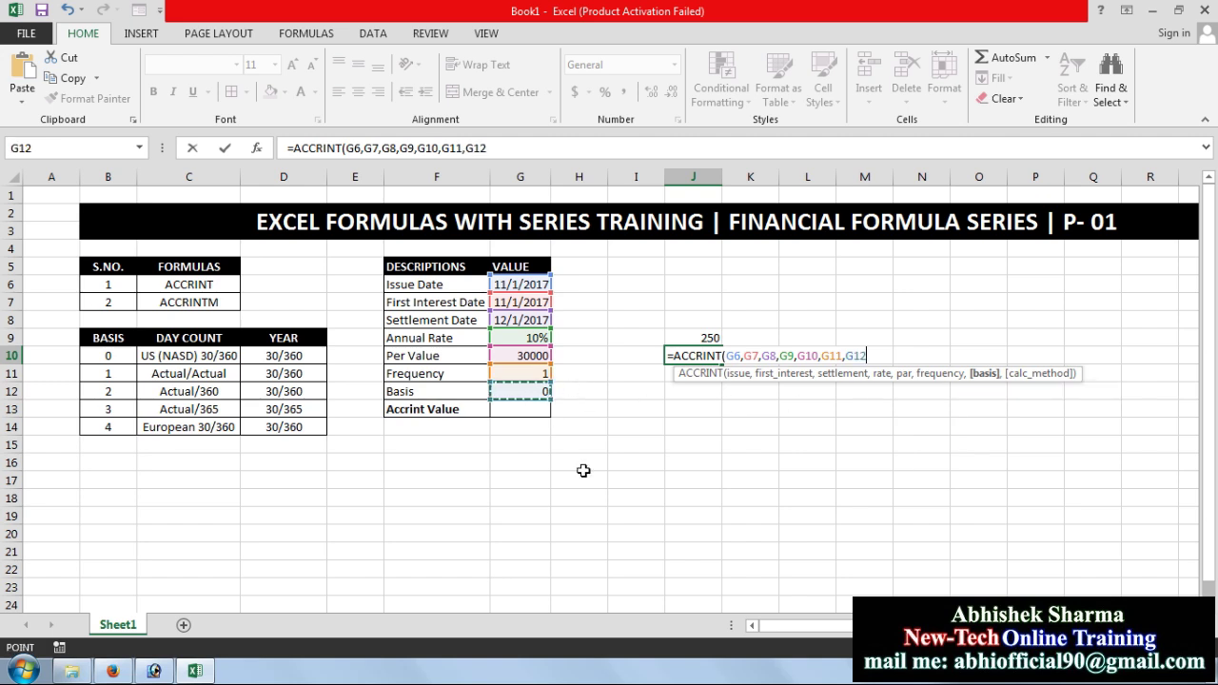
pyautogui.write(')')
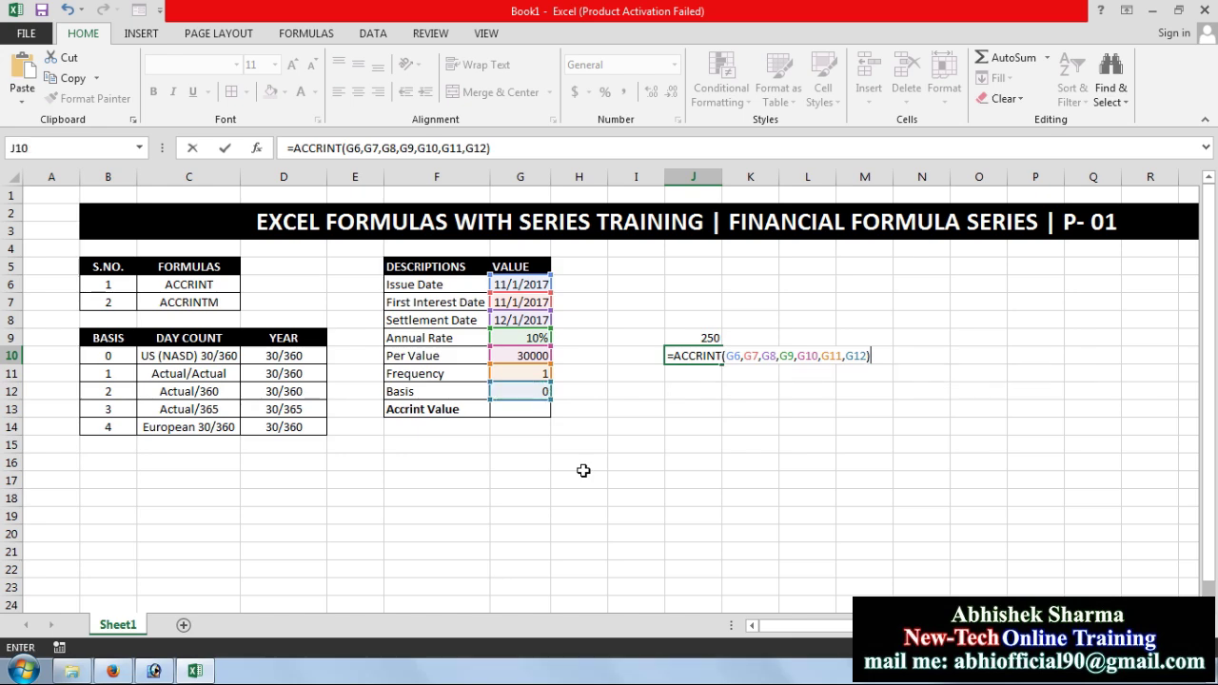
pyautogui.press('Return')
# Clear the duplicate in J10 and move the ACCRINT result from J9 into G13
pyautogui.click(715, 356)
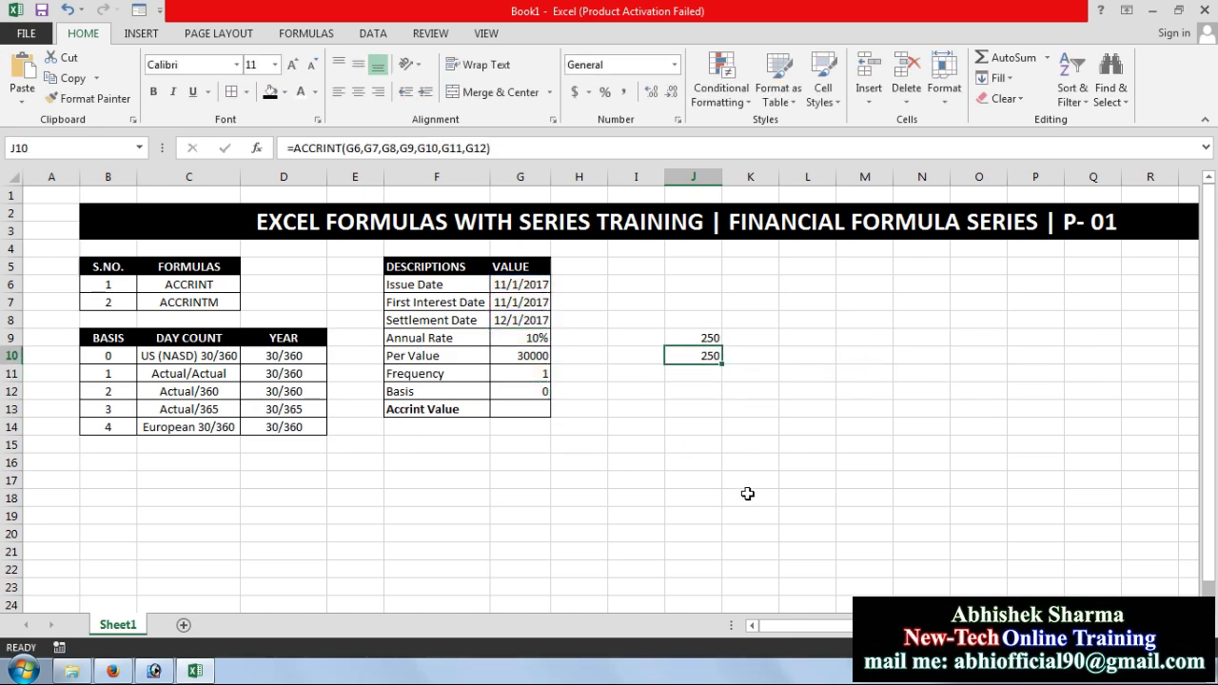
pyautogui.press('Delete')
pyautogui.click(706, 337)
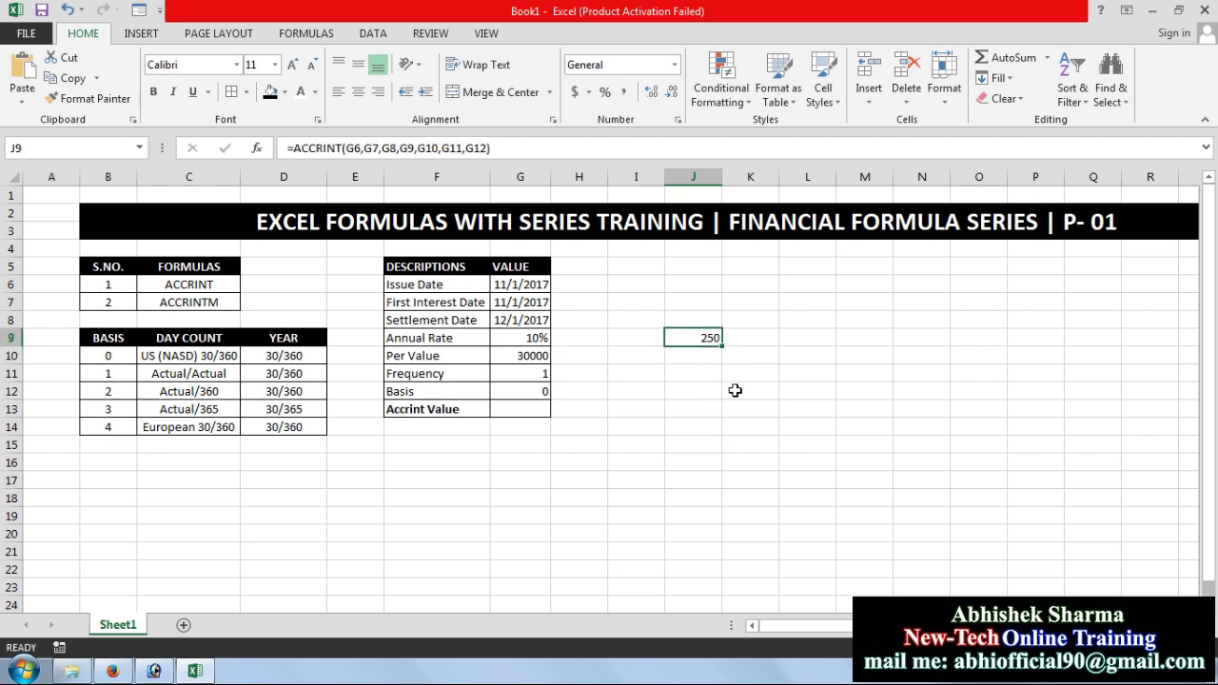
pyautogui.hotkey('ctrl', 'c')
pyautogui.click(537, 409)
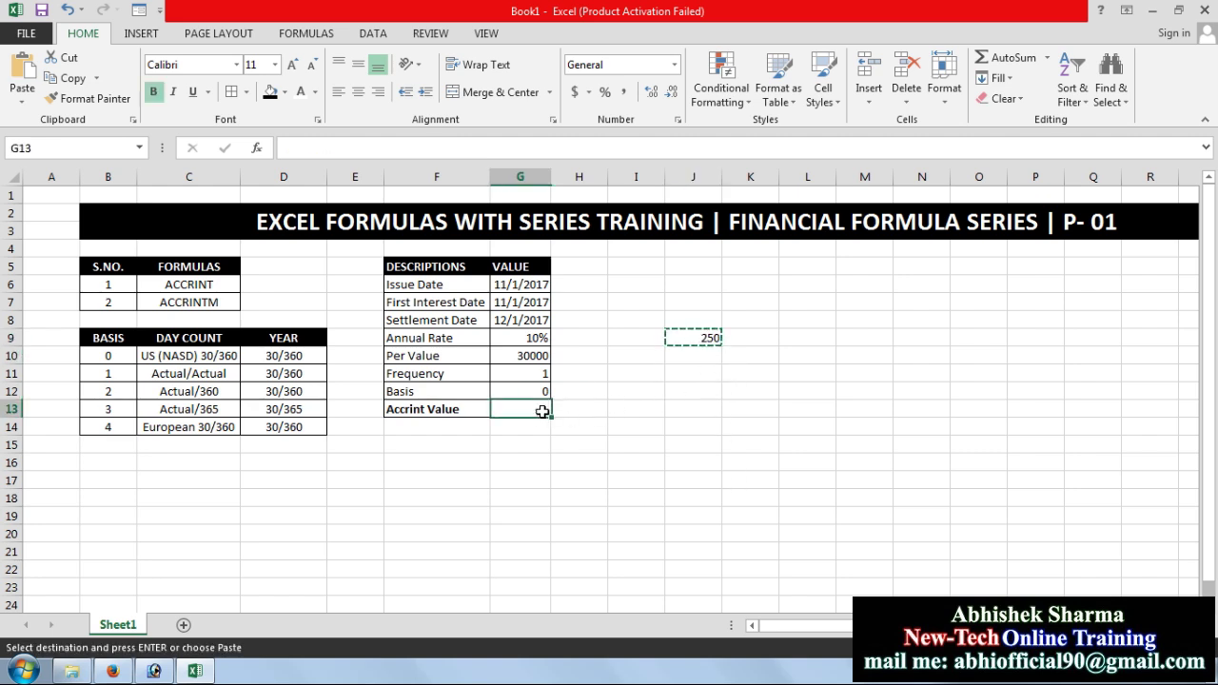
pyautogui.hotkey('ctrl', 'v')
# Check the ACCRINT formula references in G13, keeping the 250 result
pyautogui.click(556, 413)
pyautogui.click(539, 409)
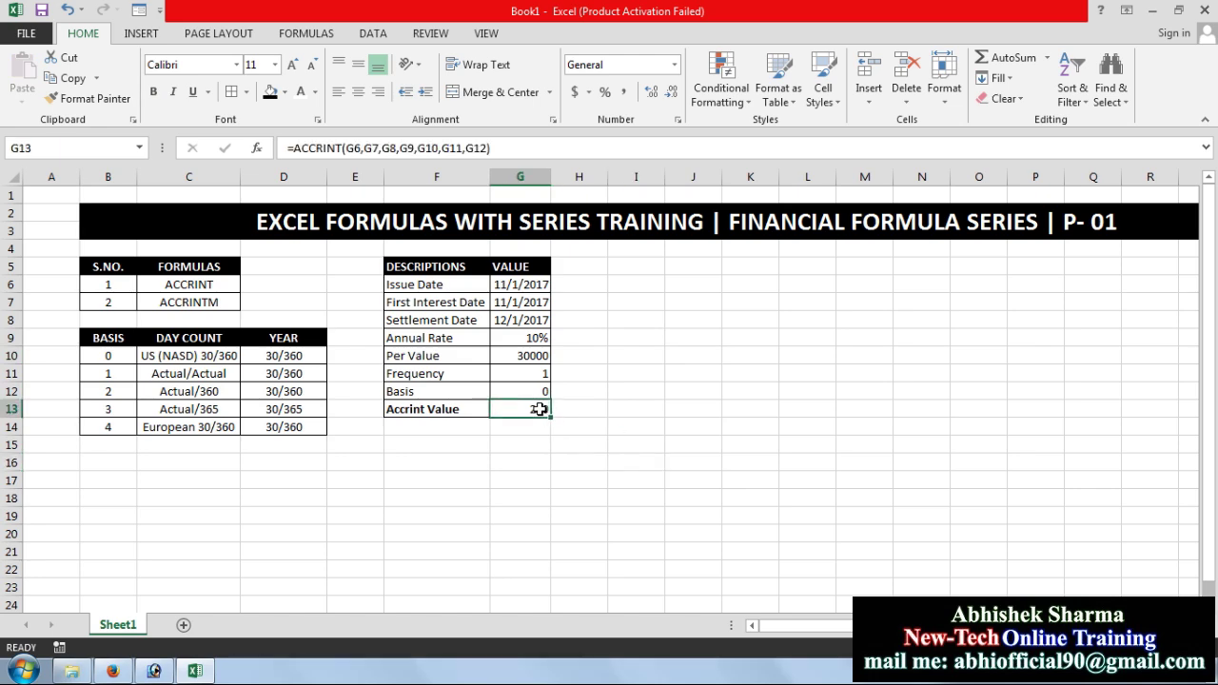
pyautogui.doubleClick(540, 409)
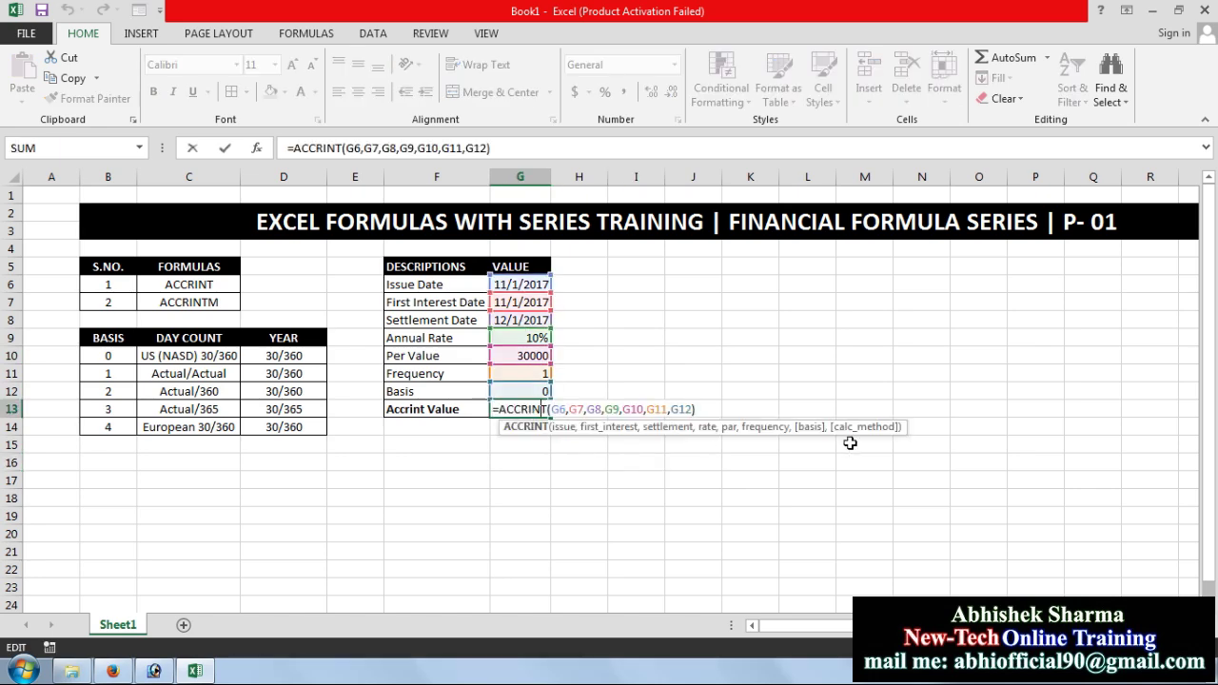
pyautogui.press('Return')
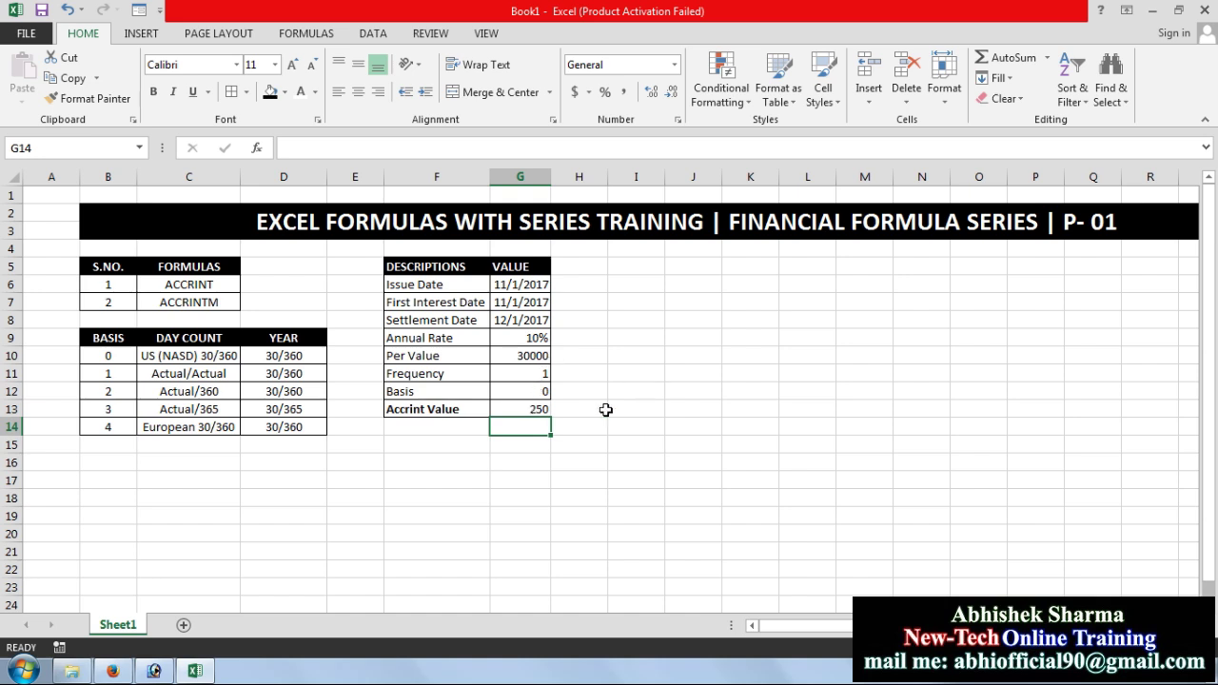
pyautogui.click(628, 285)
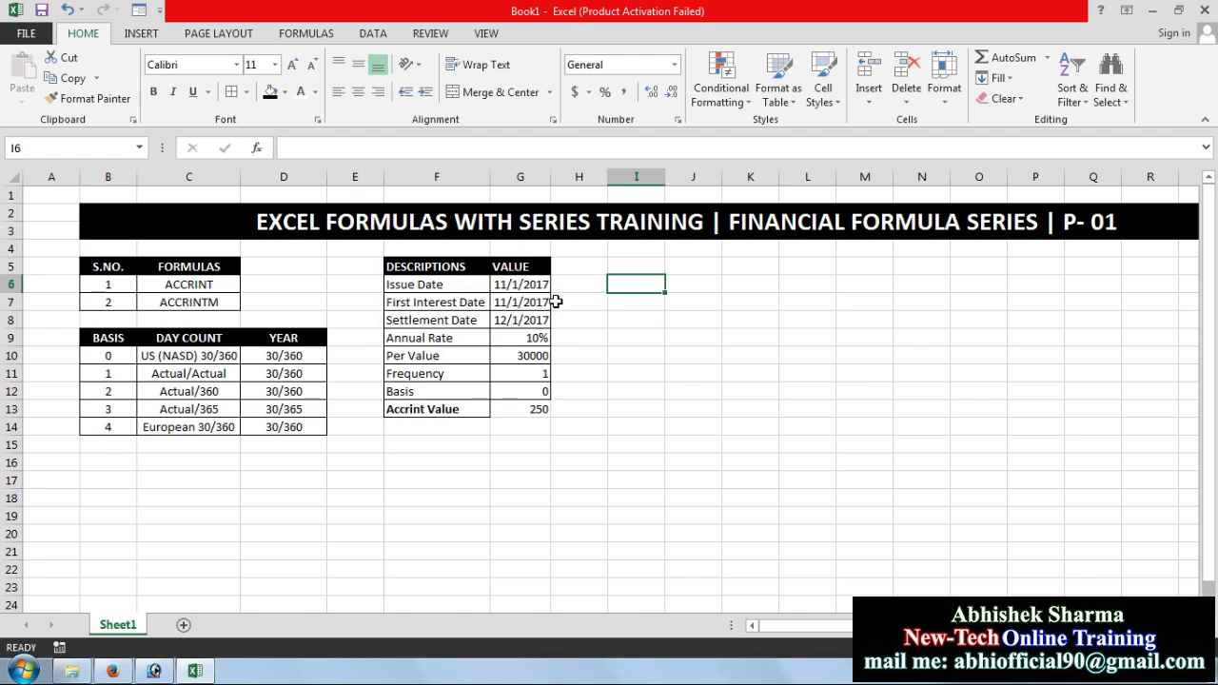
# Enter the heading 'Value' in I5 and 30000 below it in I6
pyautogui.click(632, 268)
pyautogui.write('value')
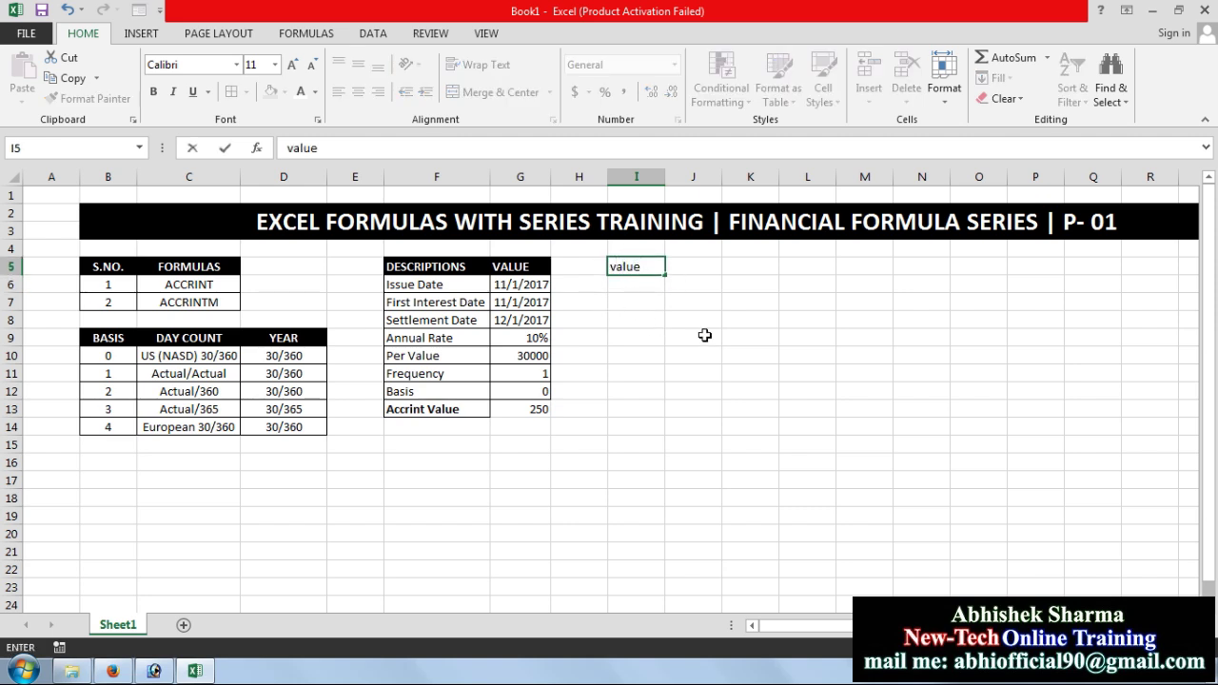
pyautogui.press('Return')
pyautogui.press('Up')
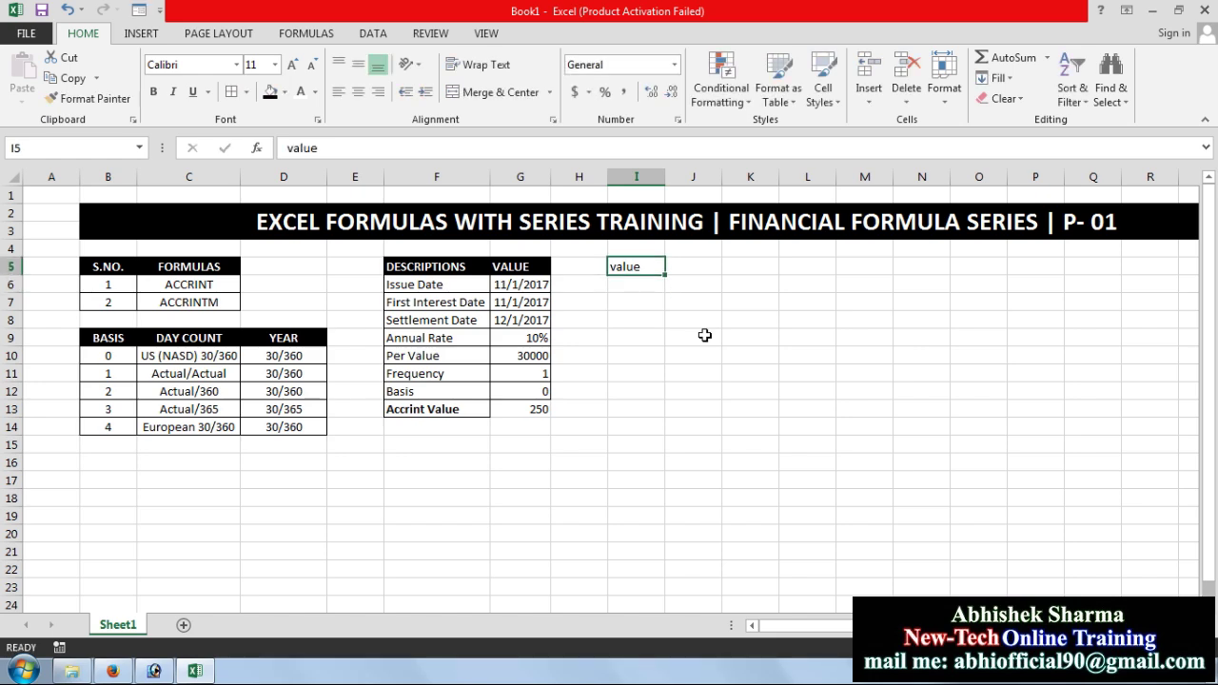
pyautogui.write('V')
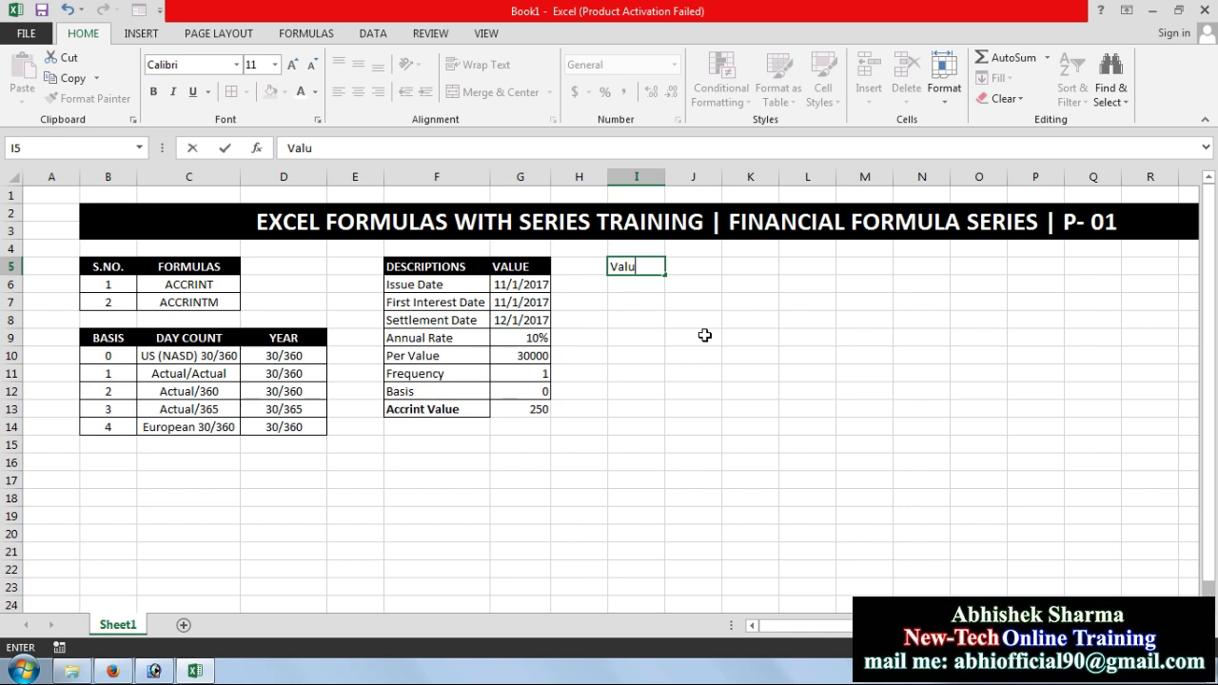
pyautogui.press('Tab')
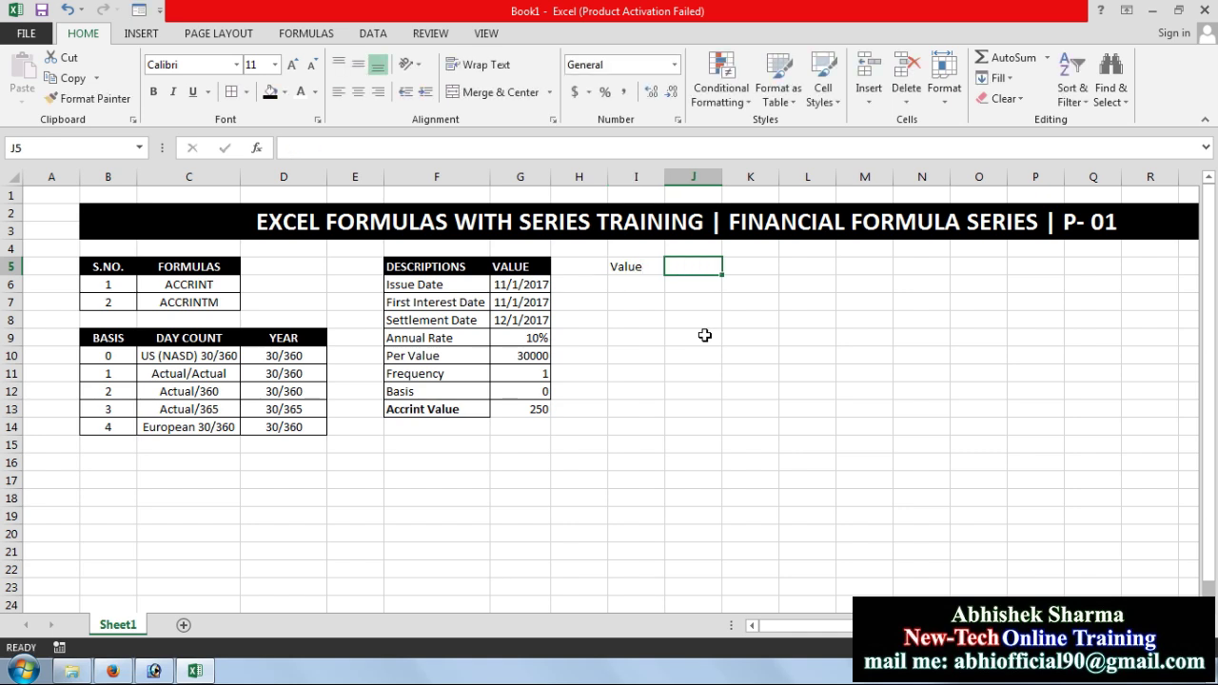
pyautogui.press('Down')
pyautogui.press('Left')
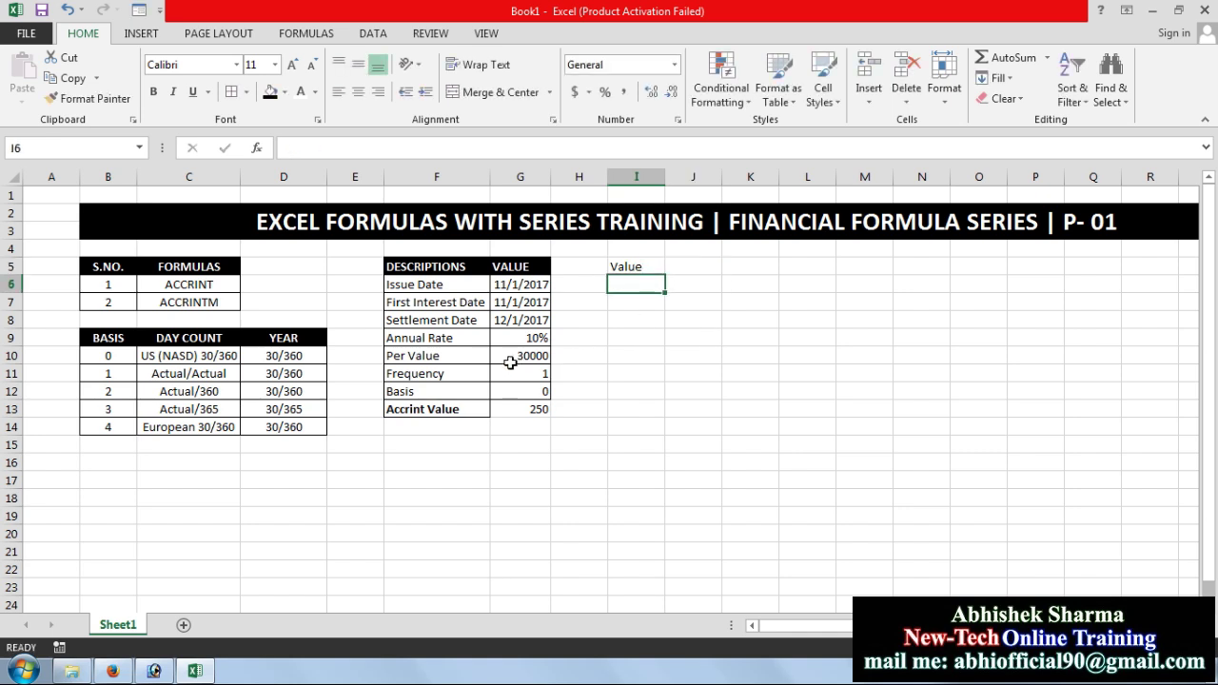
pyautogui.write('30000')
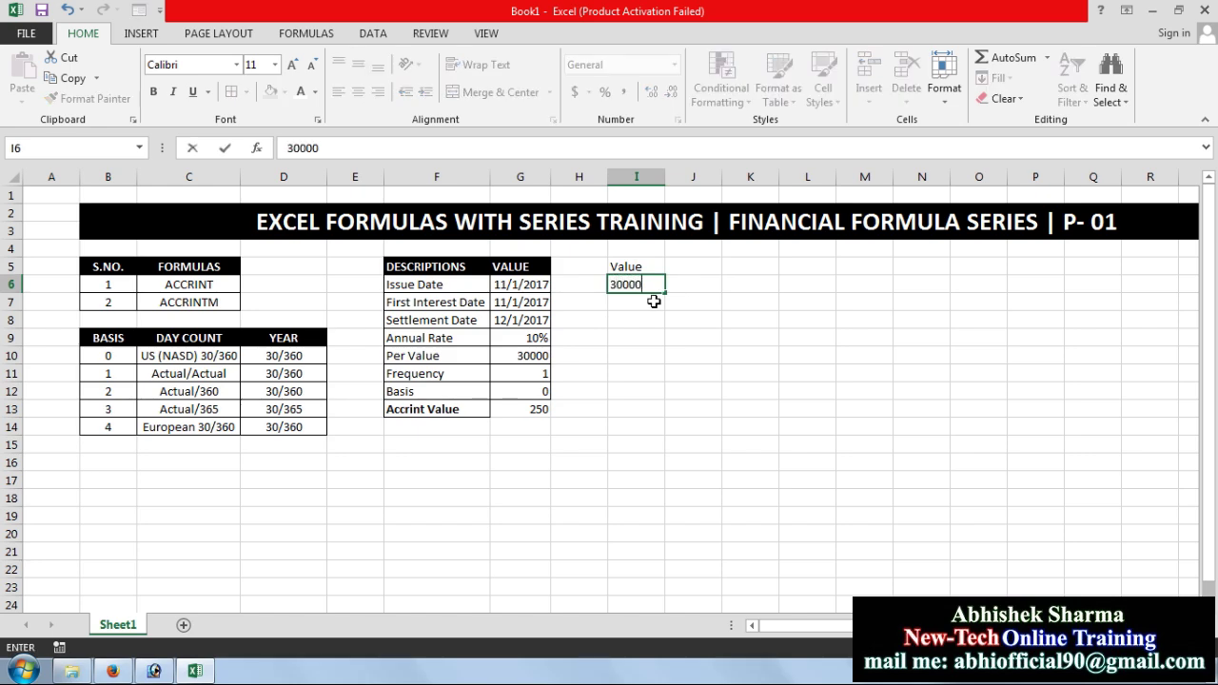
pyautogui.click(654, 301)
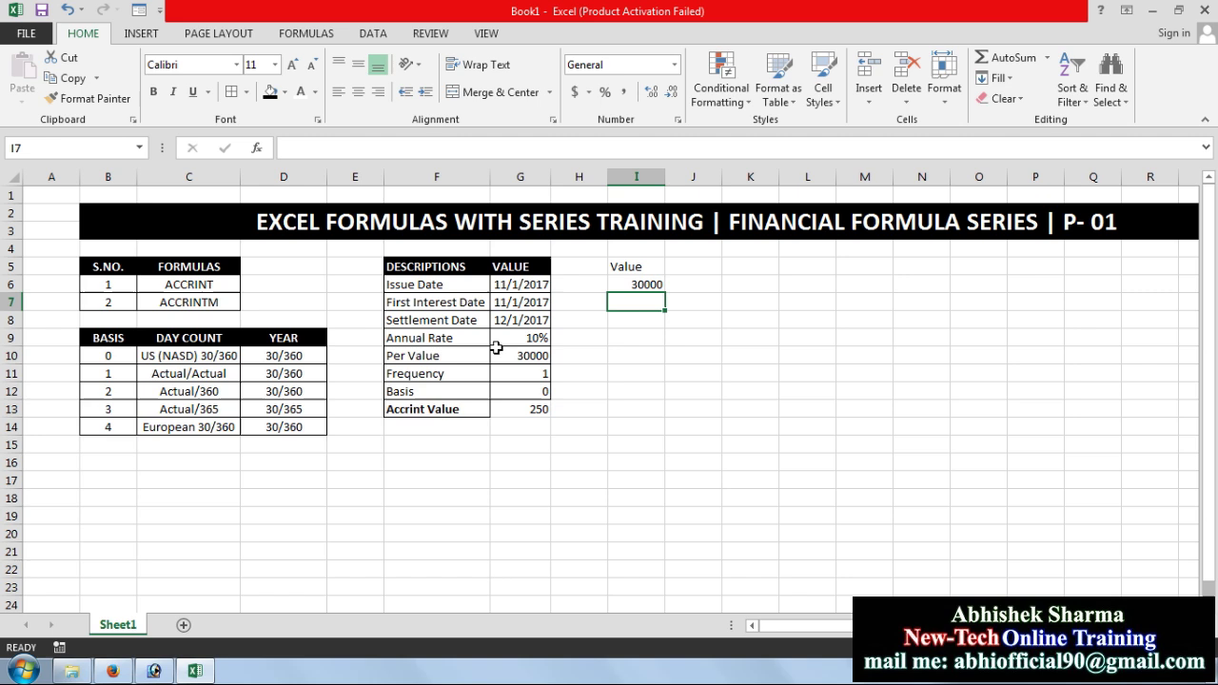
# Enter the heading 'Rate' in J5 and 10% below it in J6
pyautogui.click(716, 264)
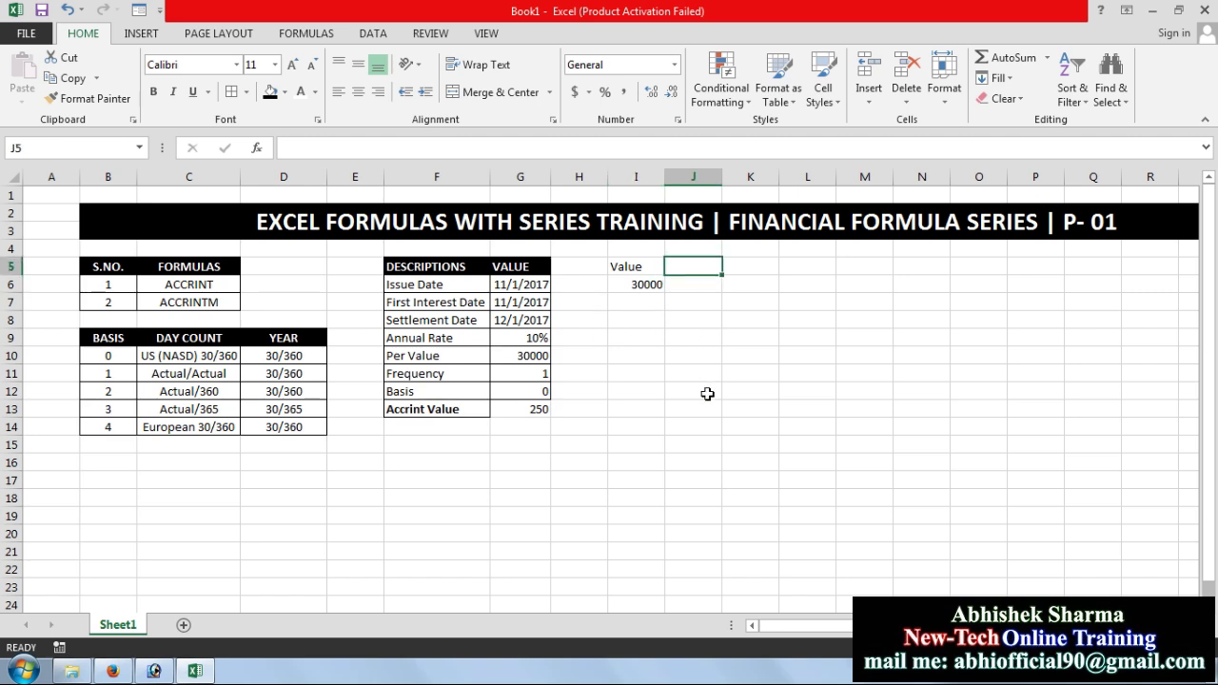
pyautogui.write('Rate')
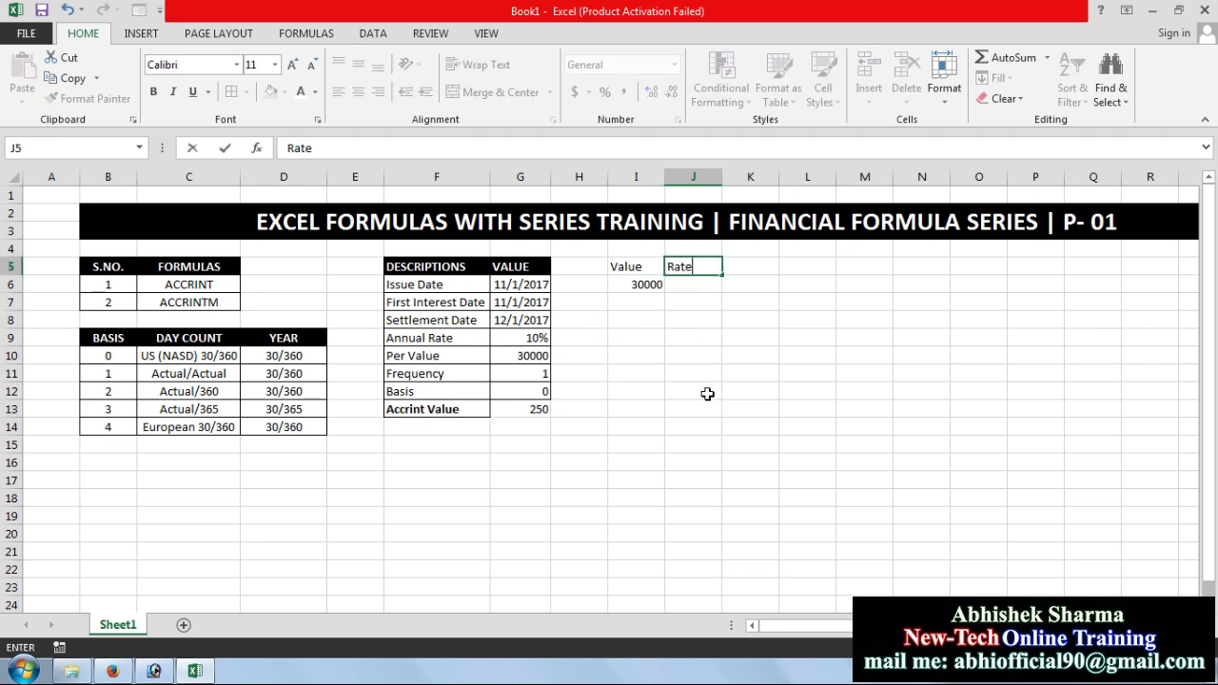
pyautogui.click(700, 285)
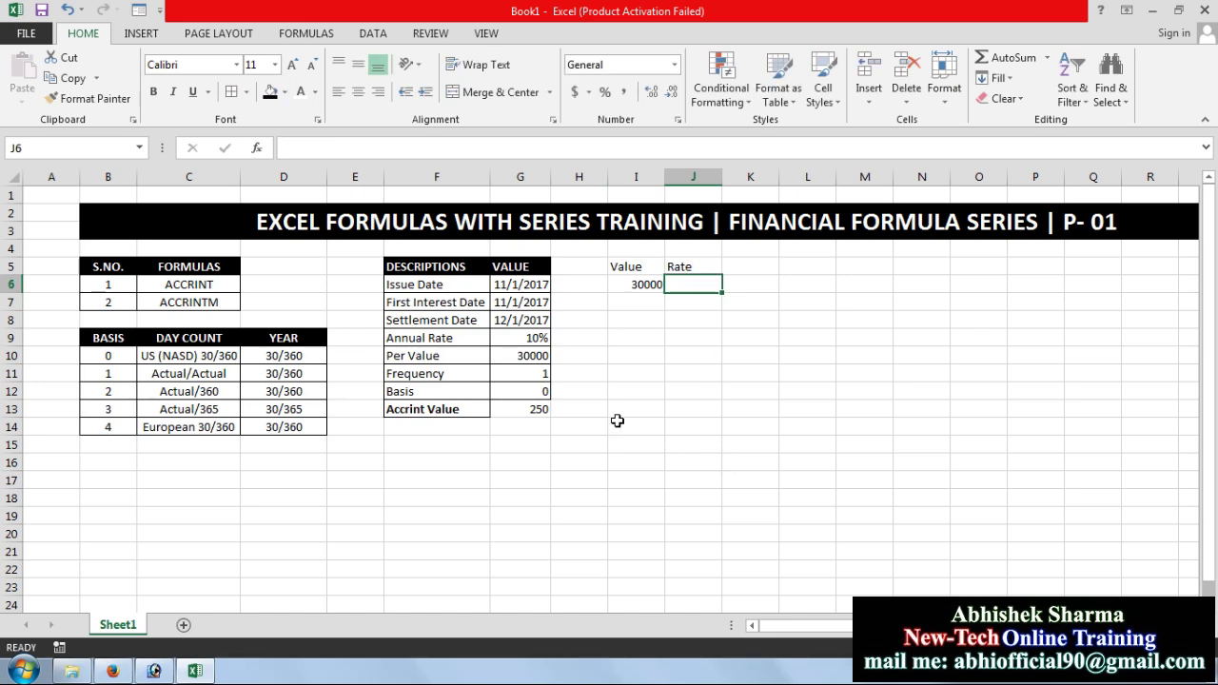
pyautogui.write('10')
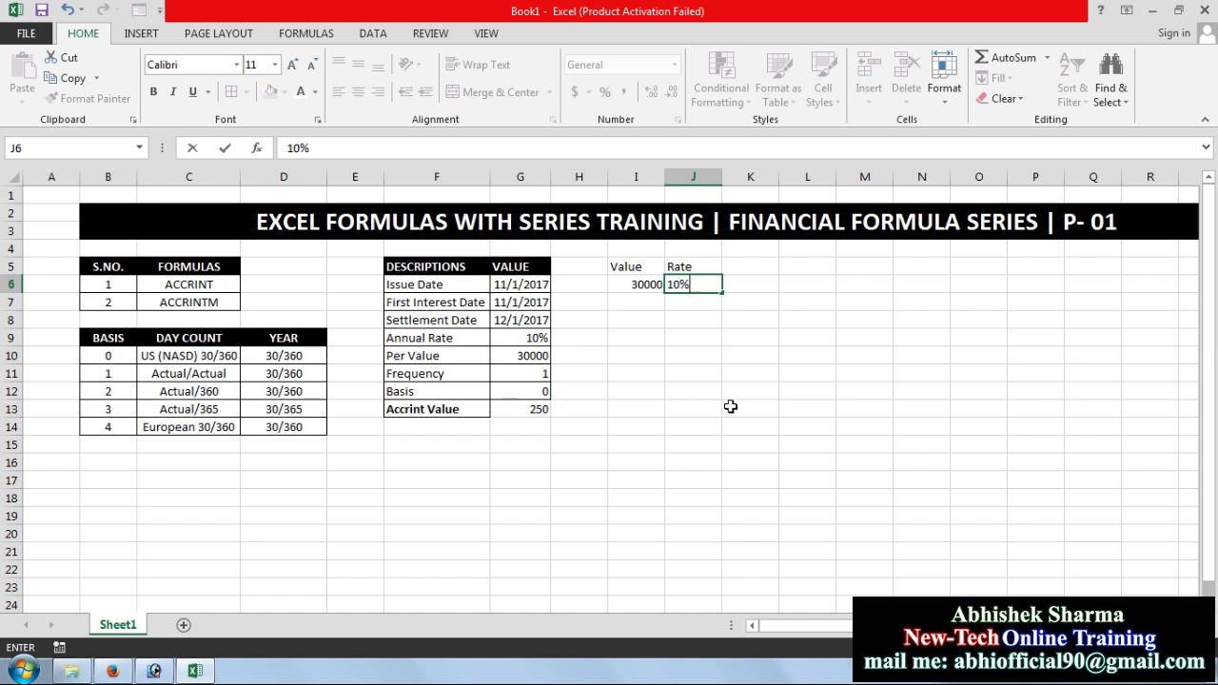
pyautogui.press('Return')
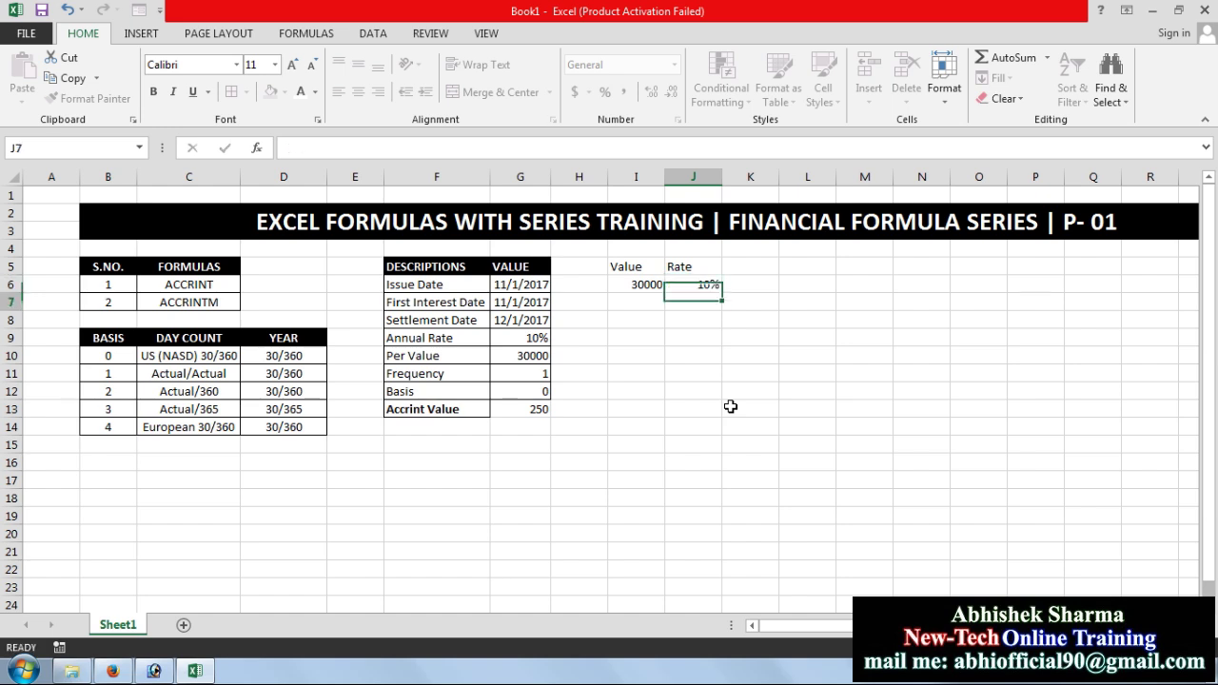
pyautogui.click(744, 270)
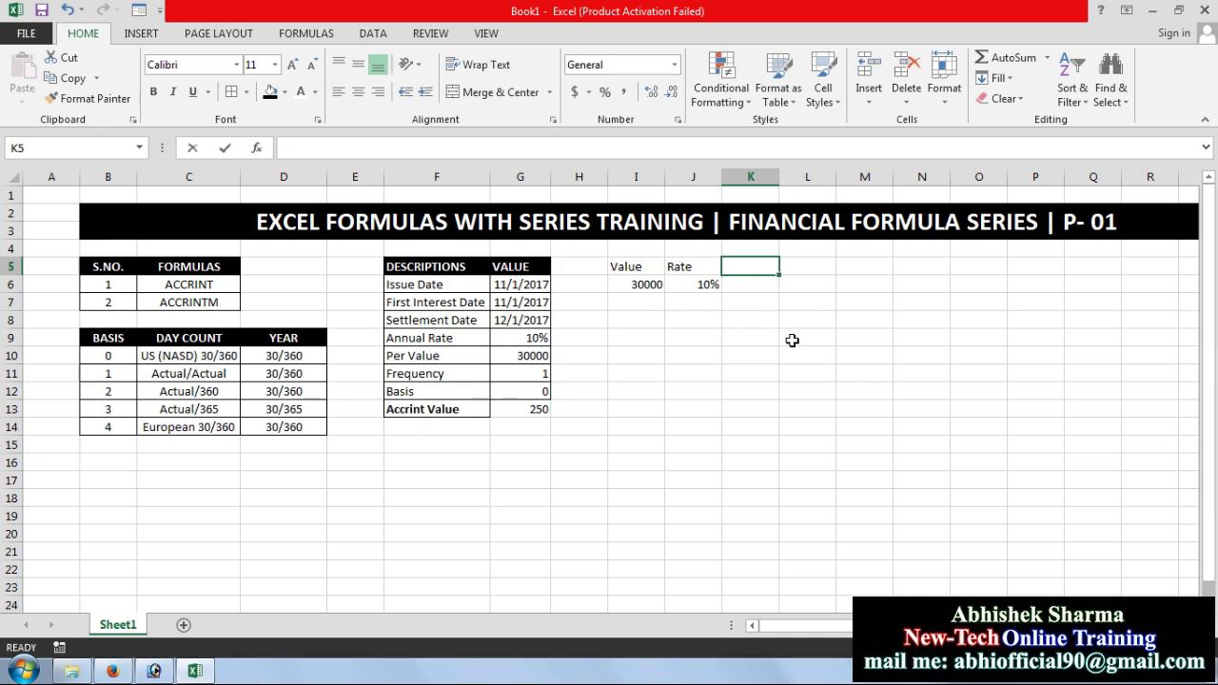
# Head K5 'Interest' and enter =I6*J6 in K6, giving 3000
pyautogui.write('Interest')
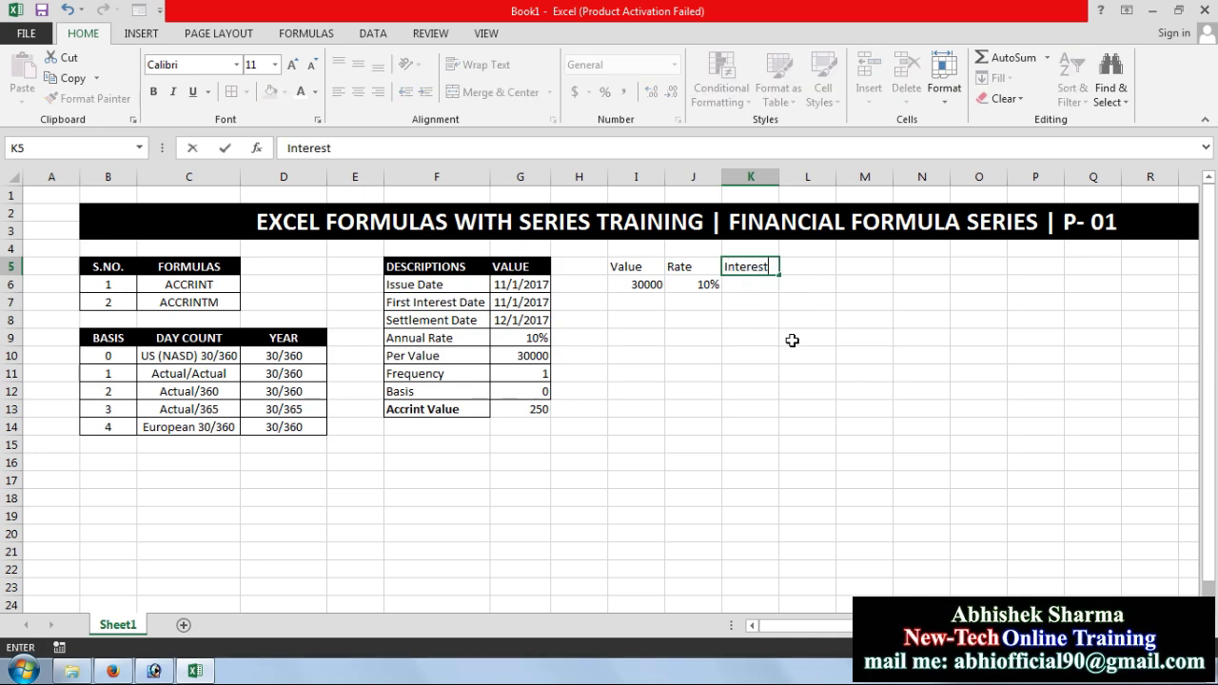
pyautogui.press('Return')
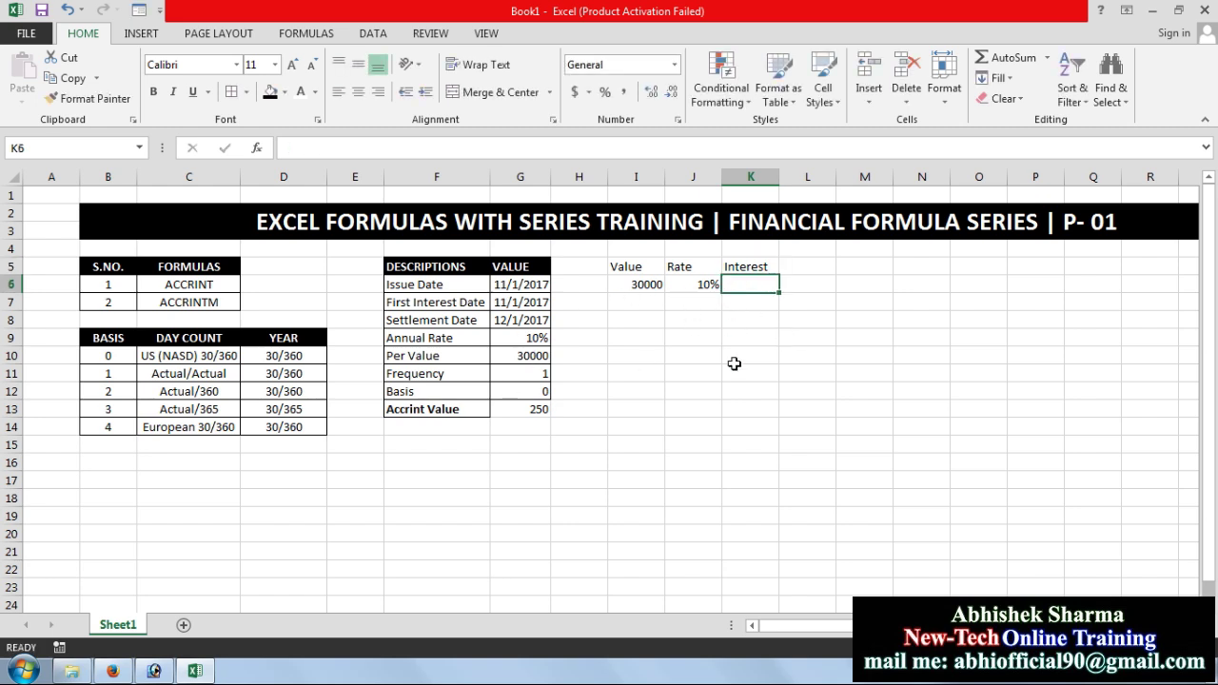
pyautogui.write('=')
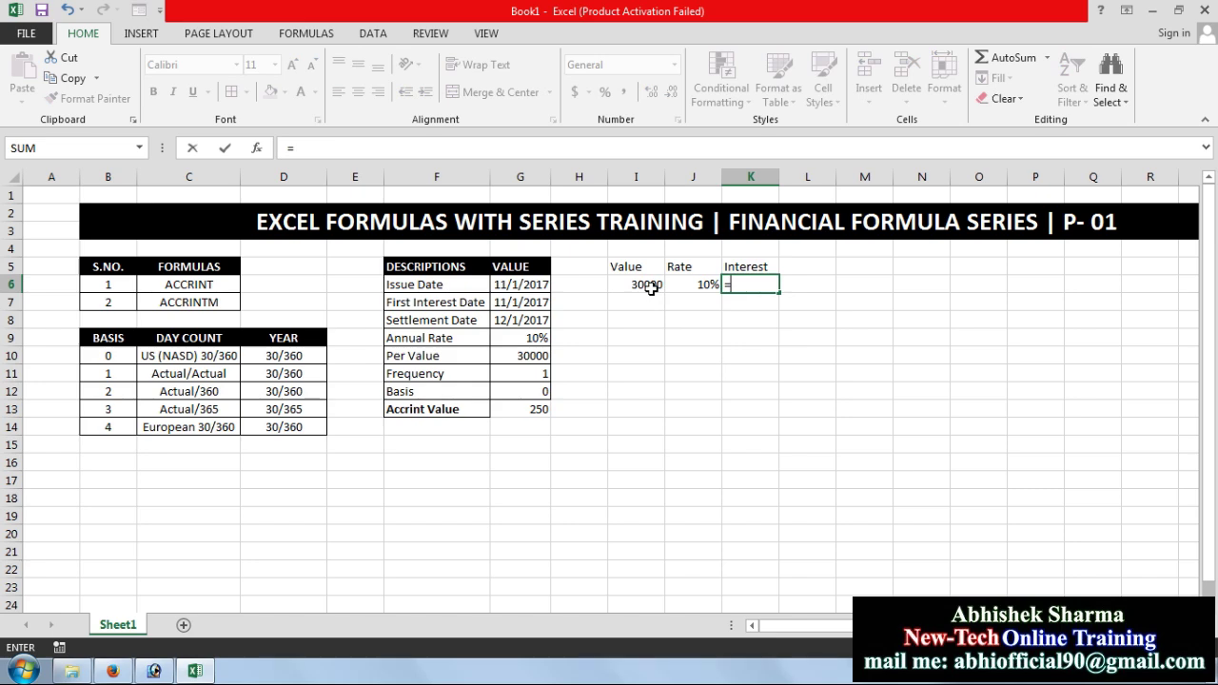
pyautogui.click(649, 285)
pyautogui.write('*')
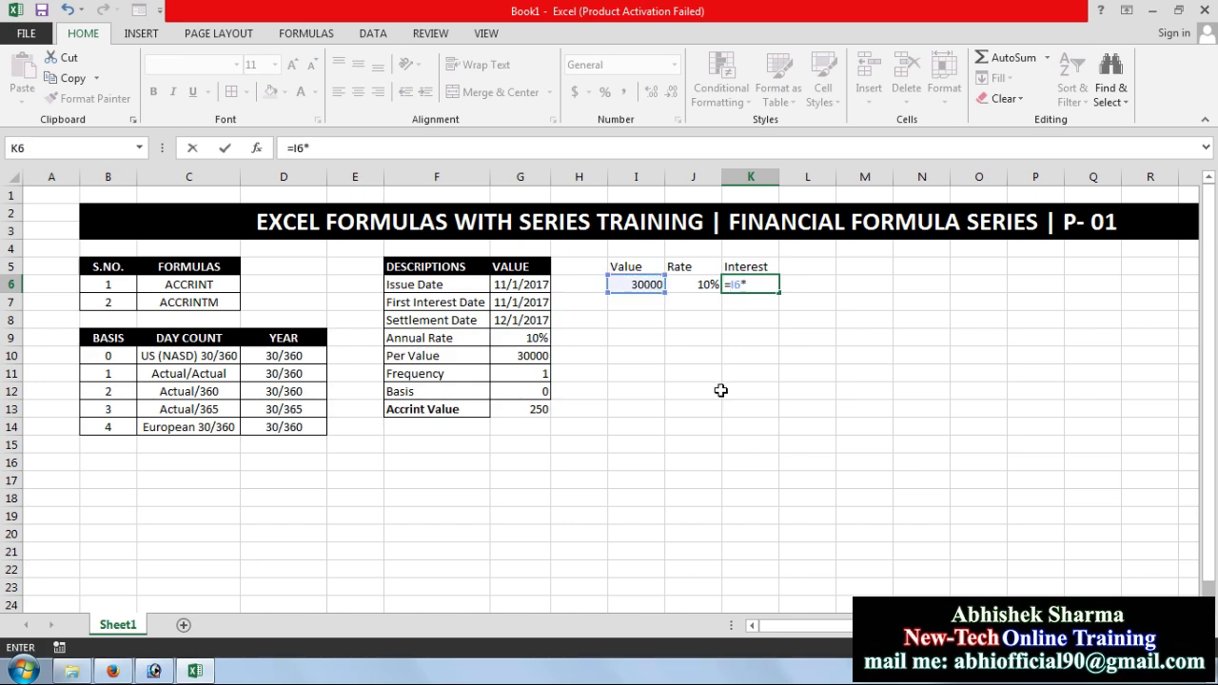
pyautogui.click(698, 285)
pyautogui.press('Return')
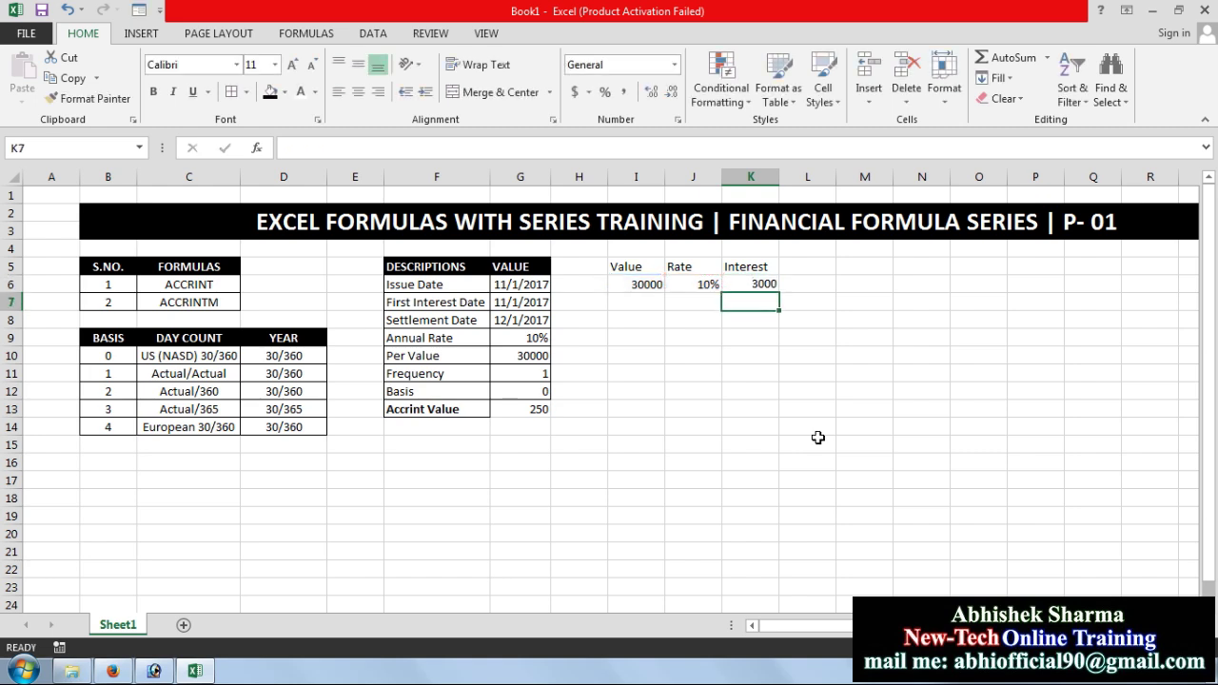
pyautogui.click(767, 286)
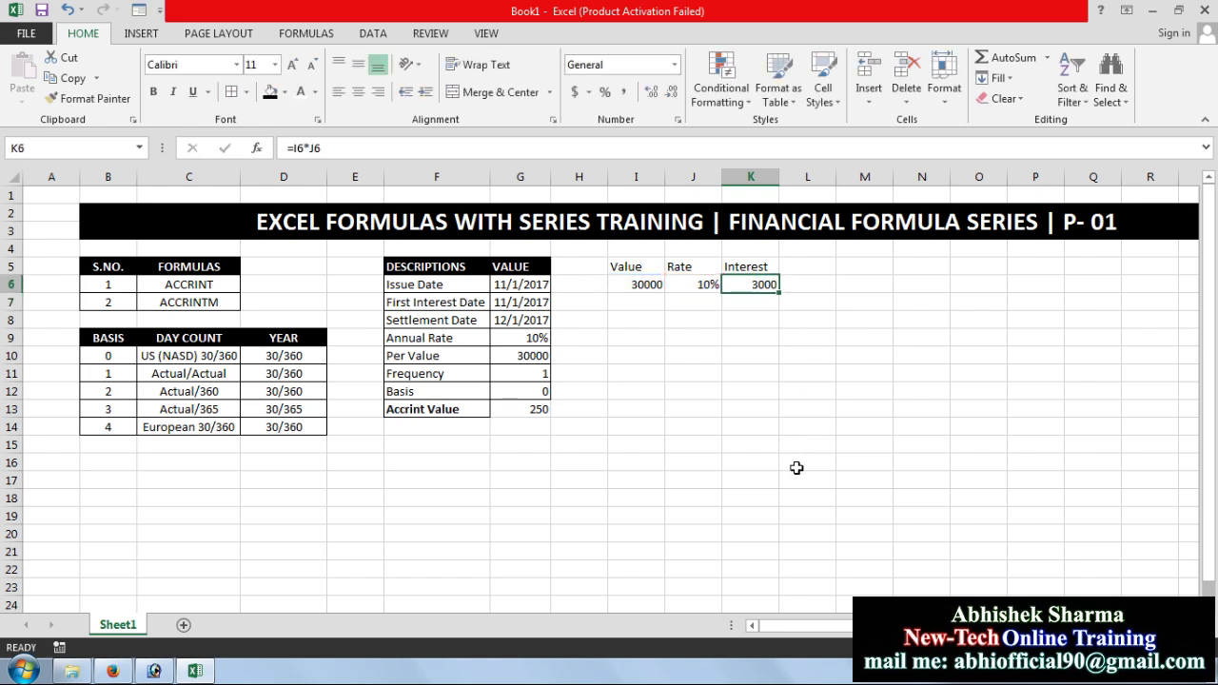
# Add a 'Term' heading in L5 with the value 12 in L6
pyautogui.click(814, 266)
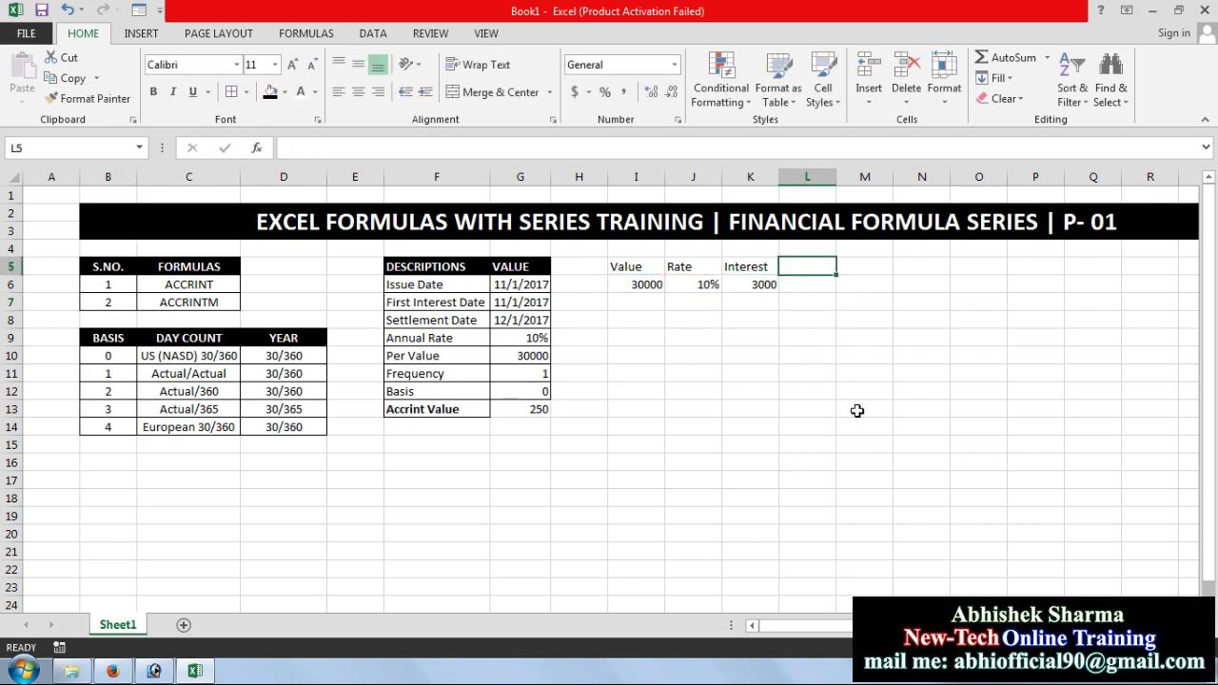
pyautogui.write('Term')
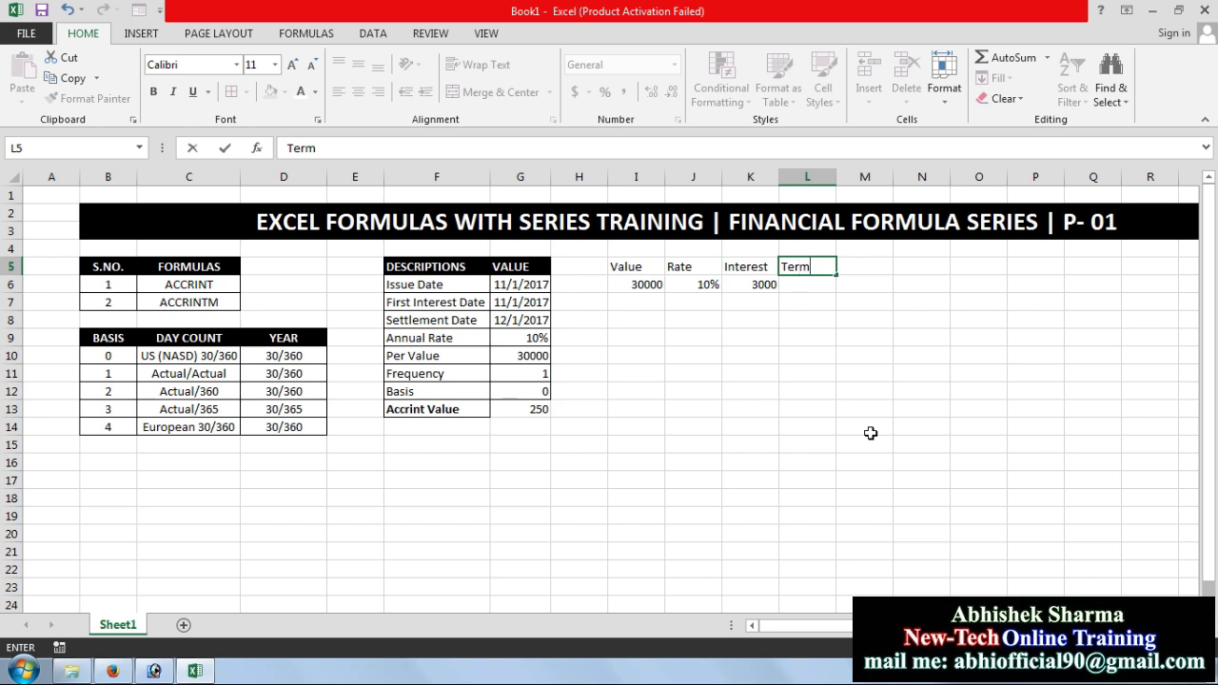
pyautogui.press('Return')
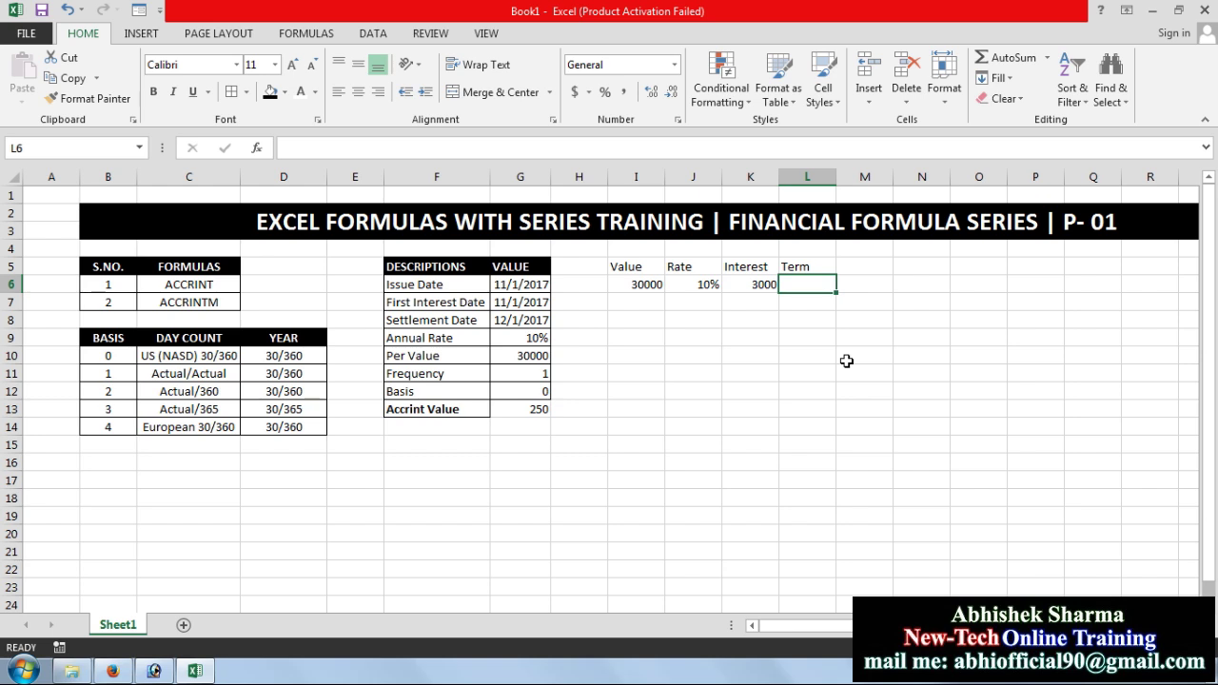
pyautogui.write('12')
pyautogui.press('Return')
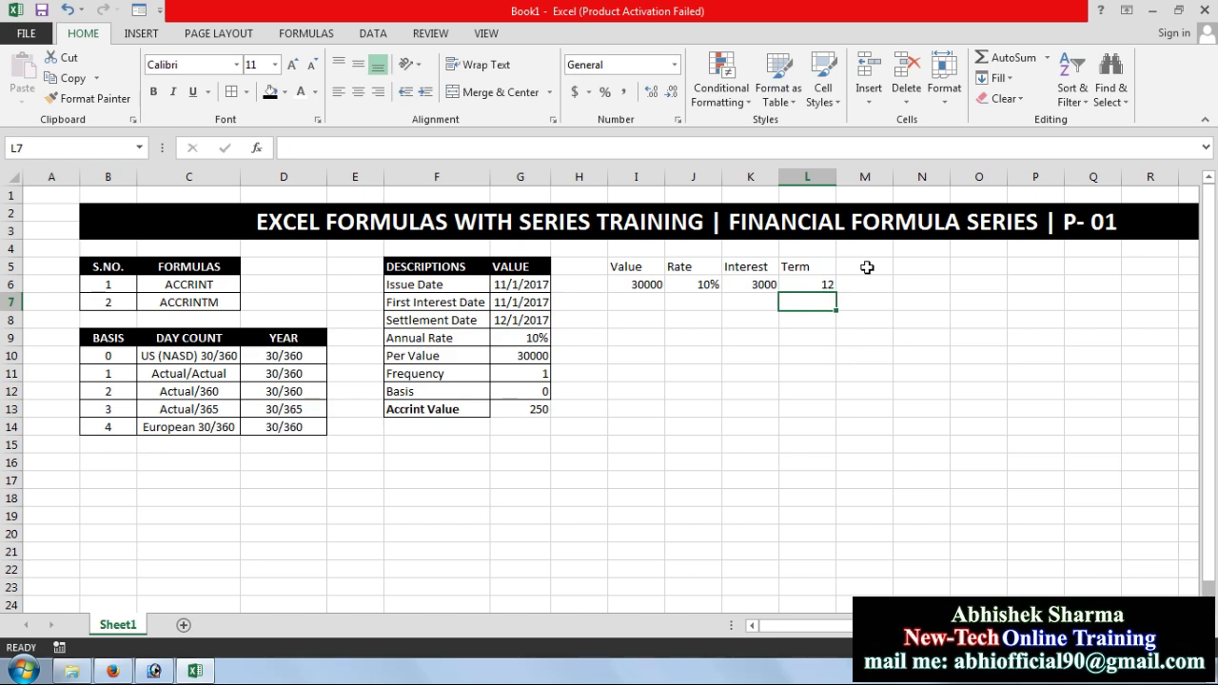
pyautogui.click(787, 285)
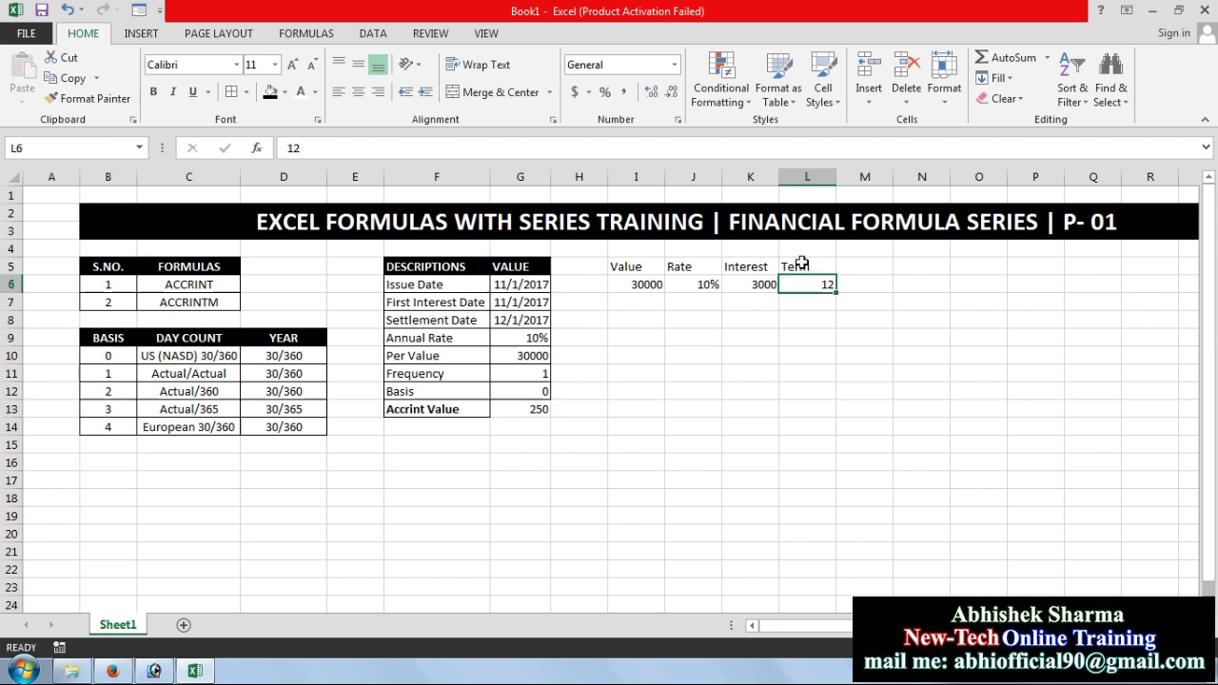
# Add a 'Monthly Interest' heading in M5 and autofit column M to fit it
pyautogui.click(856, 267)
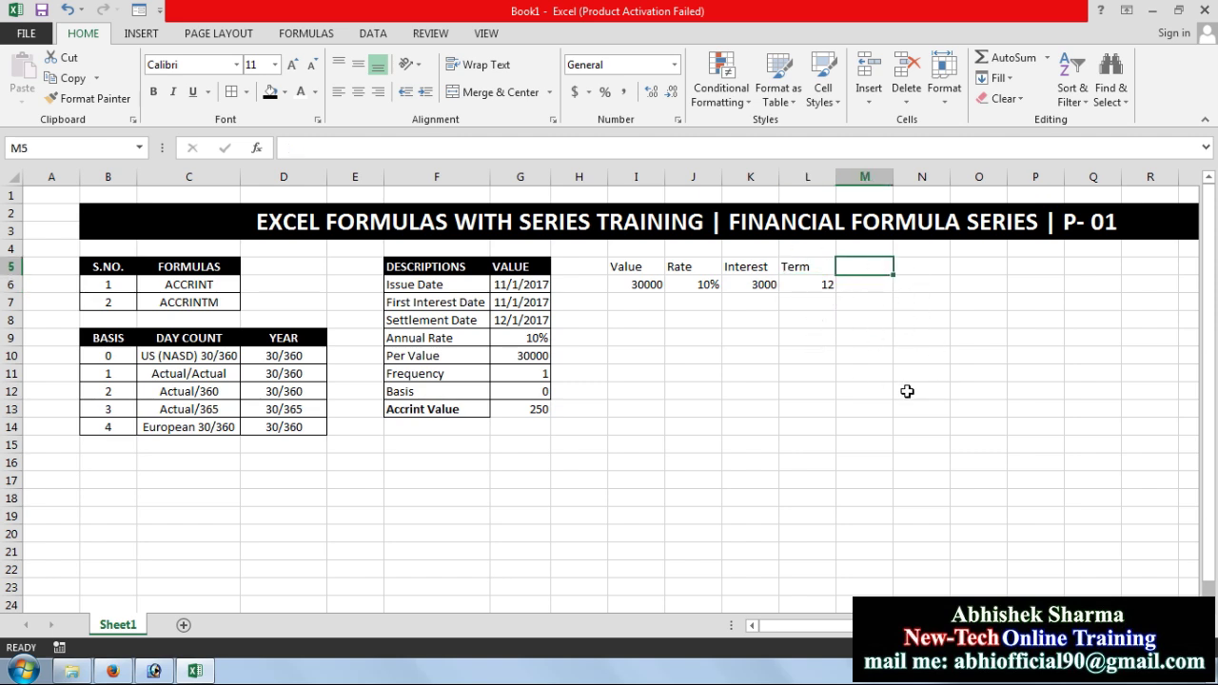
pyautogui.write('Monthly Interest')
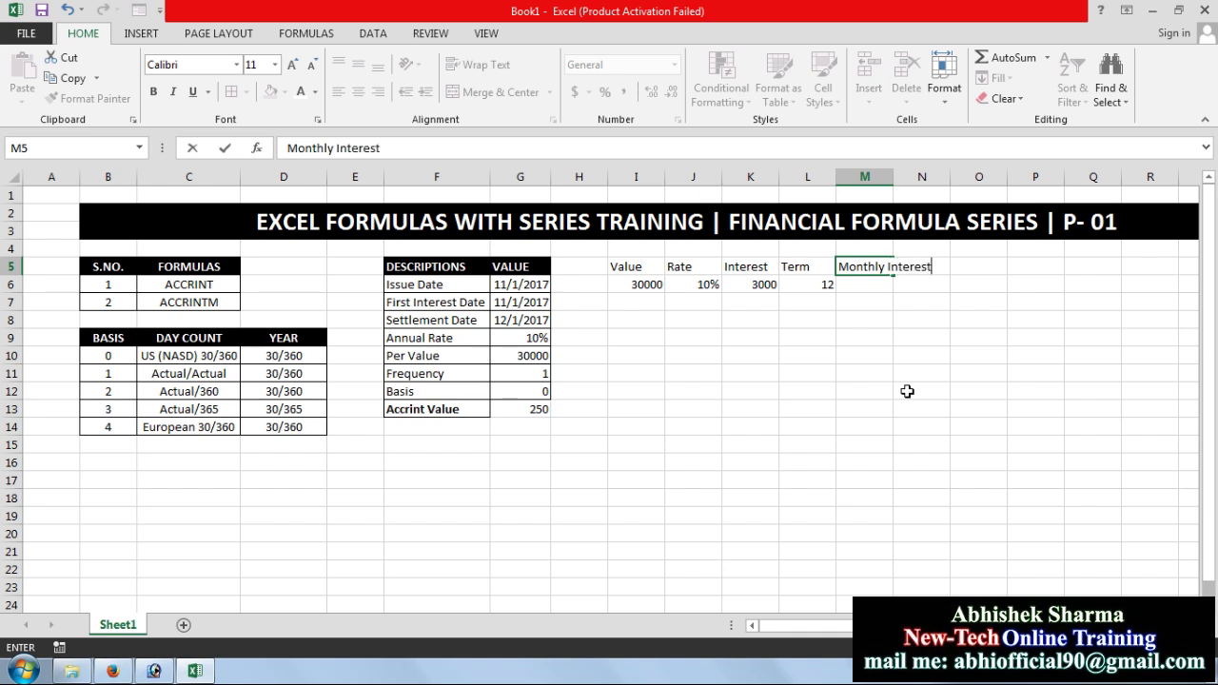
pyautogui.press('Return')
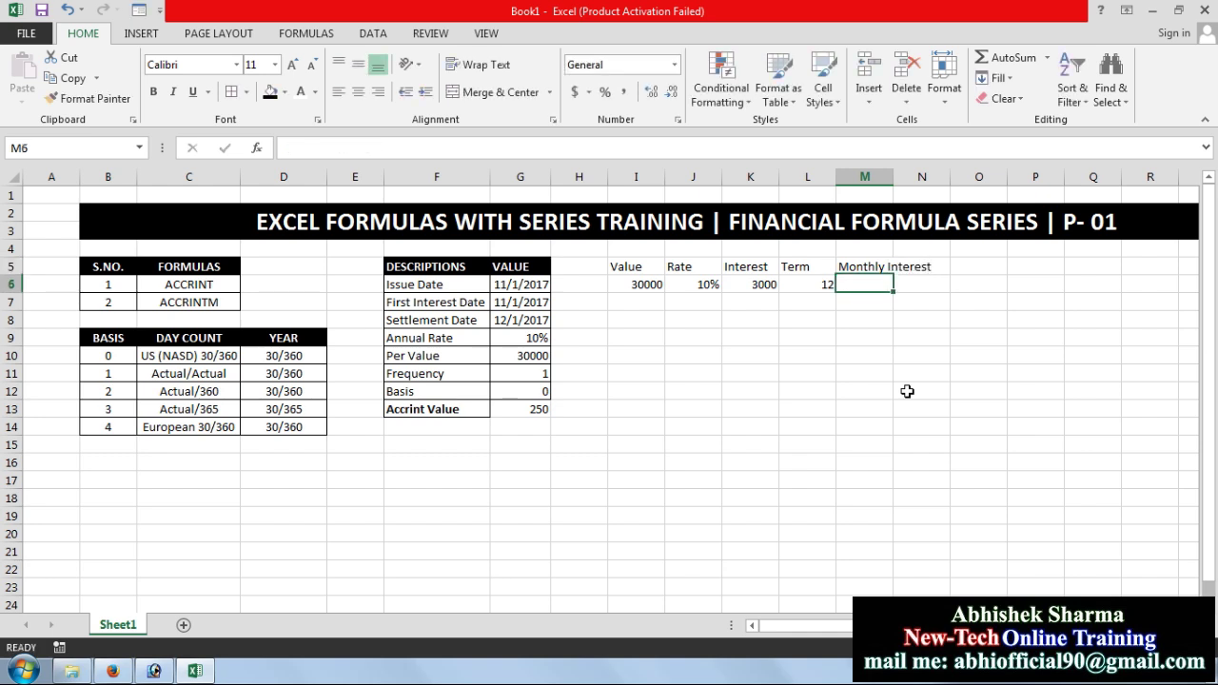
pyautogui.click(772, 285)
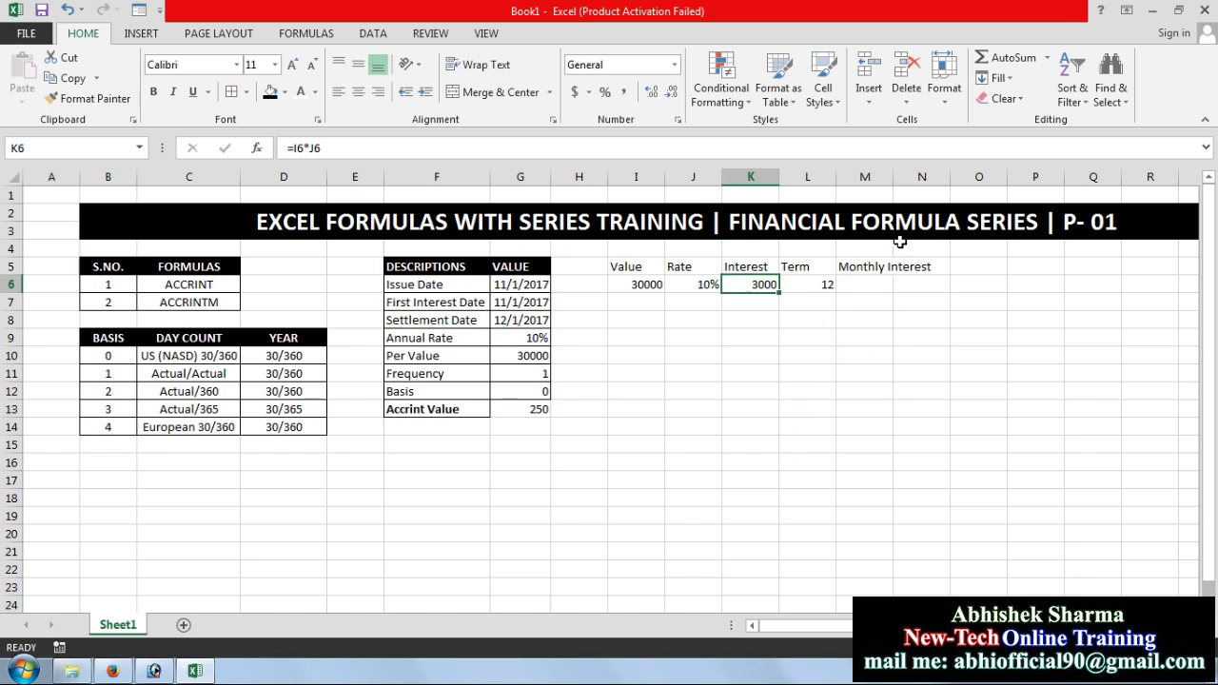
pyautogui.doubleClick(895, 175)
pyautogui.click(846, 284)
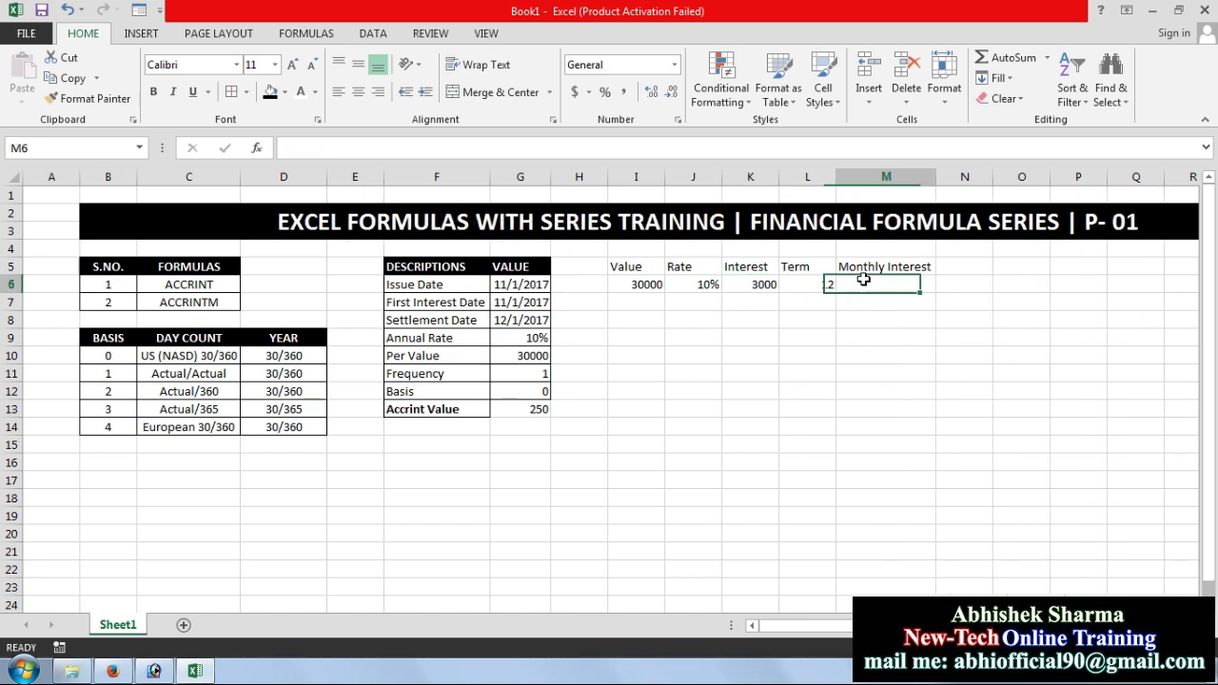
pyautogui.click(704, 285)
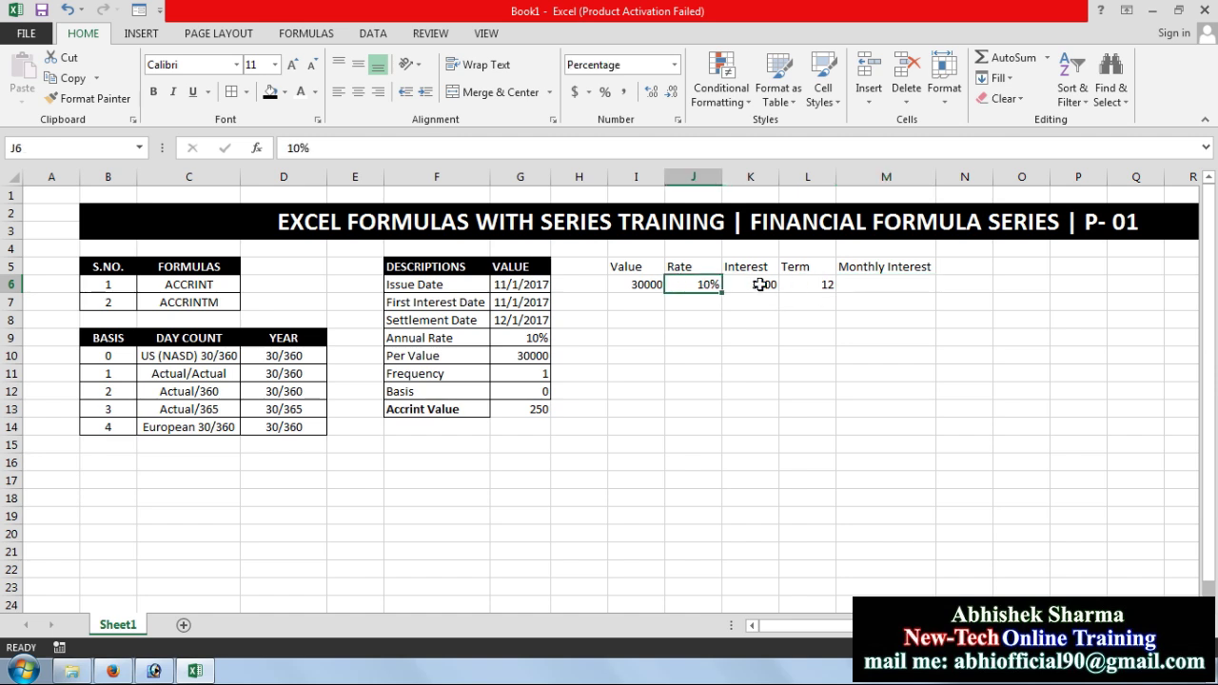
pyautogui.click(872, 285)
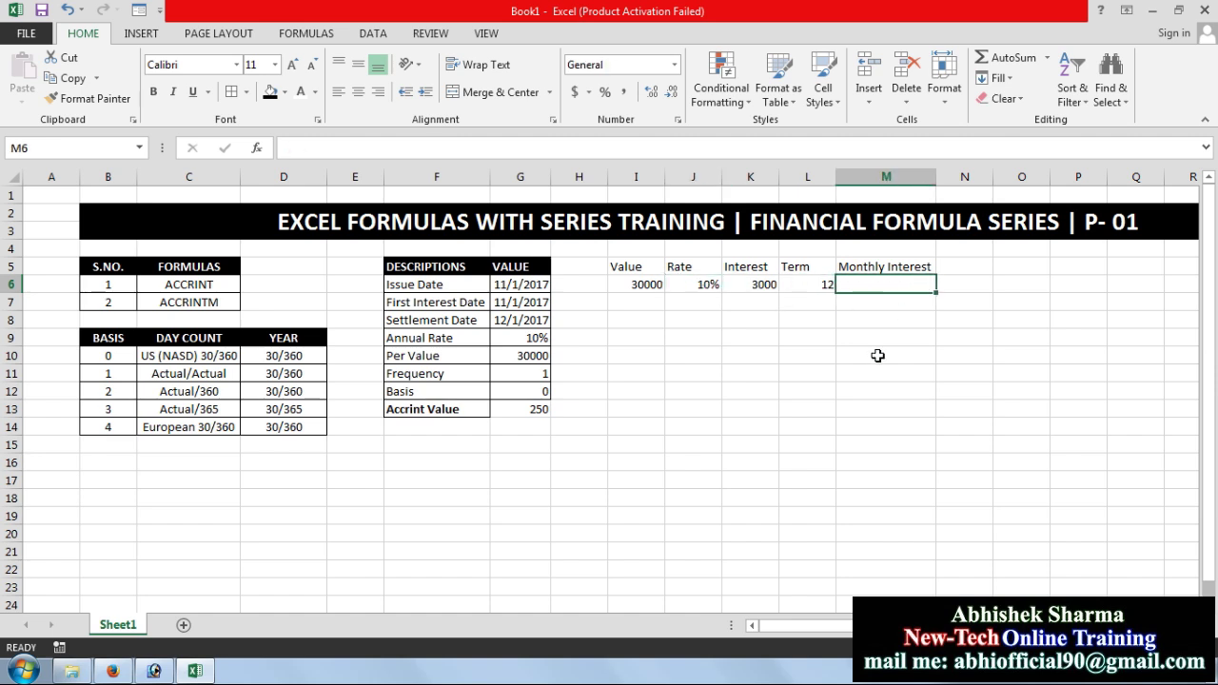
# Enter =K6/L6 in M6, giving 250 to match the ACCRINT result in G13
pyautogui.write('=')
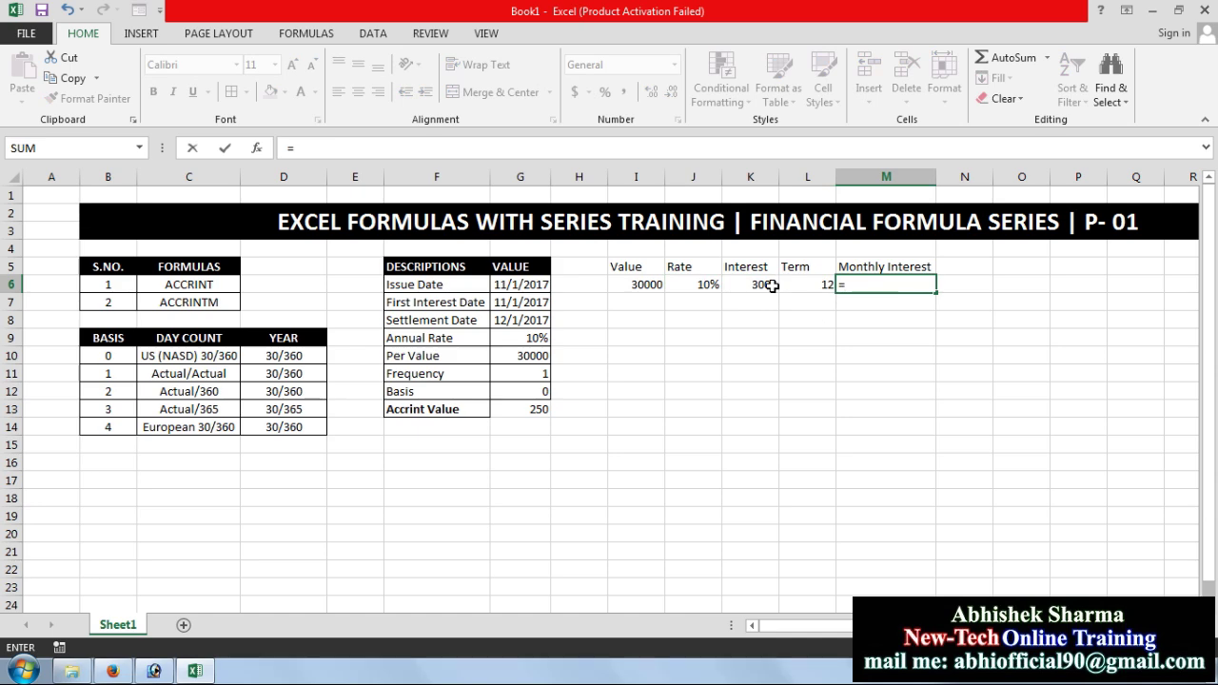
pyautogui.click(770, 284)
pyautogui.write('/')
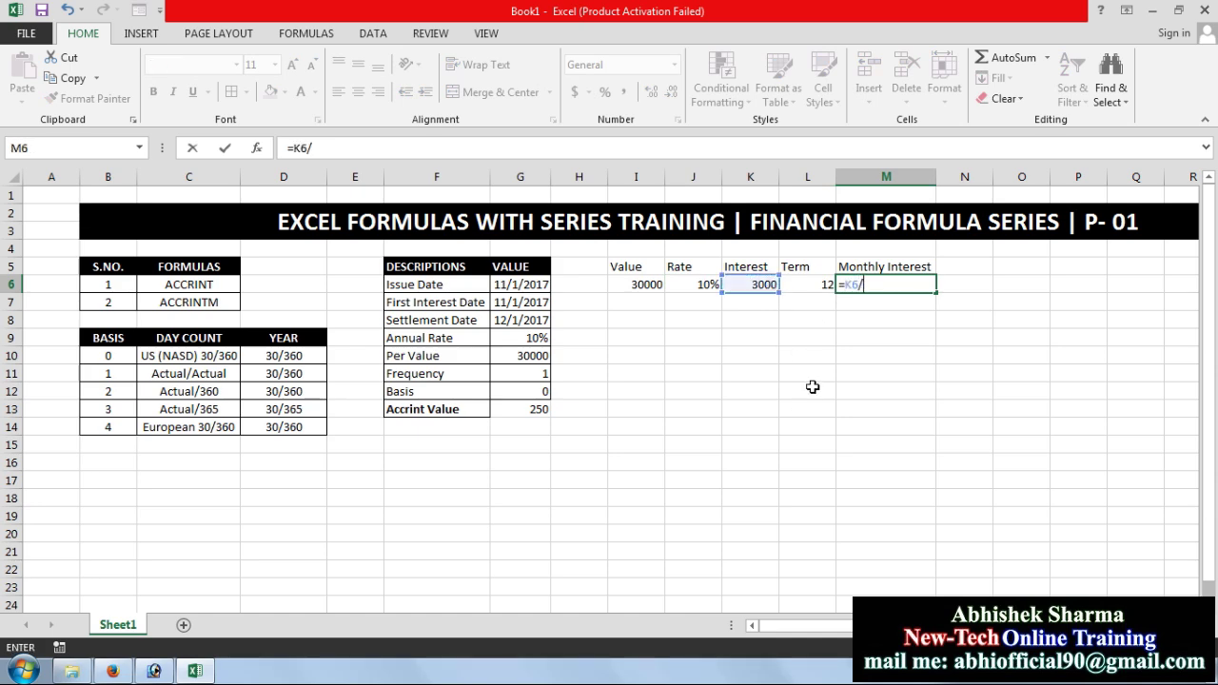
pyautogui.click(818, 286)
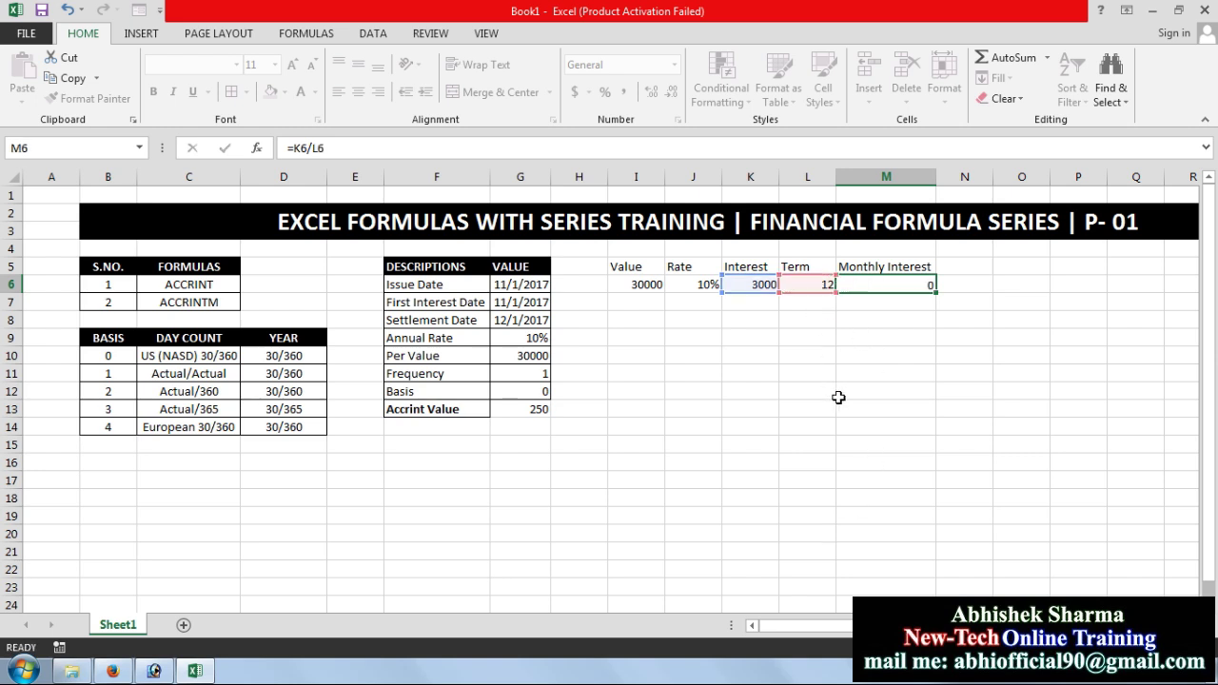
pyautogui.press('Return')
pyautogui.click(921, 284)
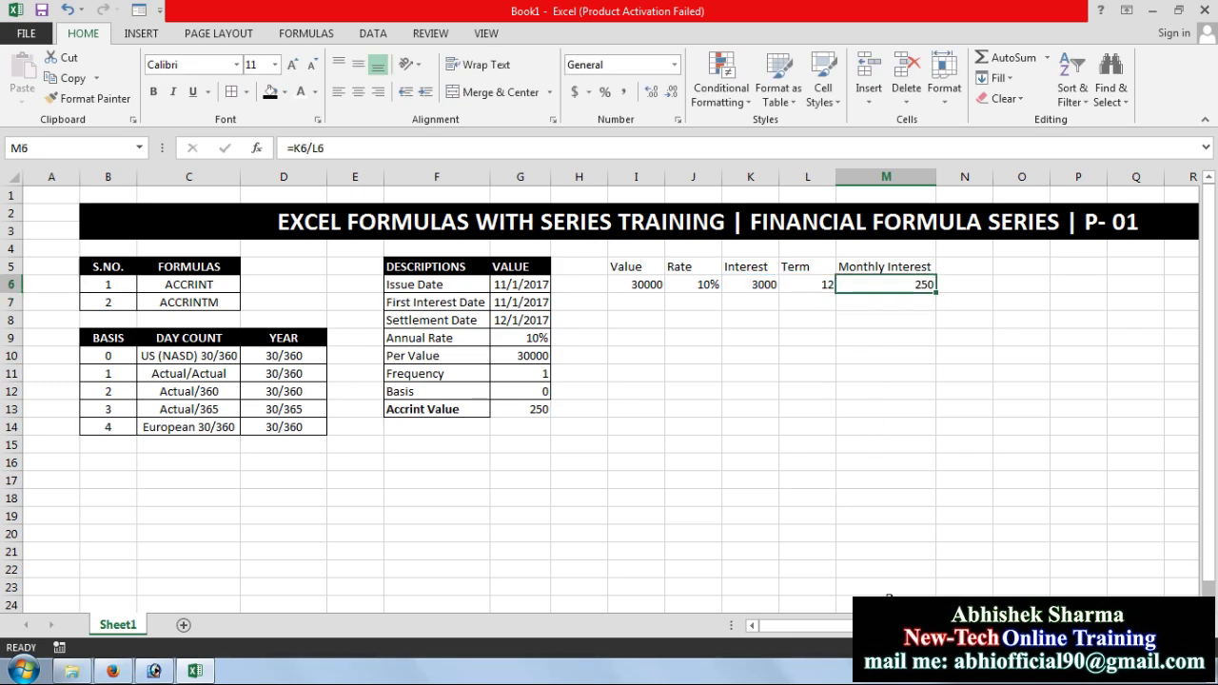
pyautogui.click(536, 410)
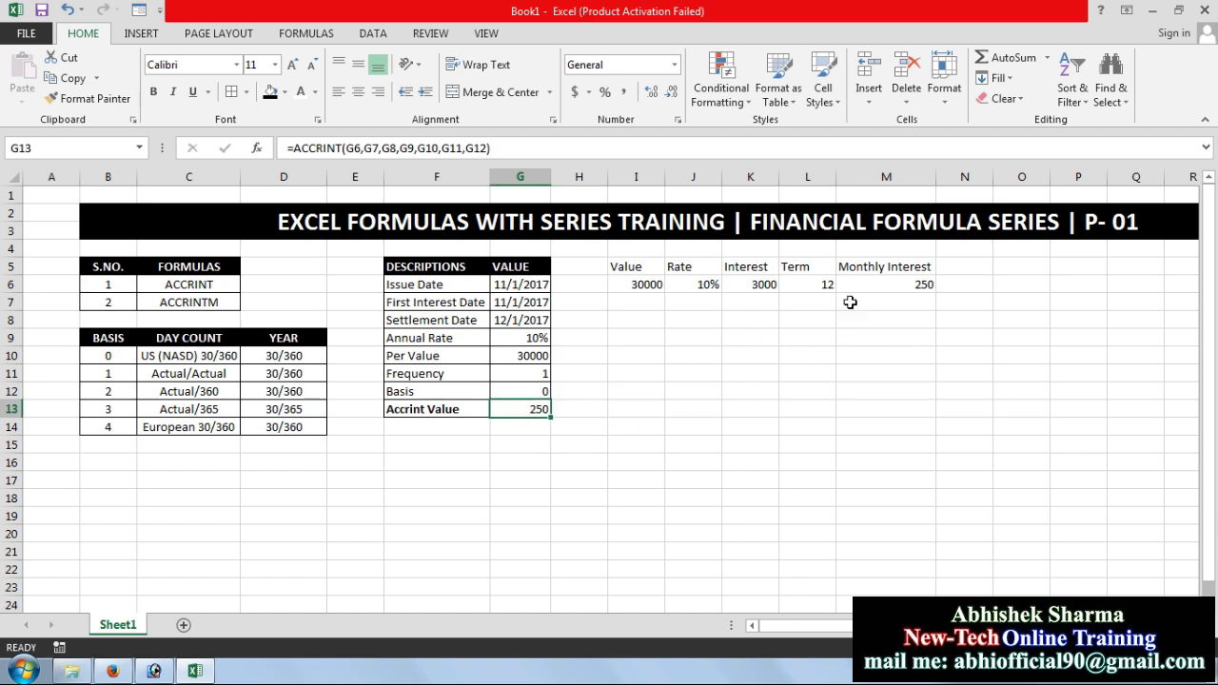
# Format the I5:M5 headings with black fill and bold white text
pyautogui.moveTo(635, 268); pyautogui.dragTo(888, 263)
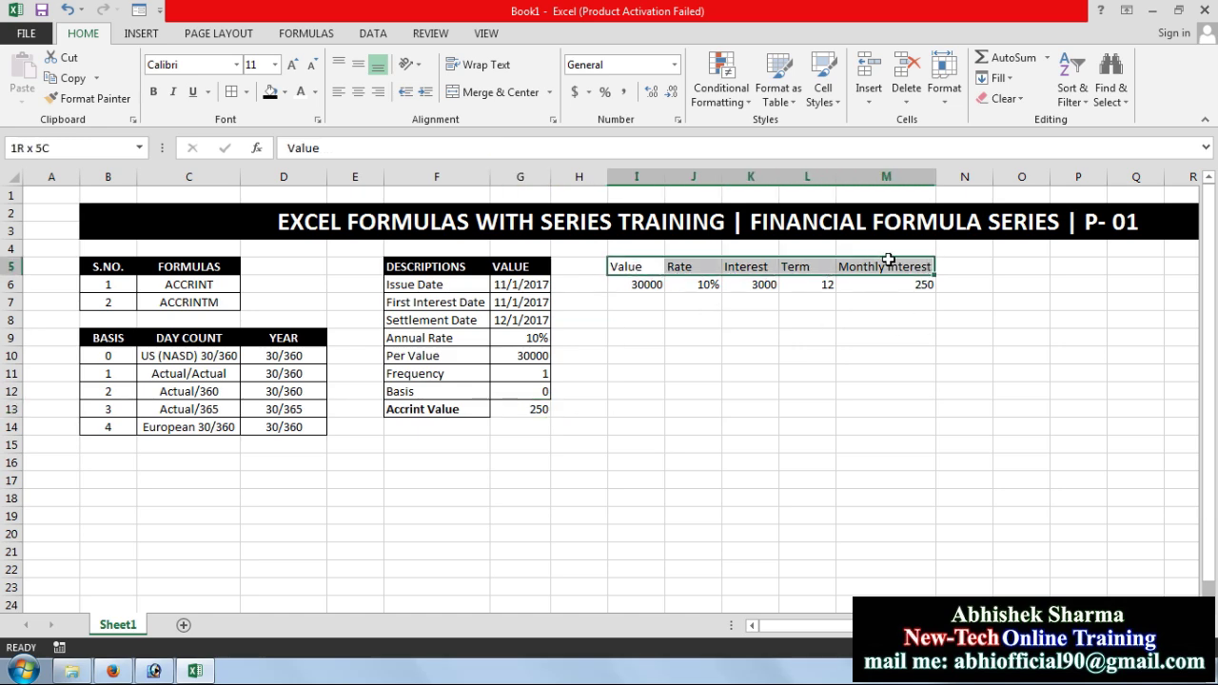
pyautogui.click(270, 91)
pyautogui.click(300, 91)
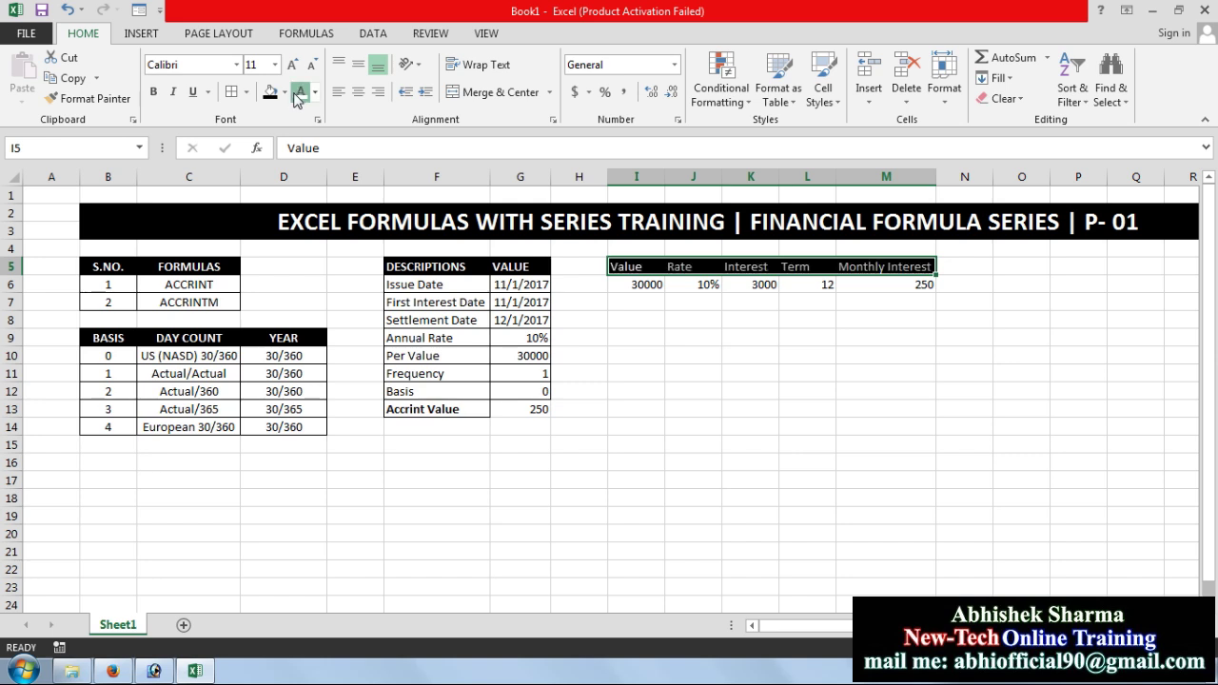
pyautogui.click(153, 92)
pyautogui.click(734, 301)
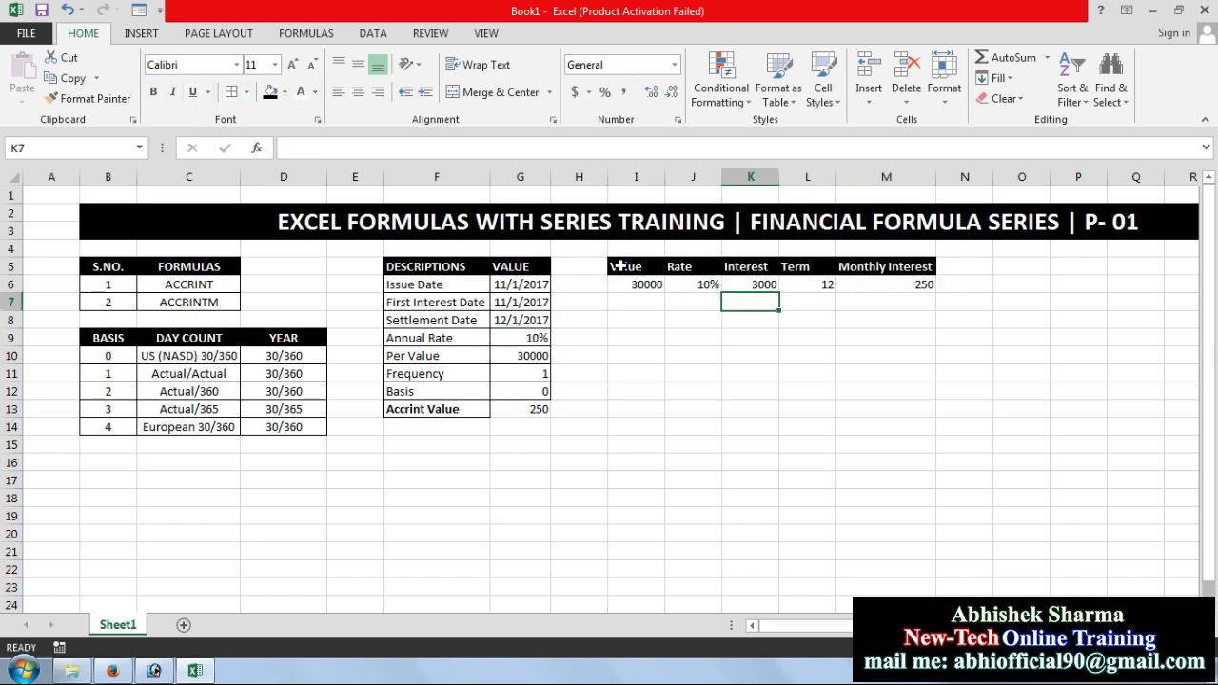
# Apply All Borders to the check table I5:M6
pyautogui.moveTo(620, 268); pyautogui.dragTo(905, 278)
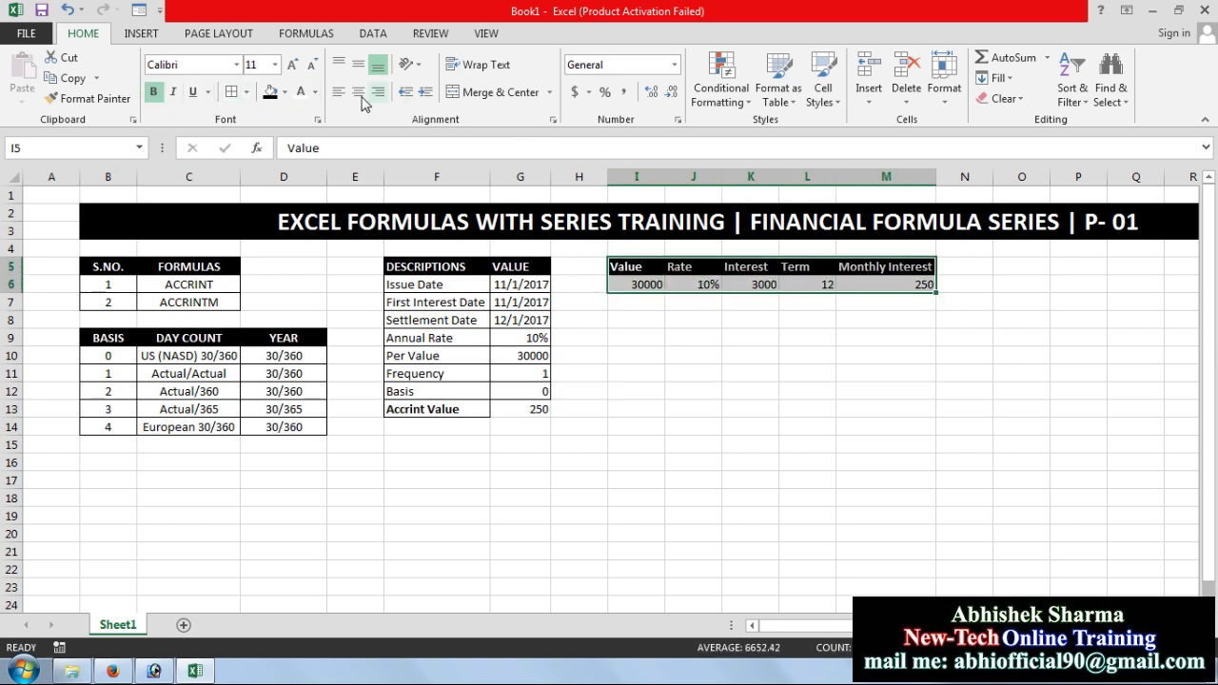
pyautogui.click(743, 356)
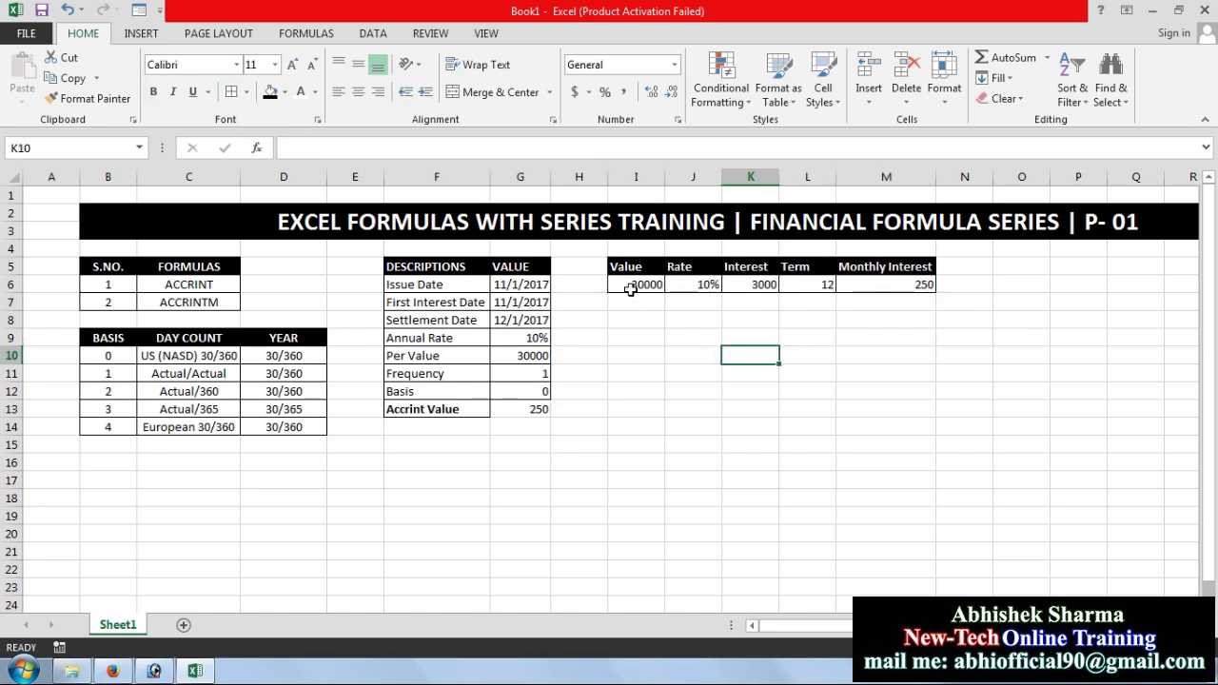
pyautogui.click(596, 465)
pyautogui.click(537, 407)
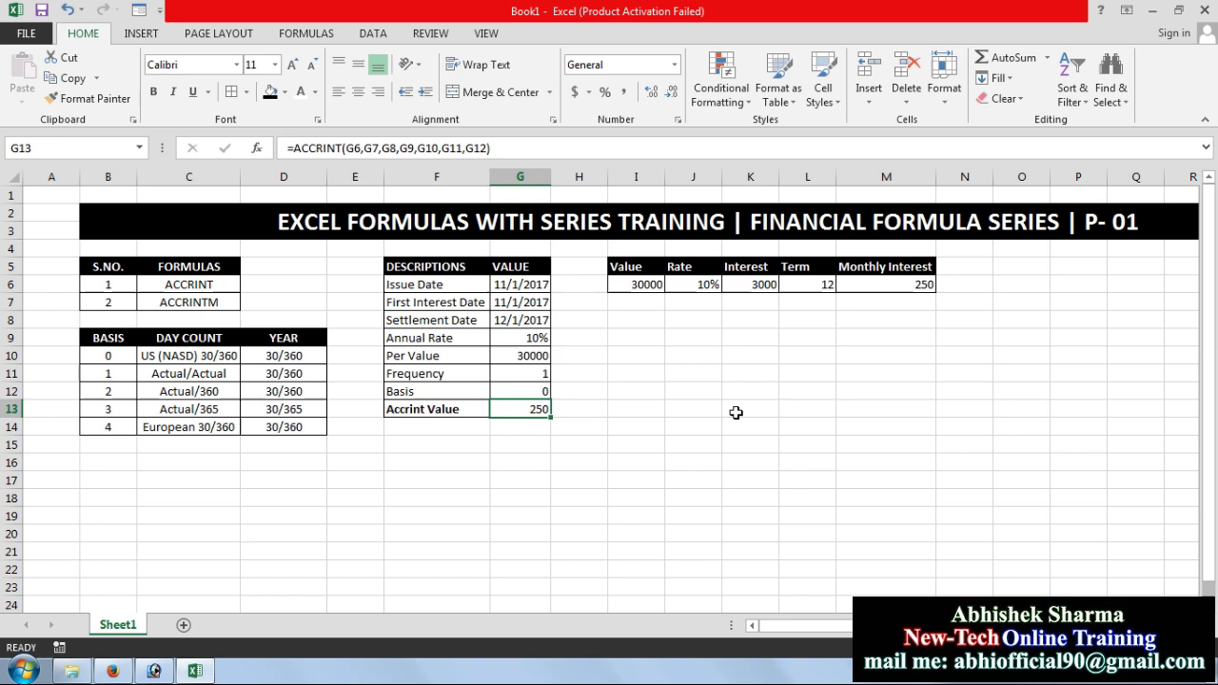
# Clear G13 and start retyping =accrint( with G6, G7 and G8 as arguments
pyautogui.press('Delete')
pyautogui.click(736, 412)
pyautogui.click(543, 409)
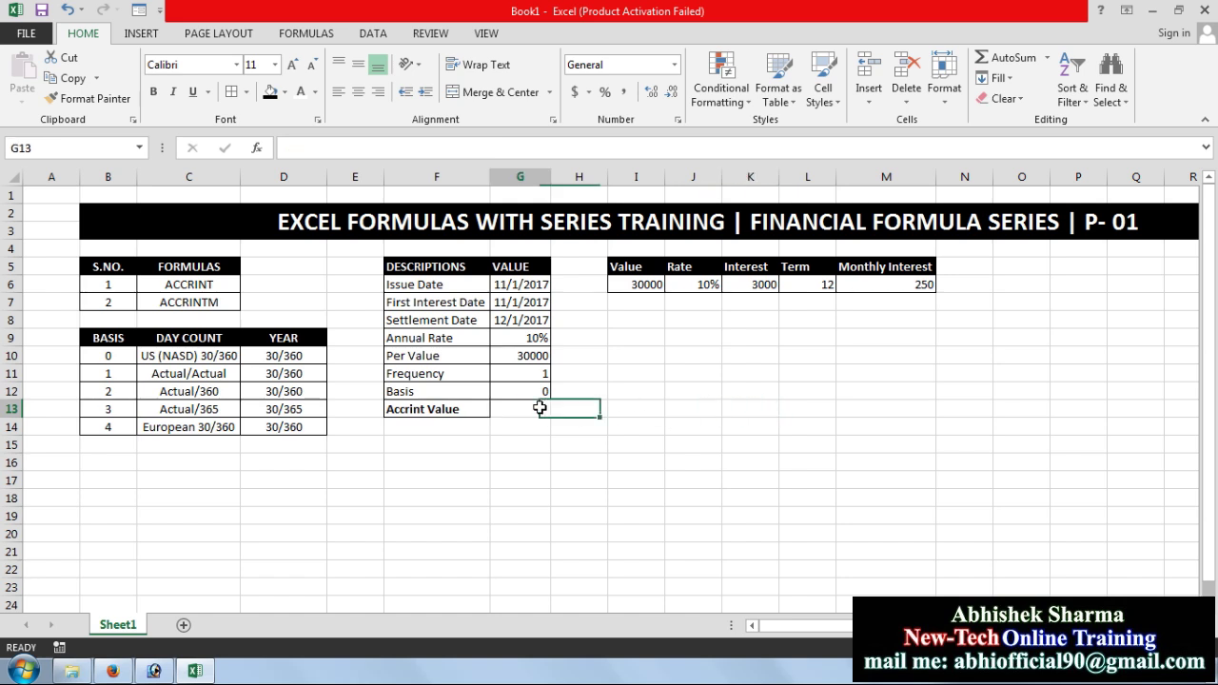
pyautogui.write('=a')
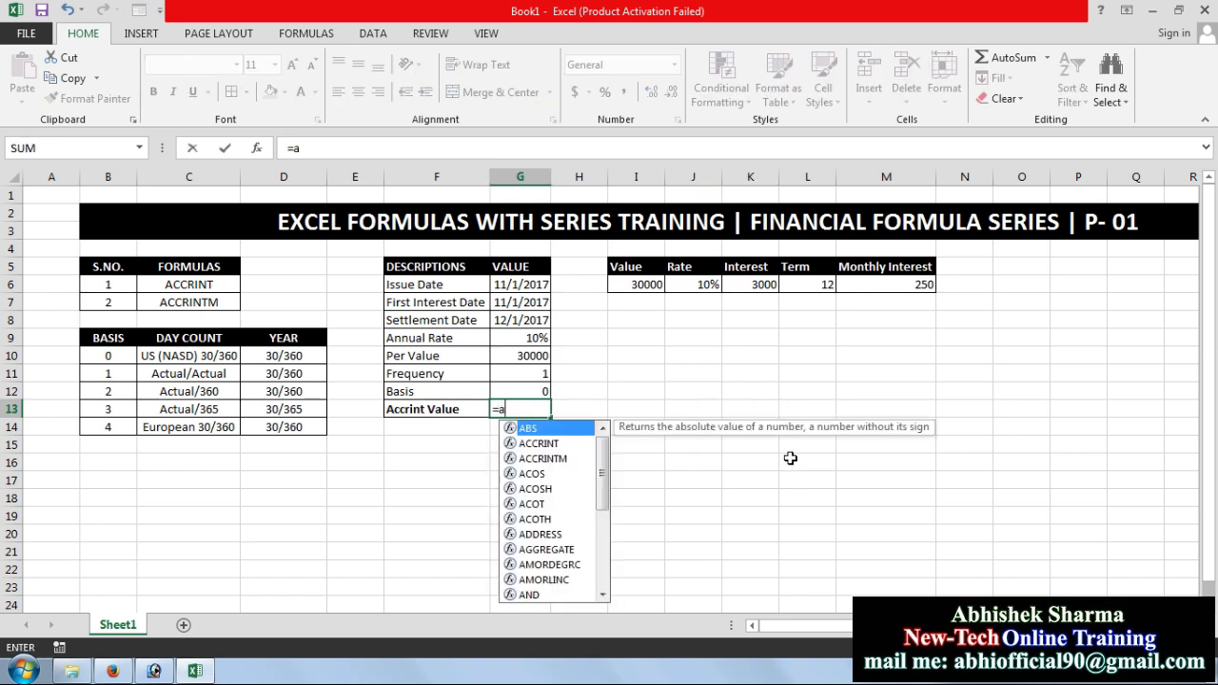
pyautogui.write('ccrint')
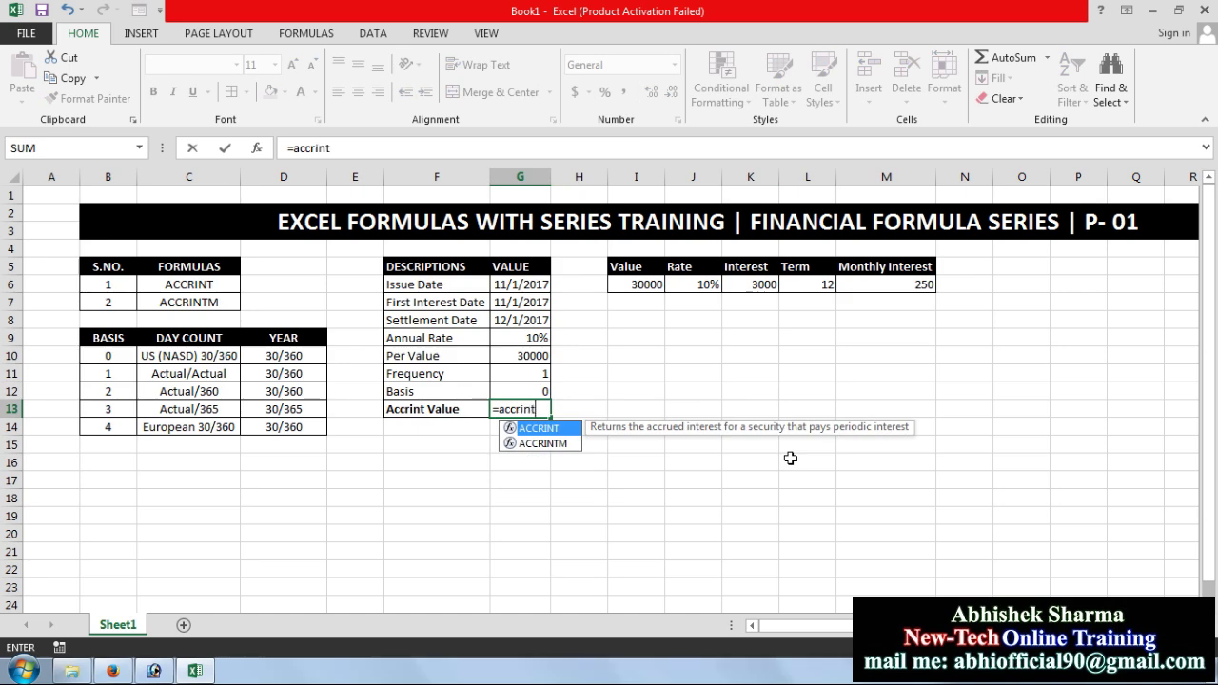
pyautogui.write('(')
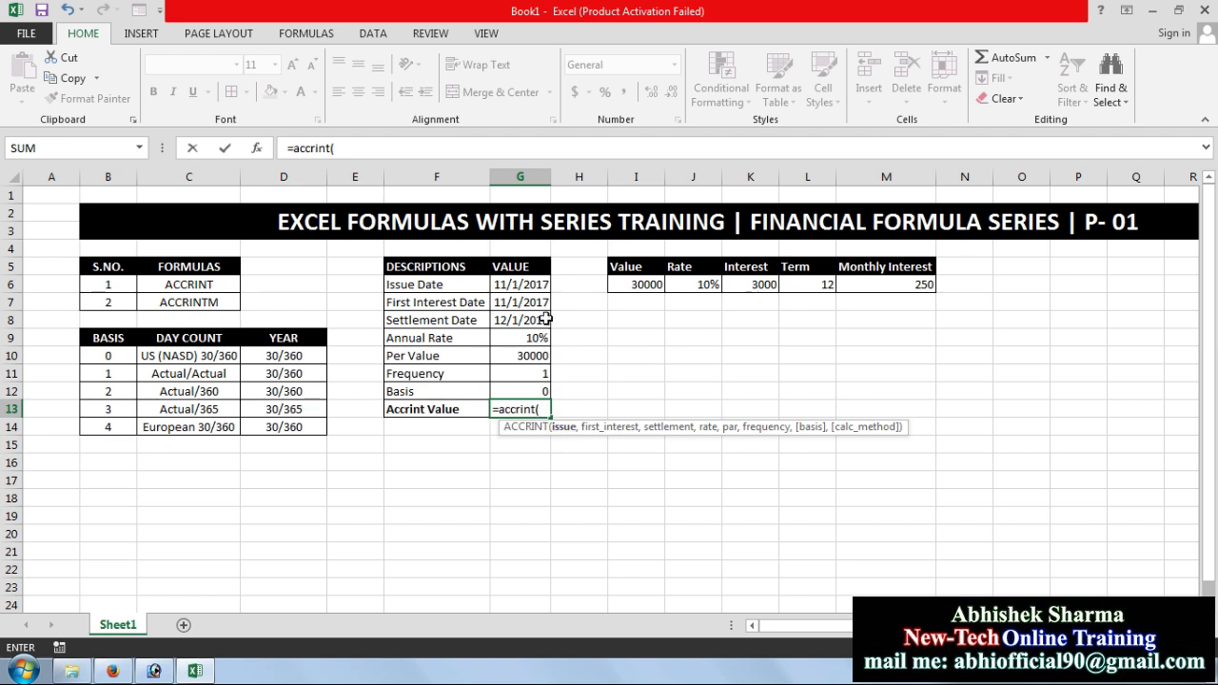
pyautogui.click(529, 284)
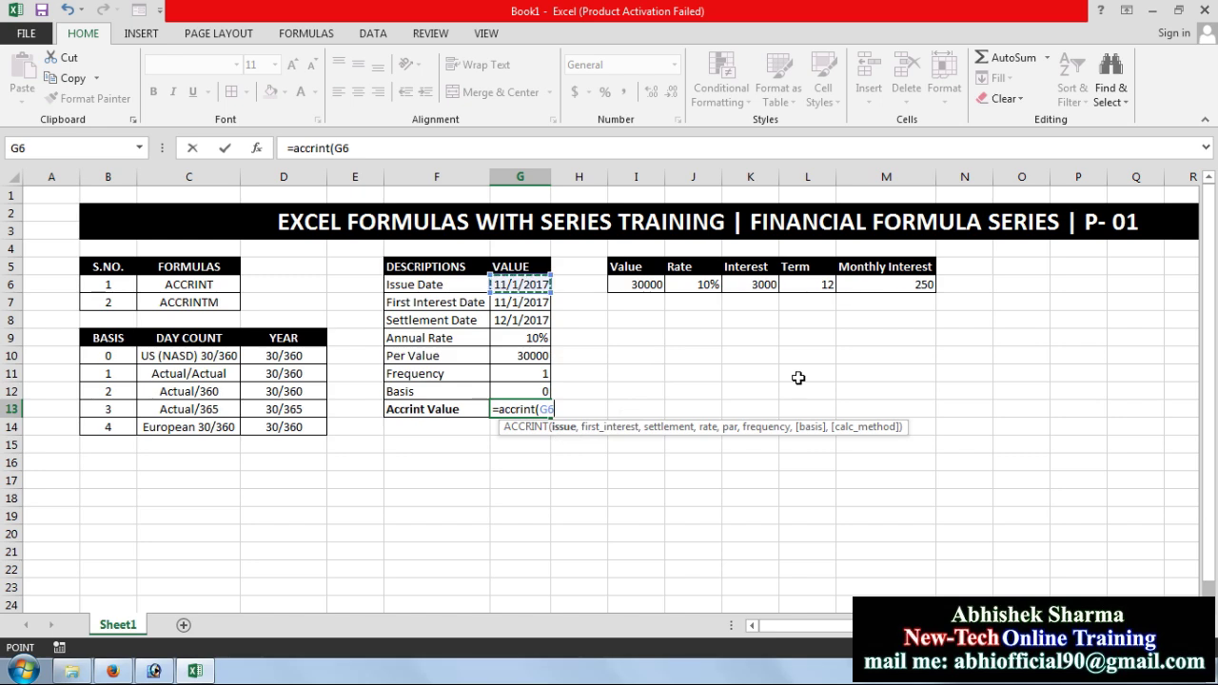
pyautogui.write(',')
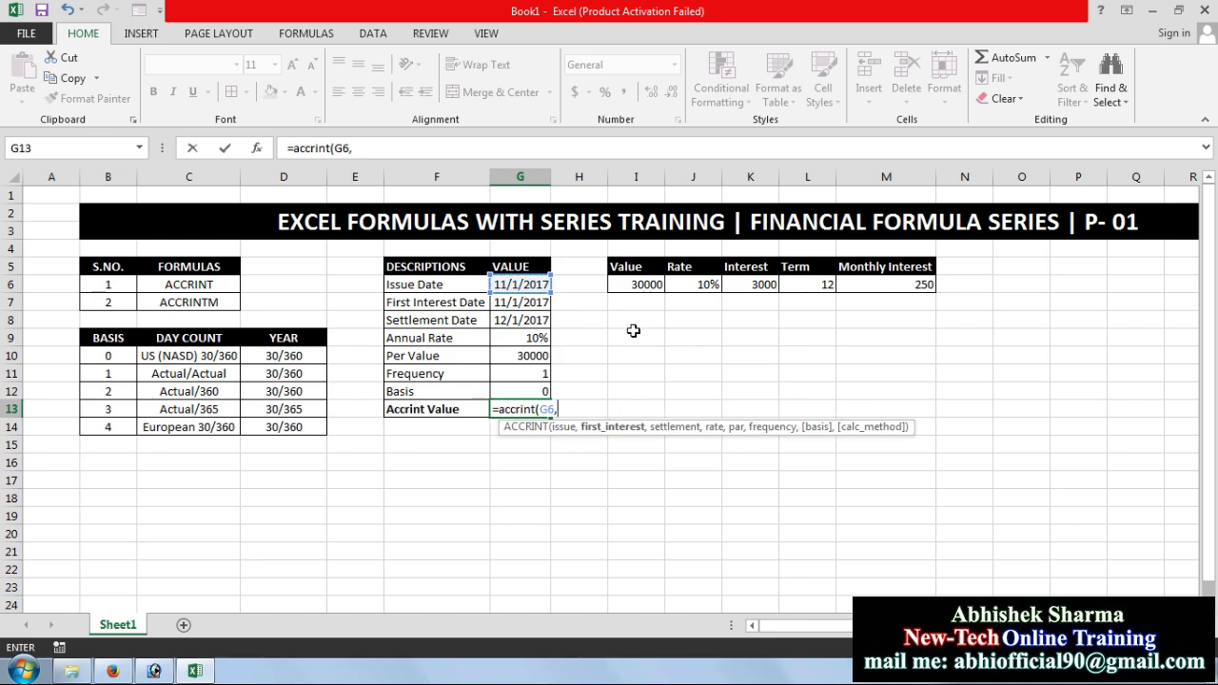
pyautogui.click(529, 302)
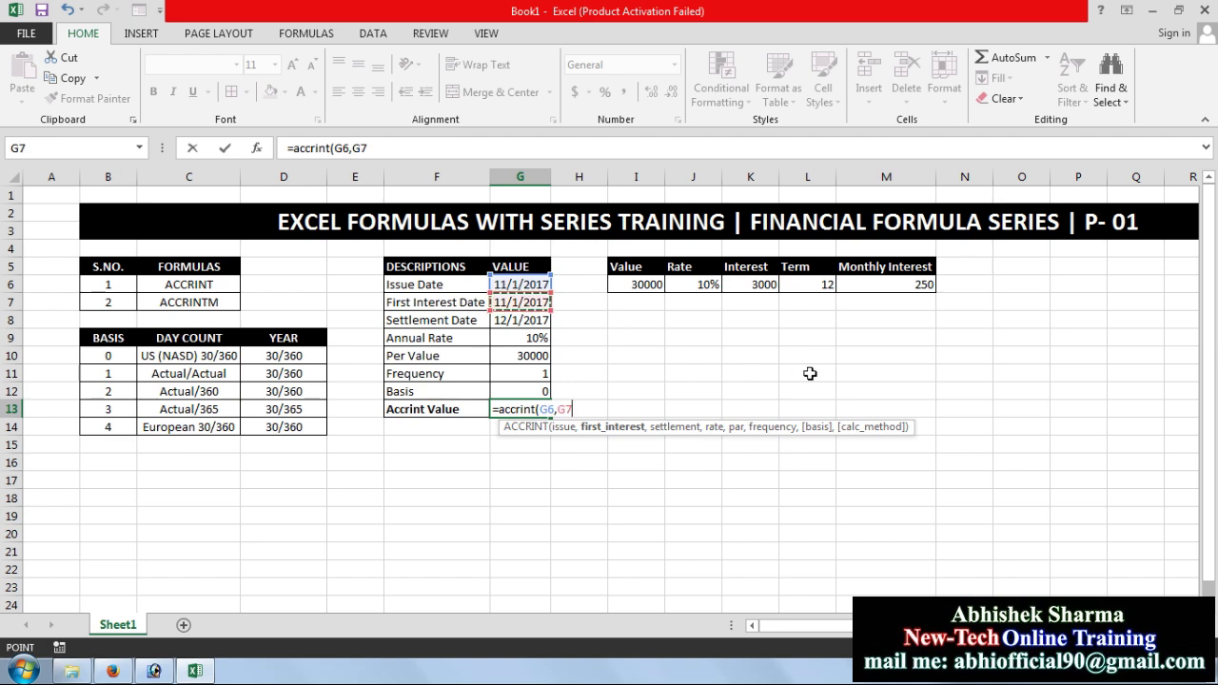
pyautogui.write(',')
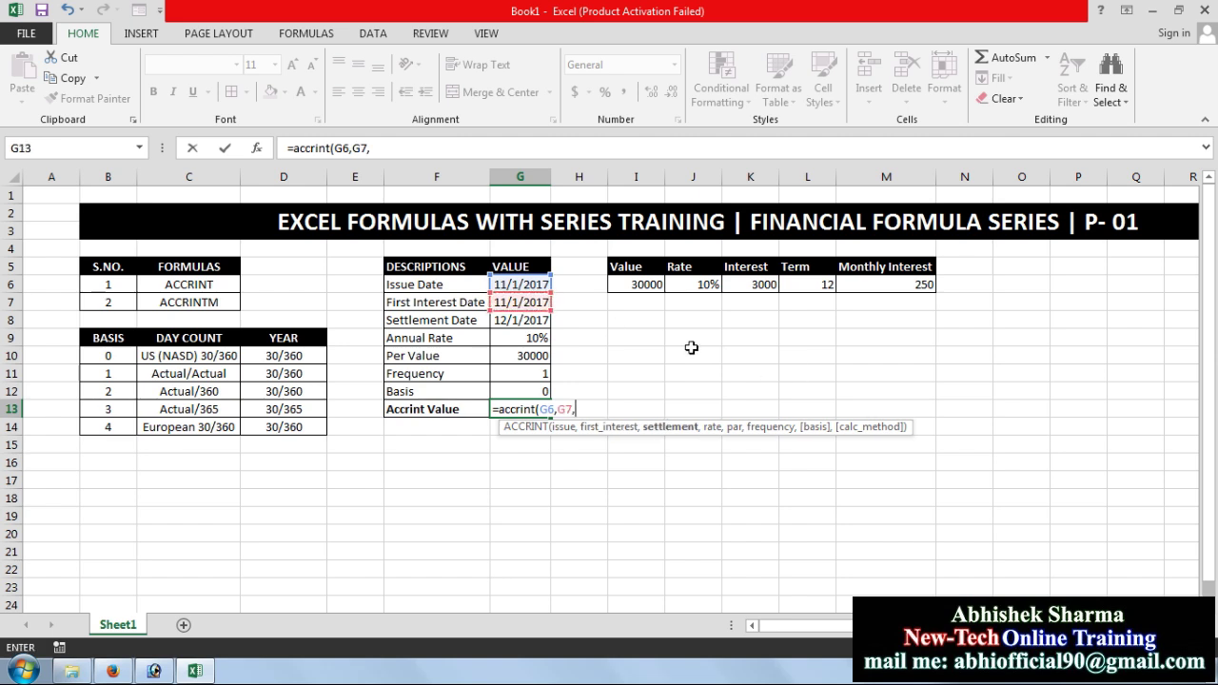
pyautogui.click(541, 322)
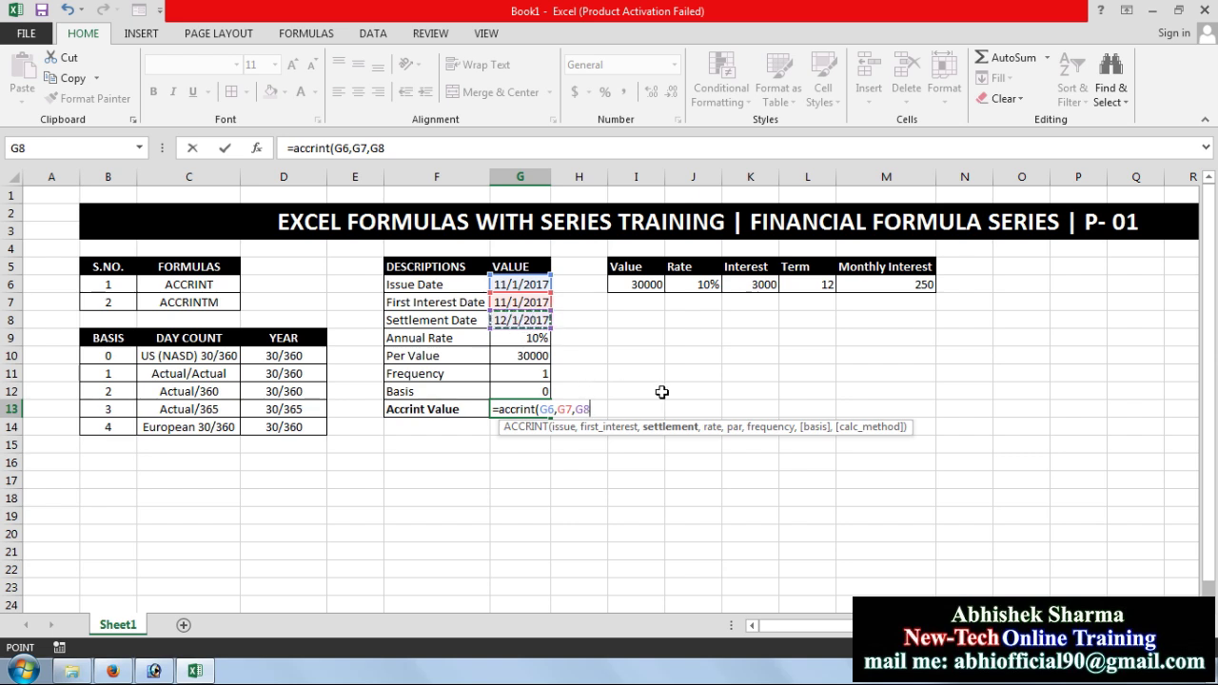
pyautogui.write(',')
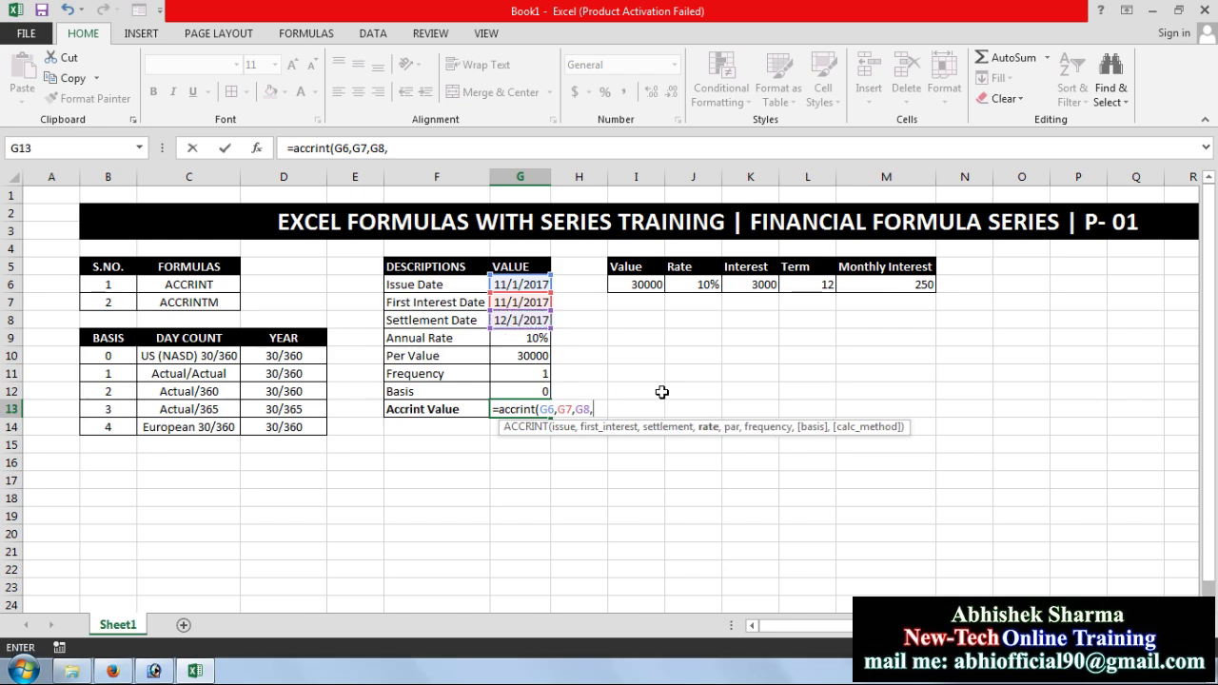
# Add G9 through G12 as the remaining arguments and close the formula, returning 250
pyautogui.click(539, 338)
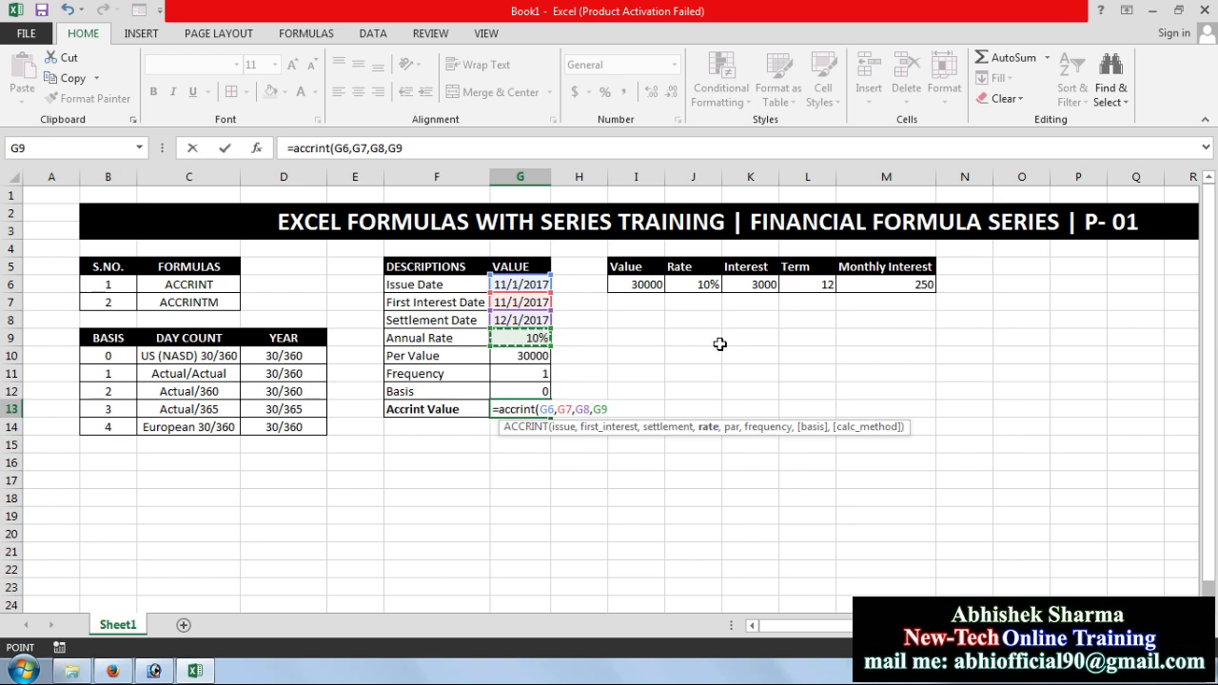
pyautogui.write(',')
pyautogui.click(539, 357)
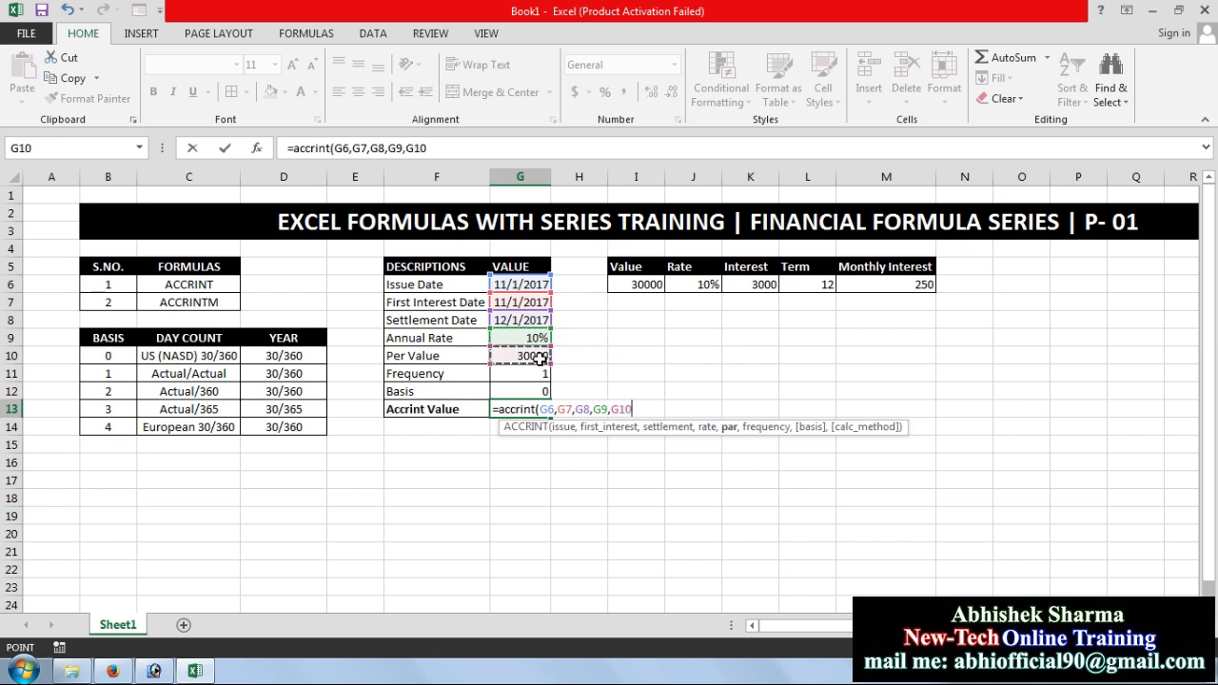
pyautogui.write(',')
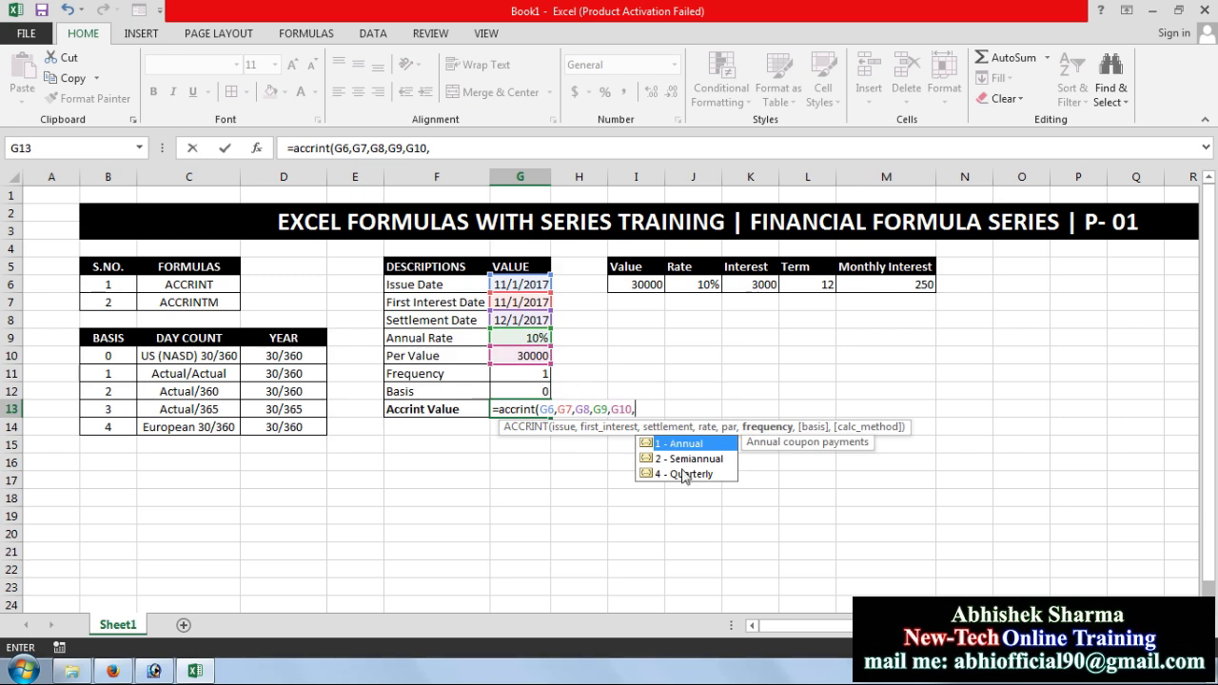
pyautogui.click(530, 377)
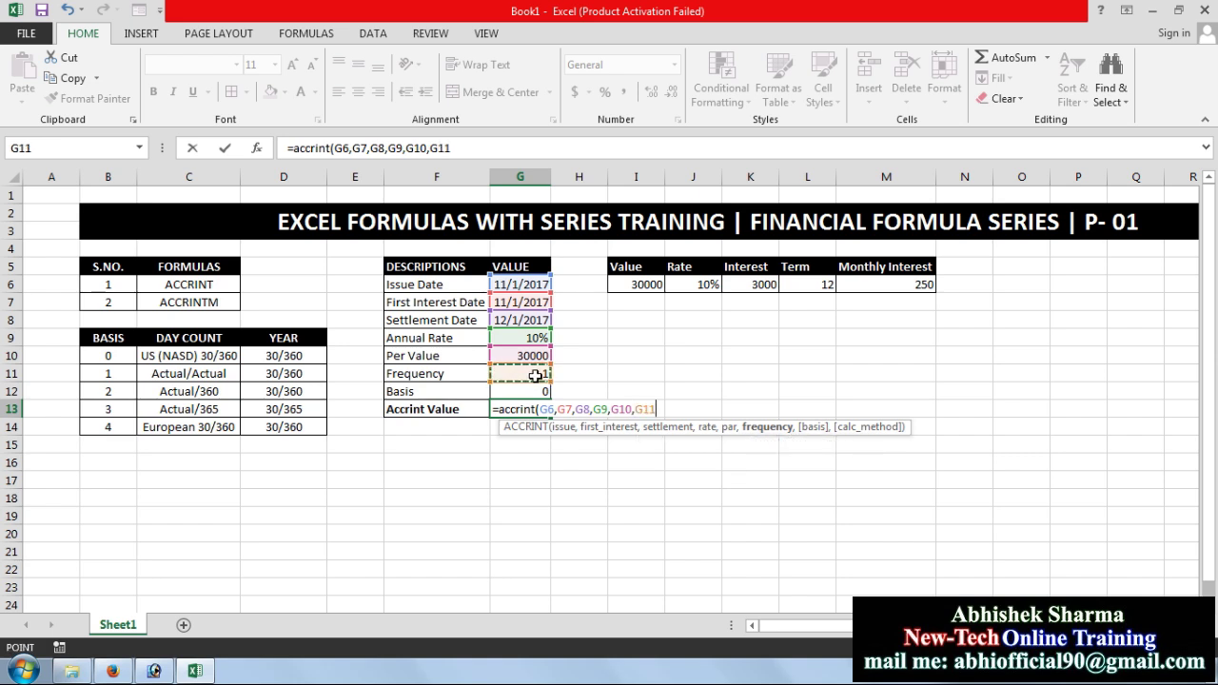
pyautogui.write(',')
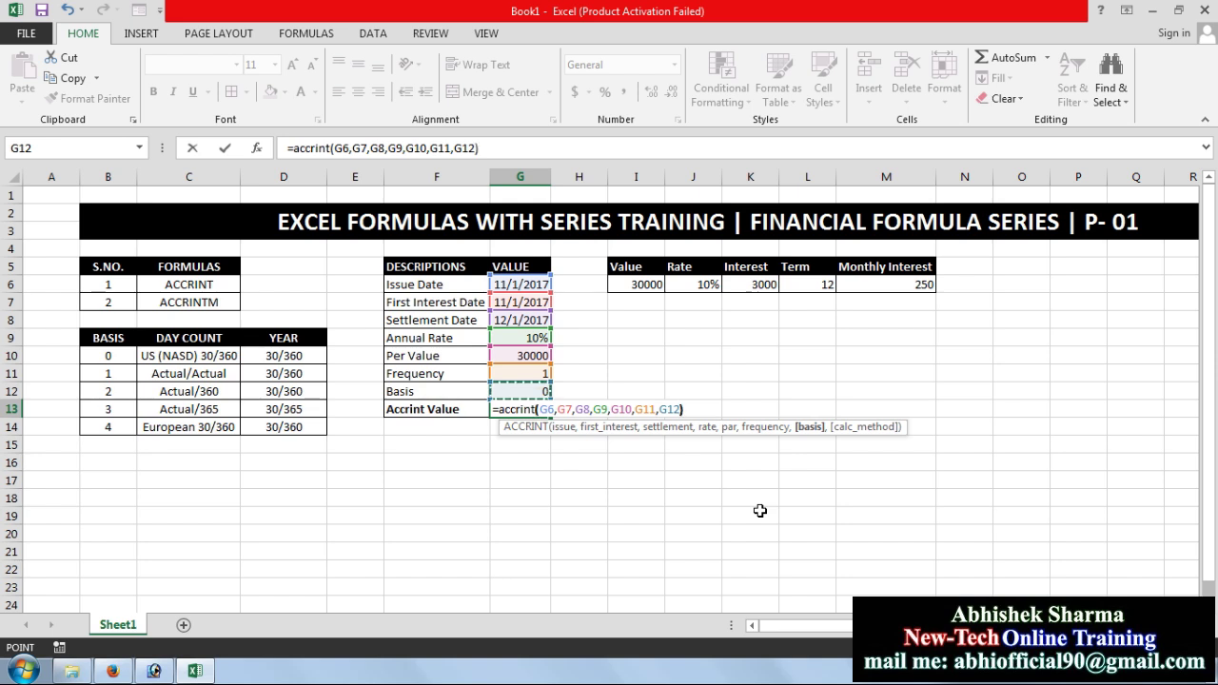
pyautogui.write(')')
pyautogui.press('Return')
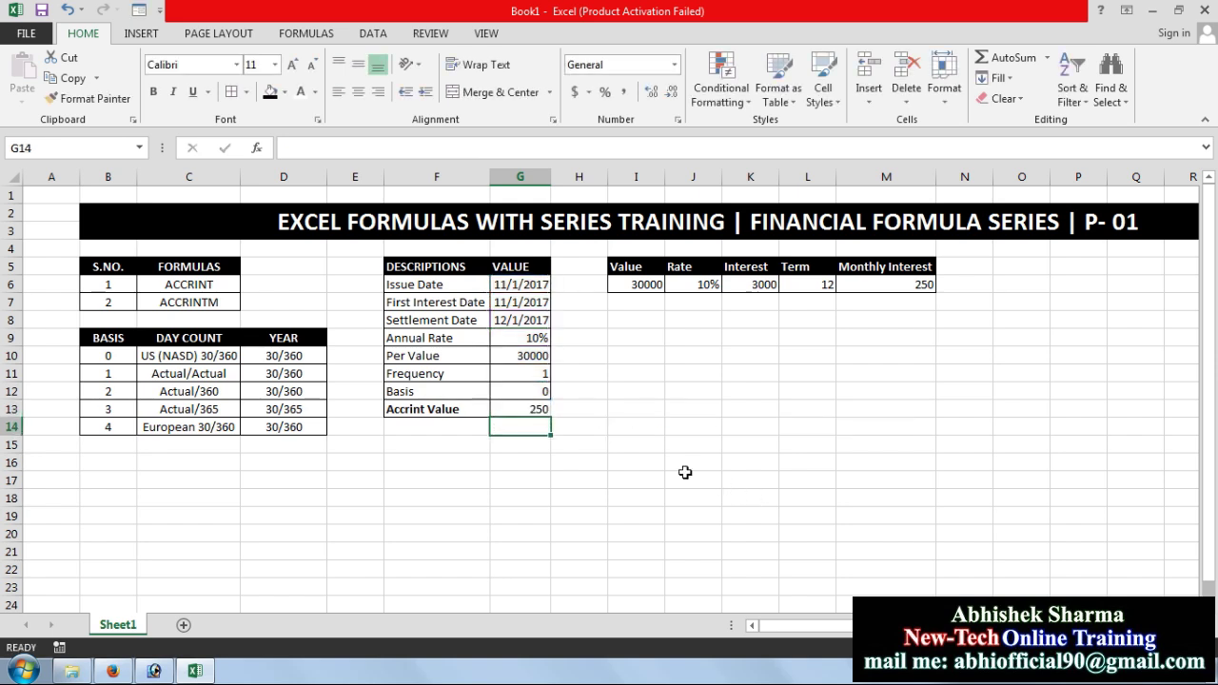
# Change the par value in G10 to 50000
pyautogui.click(529, 355)
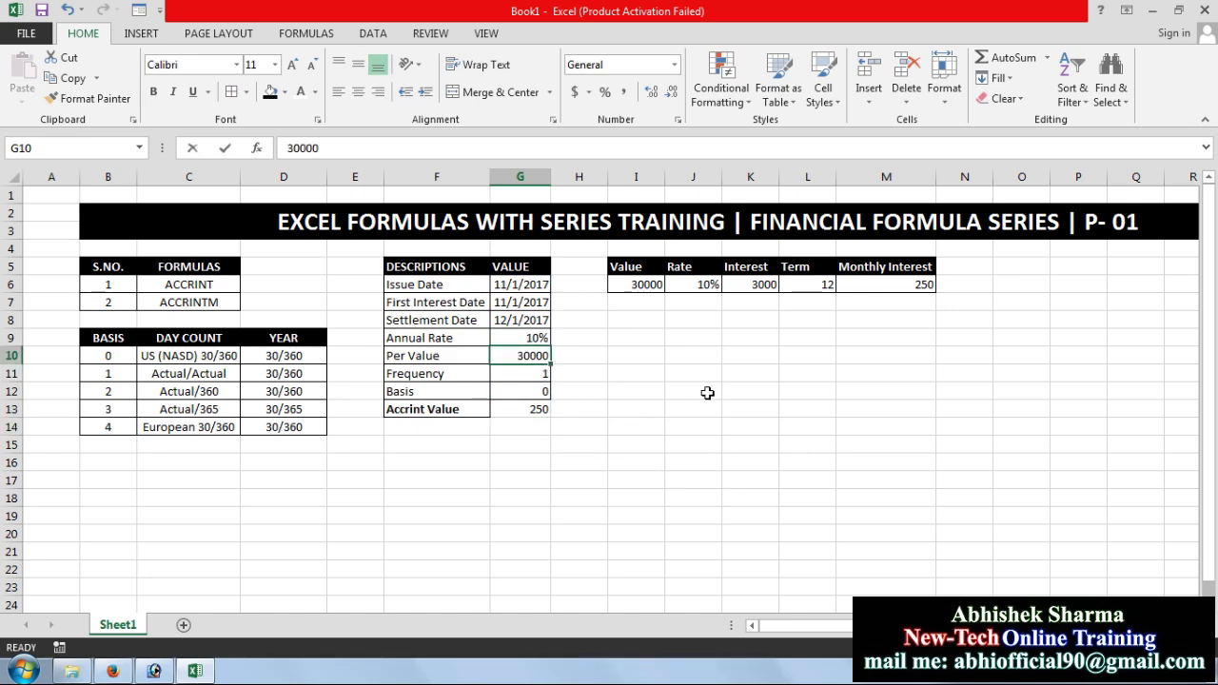
pyautogui.write('50000')
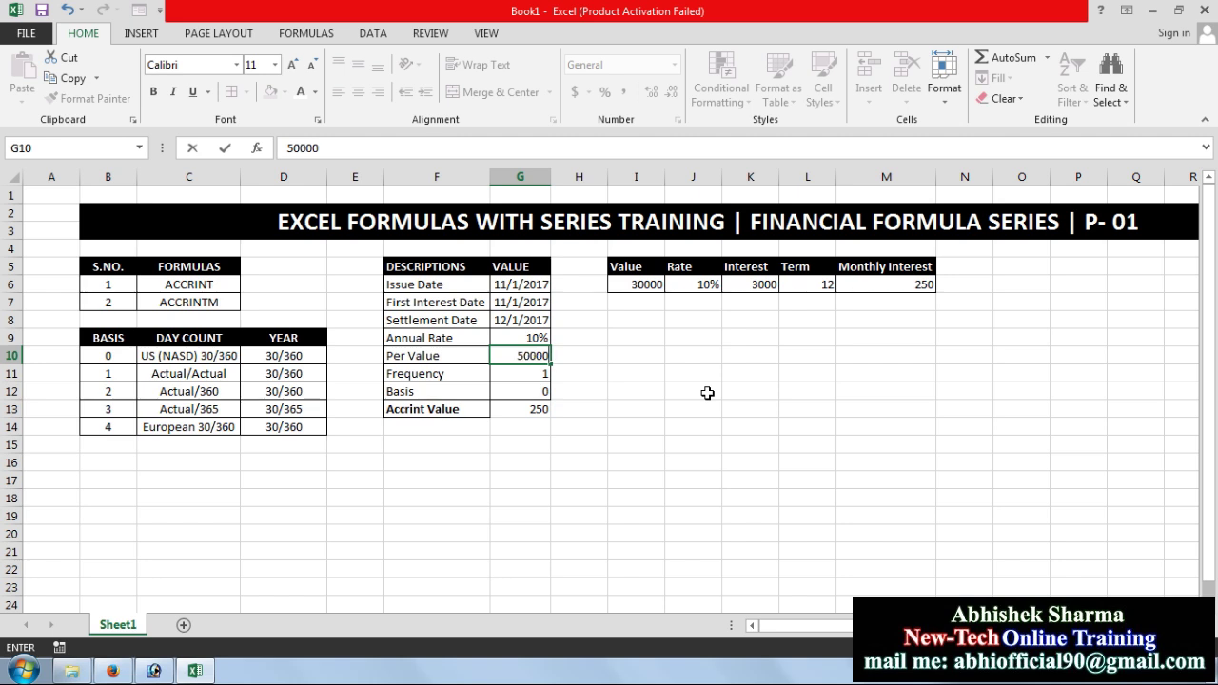
pyautogui.press('Return')
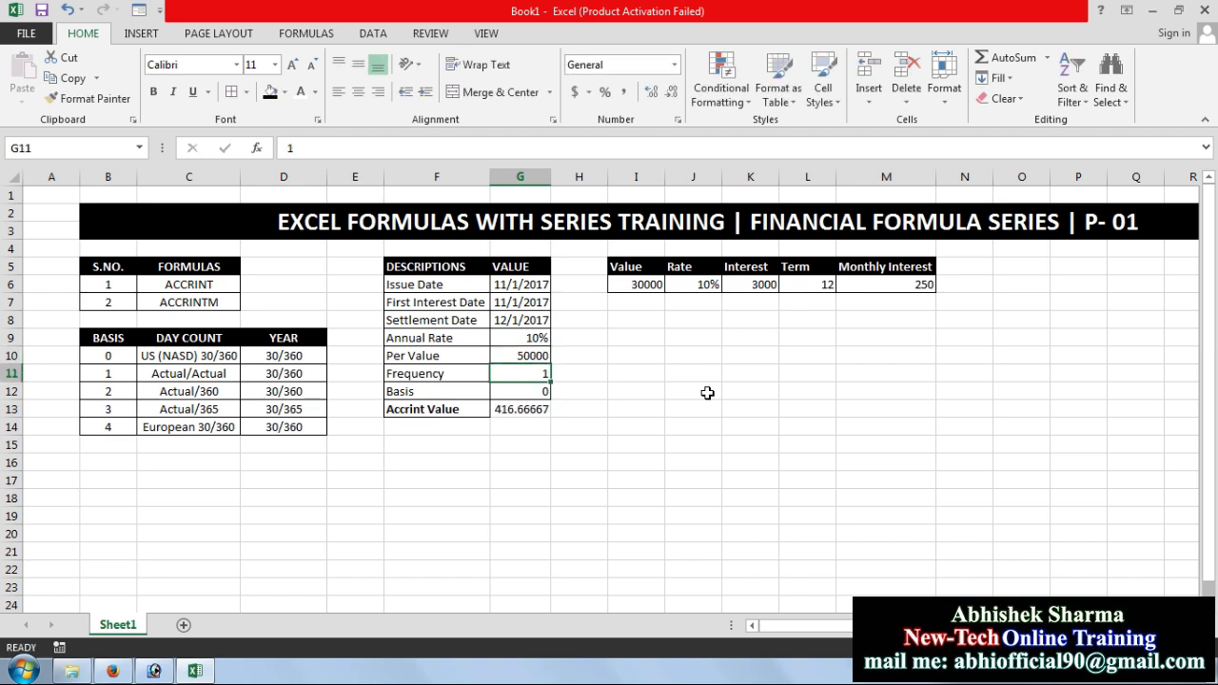
pyautogui.click(534, 411)
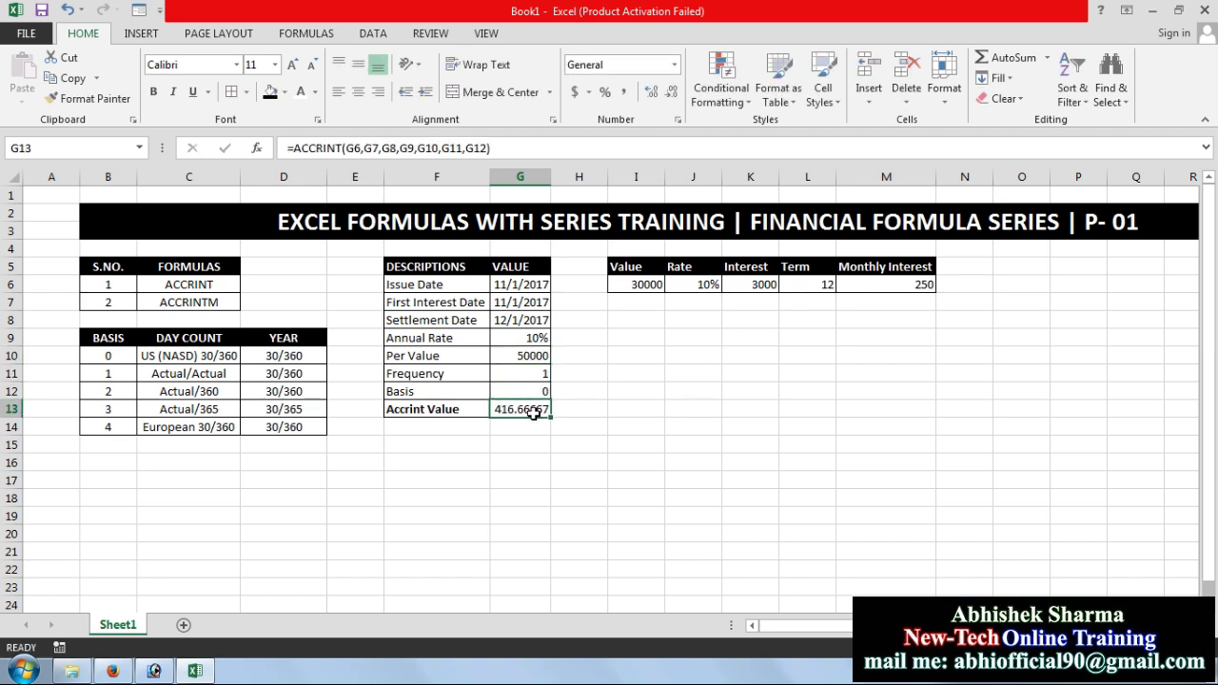
# Clear the check table's value row and enter 50000 as the Value in I6
pyautogui.click(761, 341)
pyautogui.moveTo(647, 286); pyautogui.dragTo(927, 284)
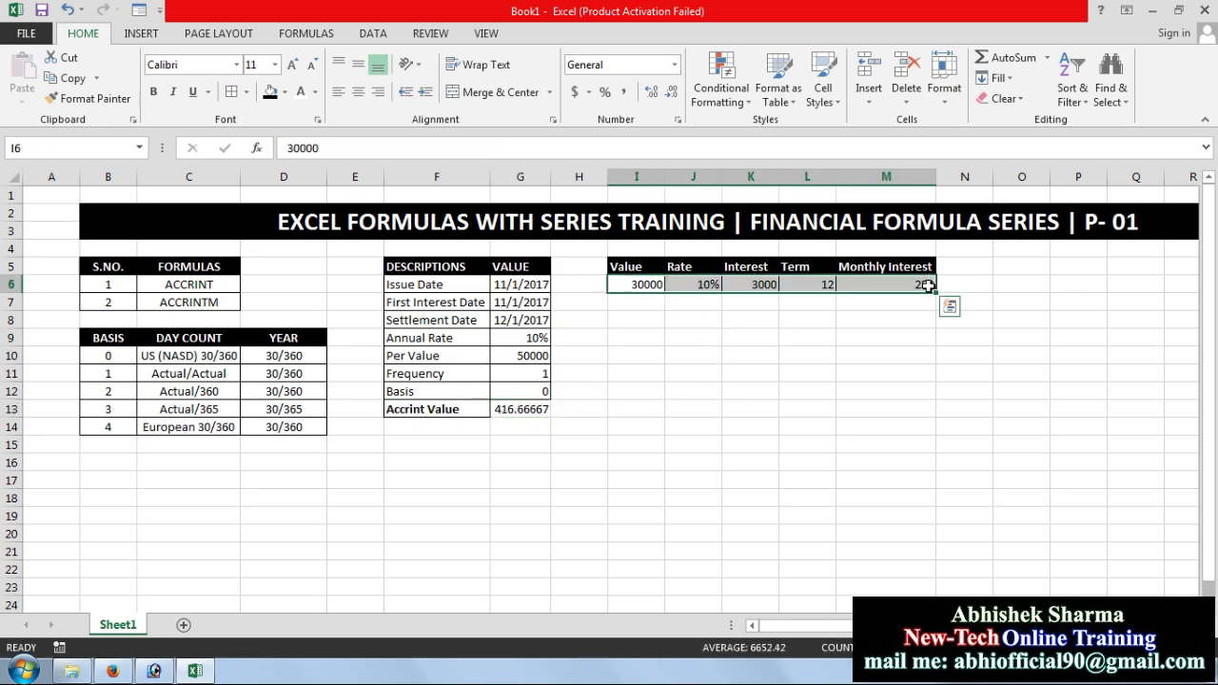
pyautogui.press('Delete')
pyautogui.click(647, 283)
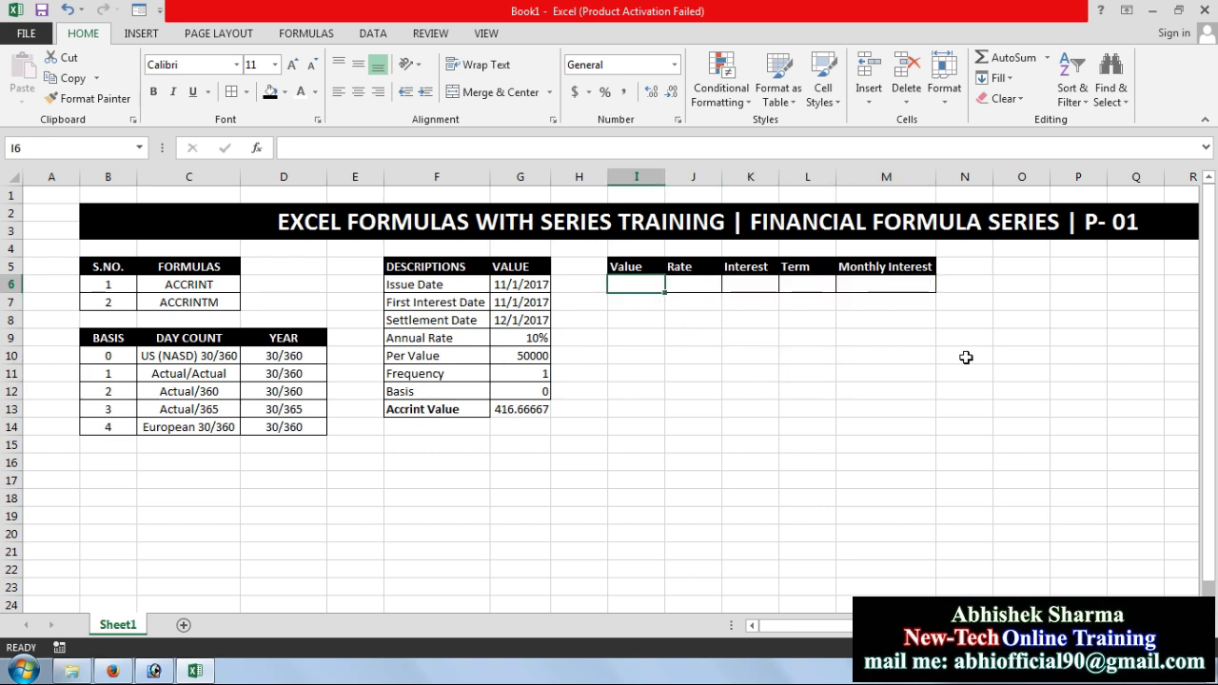
pyautogui.write('50000')
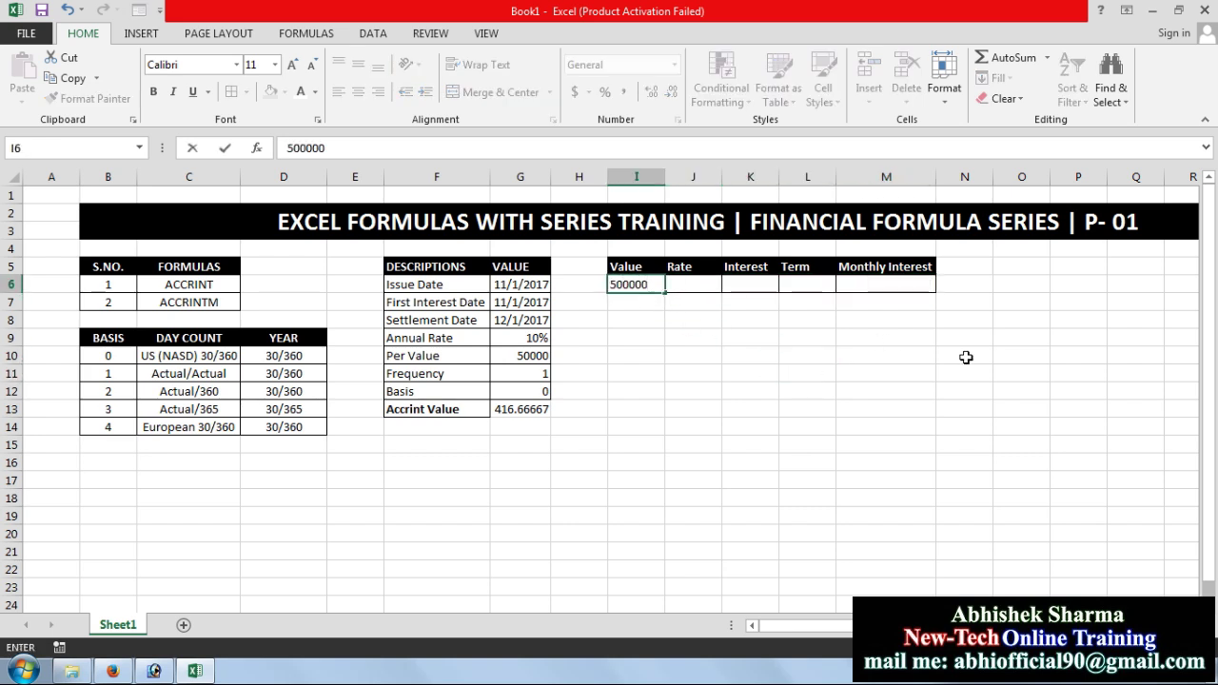
pyautogui.press('Return')
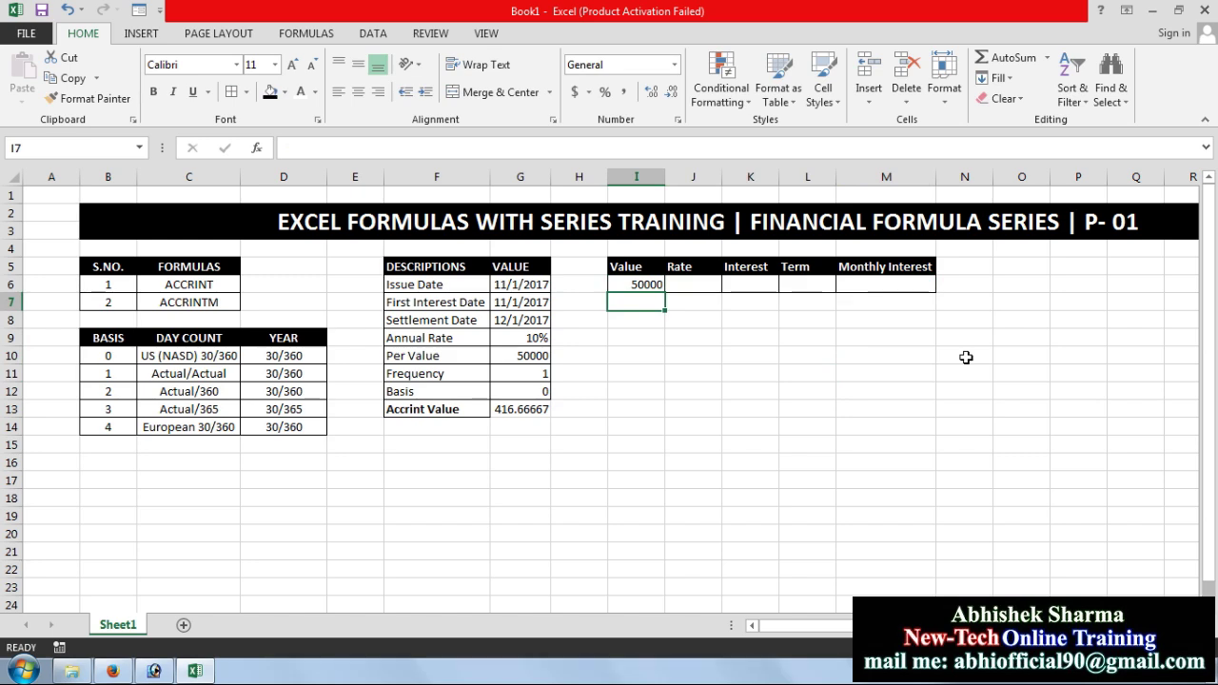
pyautogui.click(699, 284)
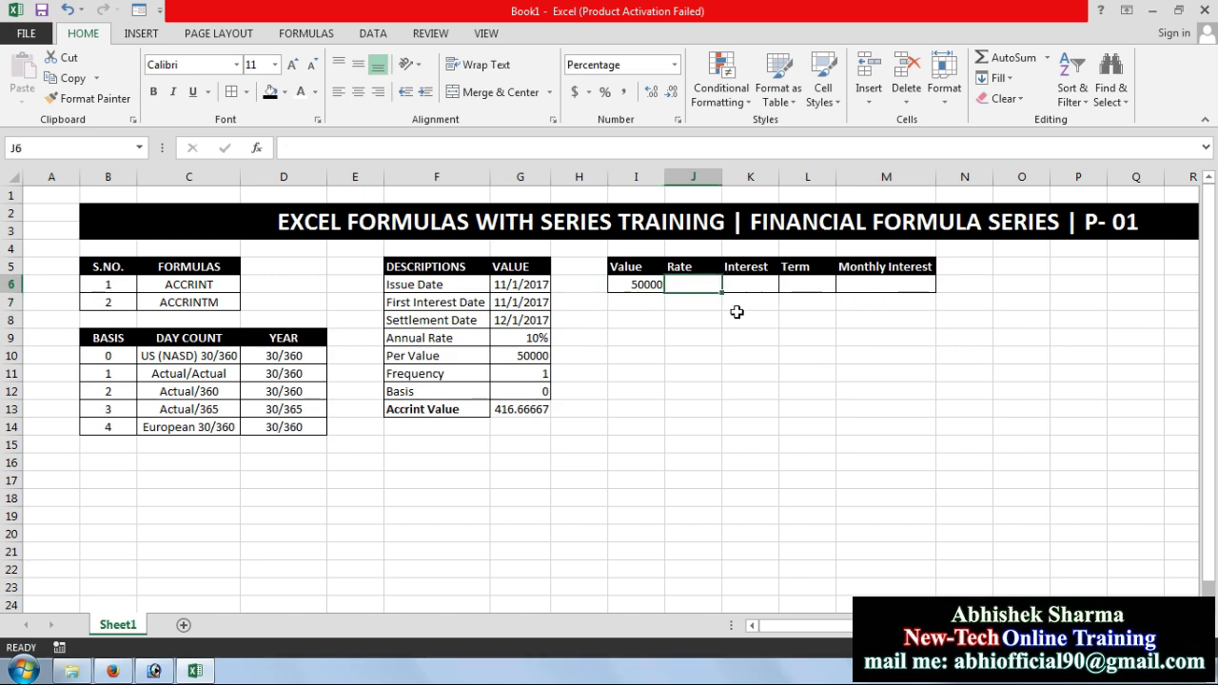
# Set the annual rate in G9 and the check table Rate in J6 to 12.5%
pyautogui.click(510, 346)
pyautogui.write('12')
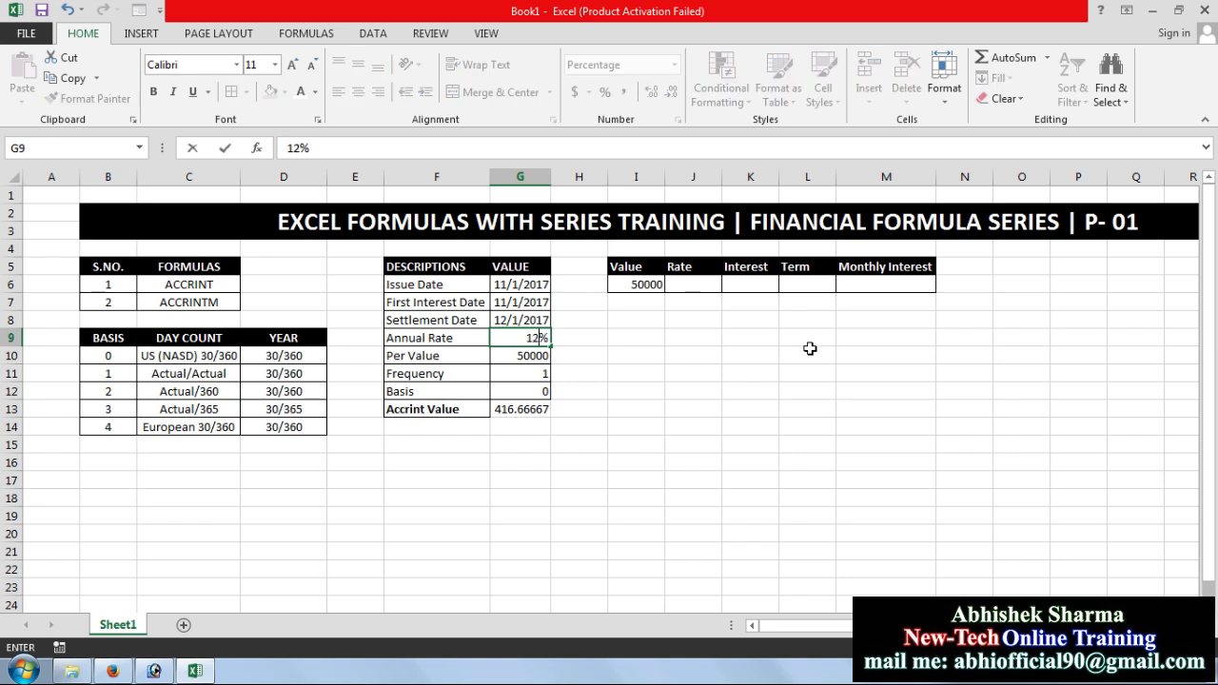
pyautogui.press('Return')
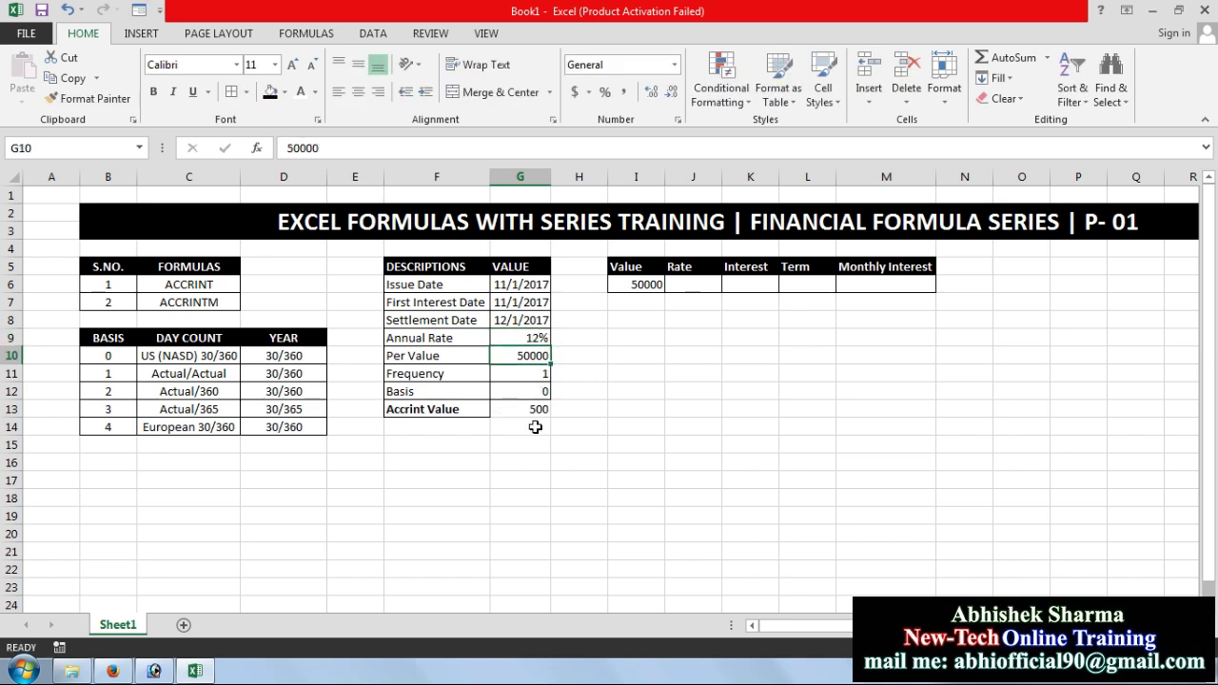
pyautogui.click(513, 337)
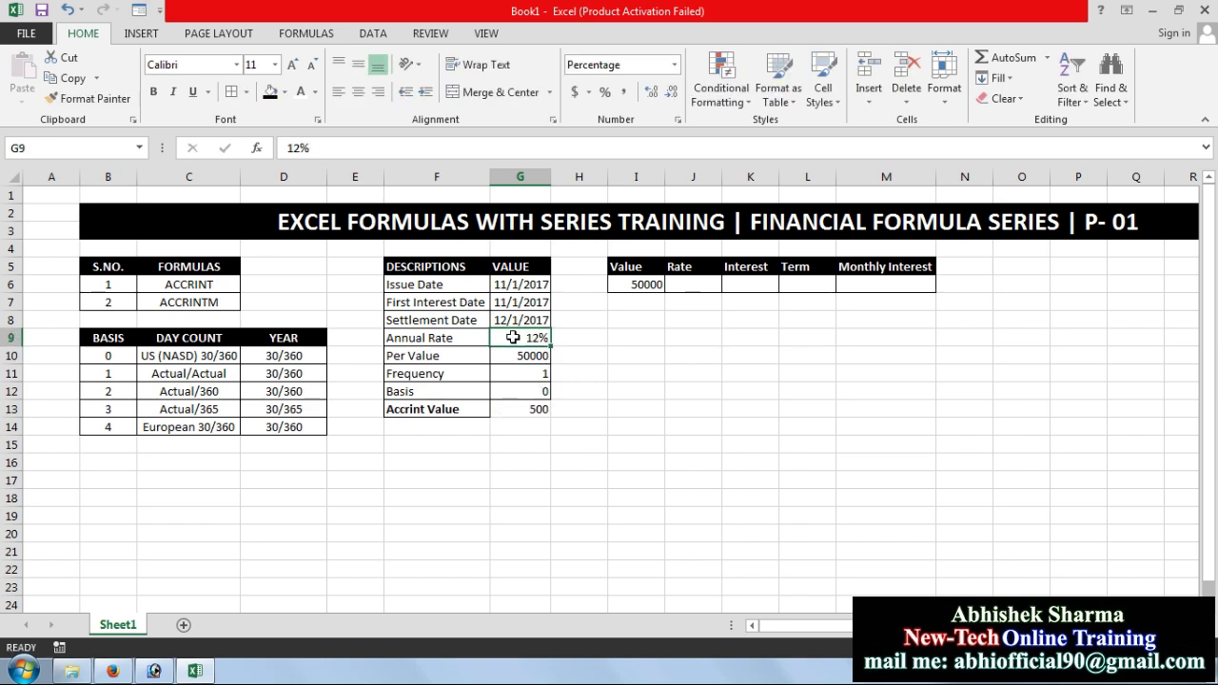
pyautogui.write('1')
pyautogui.write('5')
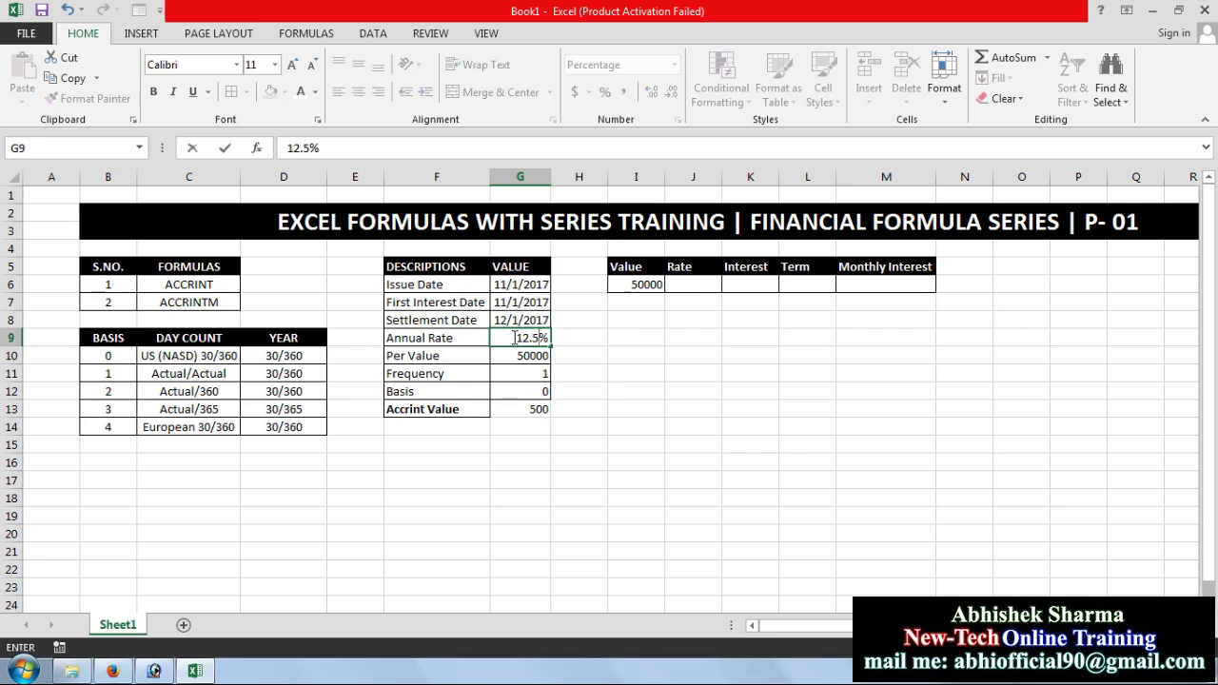
pyautogui.press('Return')
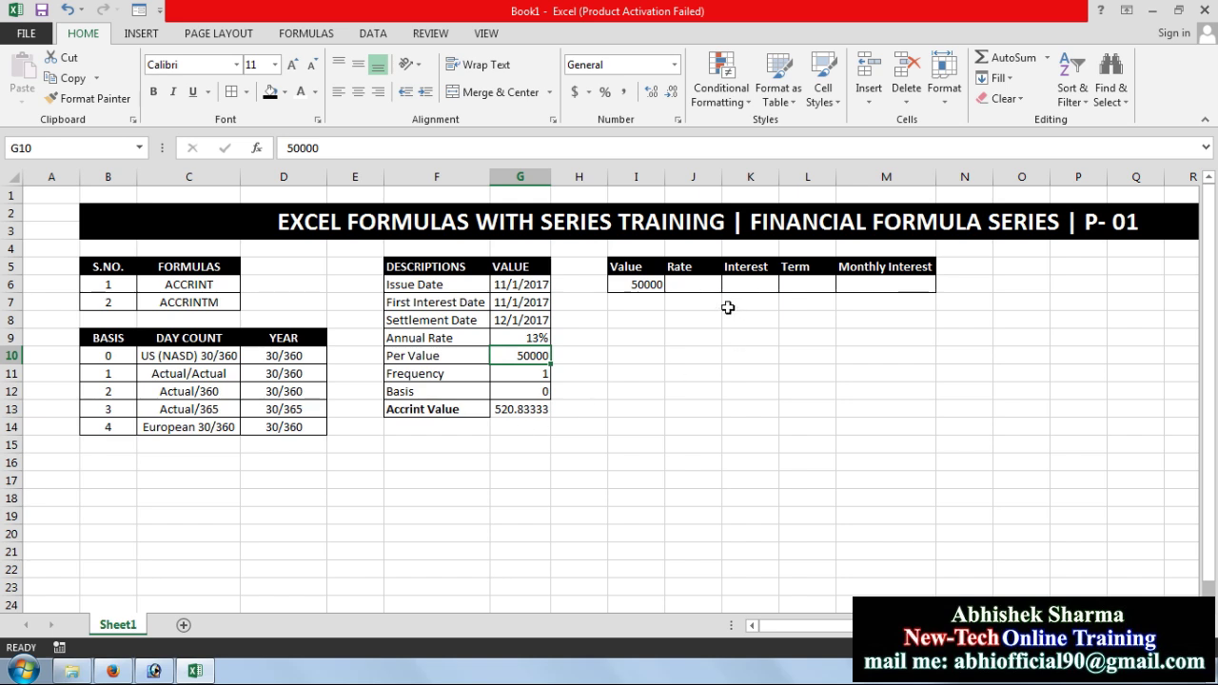
pyautogui.click(695, 283)
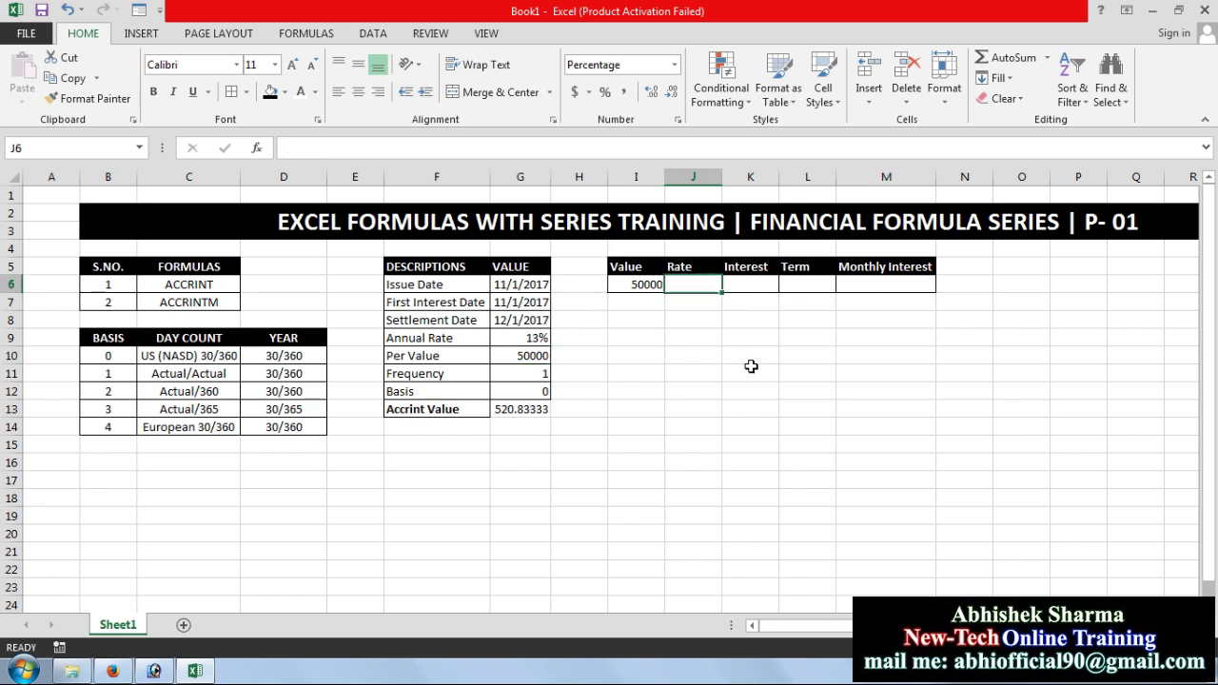
pyautogui.write('12.5')
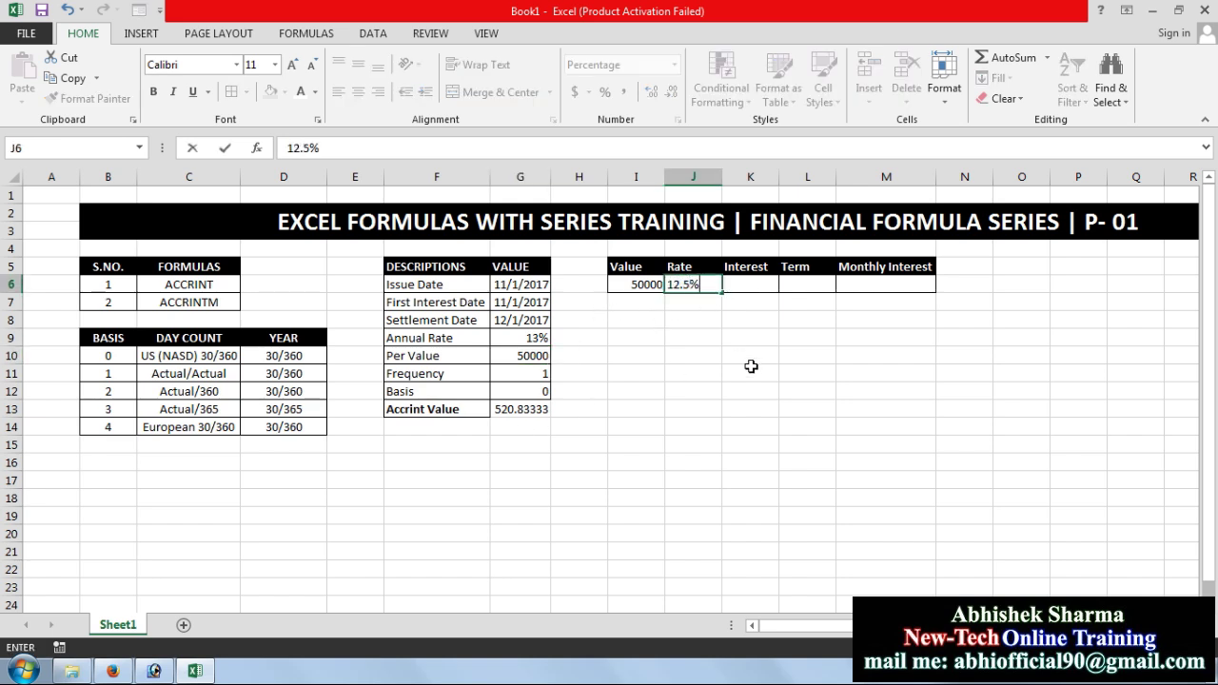
pyautogui.press('Return')
# Enter =I6*J6 in the Interest cell K6, giving 6250
pyautogui.click(718, 286)
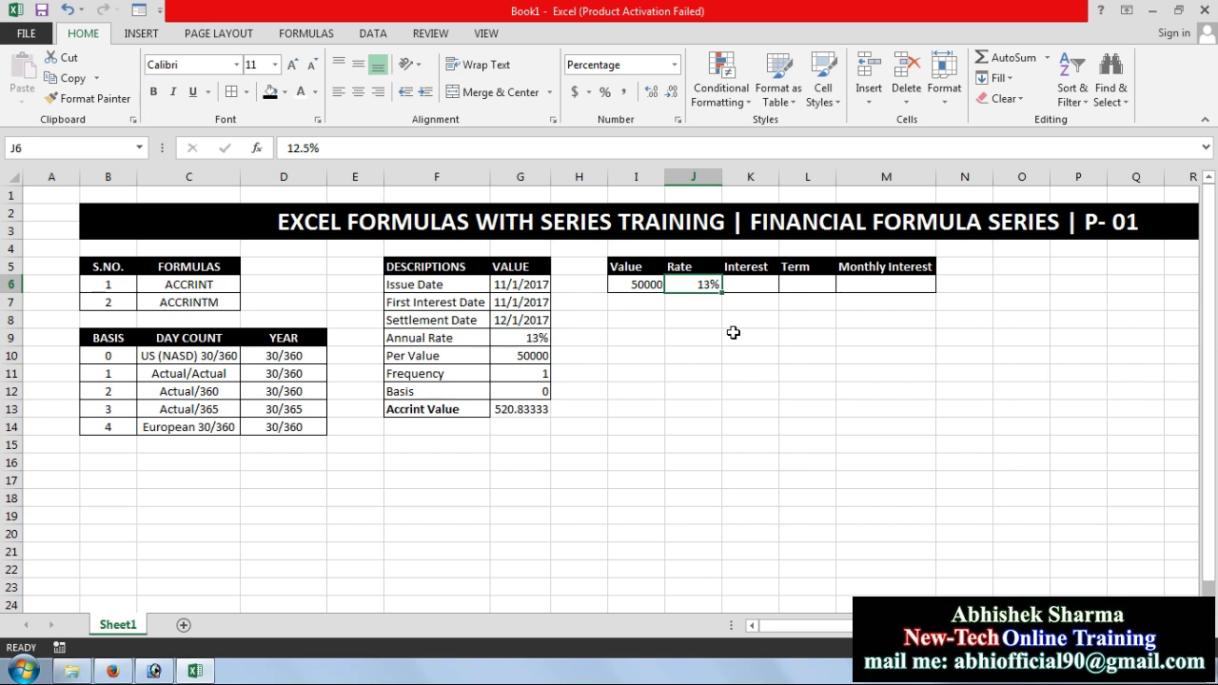
pyautogui.press('Tab')
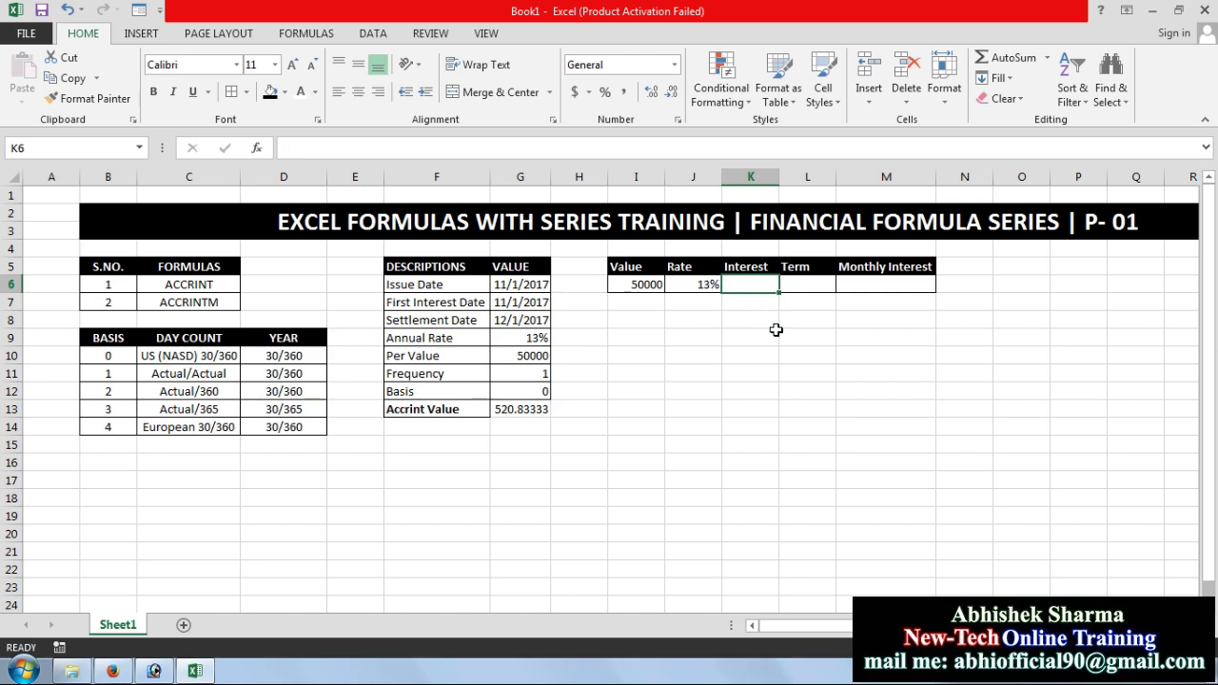
pyautogui.write('=')
pyautogui.click(651, 288)
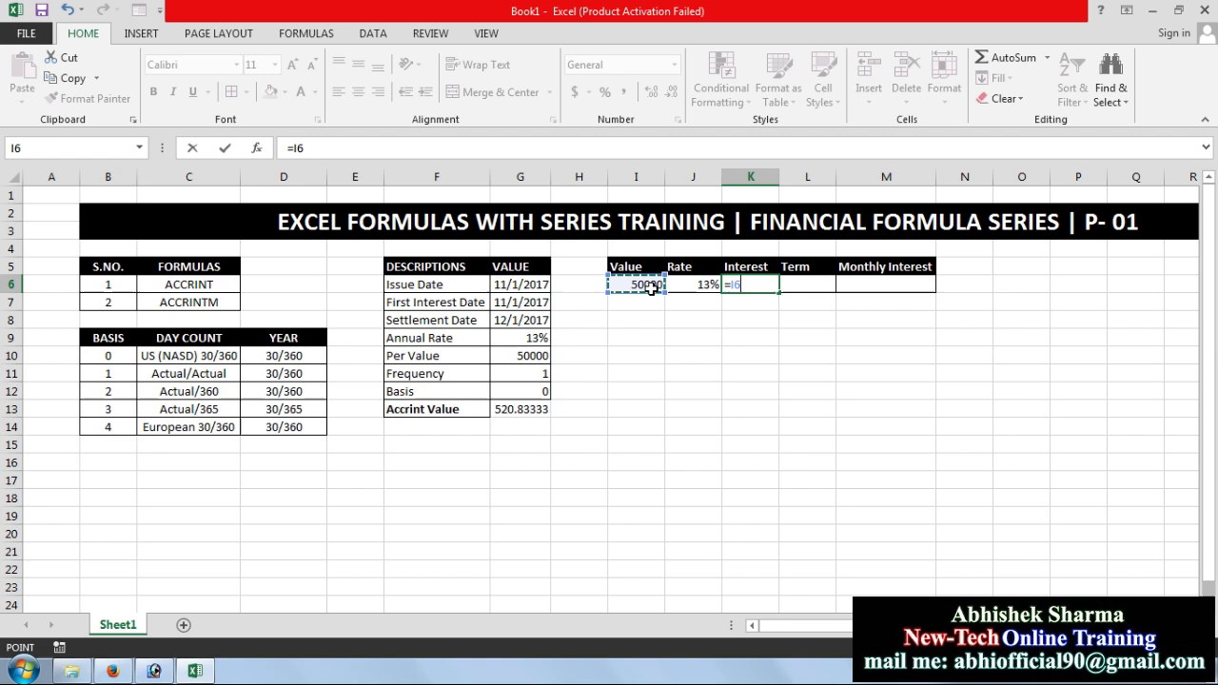
pyautogui.write('*')
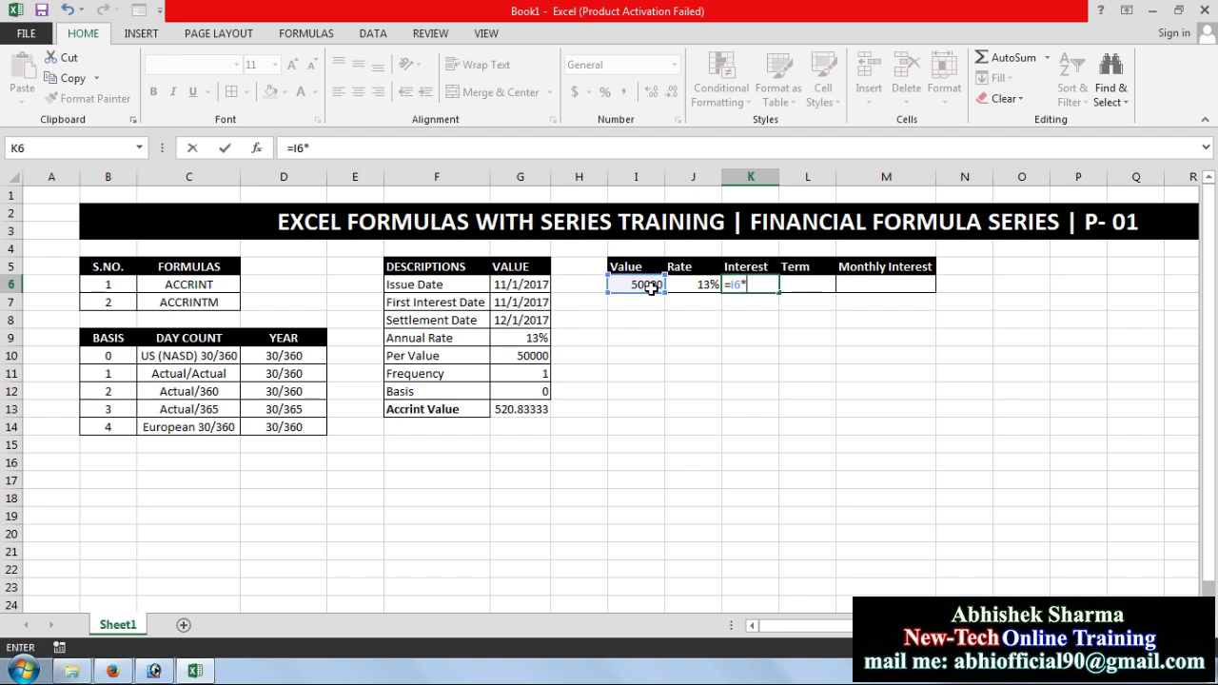
pyautogui.click(709, 286)
pyautogui.press('Return')
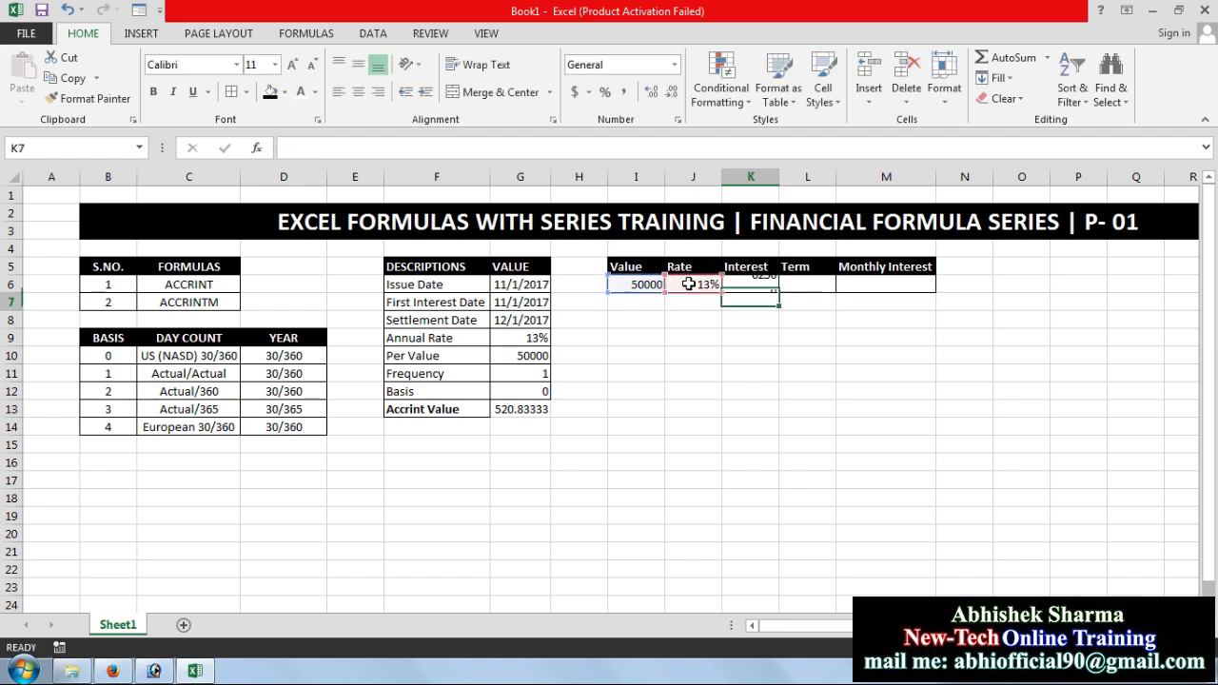
# Enter Term 12 and Monthly Interest =K6/L6, giving 520.83 to match G13
pyautogui.click(799, 289)
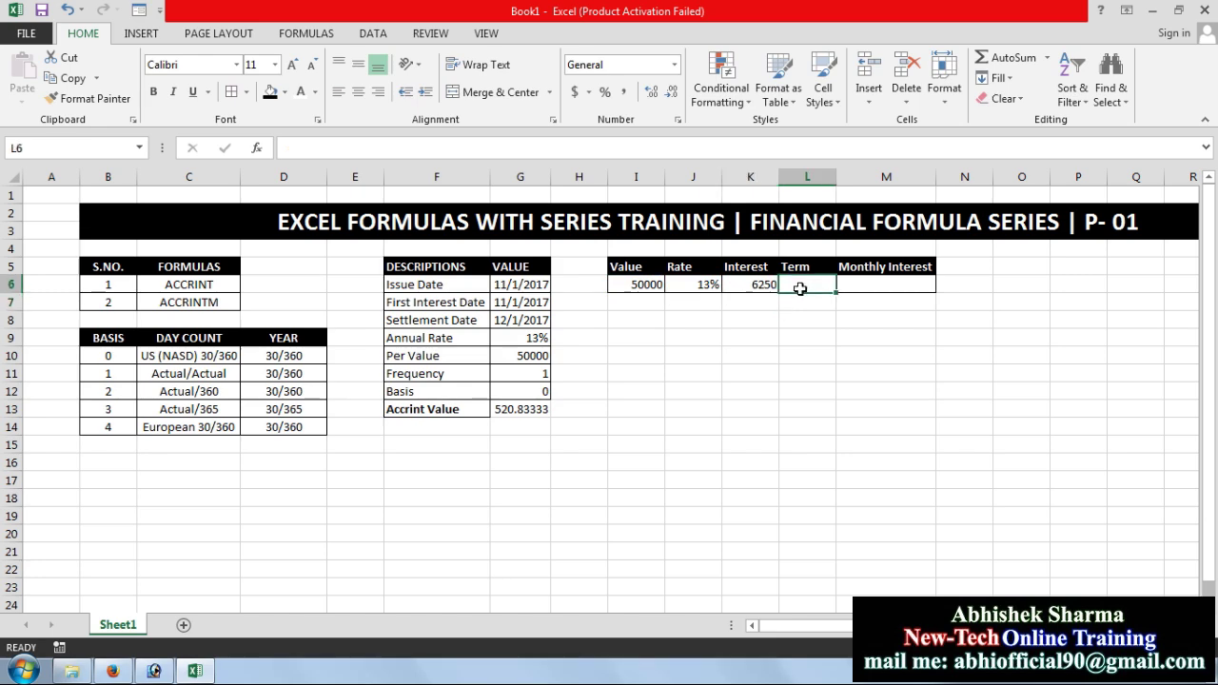
pyautogui.write('12')
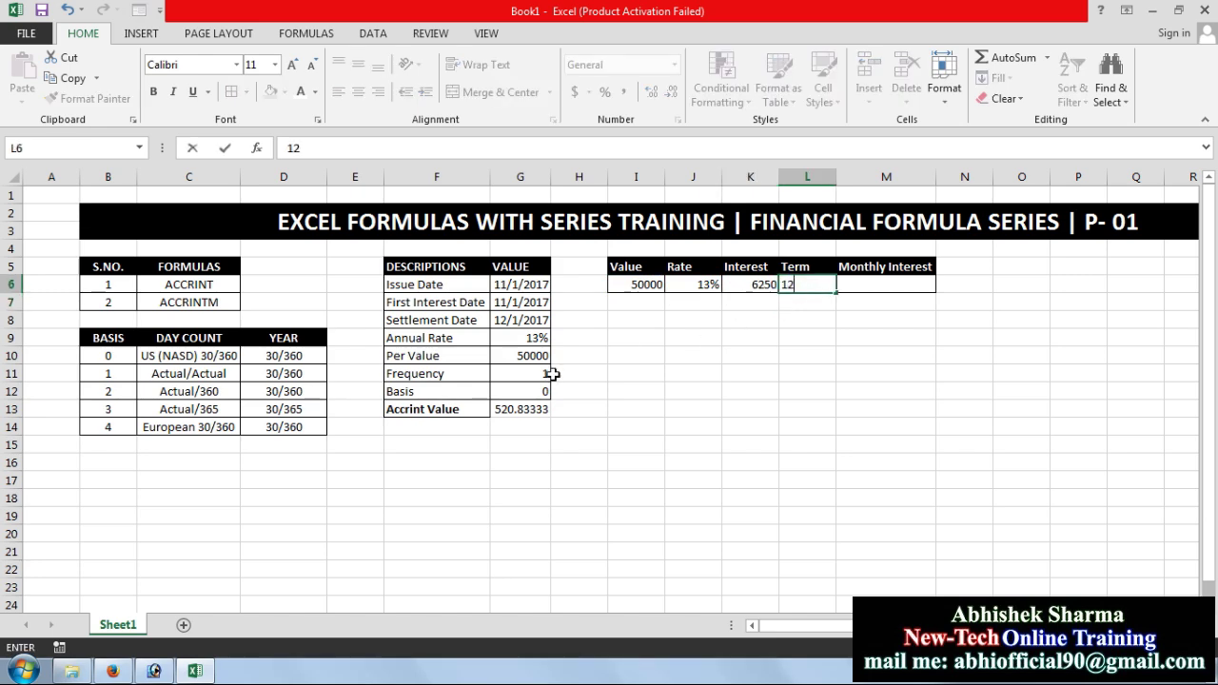
pyautogui.press('Tab')
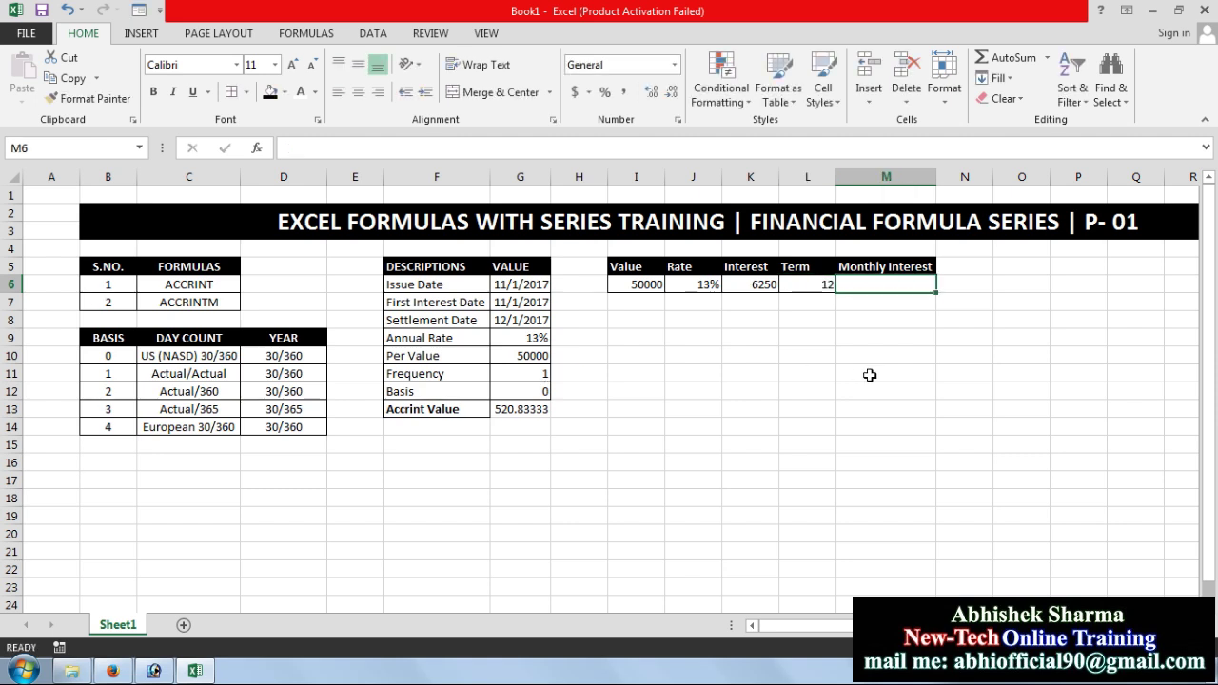
pyautogui.write('=')
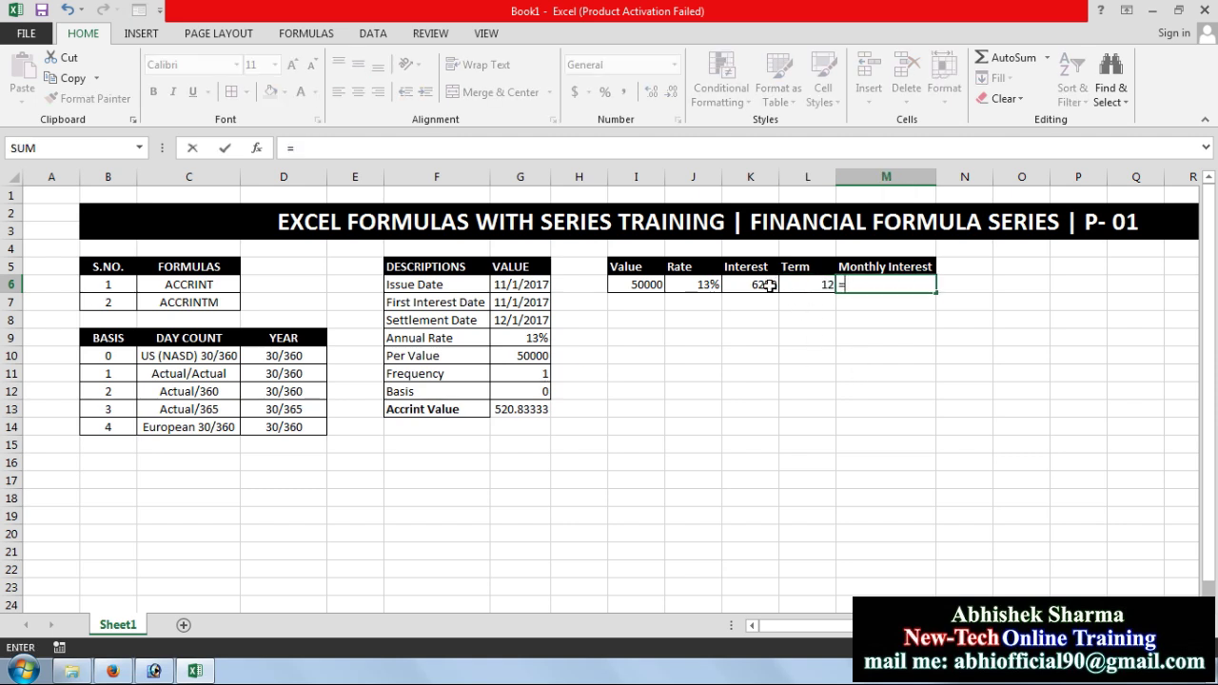
pyautogui.click(768, 285)
pyautogui.write('/')
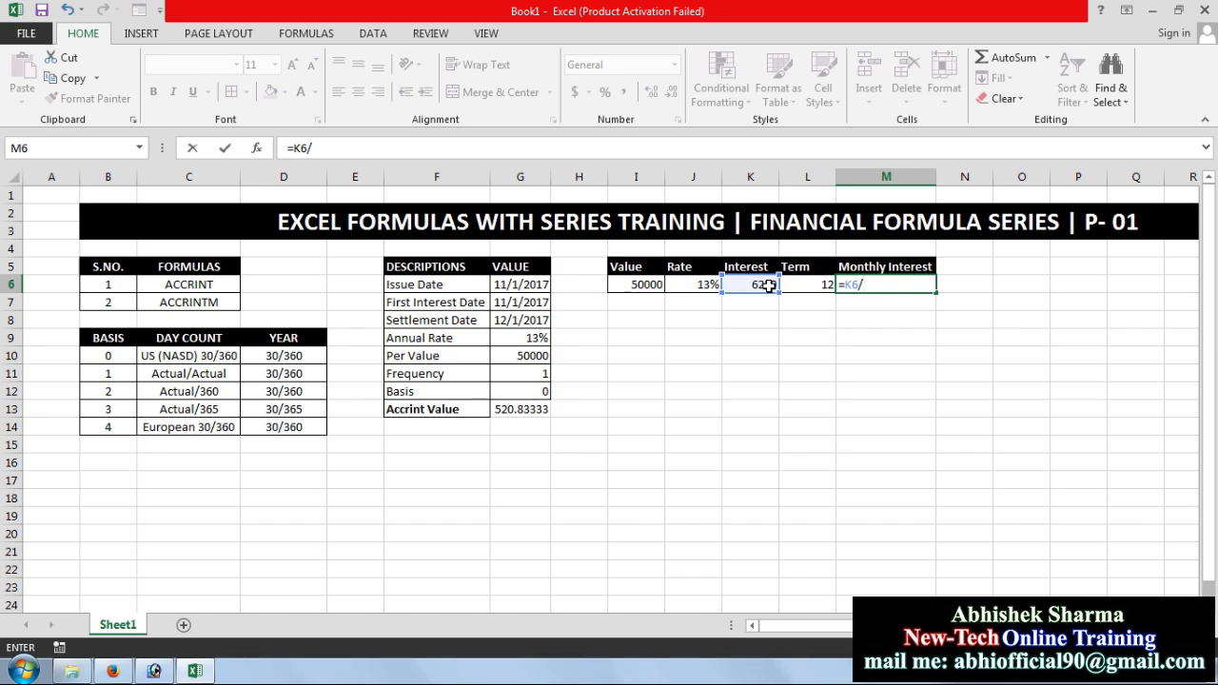
pyautogui.click(818, 286)
pyautogui.press('Return')
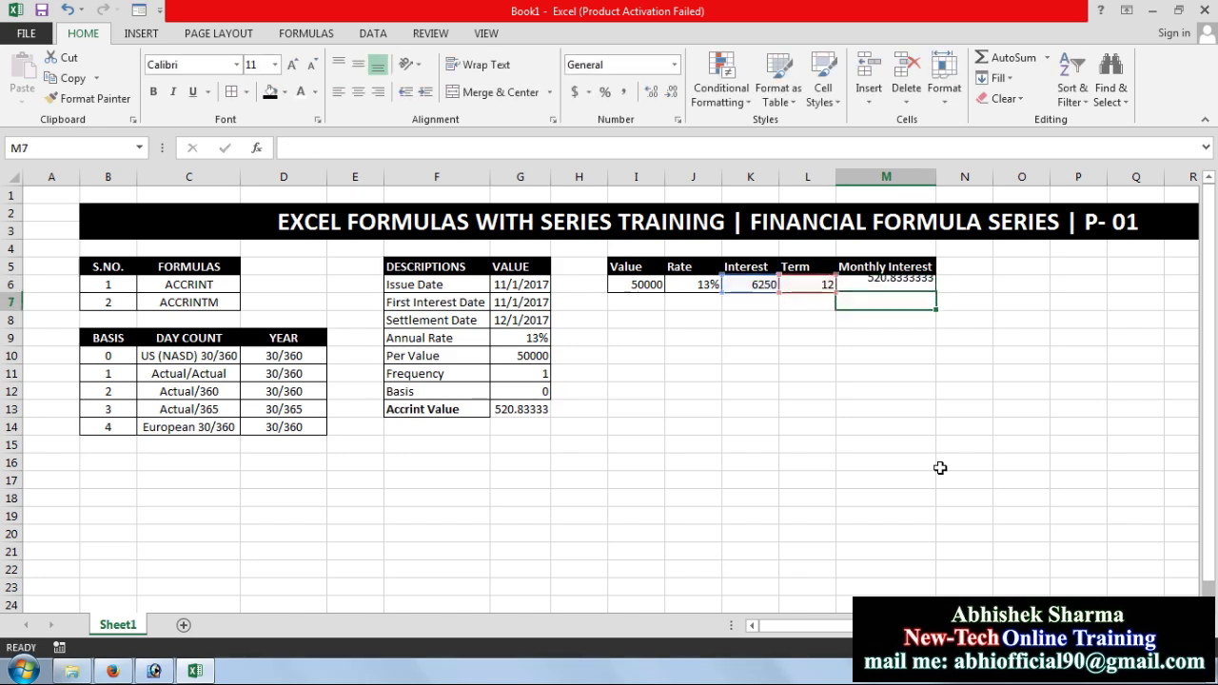
pyautogui.click(925, 280)
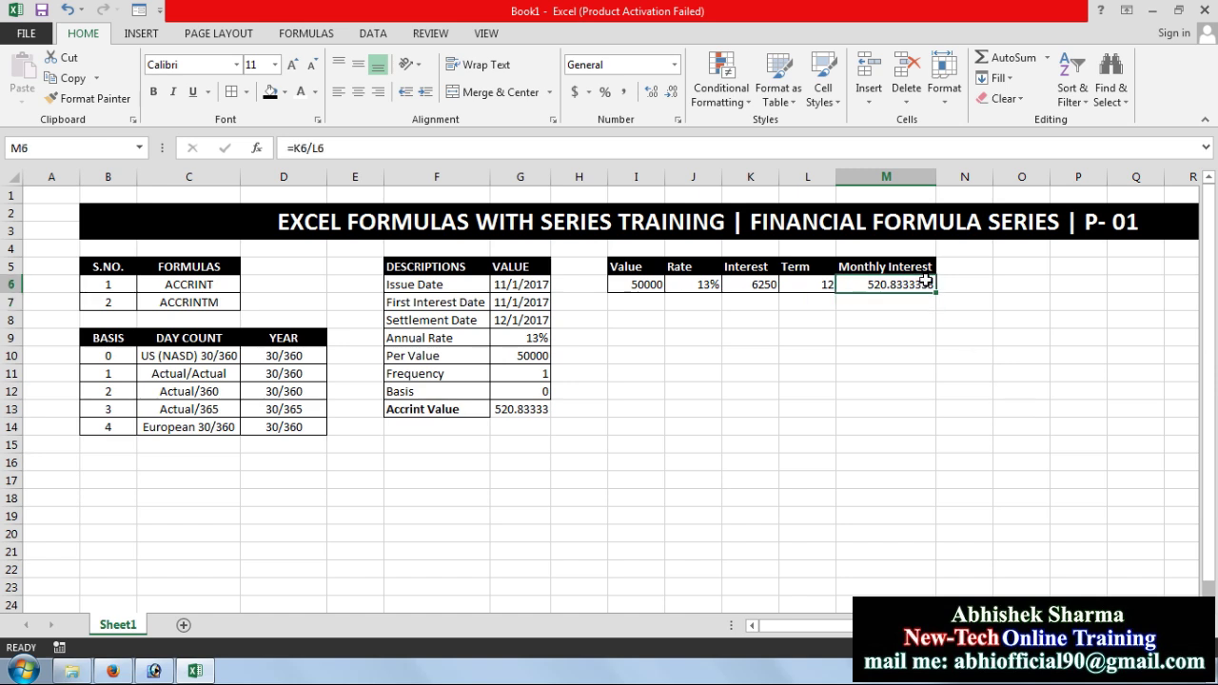
pyautogui.click(510, 417)
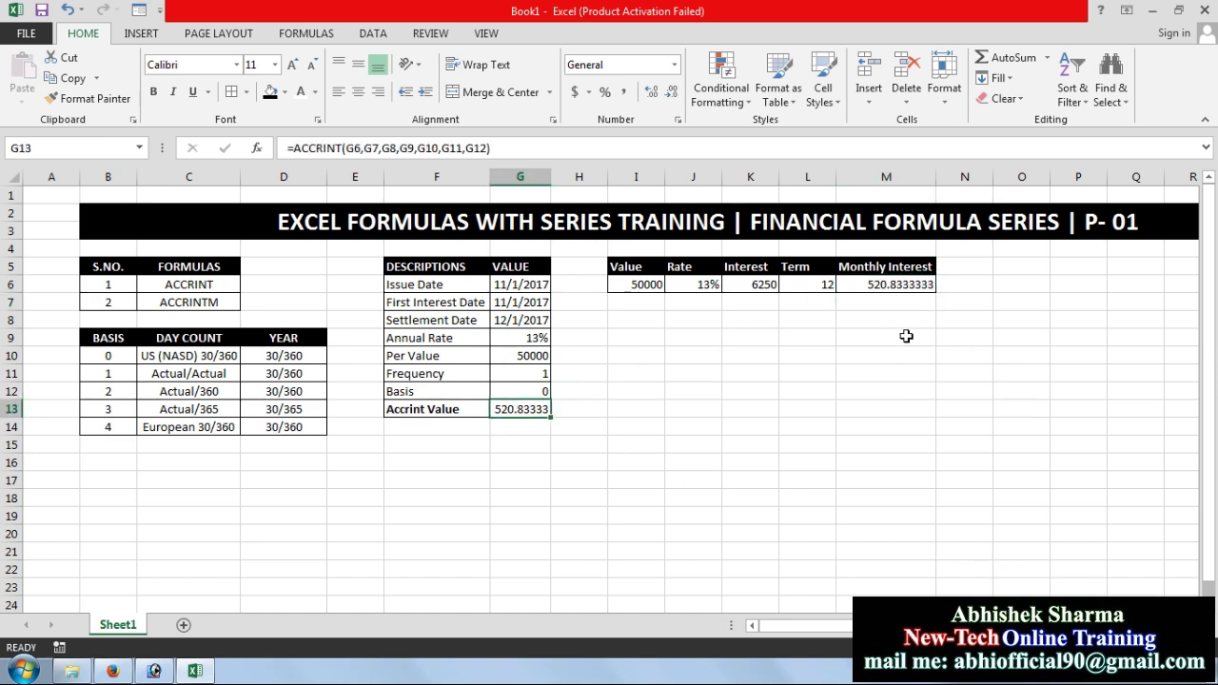
# Round the Monthly Interest in M6 to two decimals so it shows 520.83
pyautogui.click(902, 287)
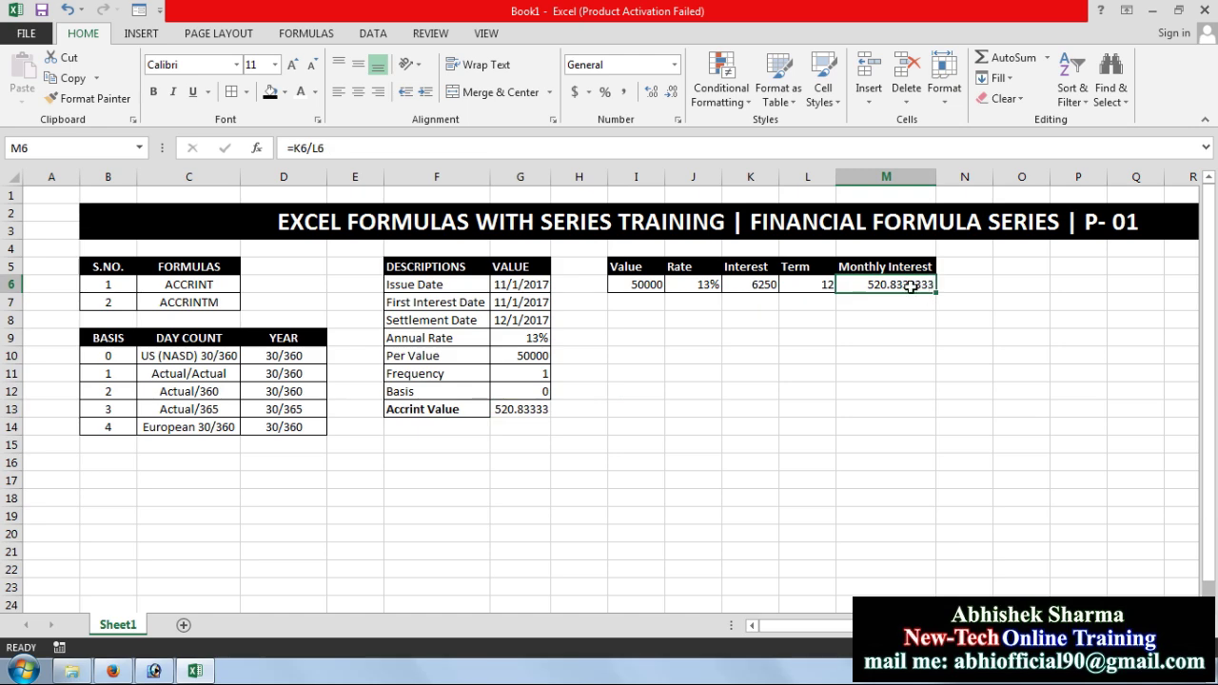
pyautogui.click(653, 99)
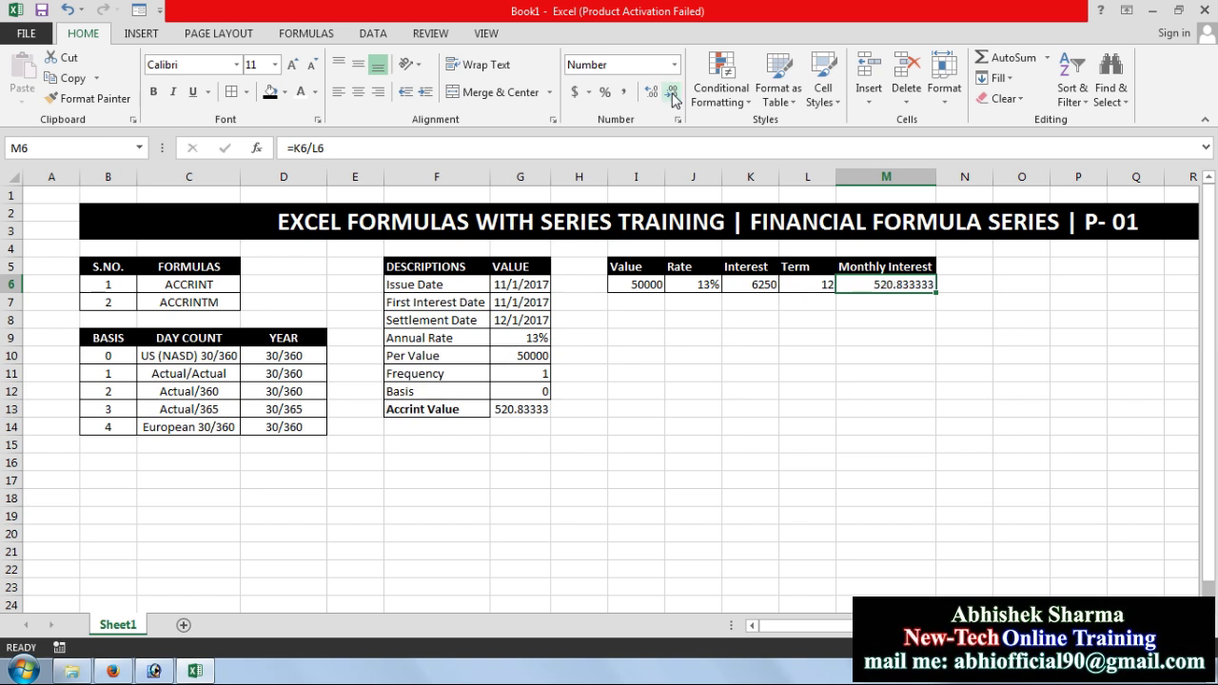
pyautogui.click(671, 95)
pyautogui.click(672, 94)
pyautogui.click(672, 94)
pyautogui.click(672, 94)
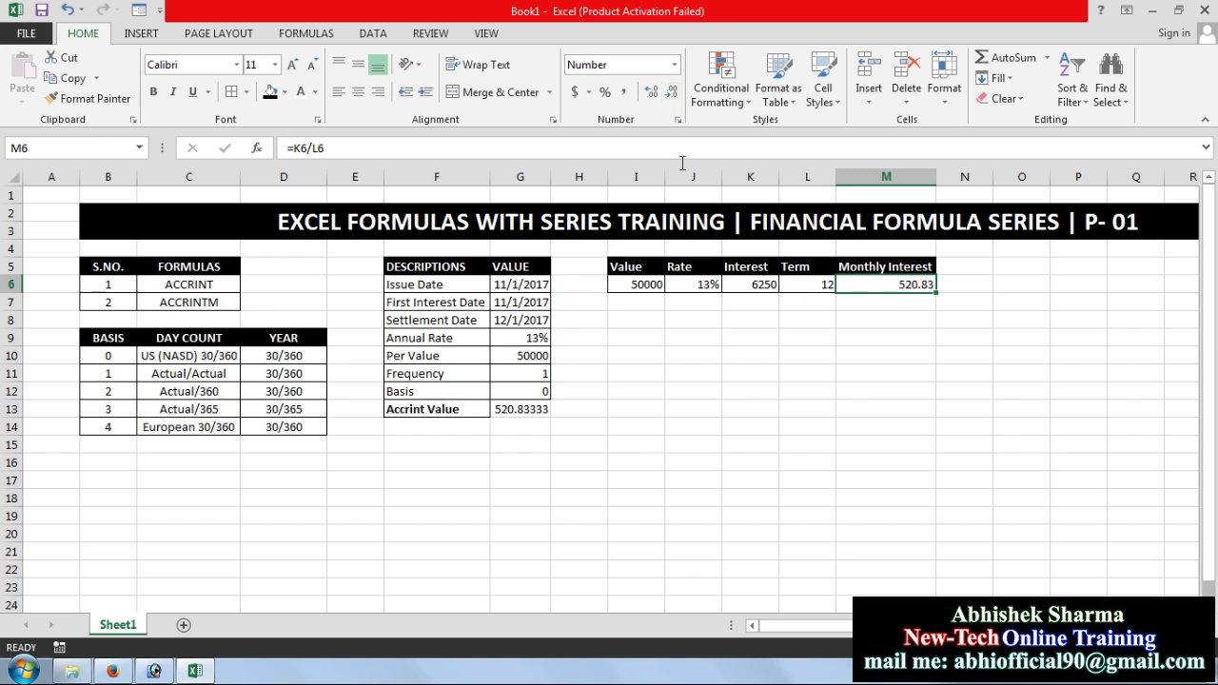
# Round the Accrint Value in G13 to two decimals so it also reads 520.83
pyautogui.click(540, 411)
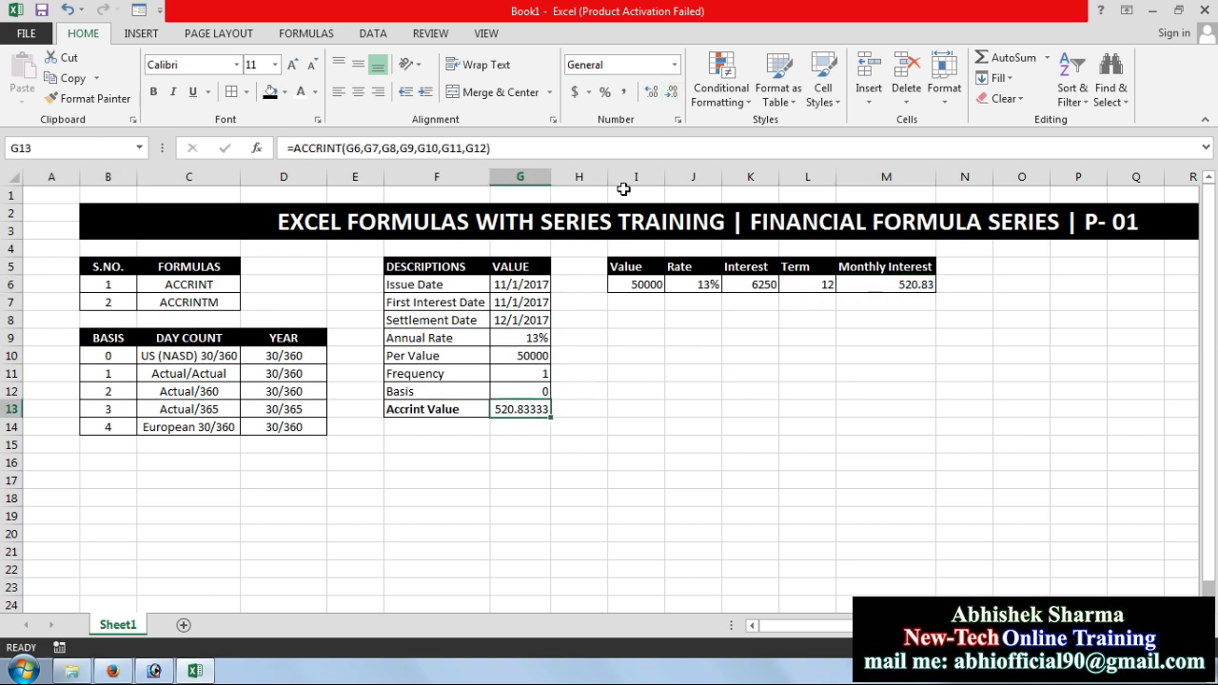
pyautogui.click(672, 92)
pyautogui.click(672, 93)
pyautogui.click(671, 92)
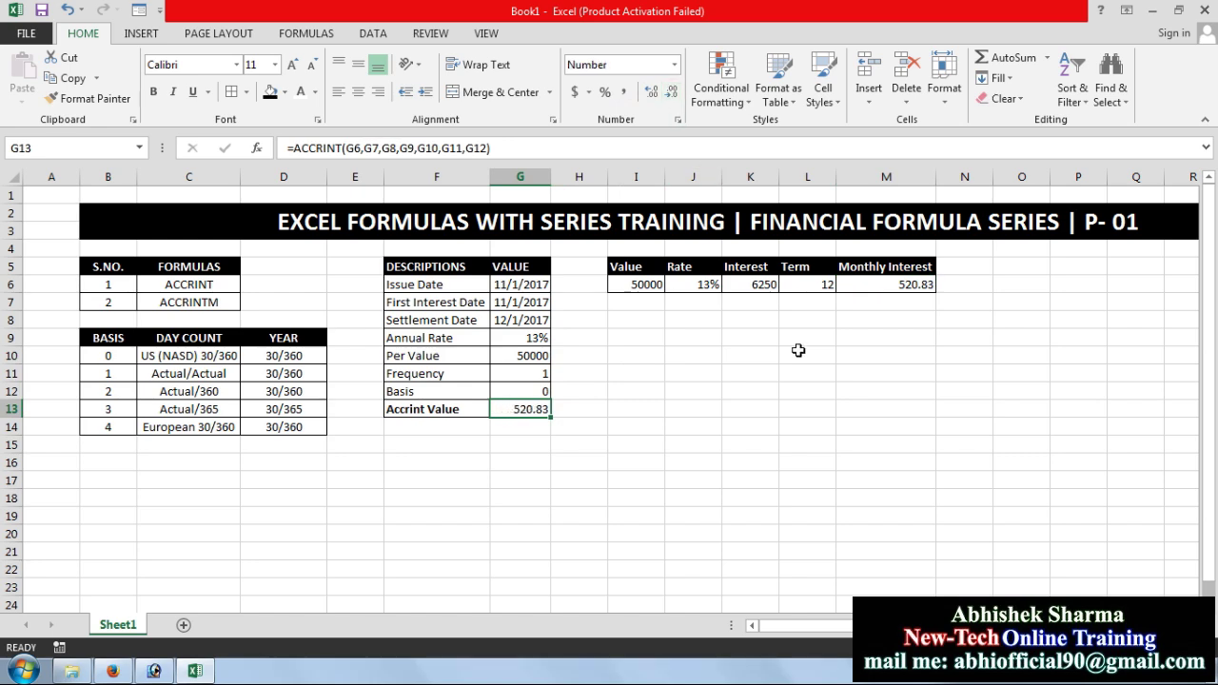
pyautogui.click(799, 350)
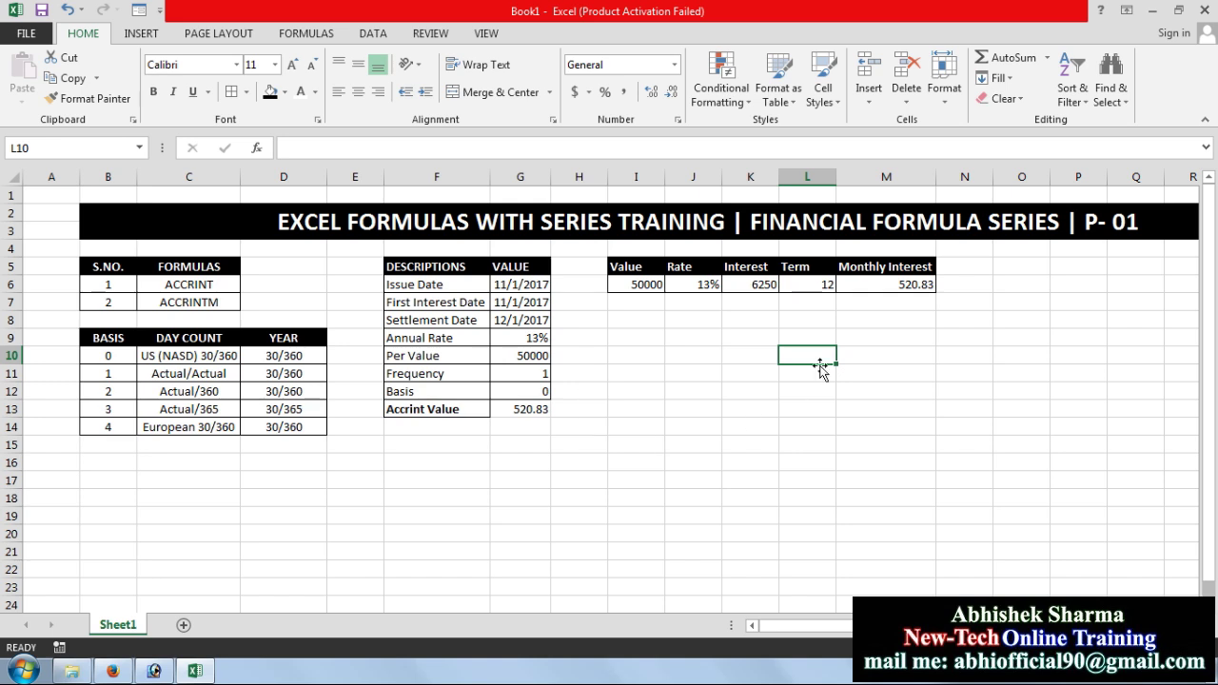
pyautogui.click(728, 355)
# Start a check formula referencing M6 in L11, then erase it, leaving the cell empty
pyautogui.click(791, 374)
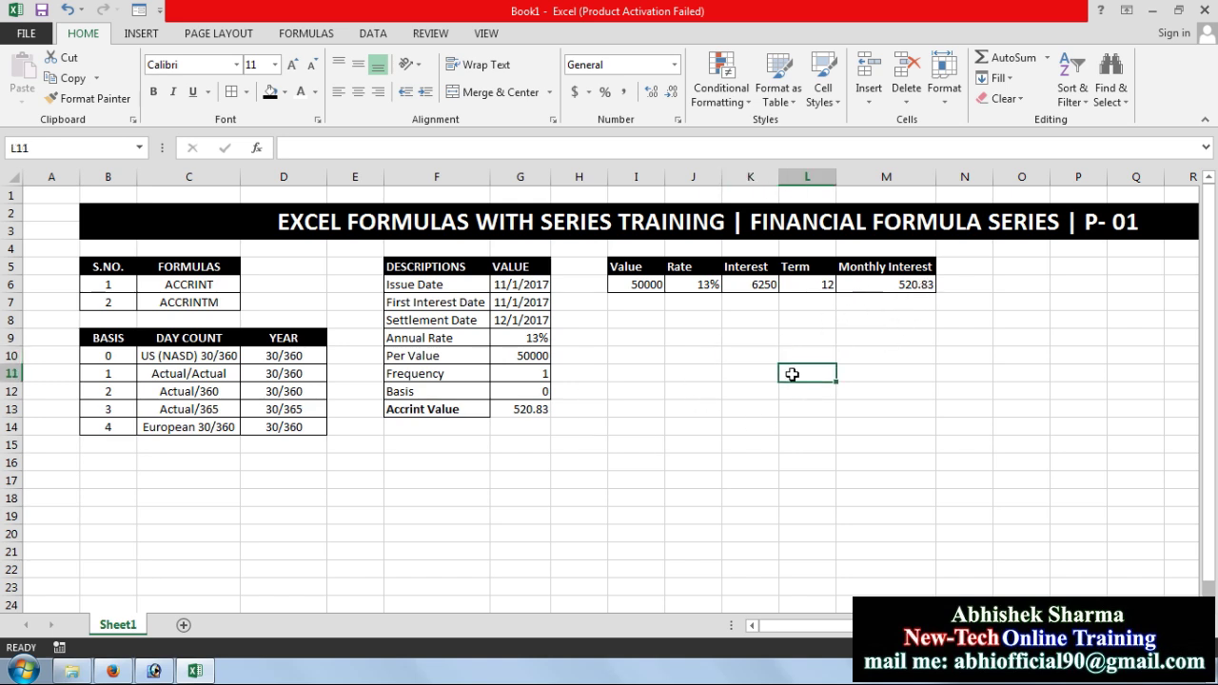
pyautogui.write('=')
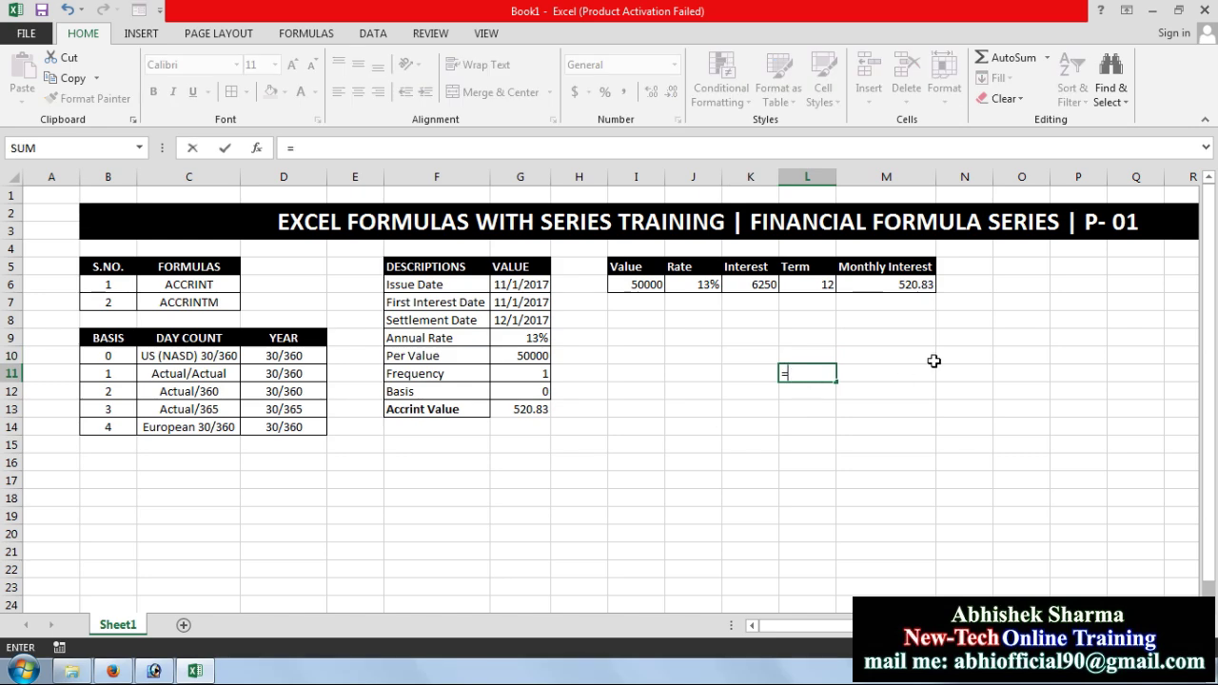
pyautogui.click(905, 283)
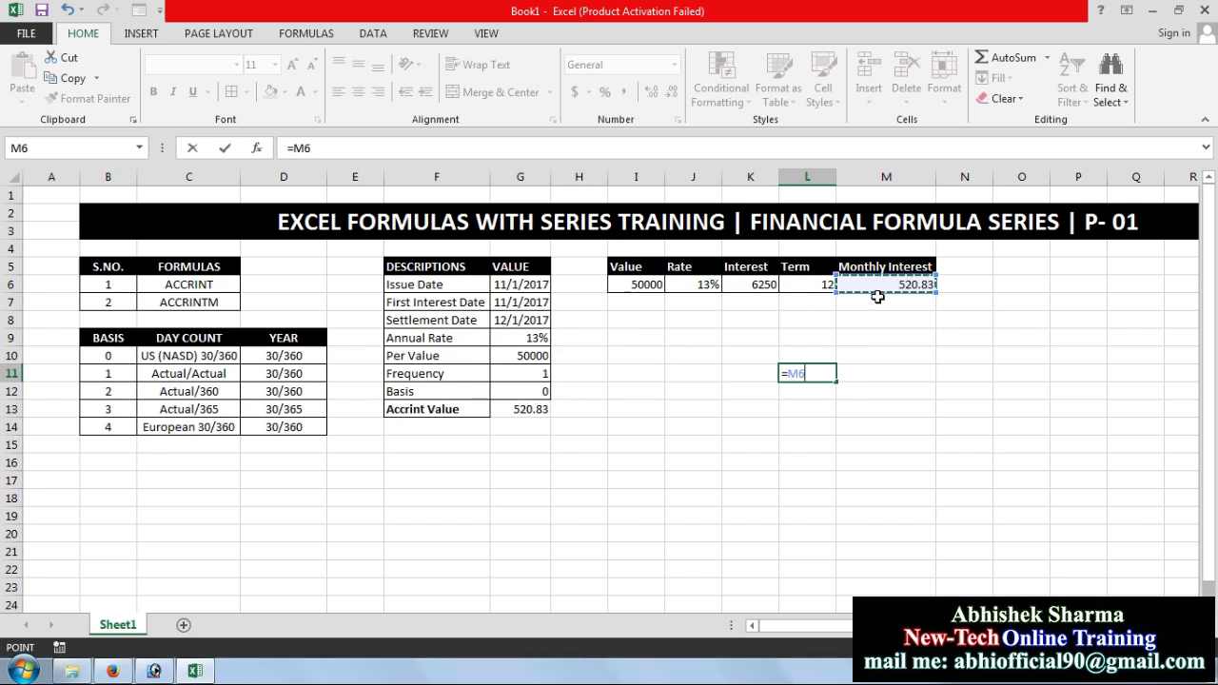
pyautogui.press('F2')
pyautogui.press('BackSpace')
pyautogui.press('BackSpace')
pyautogui.press('BackSpace')
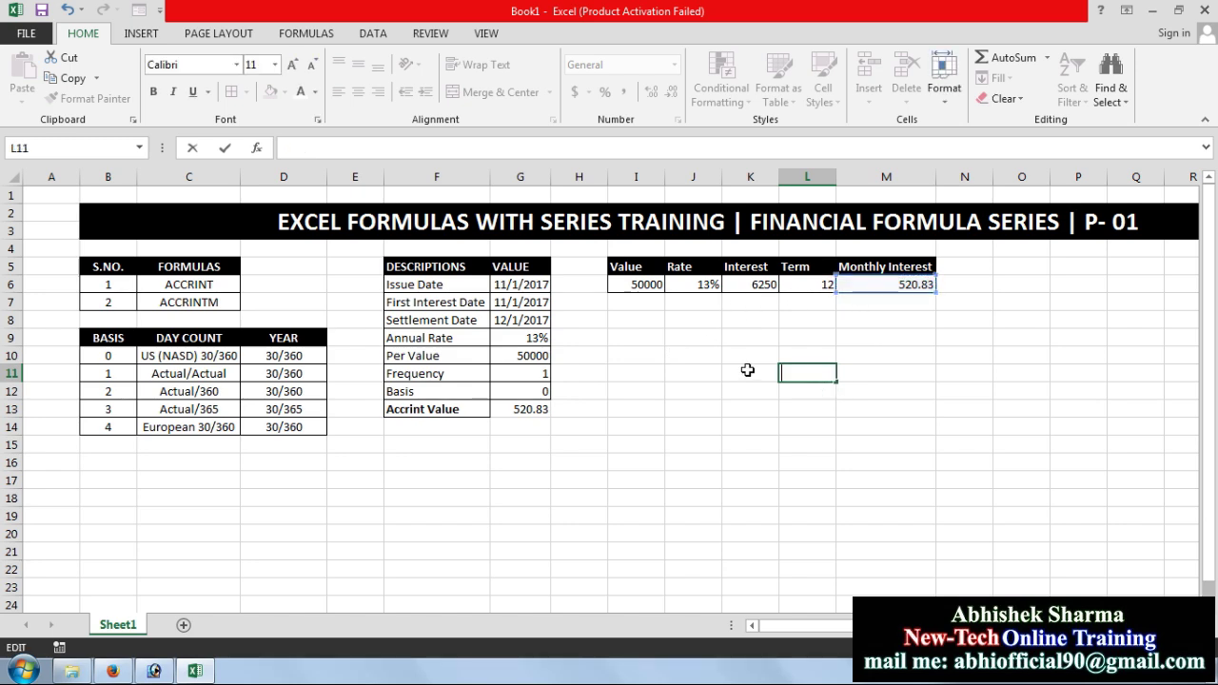
pyautogui.click(747, 370)
pyautogui.click(715, 446)
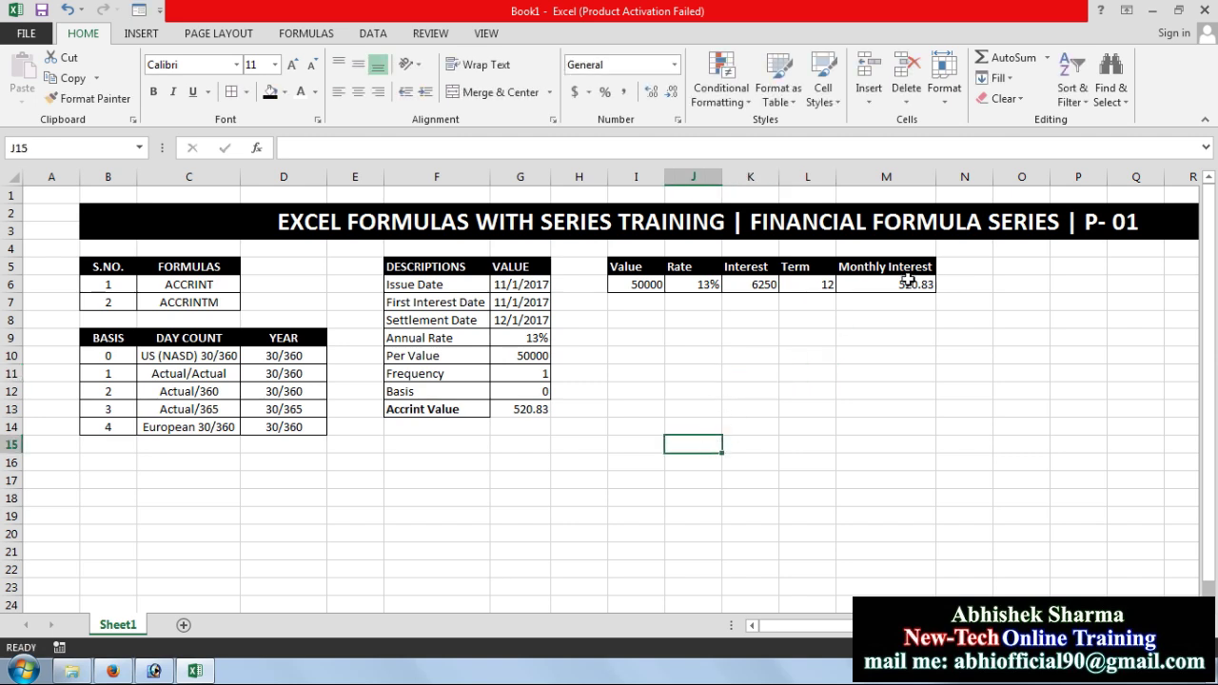
# Center the headings and values of the I5:M6 check table
pyautogui.moveTo(909, 282); pyautogui.dragTo(625, 266)
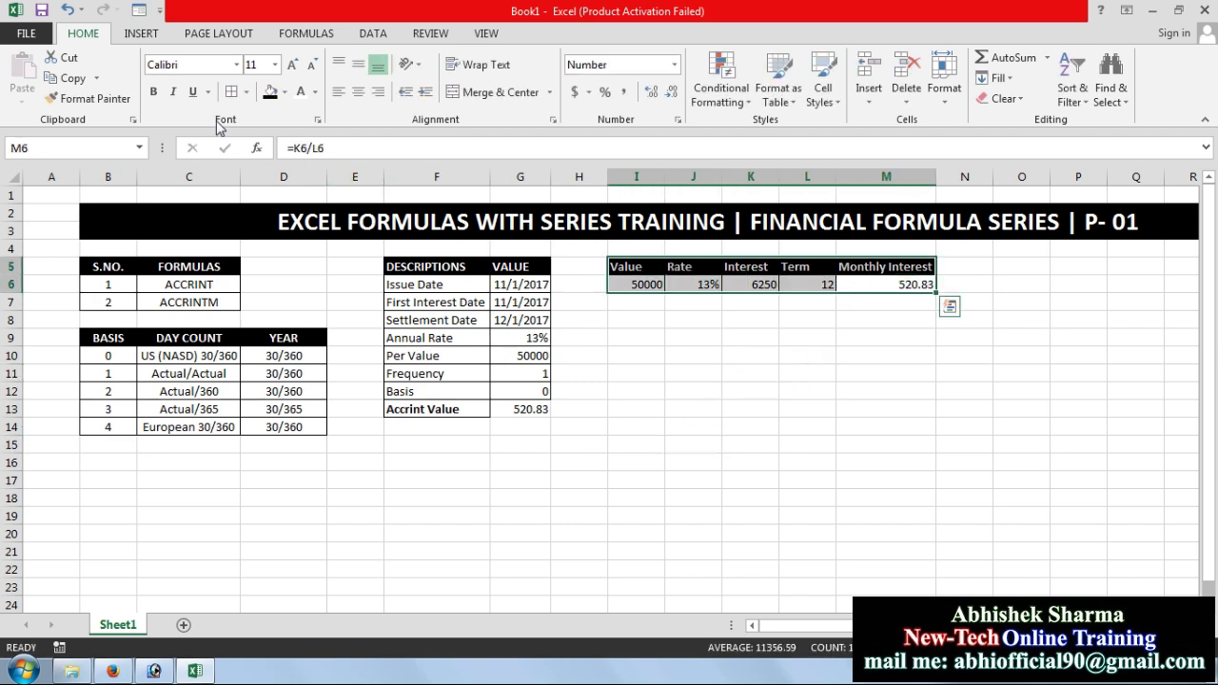
pyautogui.click(358, 91)
pyautogui.click(688, 376)
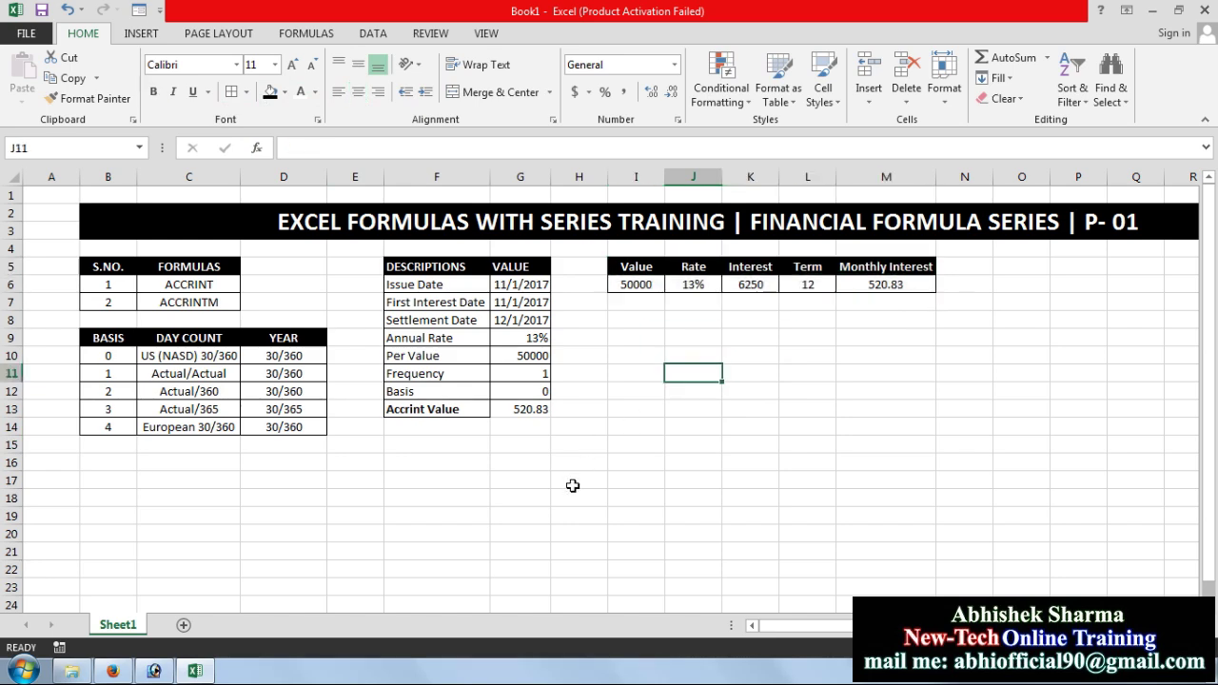
# Review the G13 Accrint Value, then select the ACCRINTM entry in the formula list
pyautogui.click(524, 407)
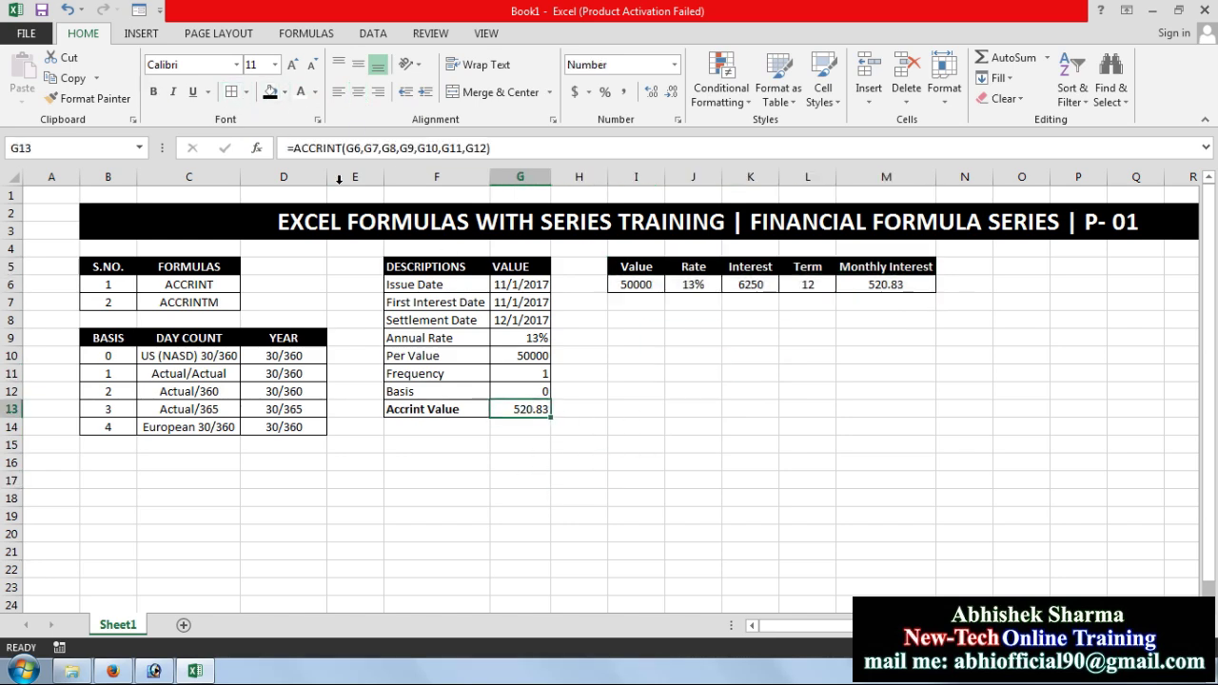
pyautogui.click(746, 430)
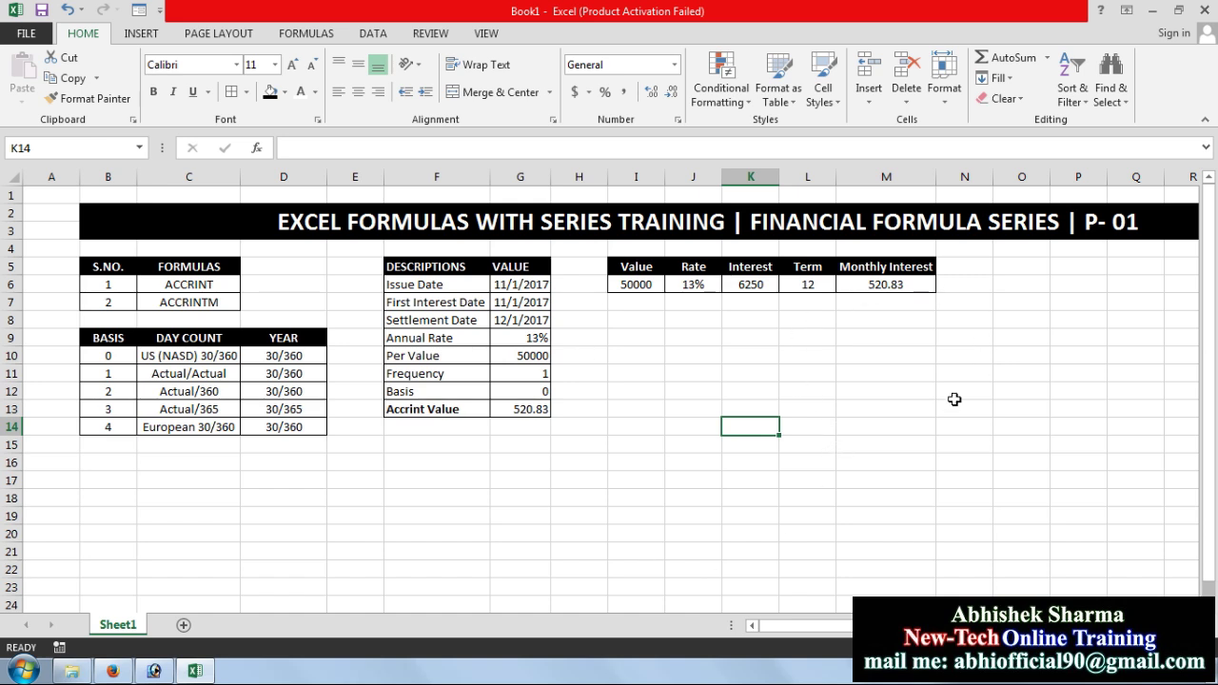
pyautogui.click(860, 410)
pyautogui.click(355, 493)
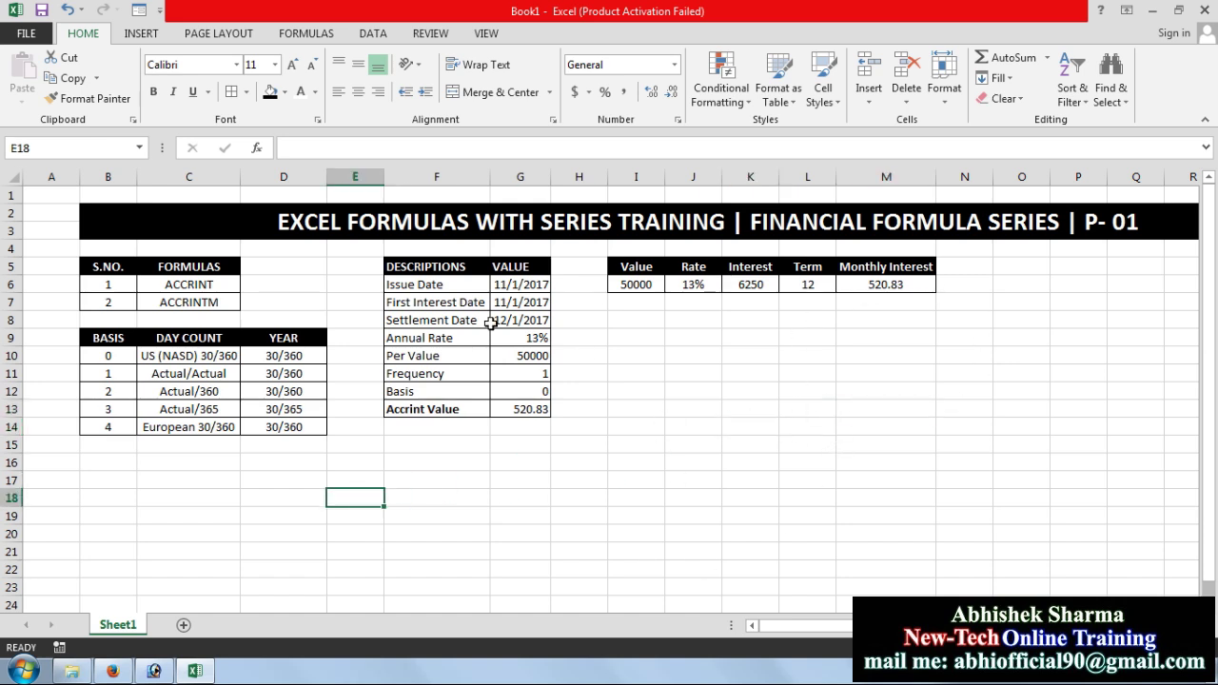
pyautogui.click(202, 302)
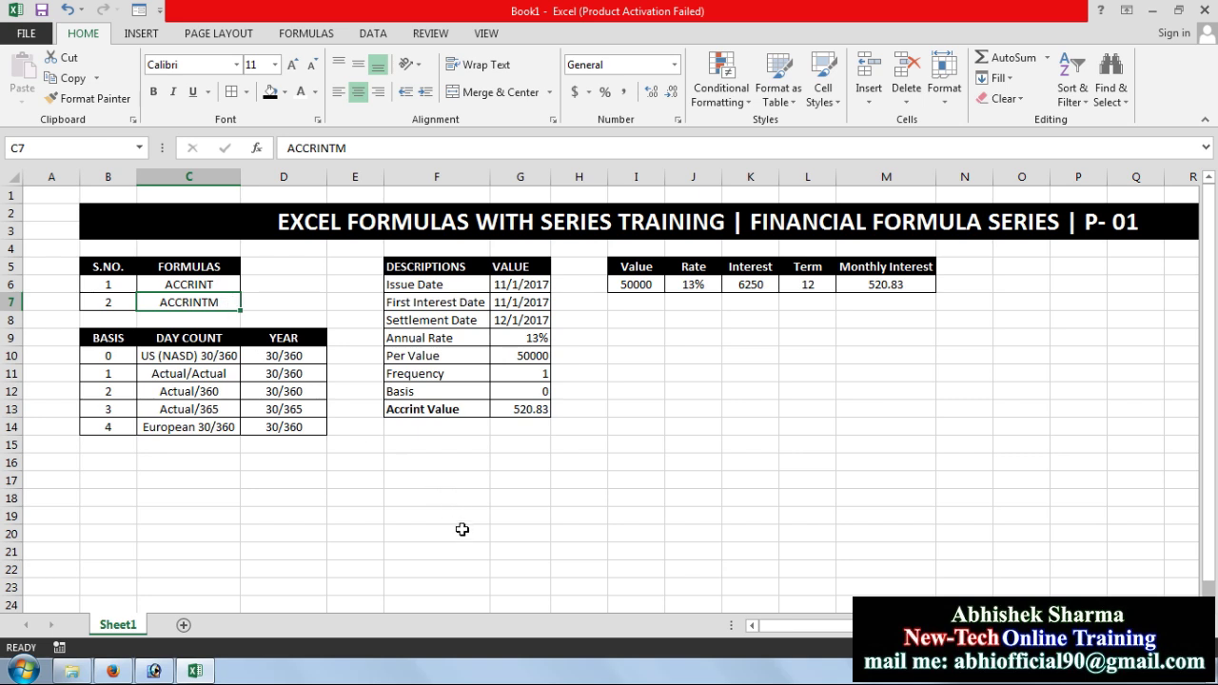
# Merge B16:Q16 into one cell and fill it black
pyautogui.click(104, 469)
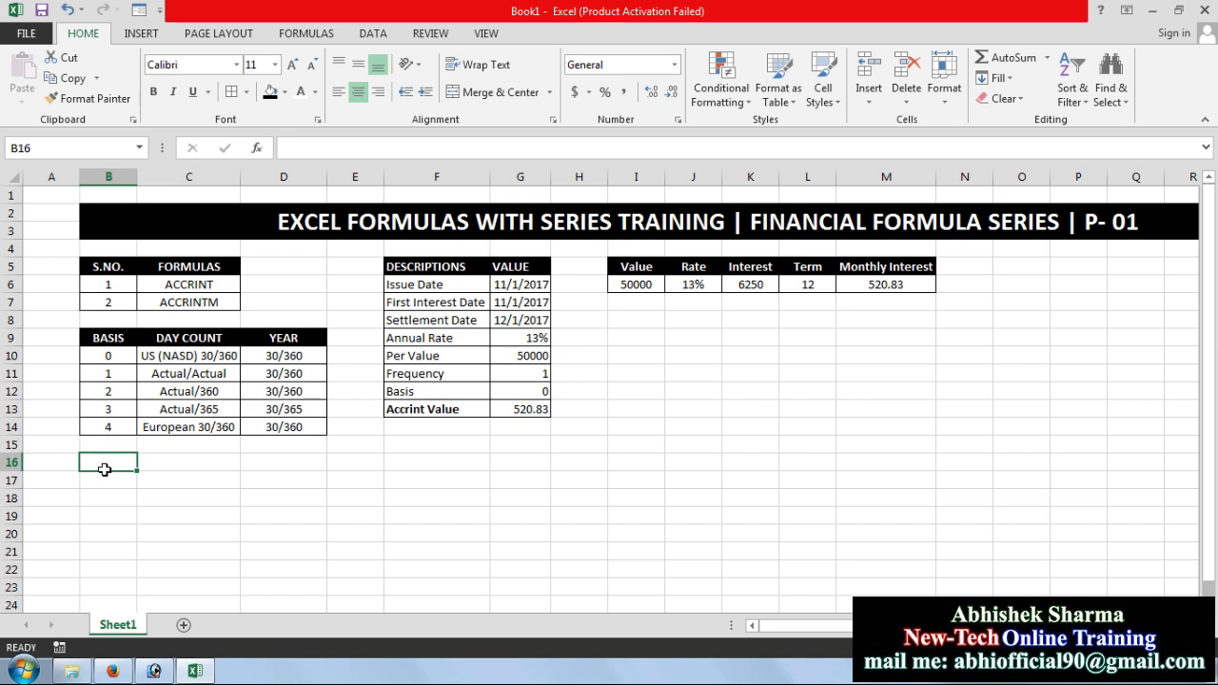
pyautogui.moveTo(104, 469); pyautogui.dragTo(1137, 465)
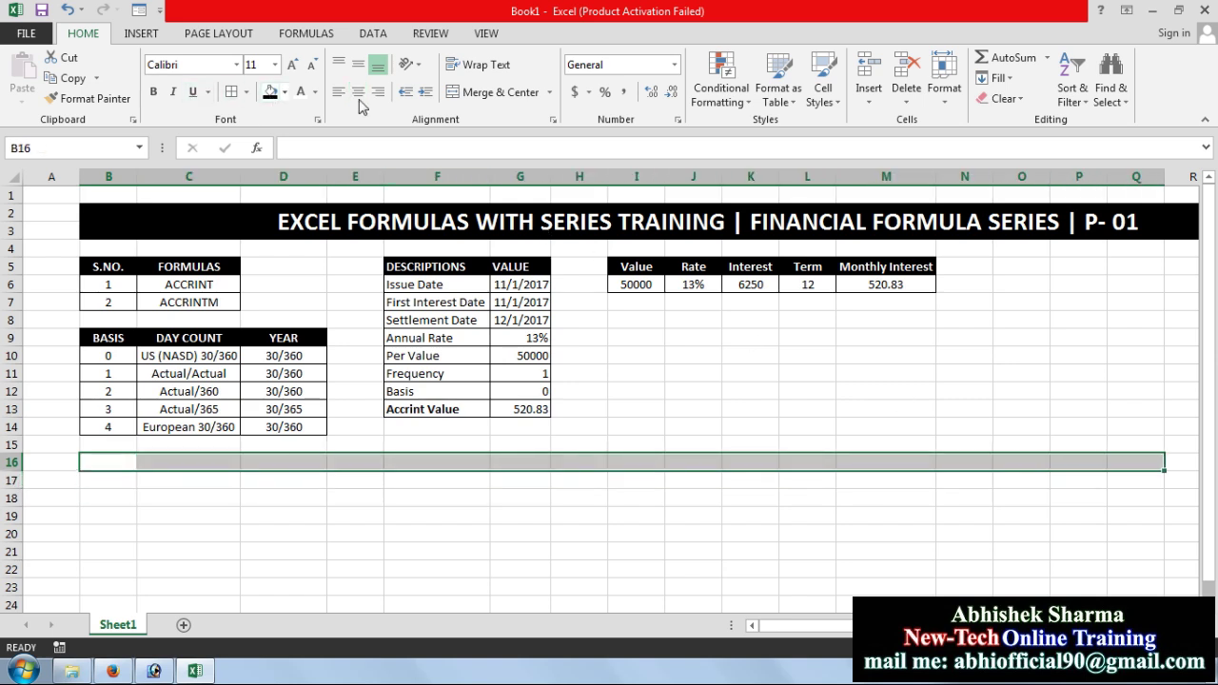
pyautogui.click(495, 92)
pyautogui.click(270, 91)
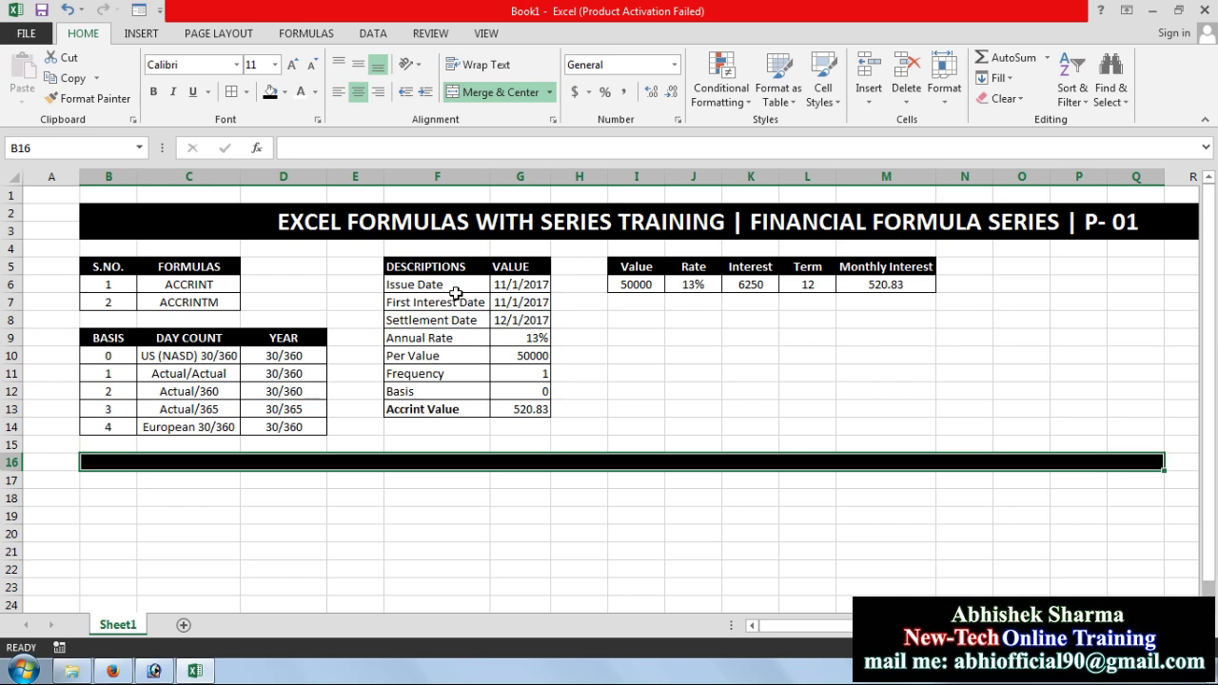
# Type the ACCRINTM heading in B16 and format it bold with white font
pyautogui.write('ACCRINTYM')
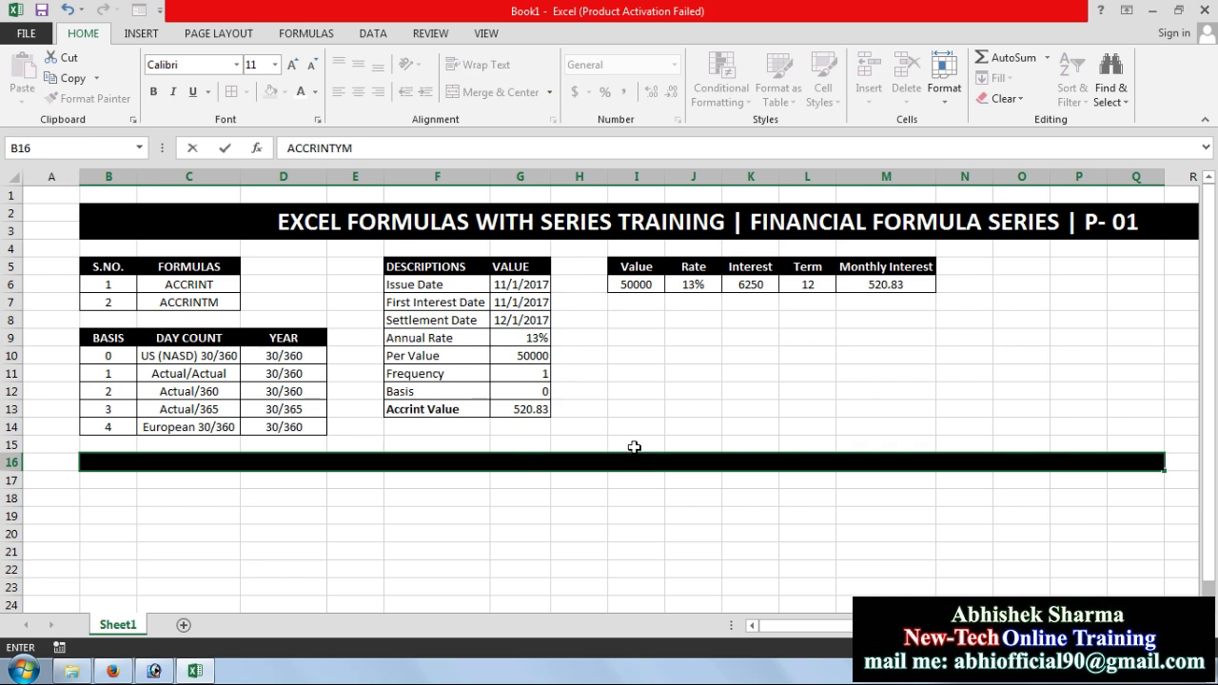
pyautogui.click(657, 475)
pyautogui.click(655, 461)
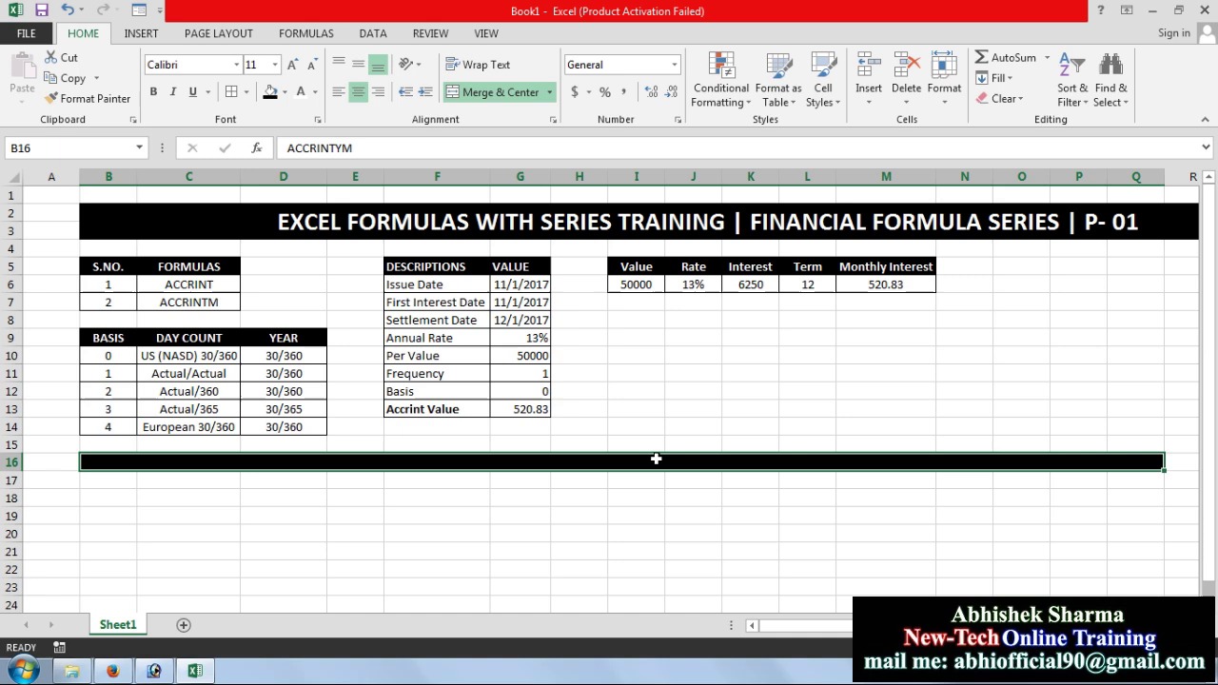
pyautogui.click(300, 91)
pyautogui.click(153, 91)
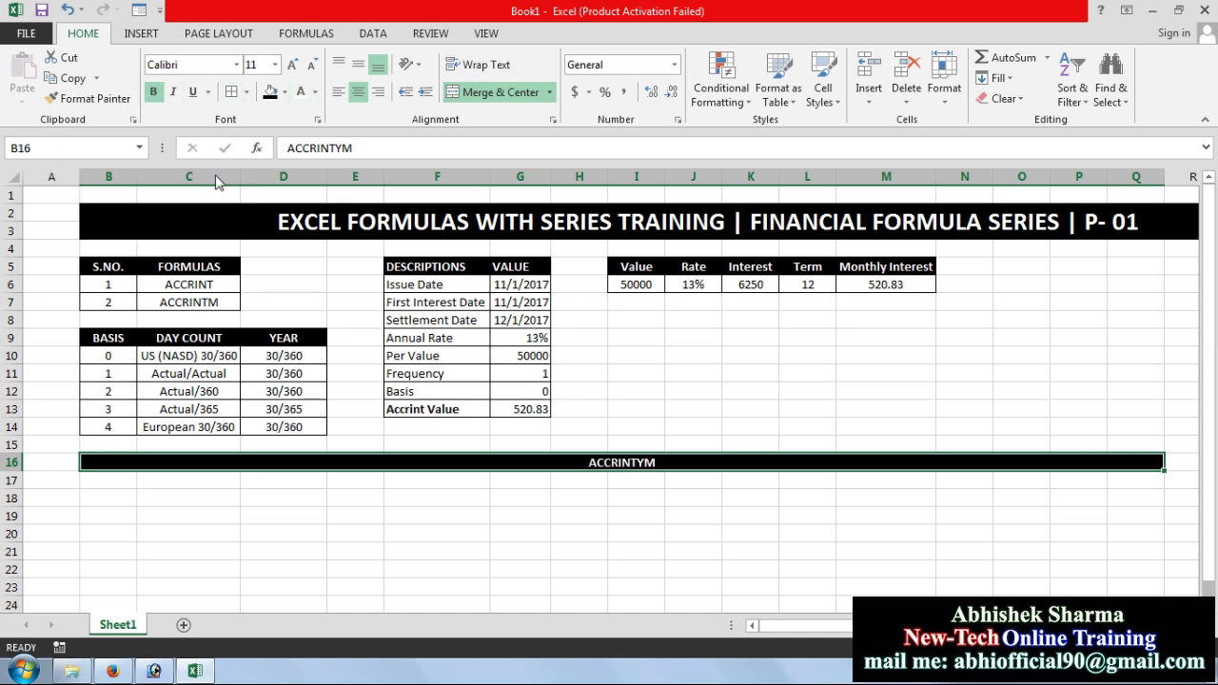
pyautogui.click(552, 479)
# Fix the typo in the heading and extend it to read 'ACCRINTM FORMULA'
pyautogui.doubleClick(637, 462)
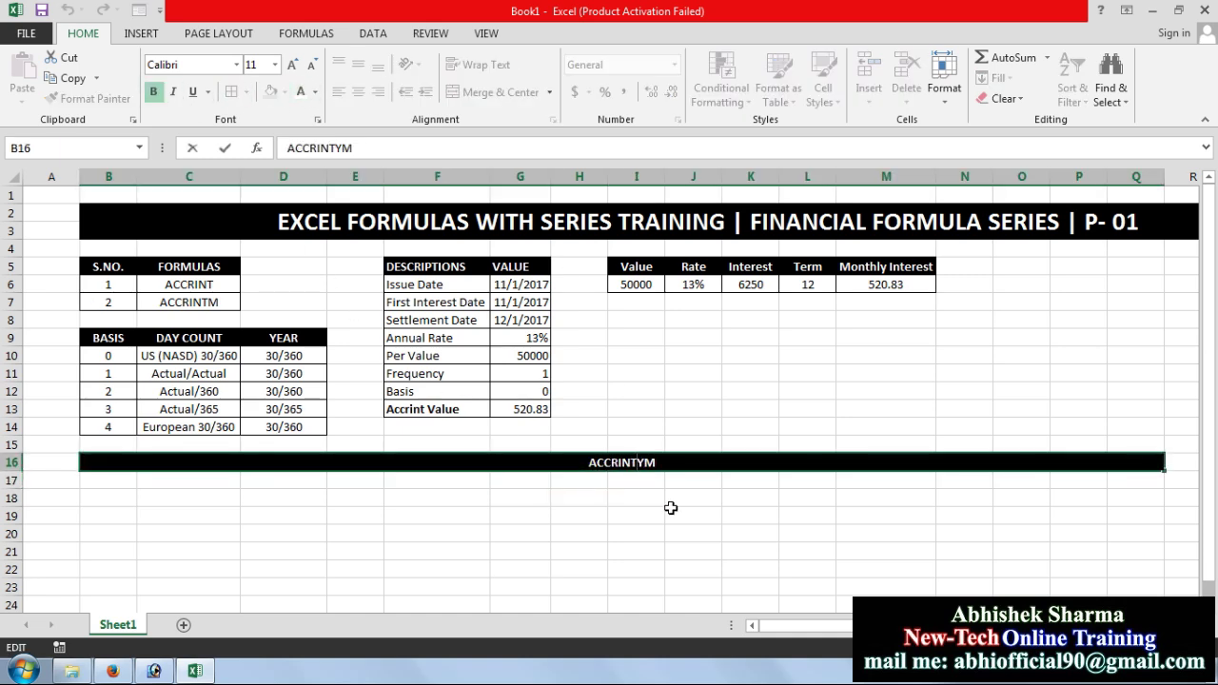
pyautogui.press('BackSpace')
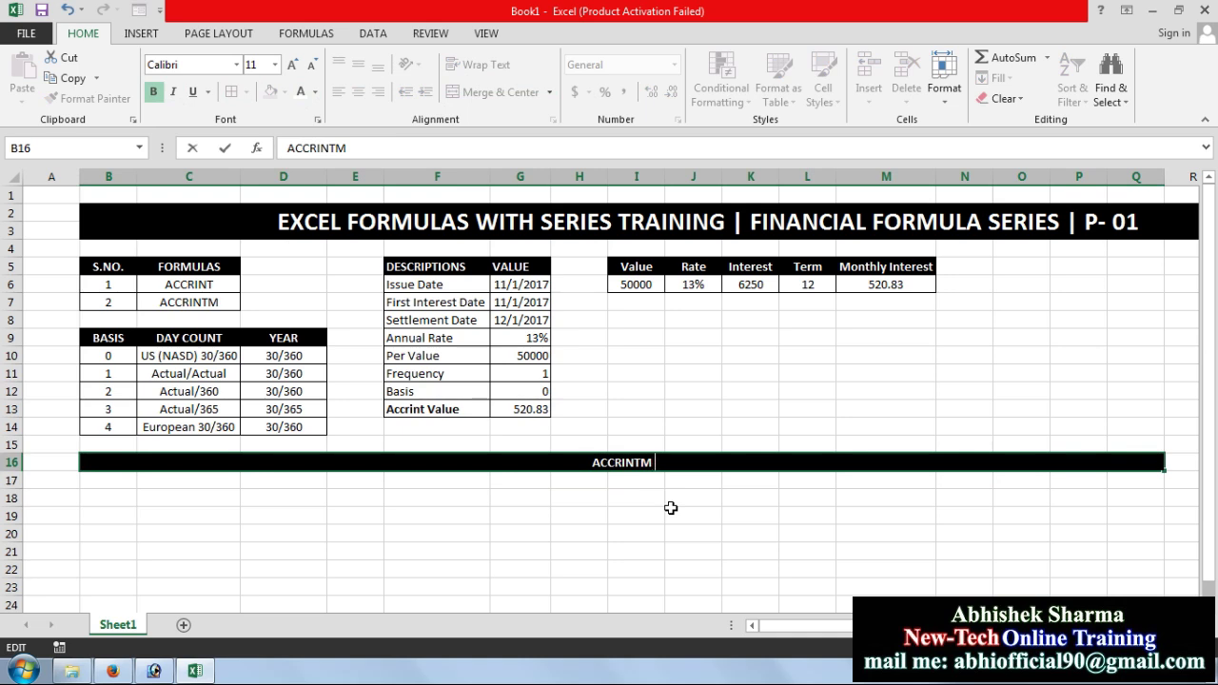
pyautogui.write('FORM')
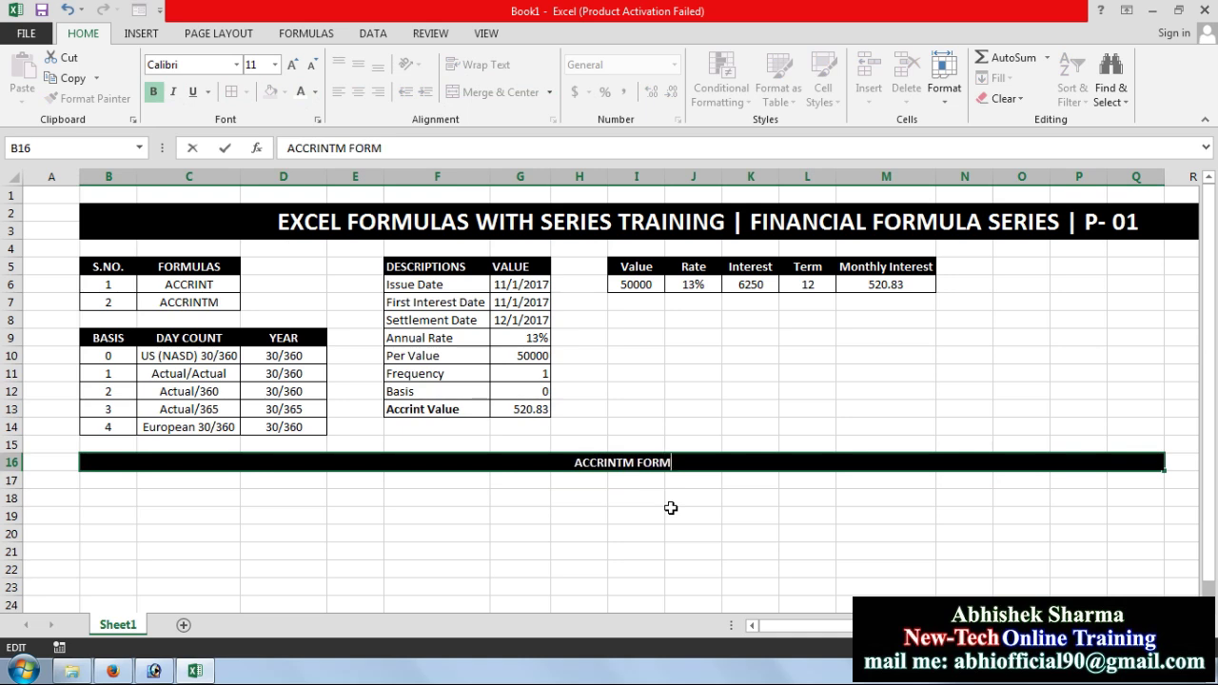
pyautogui.write('UL')
pyautogui.press('BackSpace')
pyautogui.press('BackSpace')
pyautogui.write('ULA')
pyautogui.press('Return')
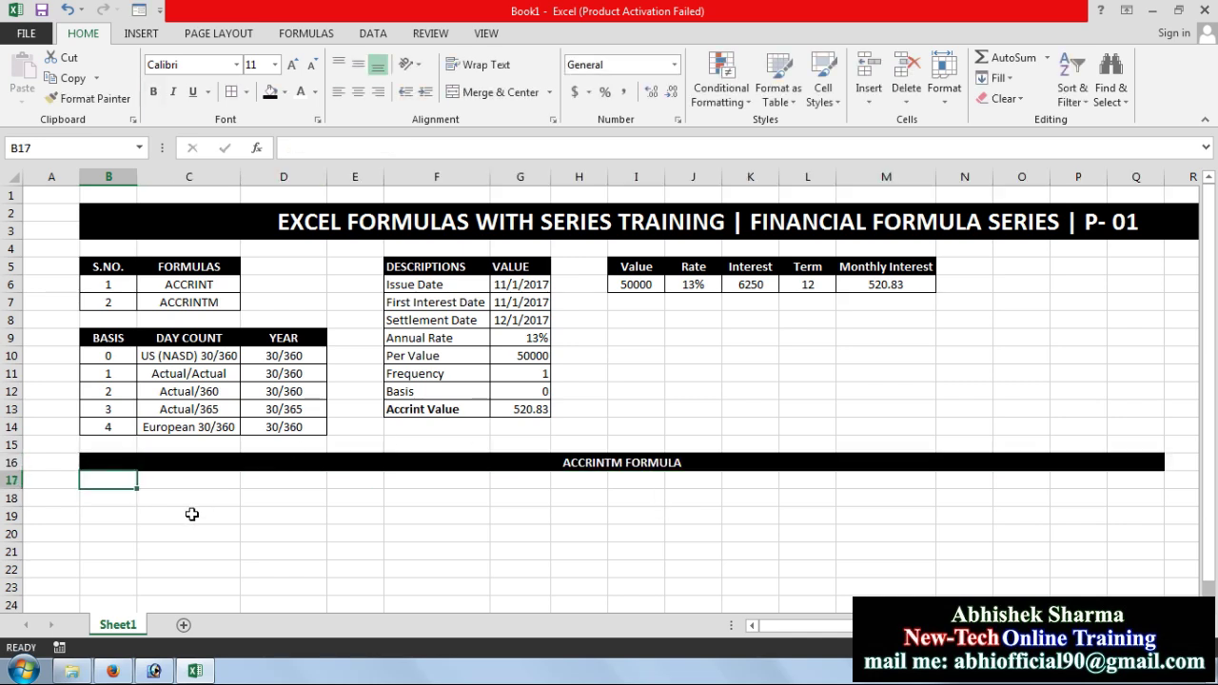
# Copy the F5:F13 description labels and paste them into F18 under the ACCRINTM banner
pyautogui.click(124, 493)
pyautogui.scroll(-2, 377, 400)
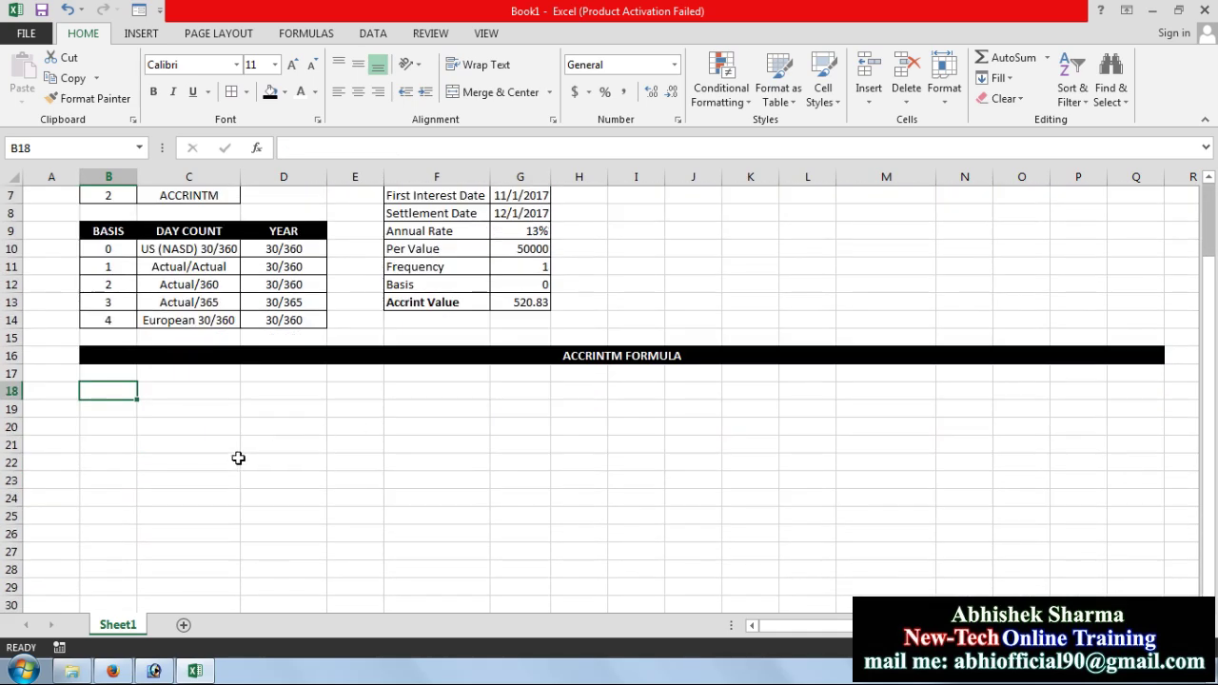
pyautogui.scroll(2, 442, 414)
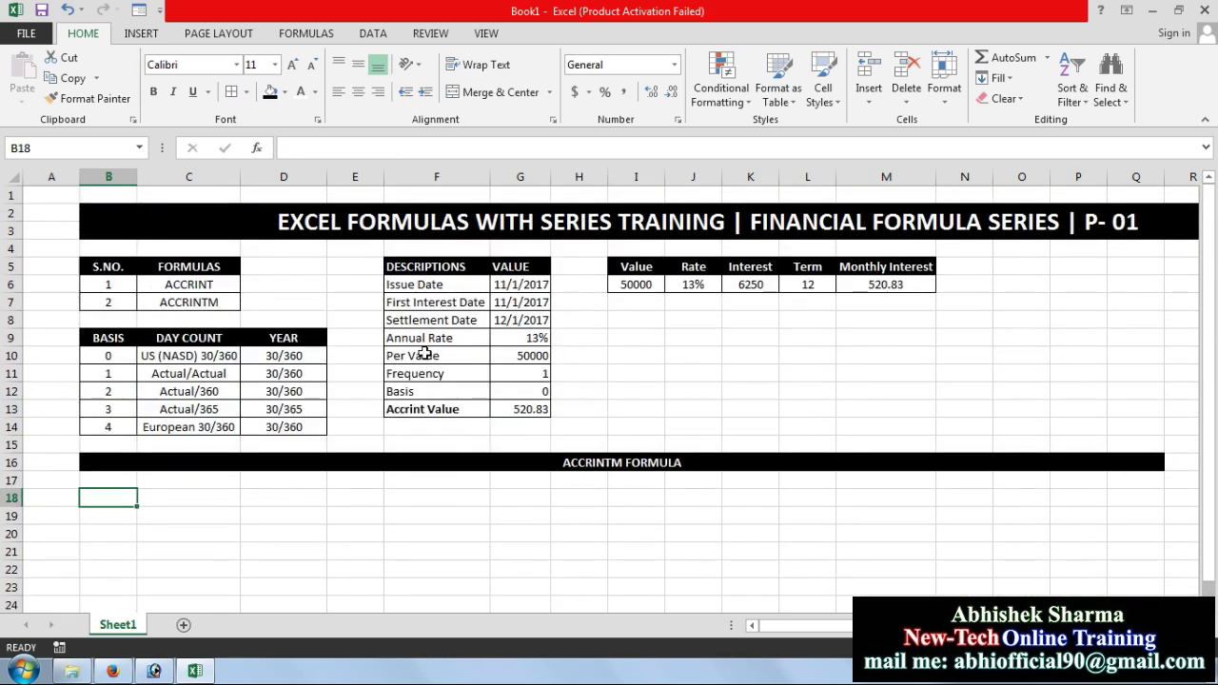
pyautogui.moveTo(409, 267); pyautogui.dragTo(480, 411)
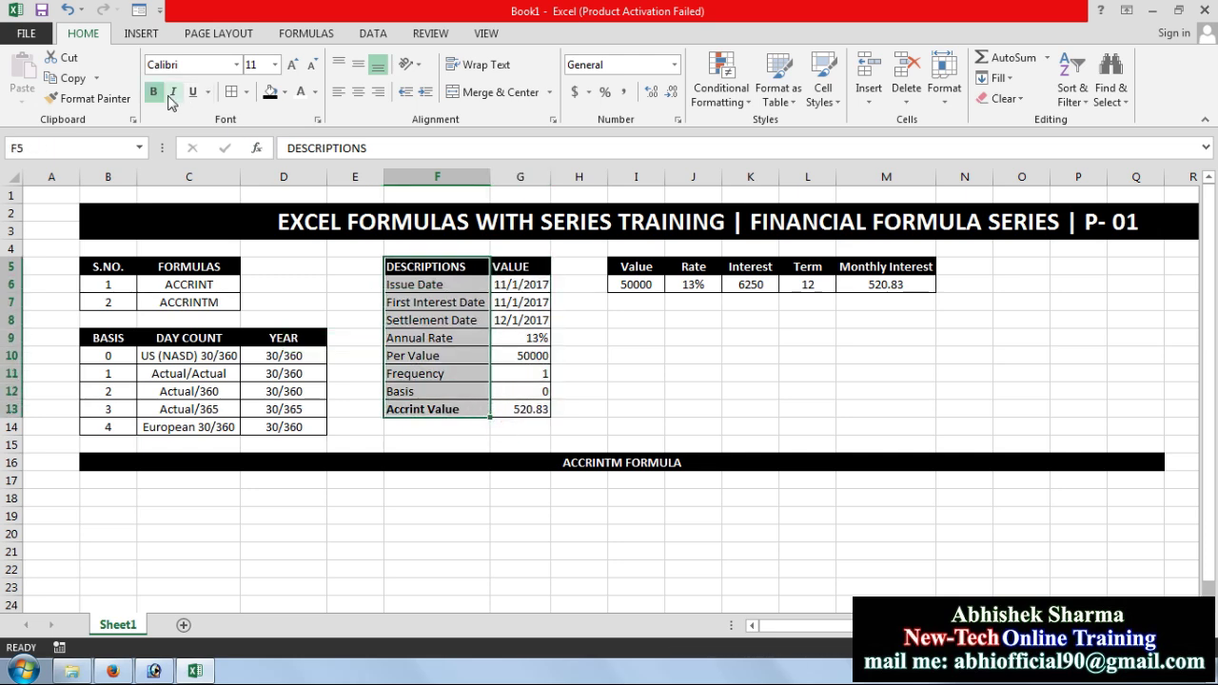
pyautogui.click(73, 78)
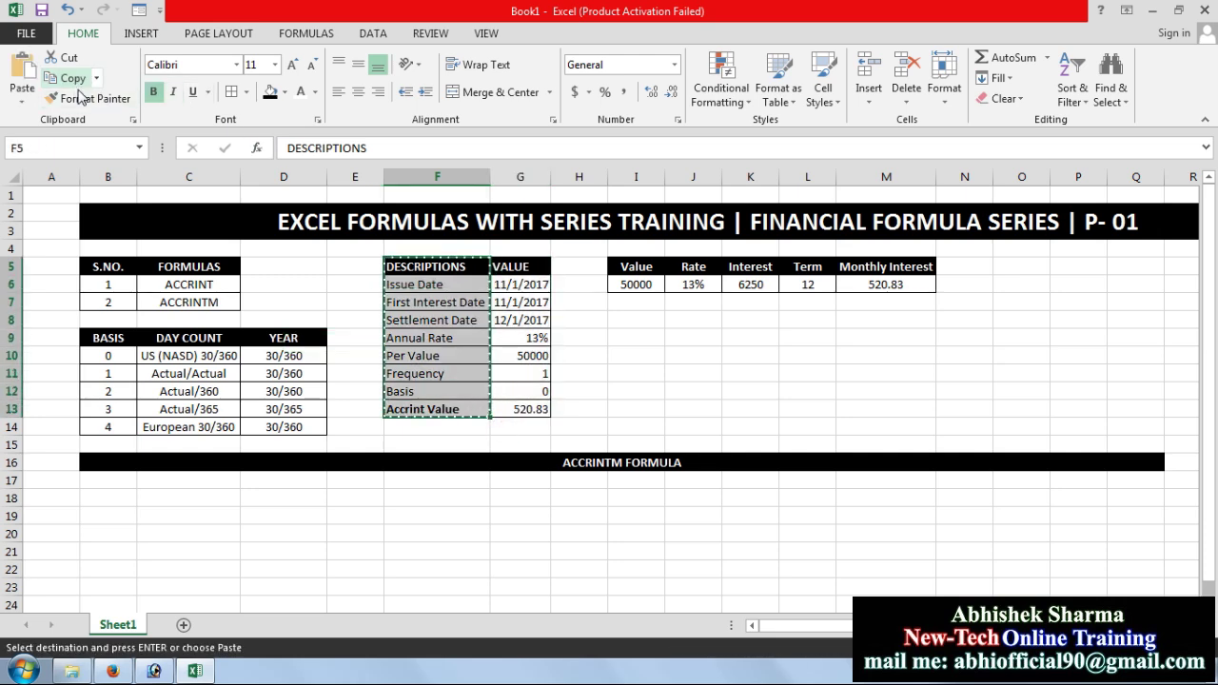
pyautogui.click(423, 501)
pyautogui.click(21, 89)
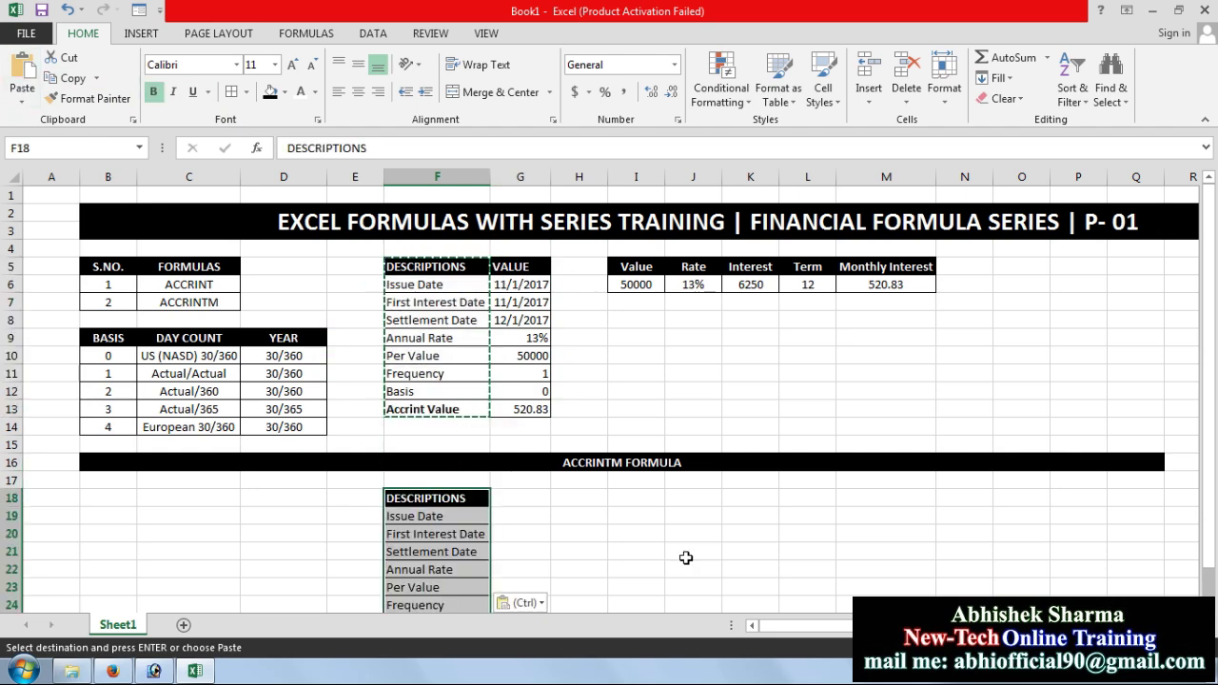
pyautogui.click(590, 555)
pyautogui.scroll(-3, 588, 561)
pyautogui.click(426, 360)
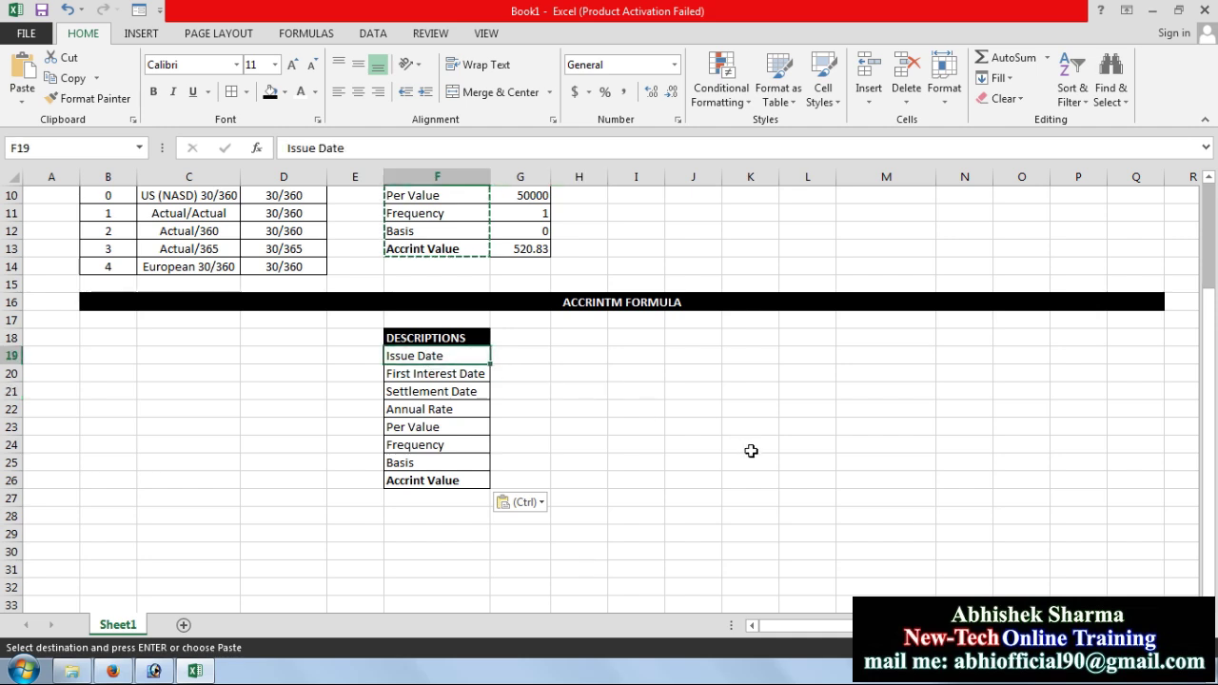
pyautogui.click(682, 385)
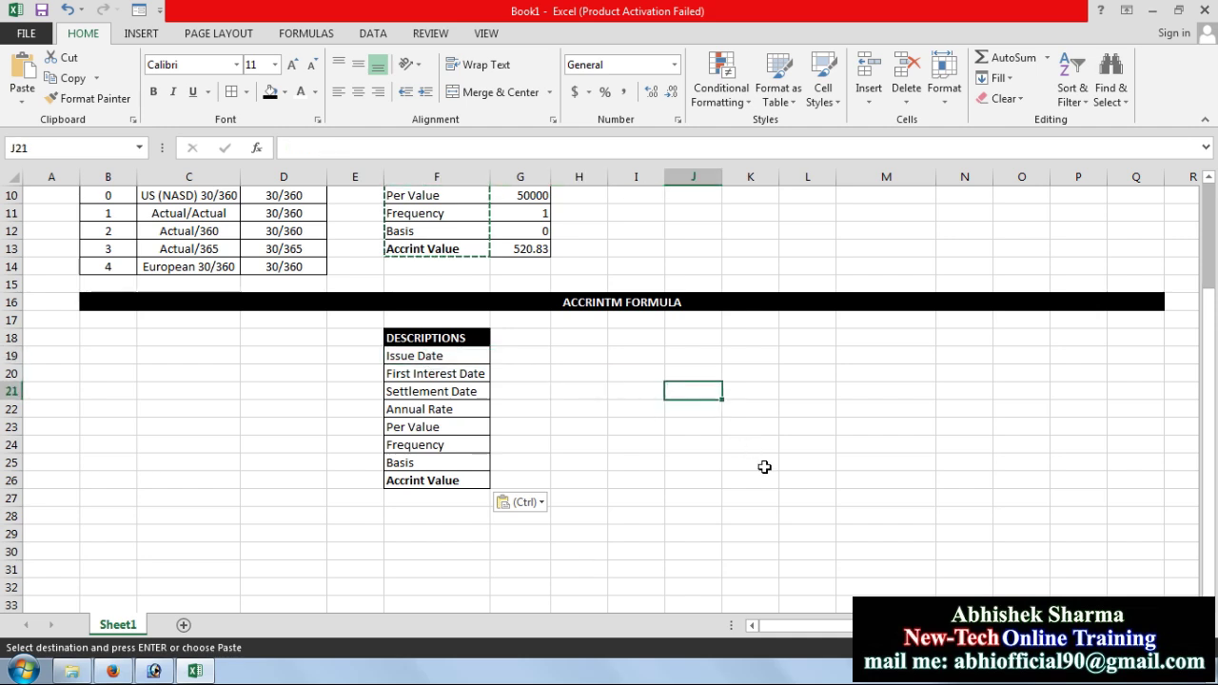
pyautogui.write('=ACC')
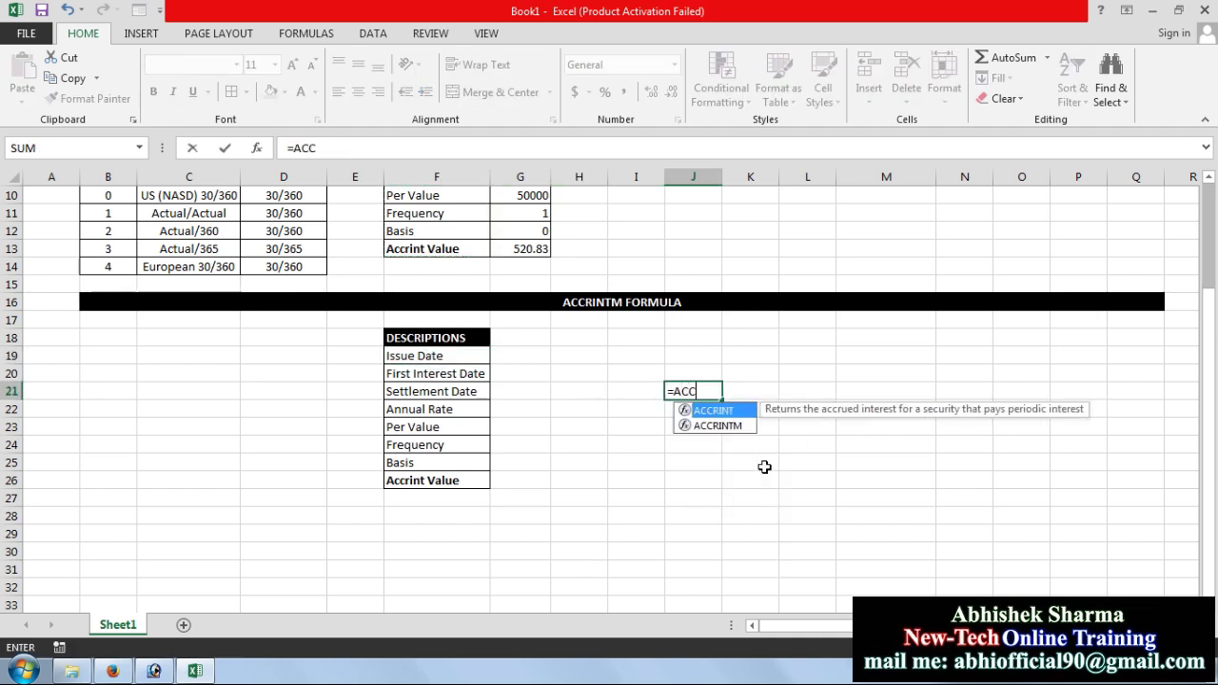
pyautogui.write('RI')
pyautogui.press('Down')
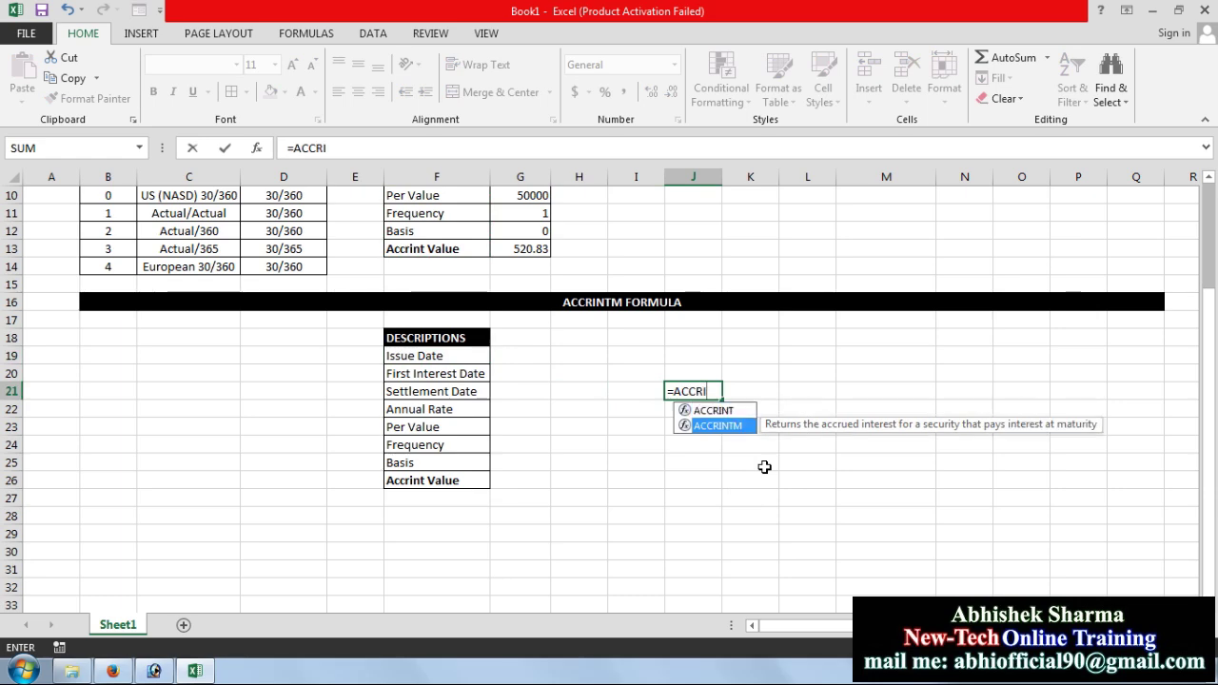
pyautogui.press('Tab')
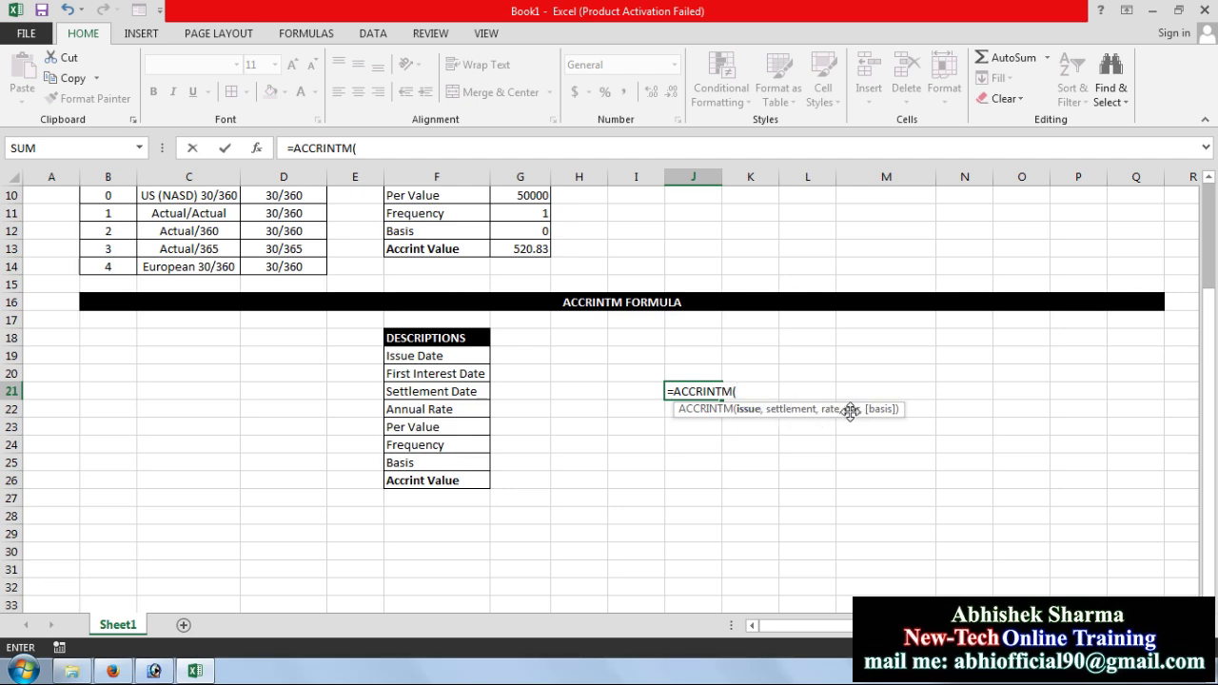
pyautogui.moveTo(750, 391); pyautogui.dragTo(652, 391)
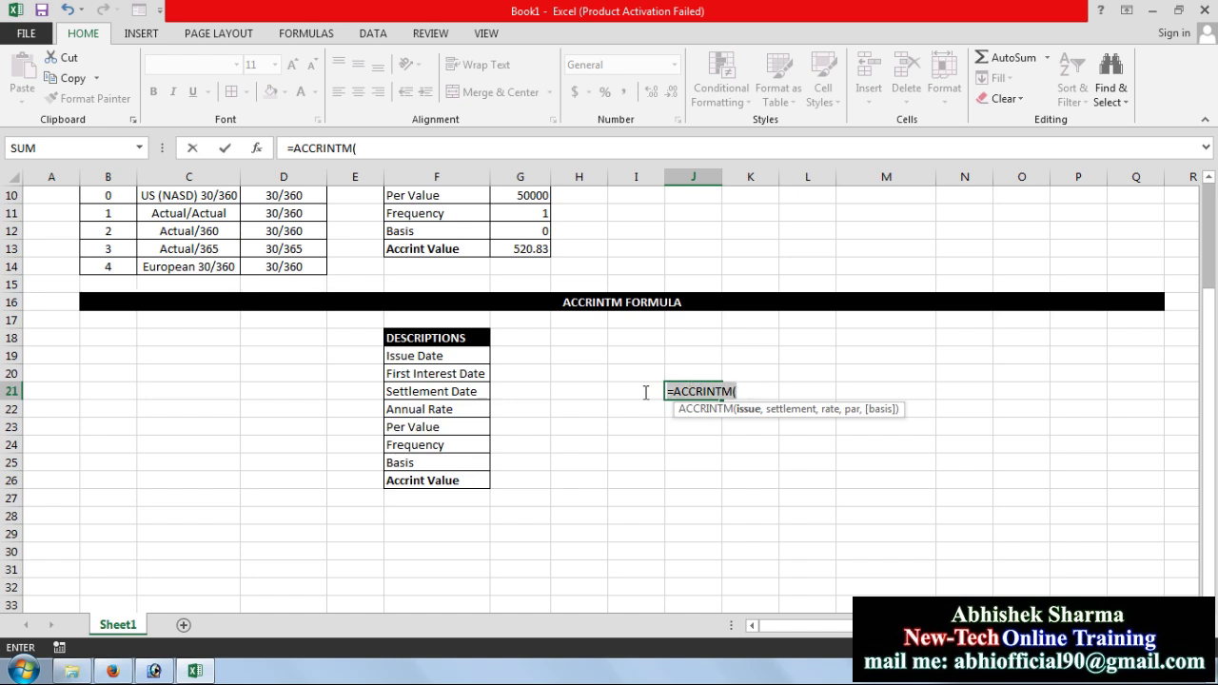
pyautogui.press('BackSpace')
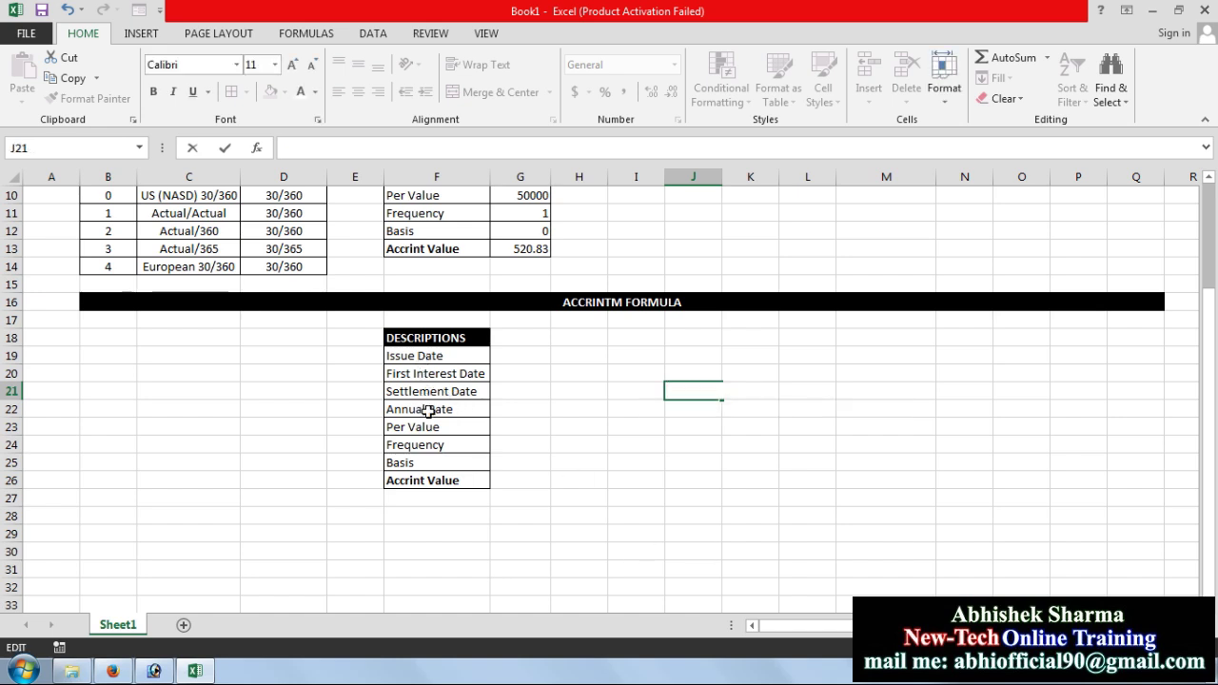
# Clear the First Interest Date and Frequency labels from the new list
pyautogui.click(430, 375)
pyautogui.press('Delete')
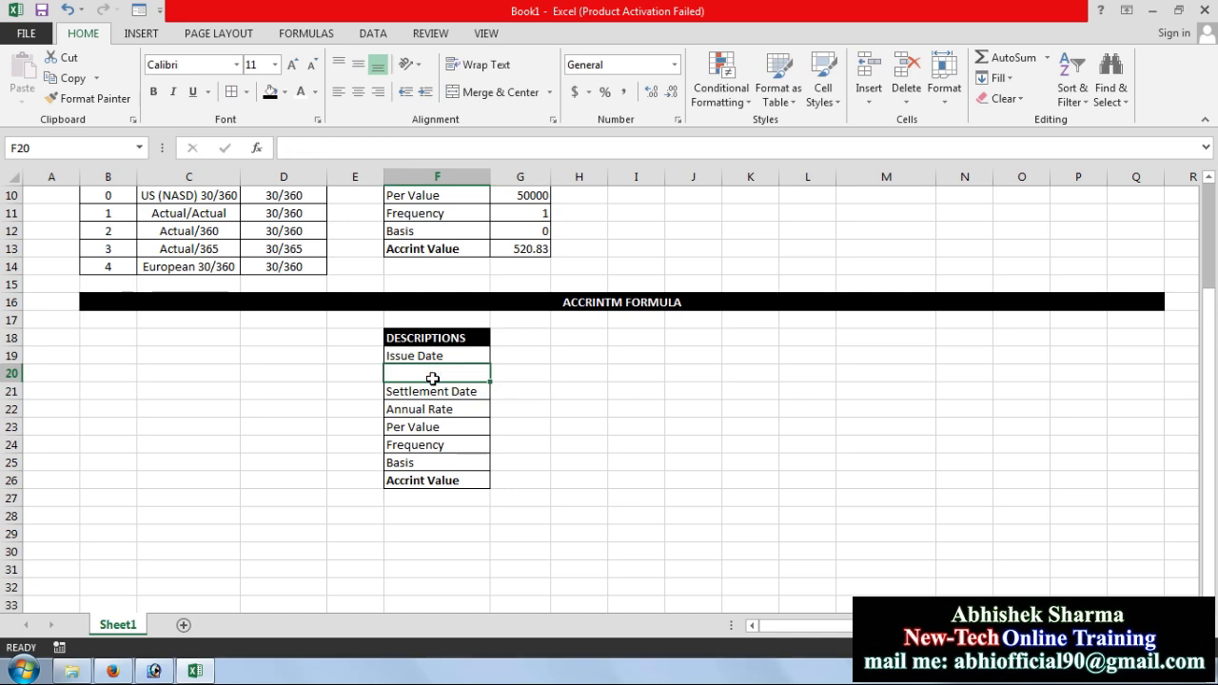
pyautogui.click(435, 411)
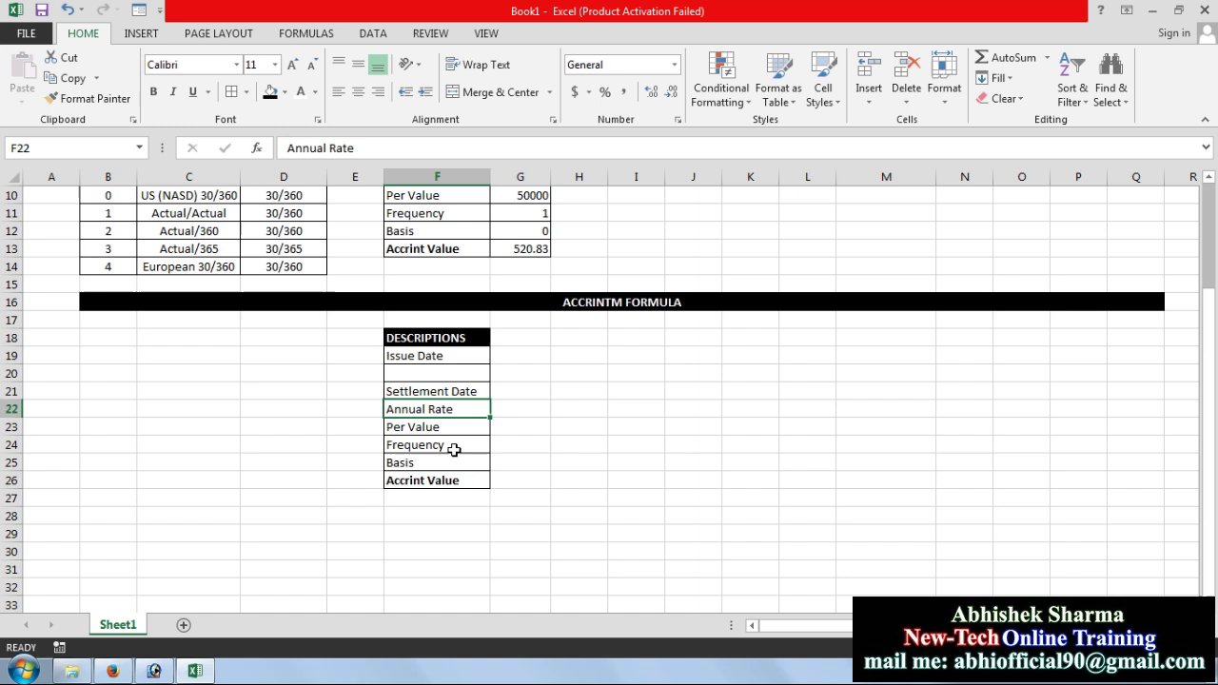
pyautogui.click(433, 429)
pyautogui.click(434, 448)
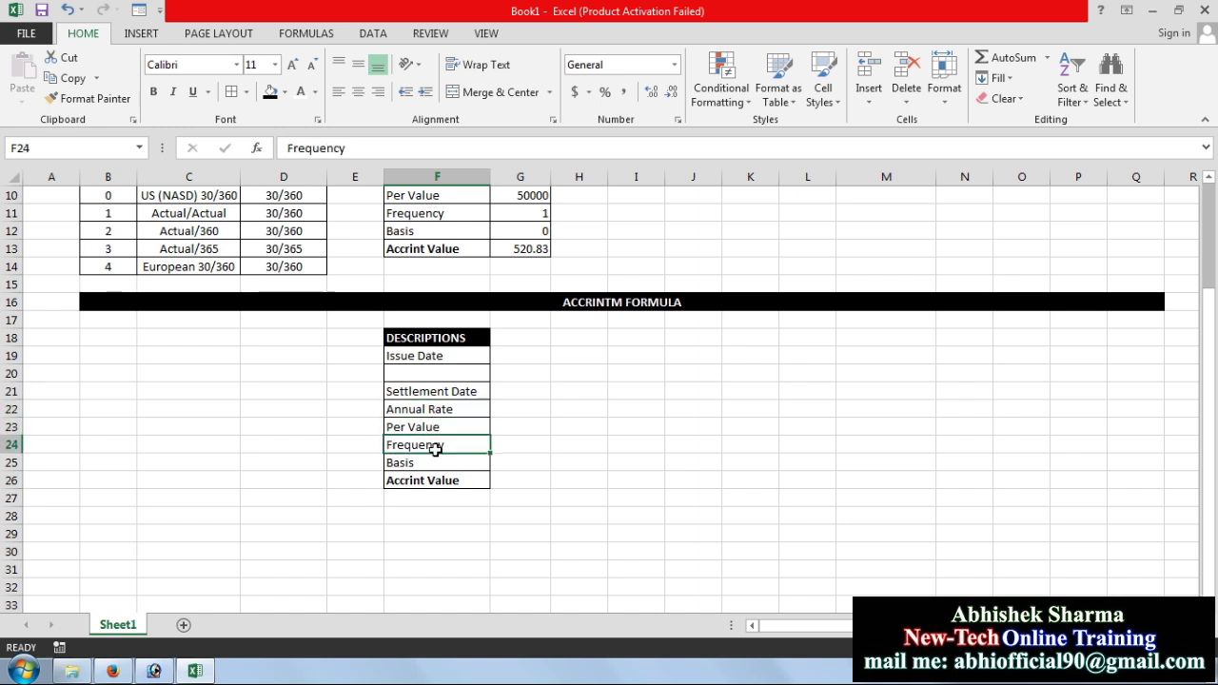
pyautogui.press('Delete')
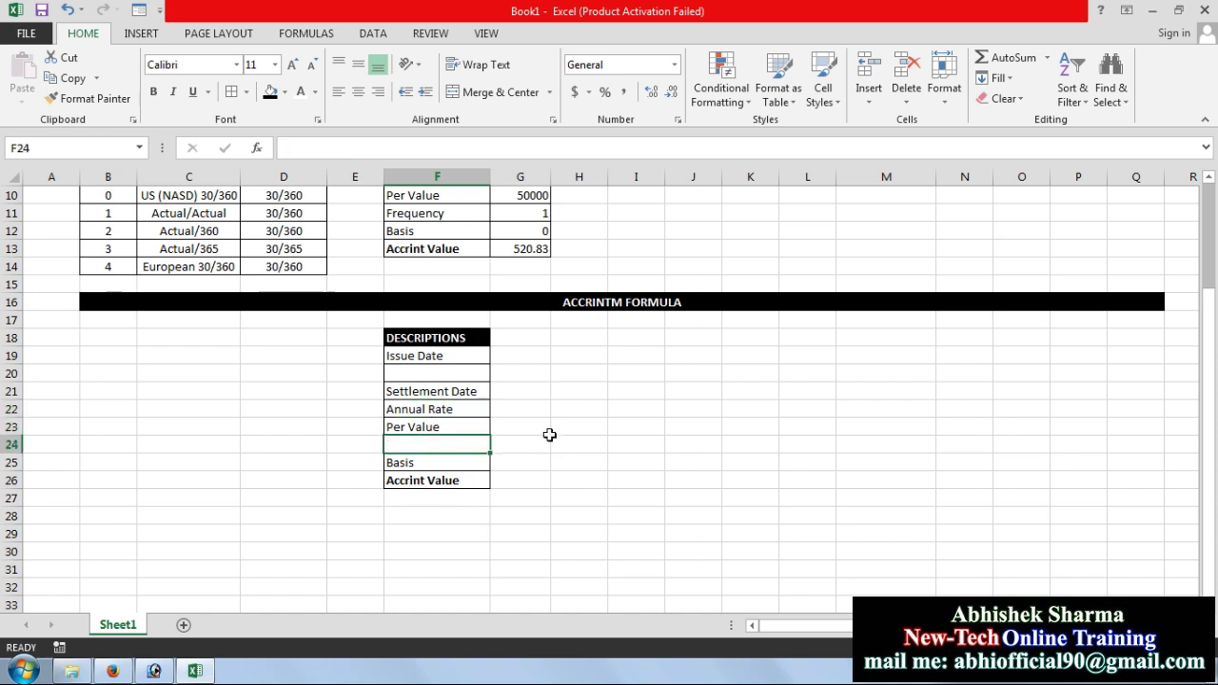
pyautogui.click(548, 433)
pyautogui.click(449, 382)
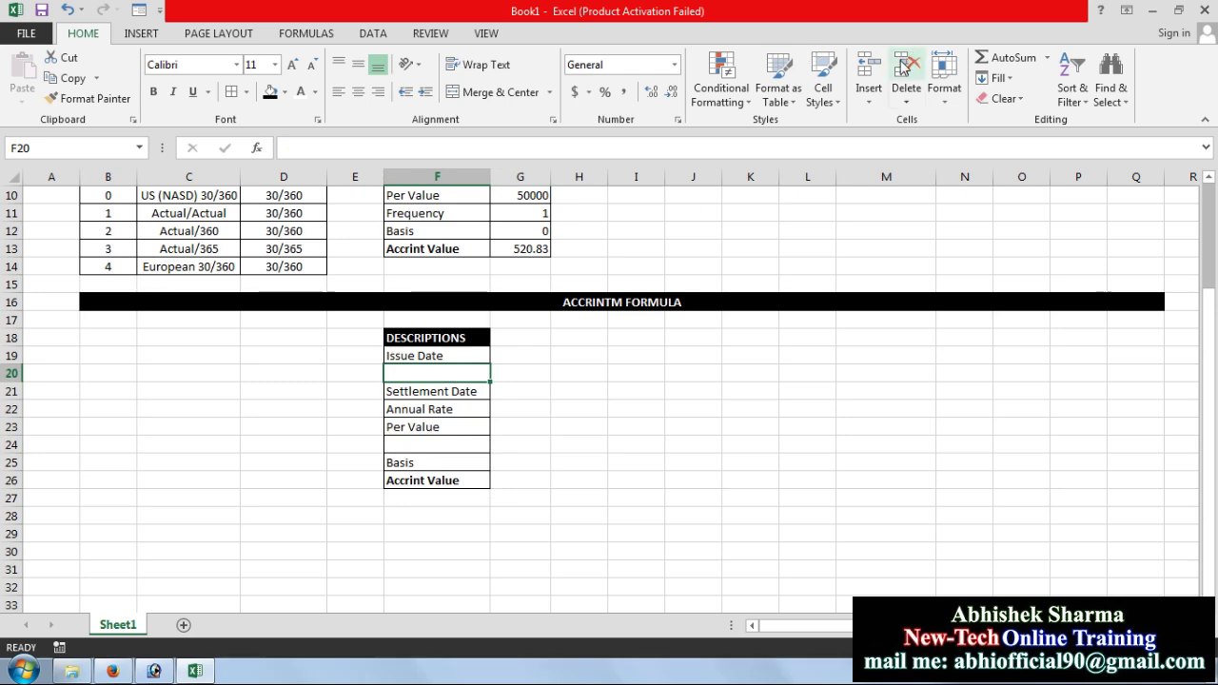
# Delete the emptied rows 20 and 23 so the remaining labels close up
pyautogui.click(21, 372)
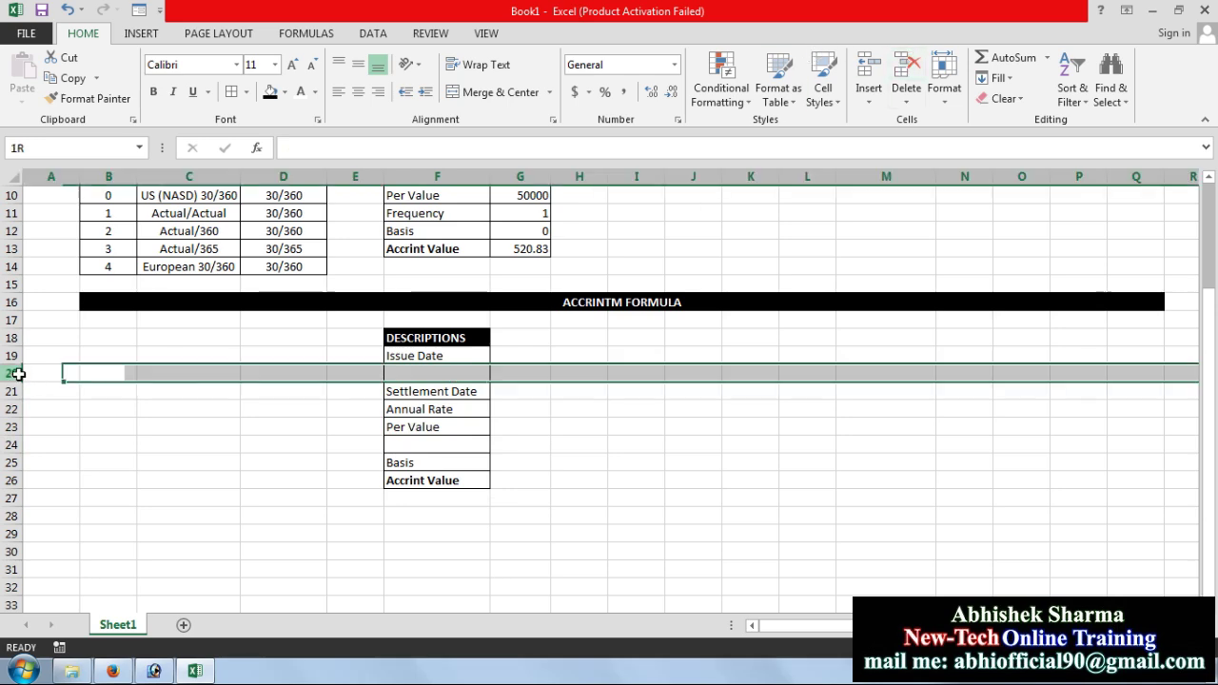
pyautogui.click(906, 67)
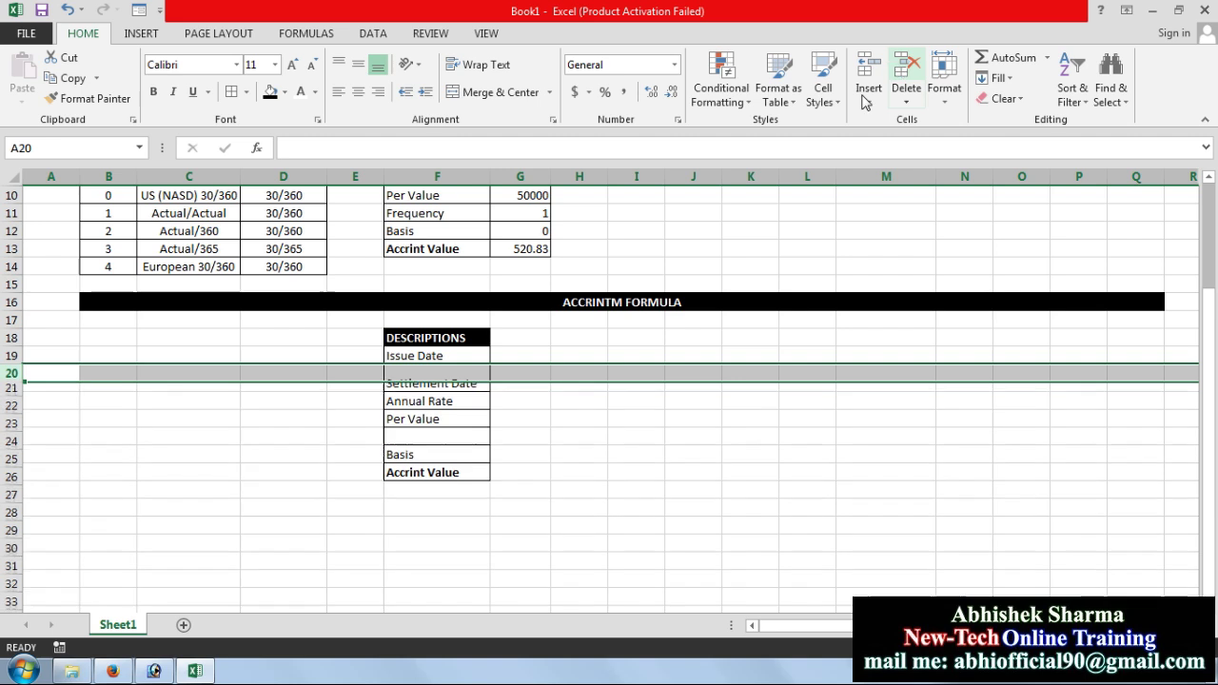
pyautogui.click(14, 426)
pyautogui.click(905, 66)
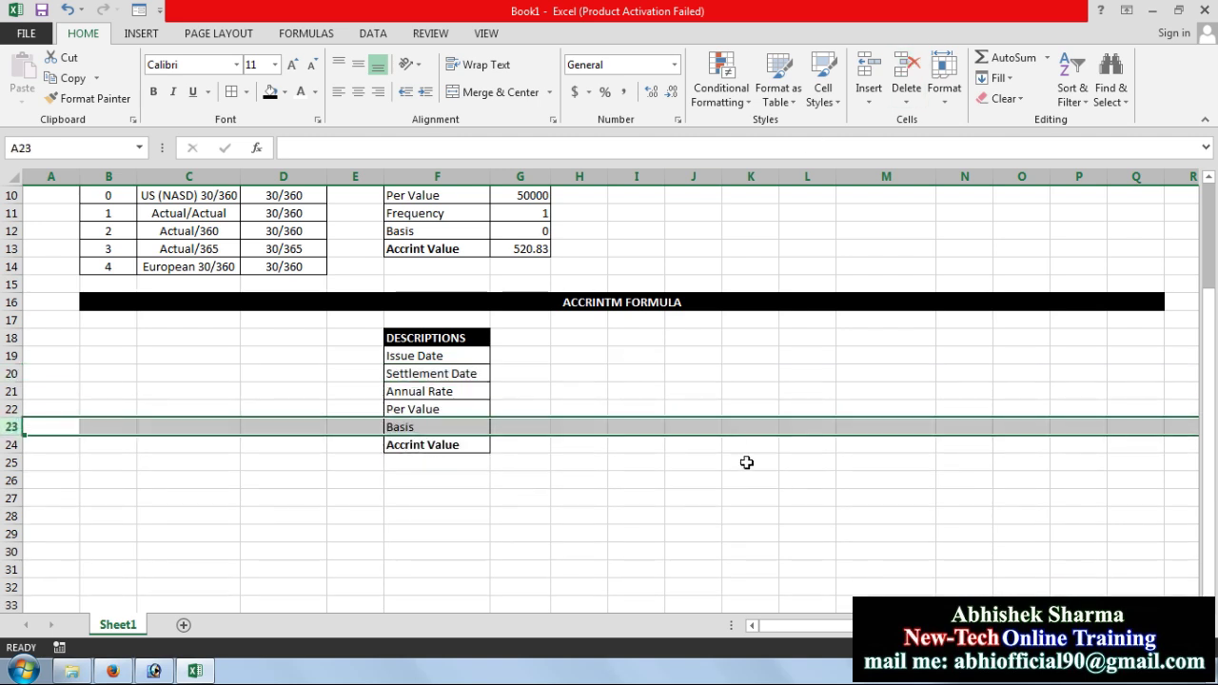
pyautogui.click(747, 478)
pyautogui.click(516, 353)
pyautogui.click(508, 336)
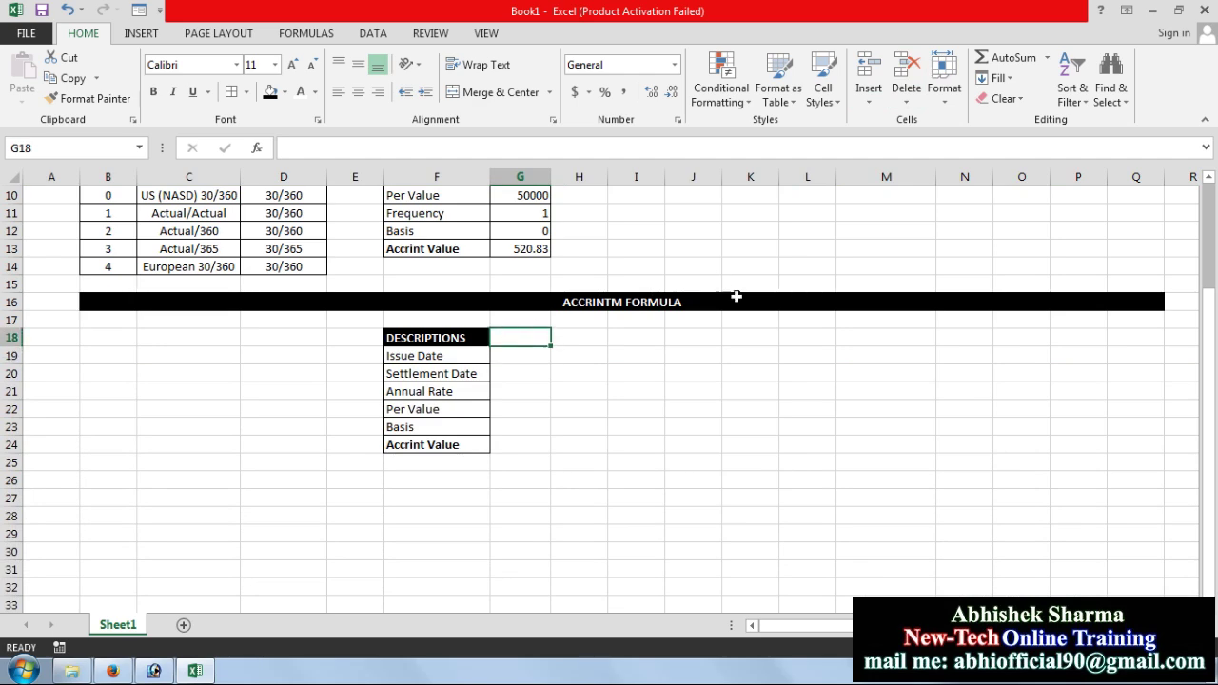
pyautogui.scroll(3, 565, 276)
# Copy the VALUE header from G5 into G18 as the ACCRINTM table header
pyautogui.click(537, 267)
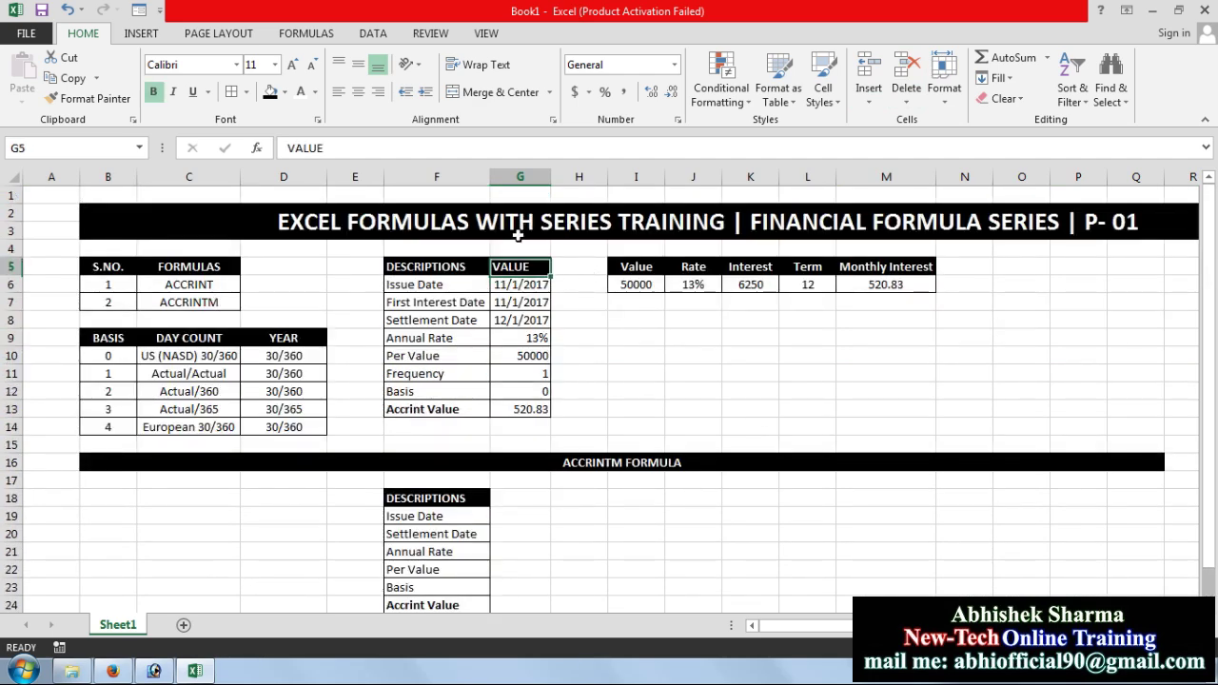
pyautogui.click(66, 78)
pyautogui.scroll(-3, 430, 478)
pyautogui.click(519, 341)
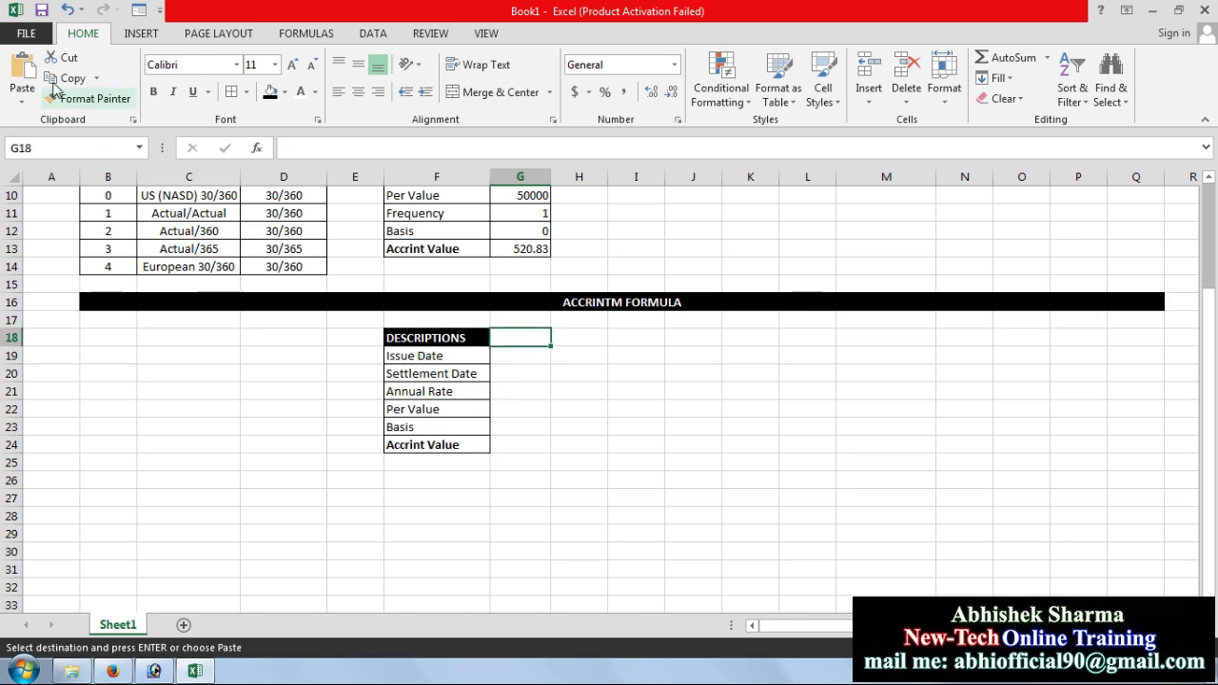
pyautogui.click(21, 71)
pyautogui.click(521, 408)
pyautogui.scroll(3, 609, 494)
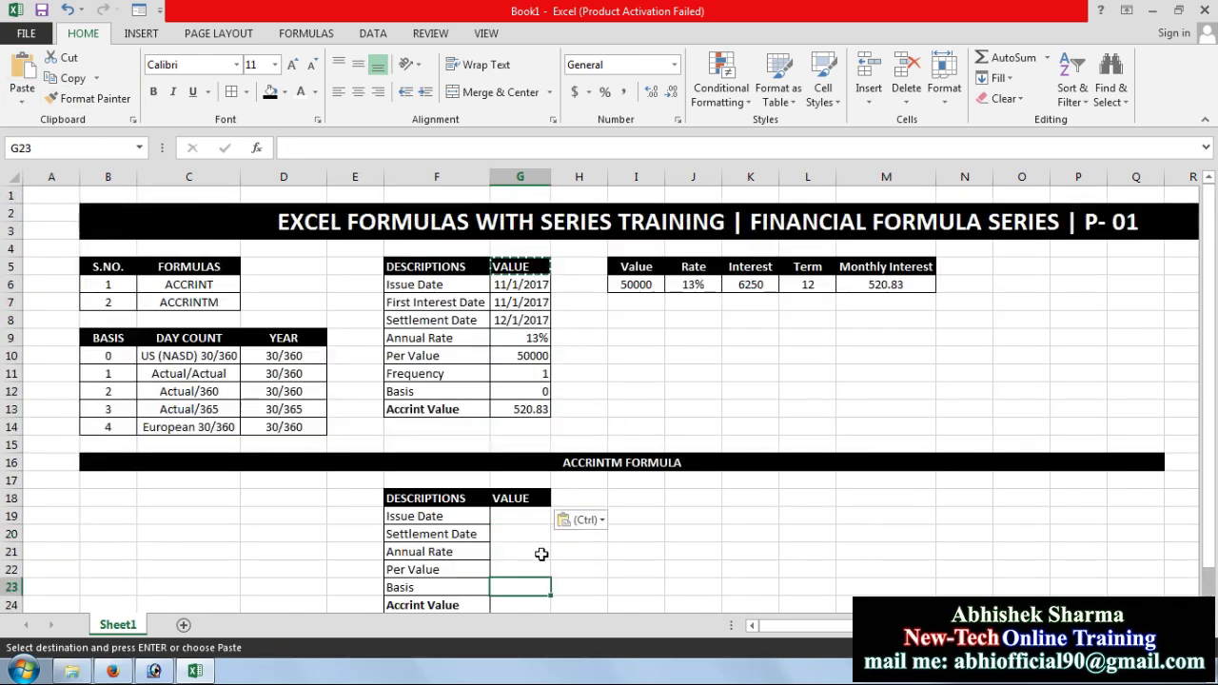
# Copy the issue date 11/1/2017 from G6 into G19
pyautogui.click(745, 502)
pyautogui.click(692, 515)
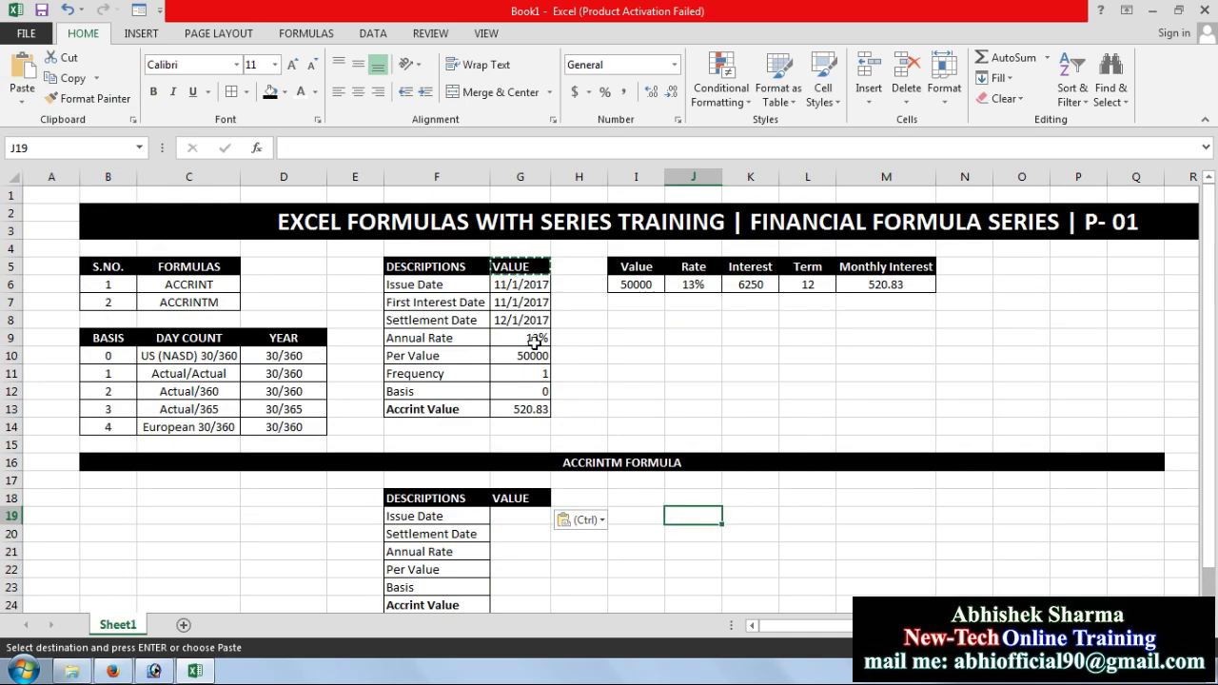
pyautogui.click(524, 284)
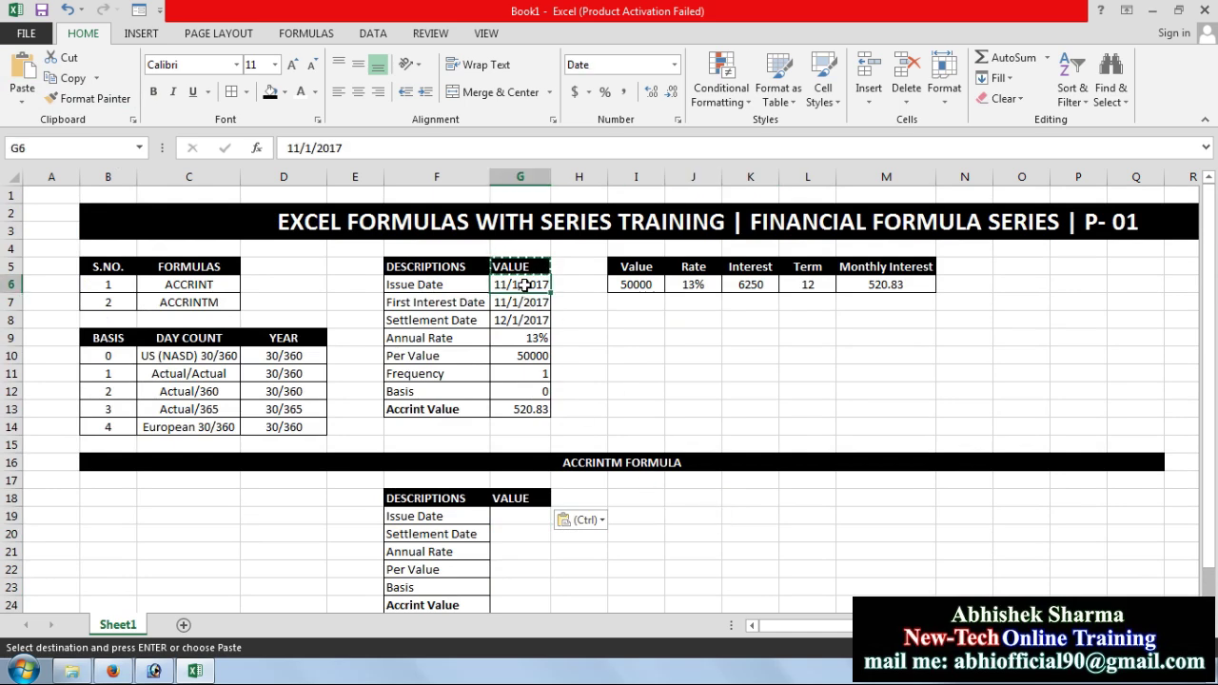
pyautogui.click(68, 78)
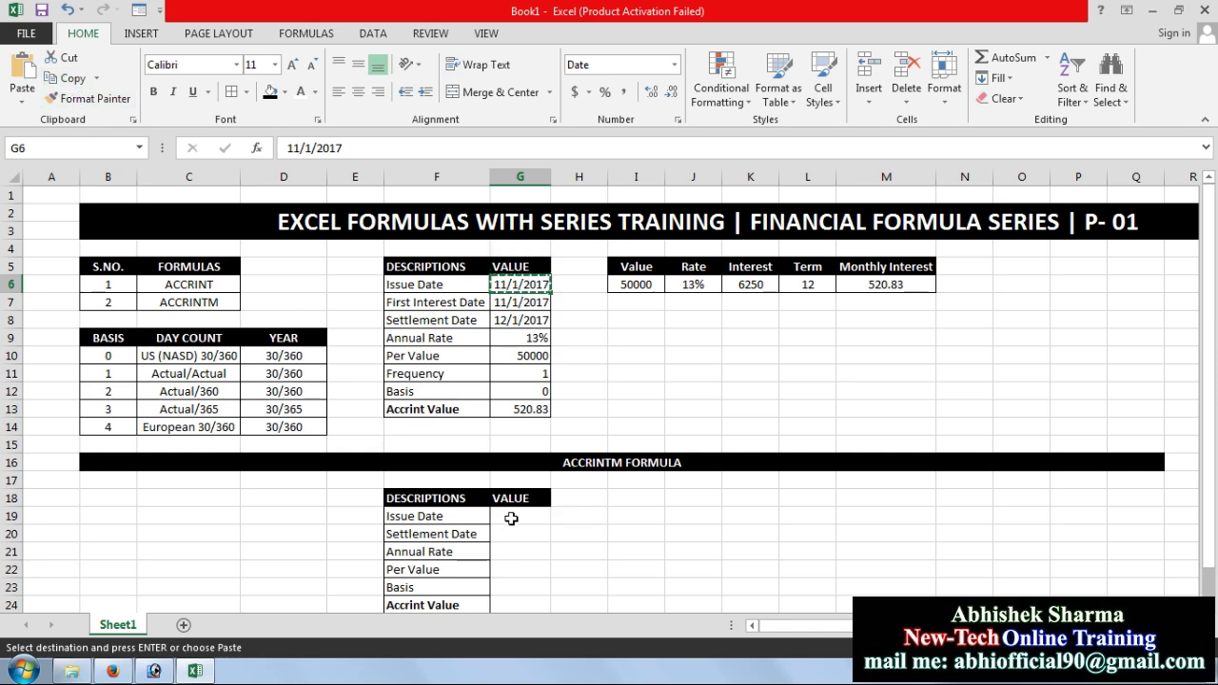
pyautogui.click(521, 516)
pyautogui.click(22, 74)
pyautogui.click(526, 585)
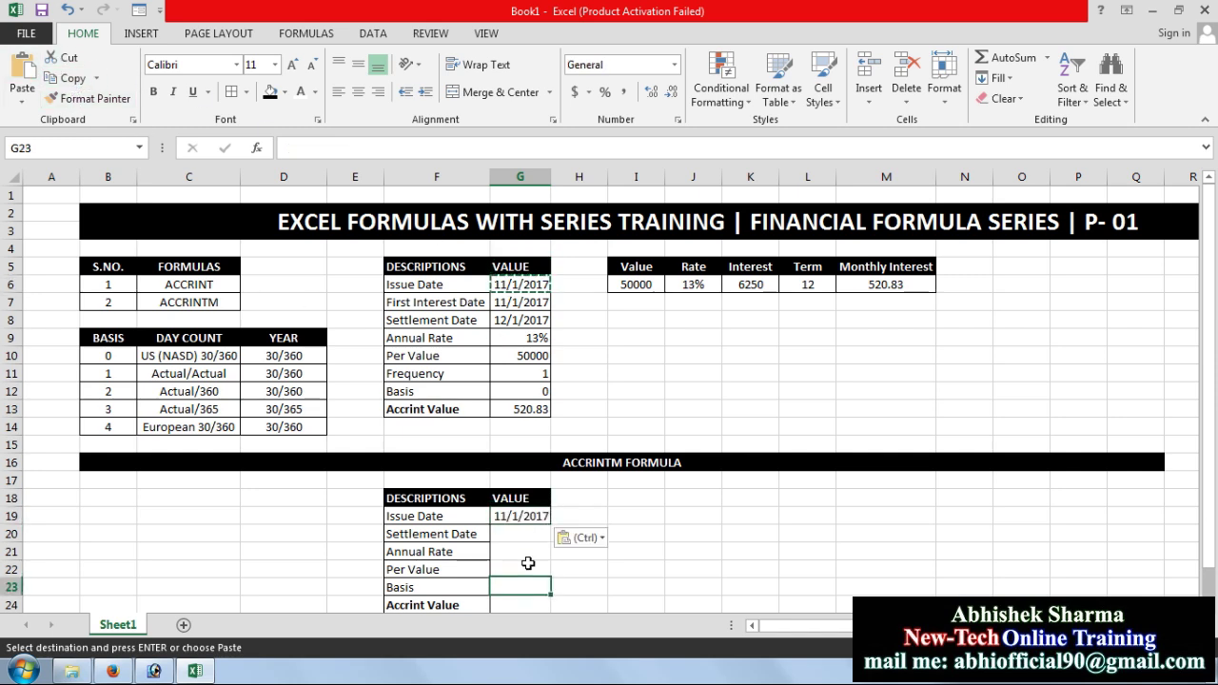
pyautogui.click(533, 534)
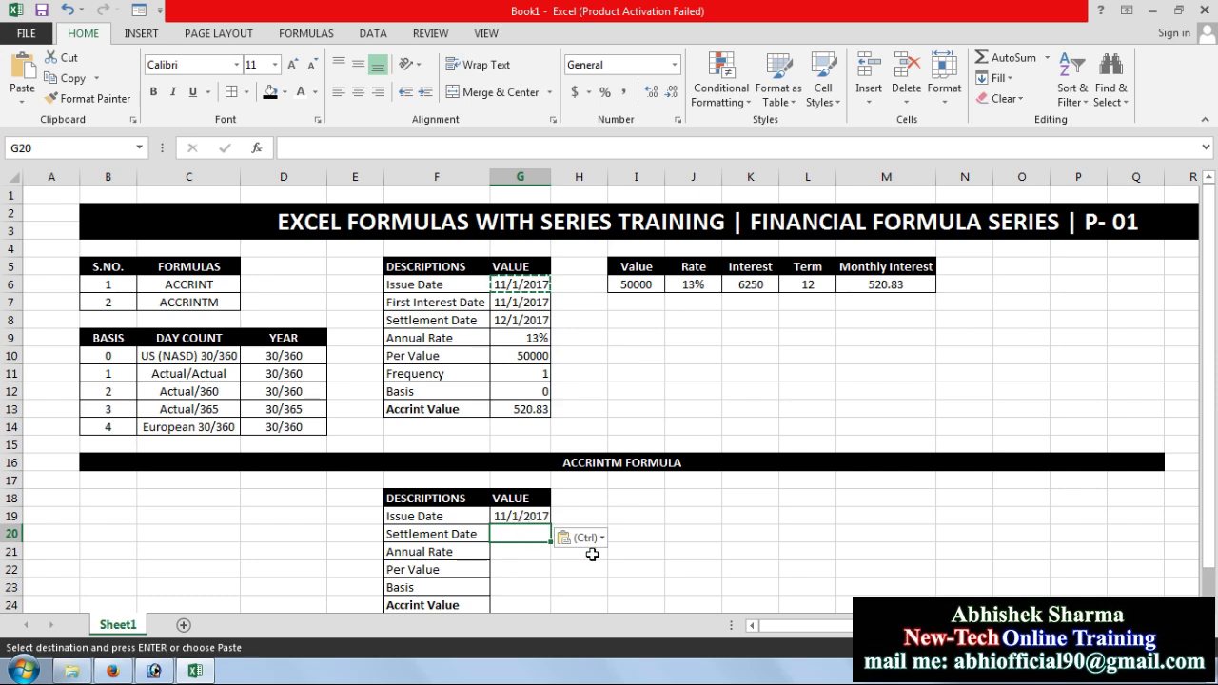
# Paste the date into G20 and edit it to the settlement date 10/31/2018
pyautogui.press('Return')
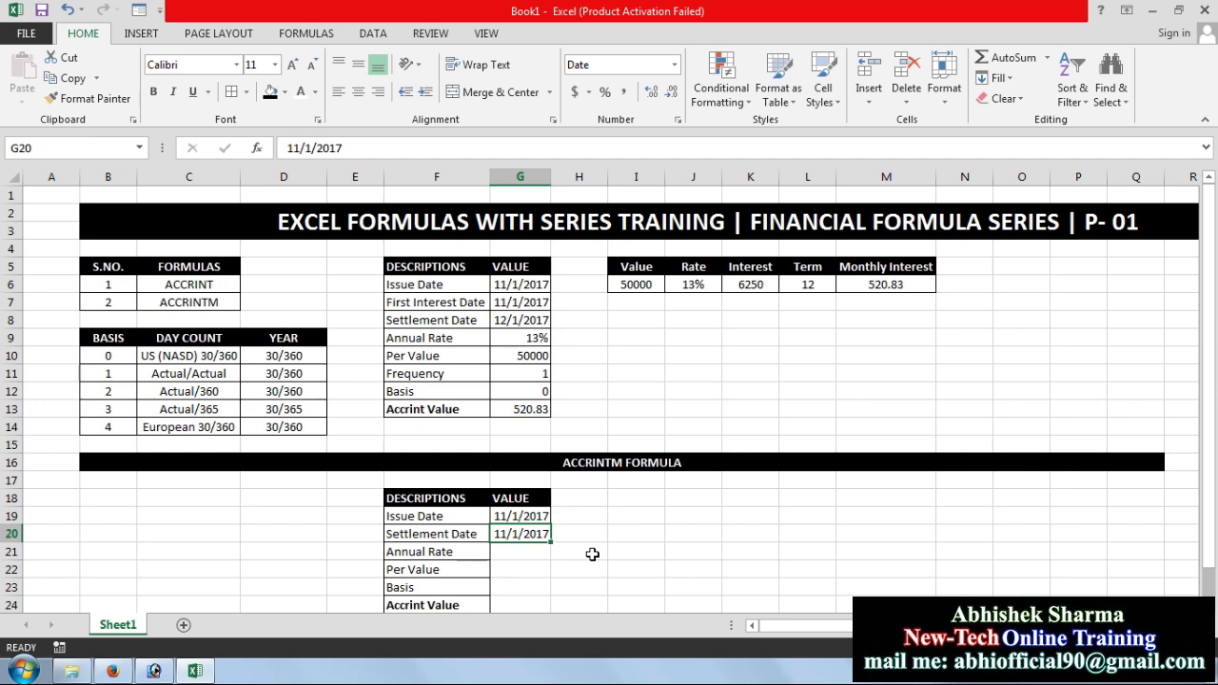
pyautogui.press('F2')
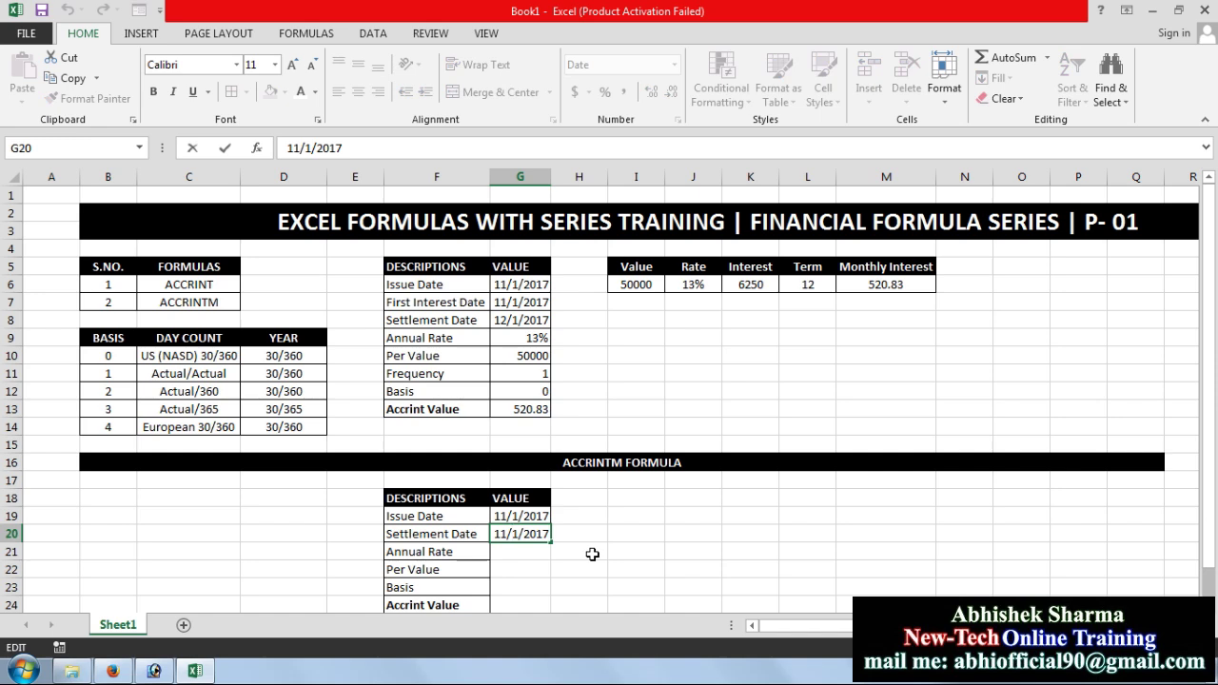
pyautogui.press('BackSpace')
pyautogui.write('31')
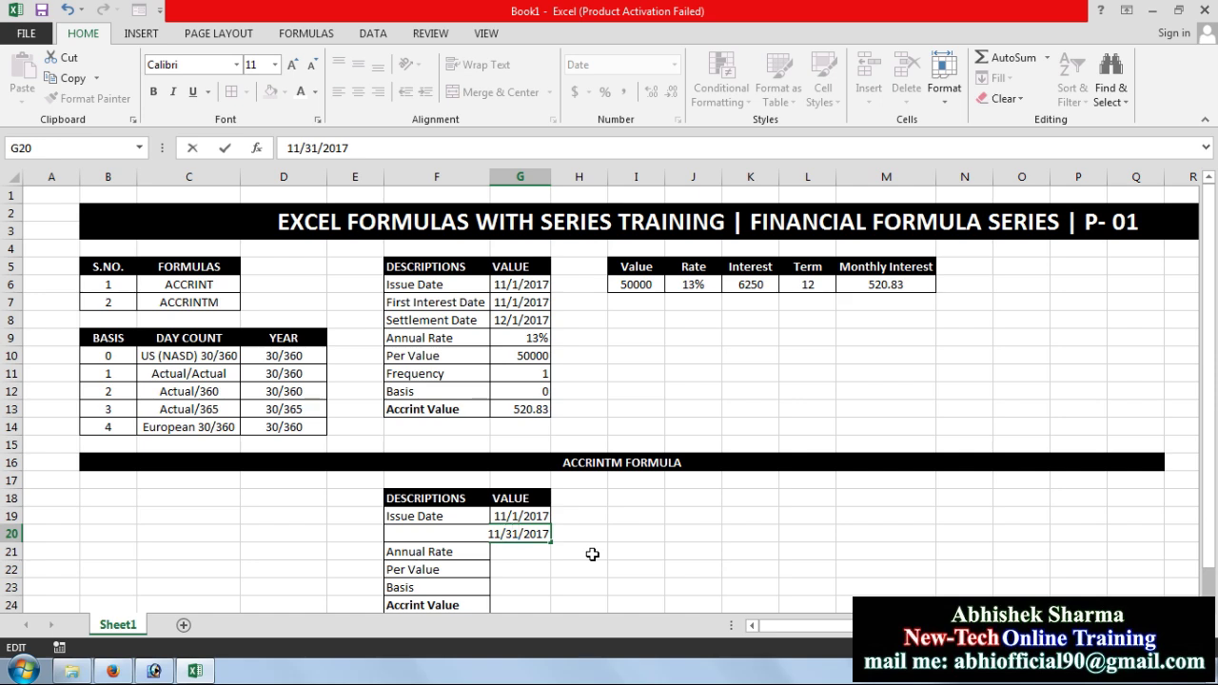
pyautogui.press('BackSpace')
pyautogui.press('BackSpace')
pyautogui.write('10')
pyautogui.press('BackSpace')
pyautogui.write('8')
pyautogui.press('Return')
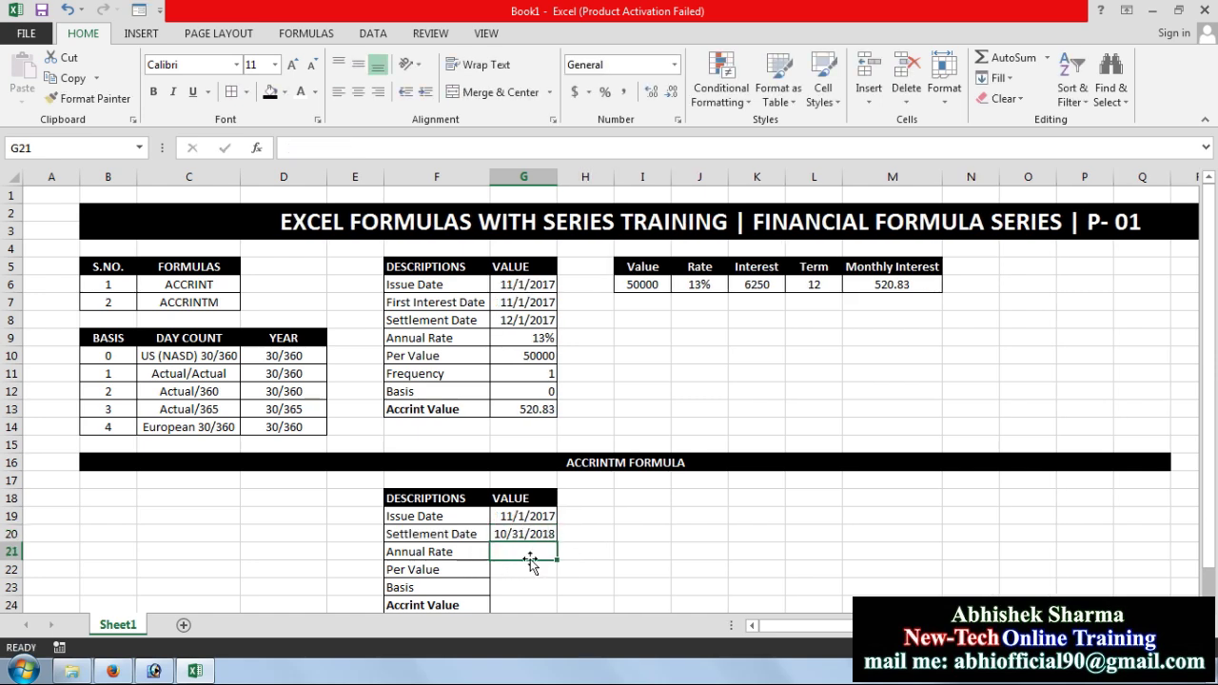
# Enter annual rate 10%, per value 20000 and basis 0 in G21:G23
pyautogui.write('10')
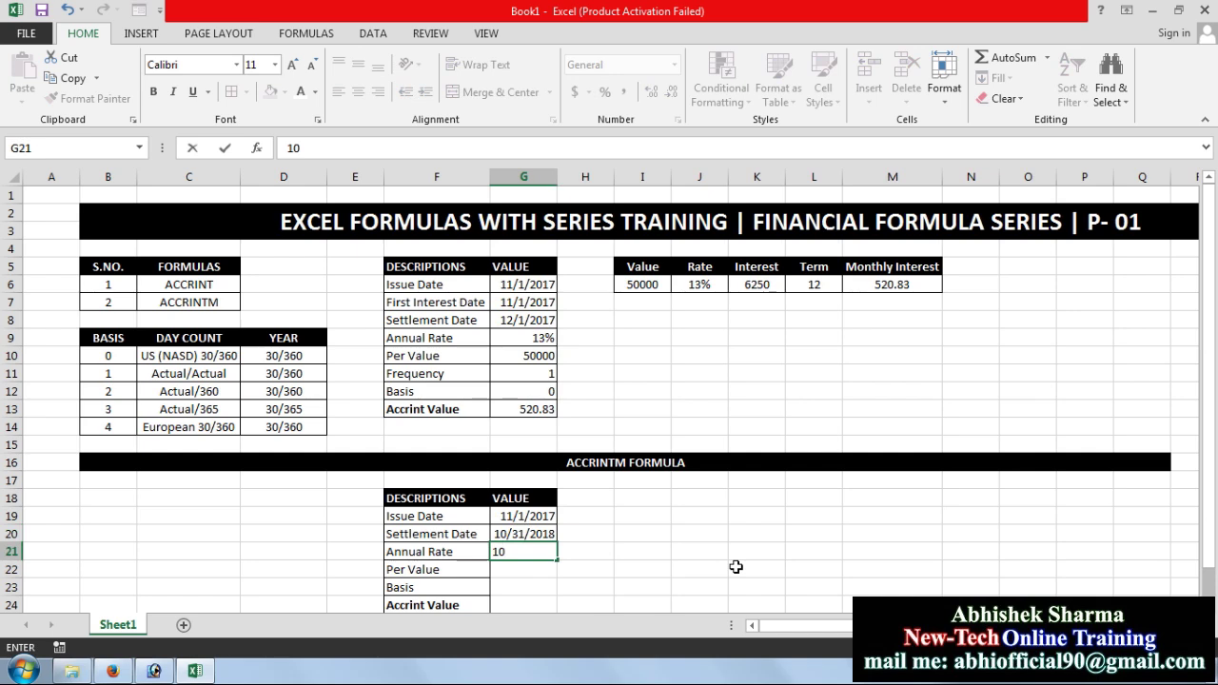
pyautogui.press('Return')
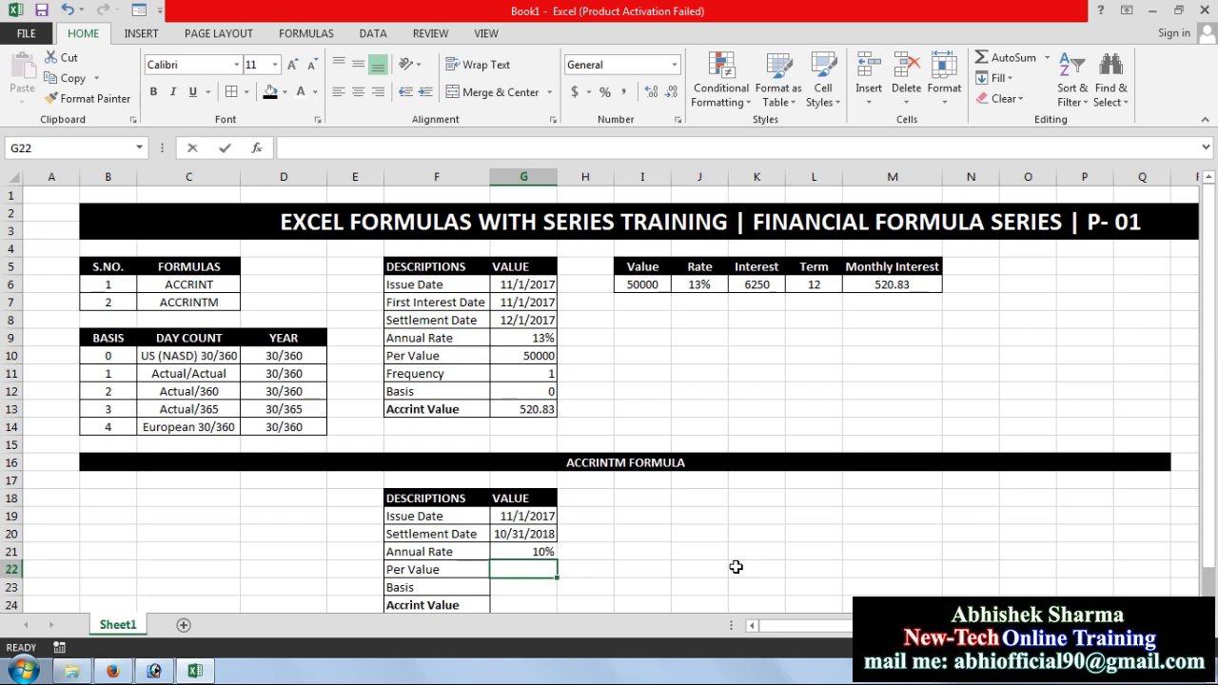
pyautogui.write('20000')
pyautogui.press('Return')
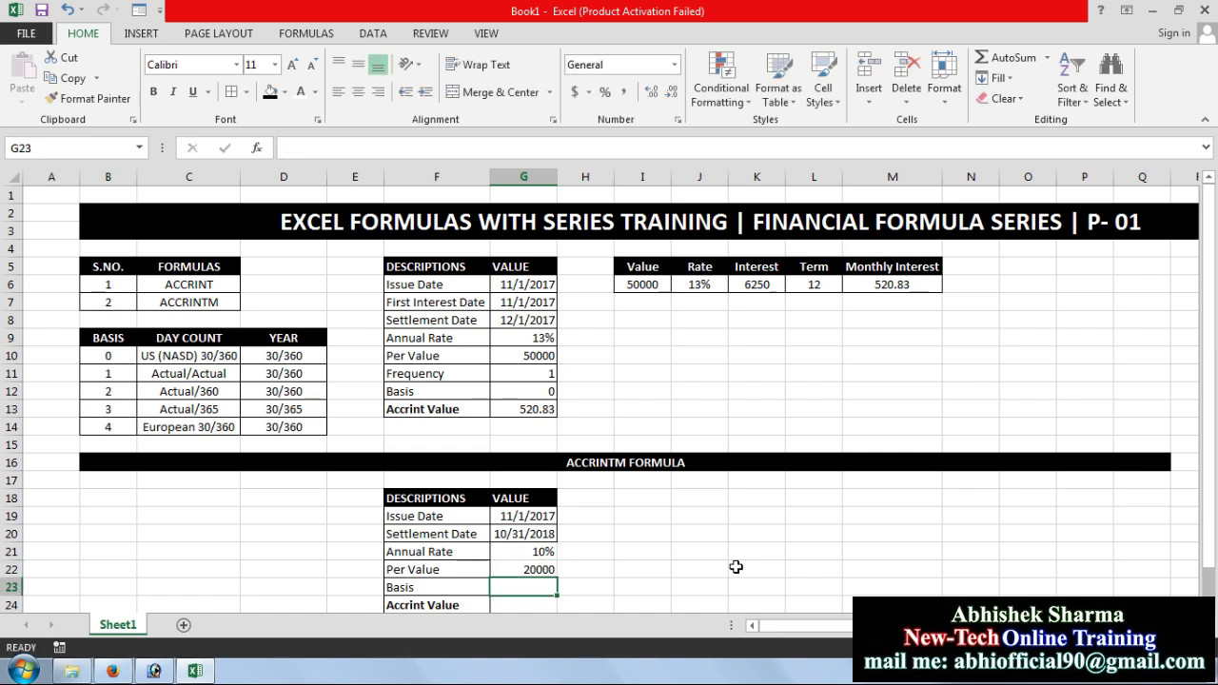
pyautogui.write('0')
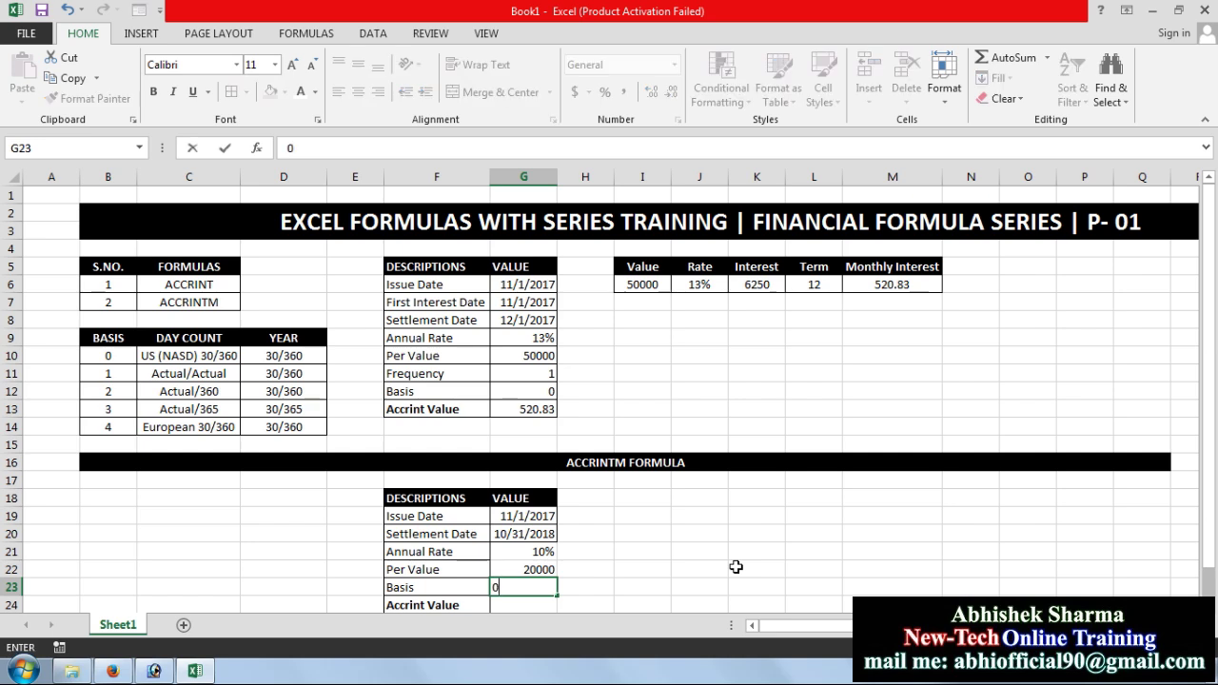
pyautogui.press('Return')
# Rename the F24 result label to 'AccrintM Value'
pyautogui.scroll(-2, 664, 569)
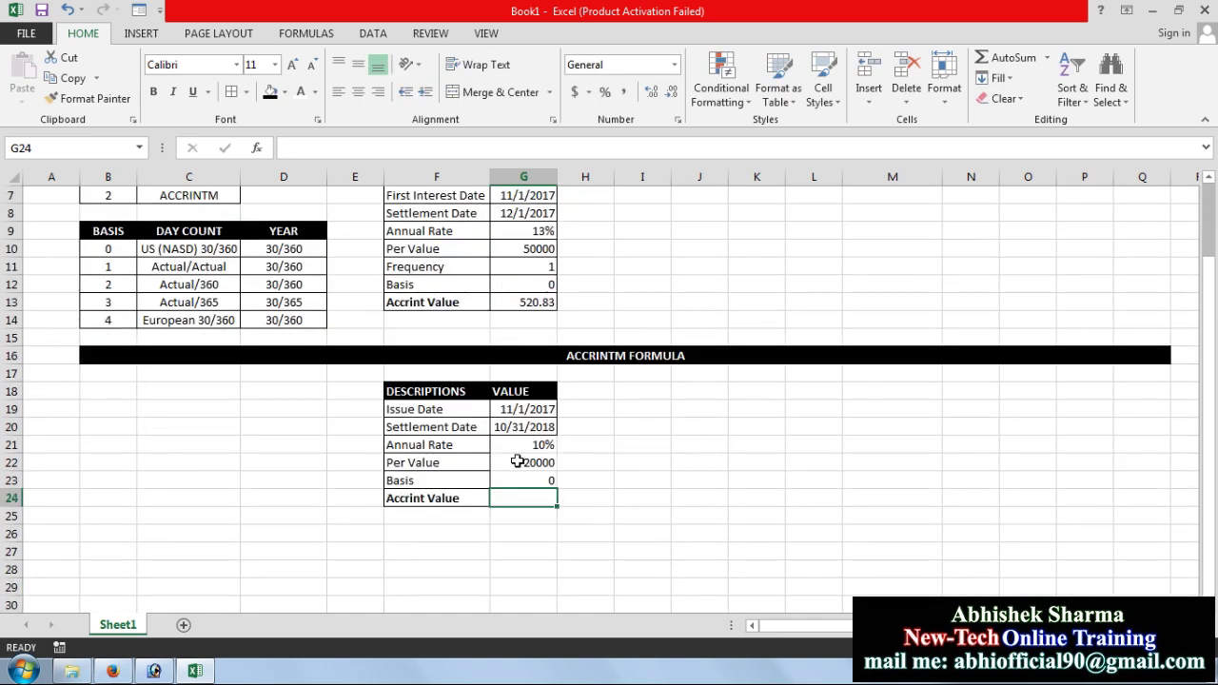
pyautogui.doubleClick(423, 499)
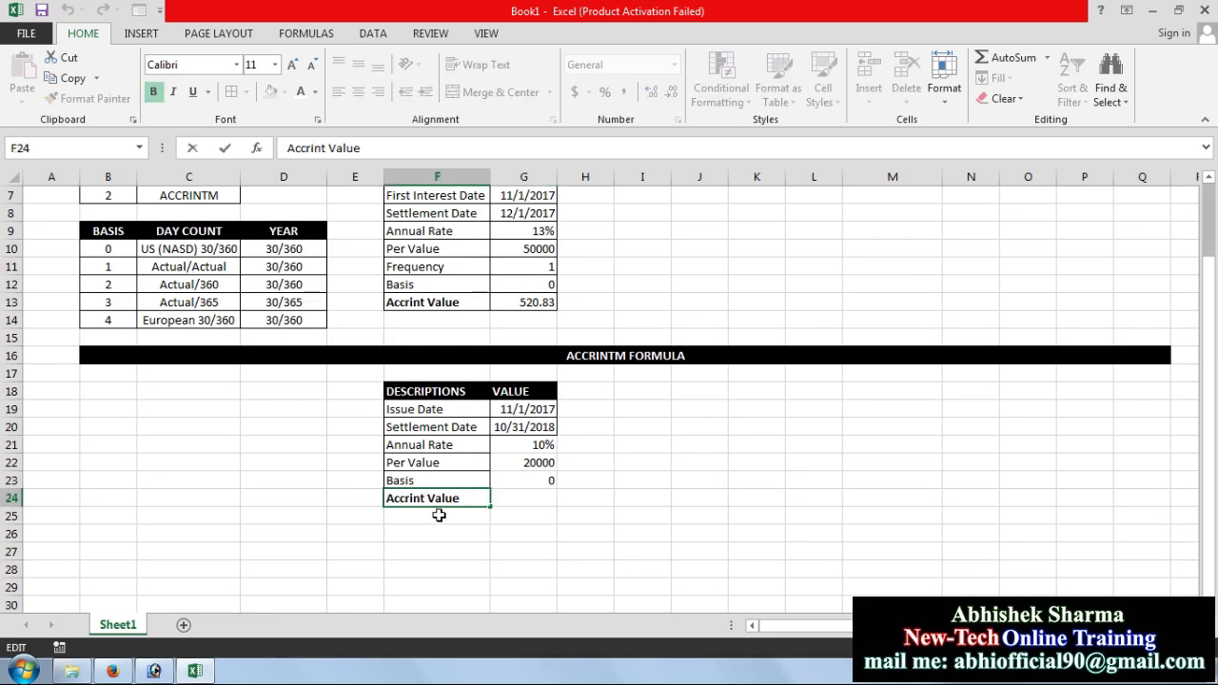
pyautogui.write('tm')
pyautogui.press('BackSpace')
pyautogui.write('M')
# Make the AccrintM Value result cell G24 bold
pyautogui.click(481, 535)
pyautogui.click(550, 480)
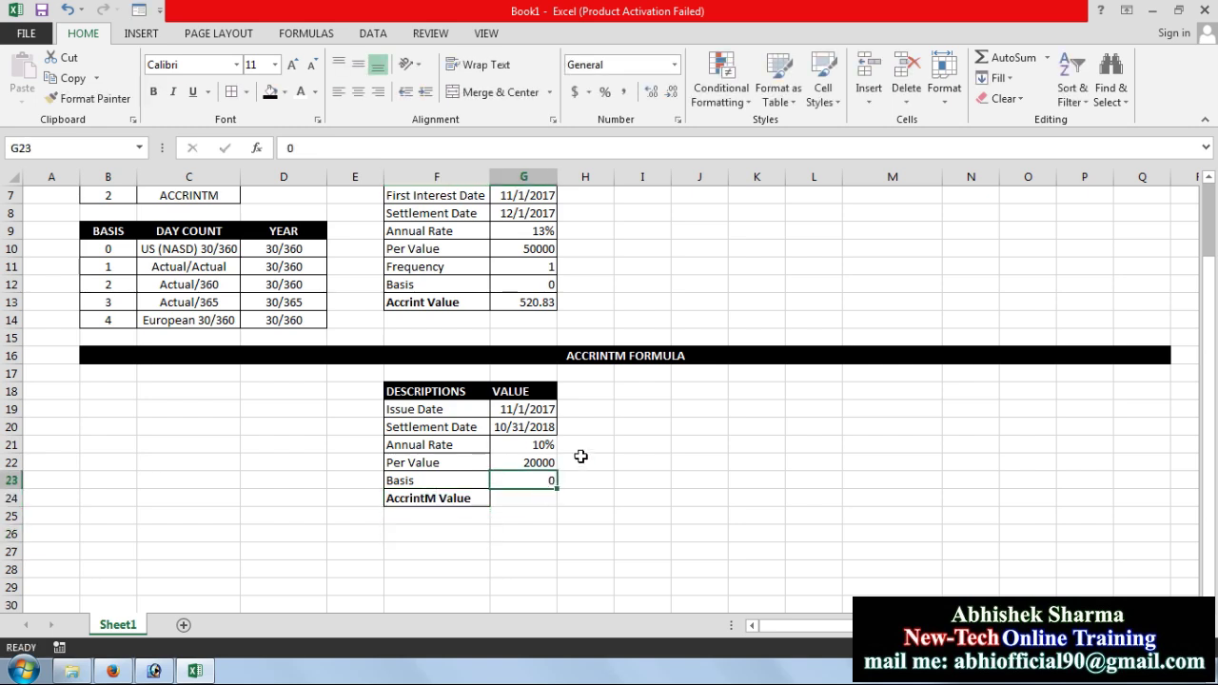
pyautogui.moveTo(545, 411); pyautogui.dragTo(547, 480)
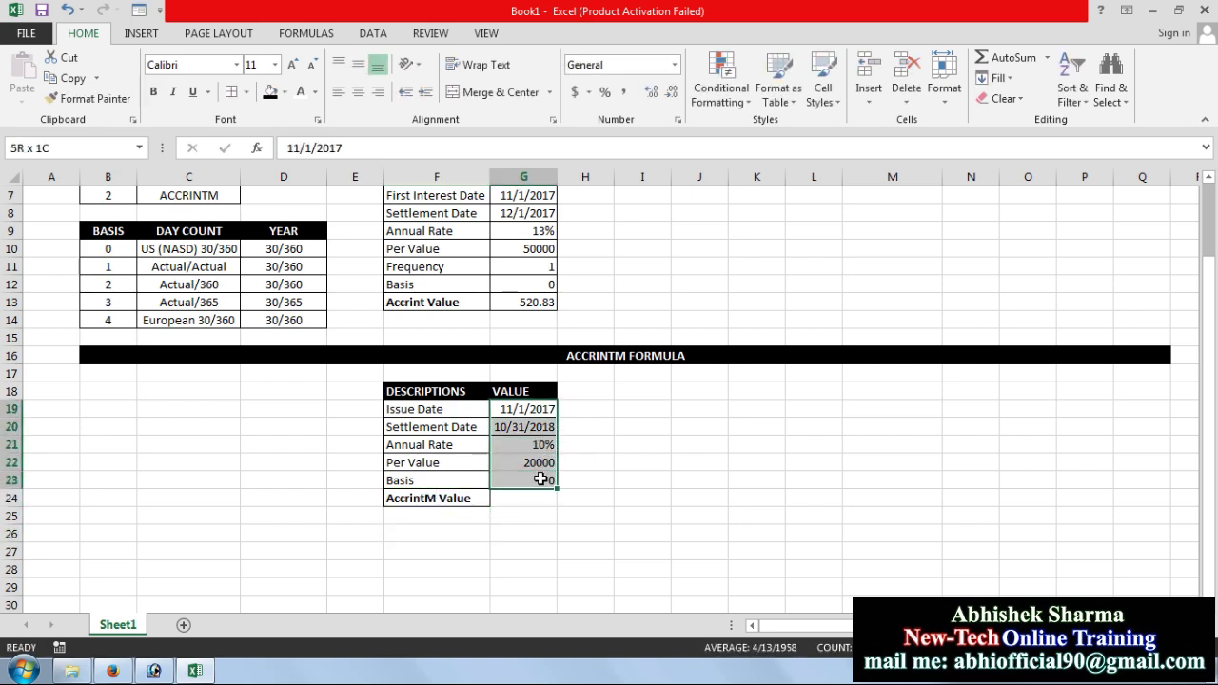
pyautogui.click(700, 587)
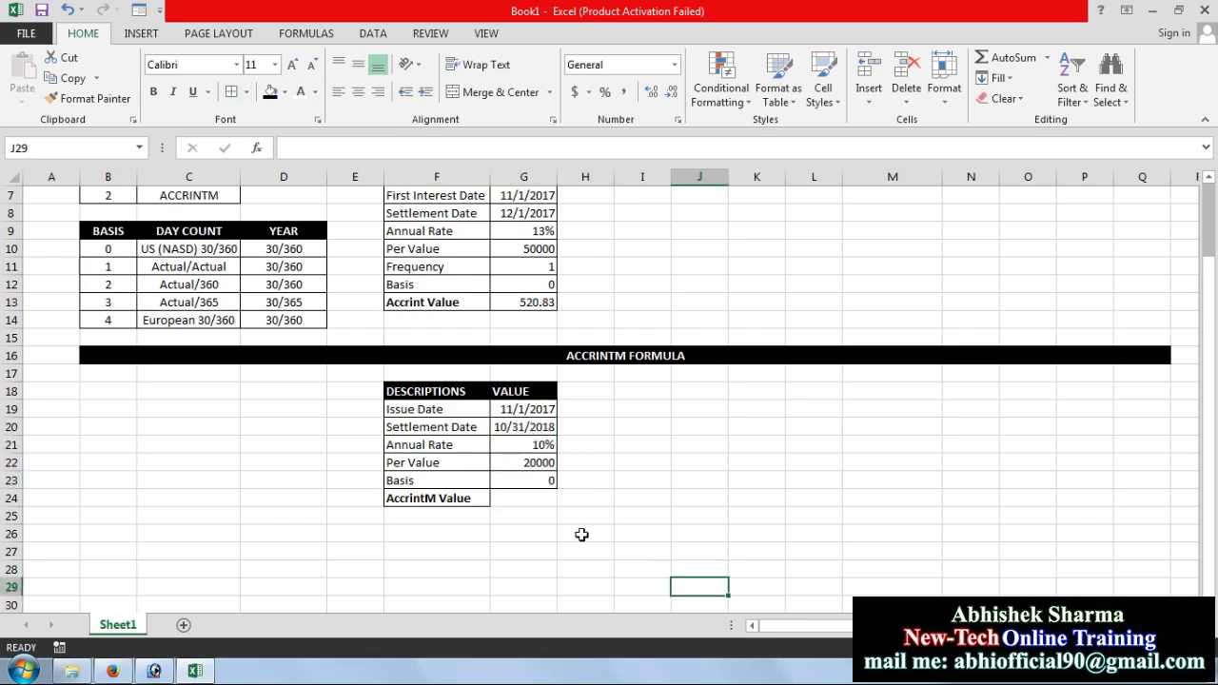
pyautogui.click(542, 498)
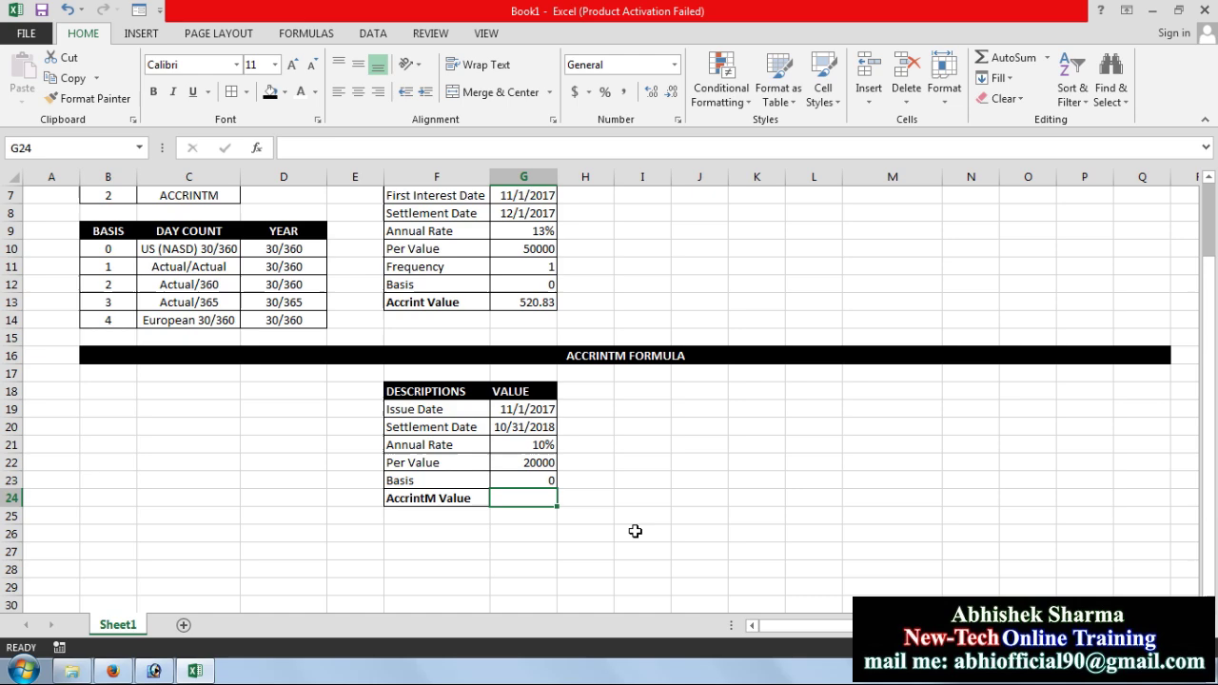
pyautogui.click(153, 91)
pyautogui.click(726, 518)
pyautogui.click(545, 498)
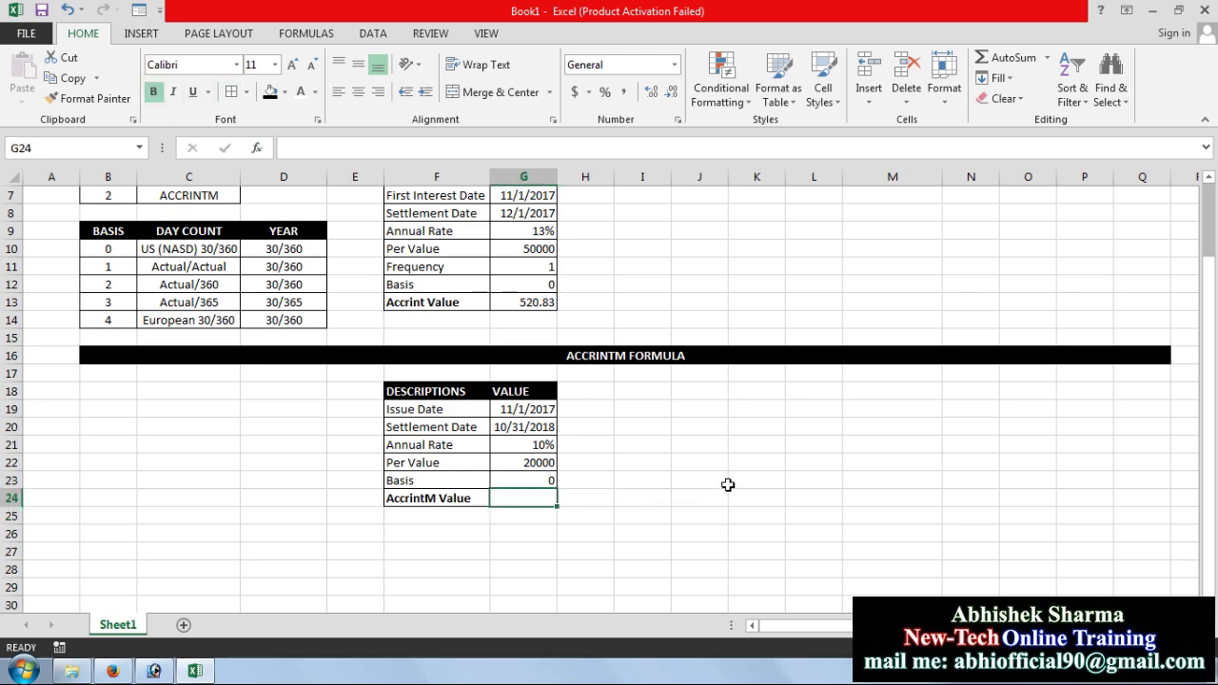
# Begin =ACCRINTM in G24 with issue date G19 and settlement date G20 as arguments
pyautogui.scroll(-1, 742, 547)
pyautogui.write('=')
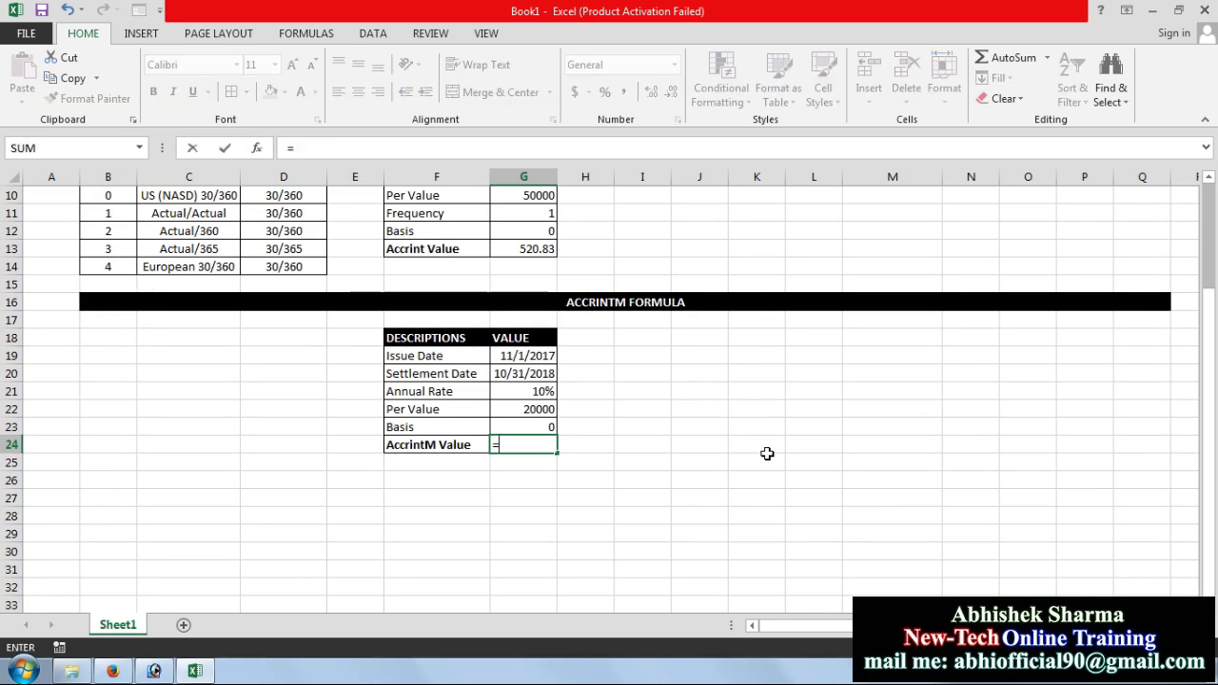
pyautogui.write('ACC')
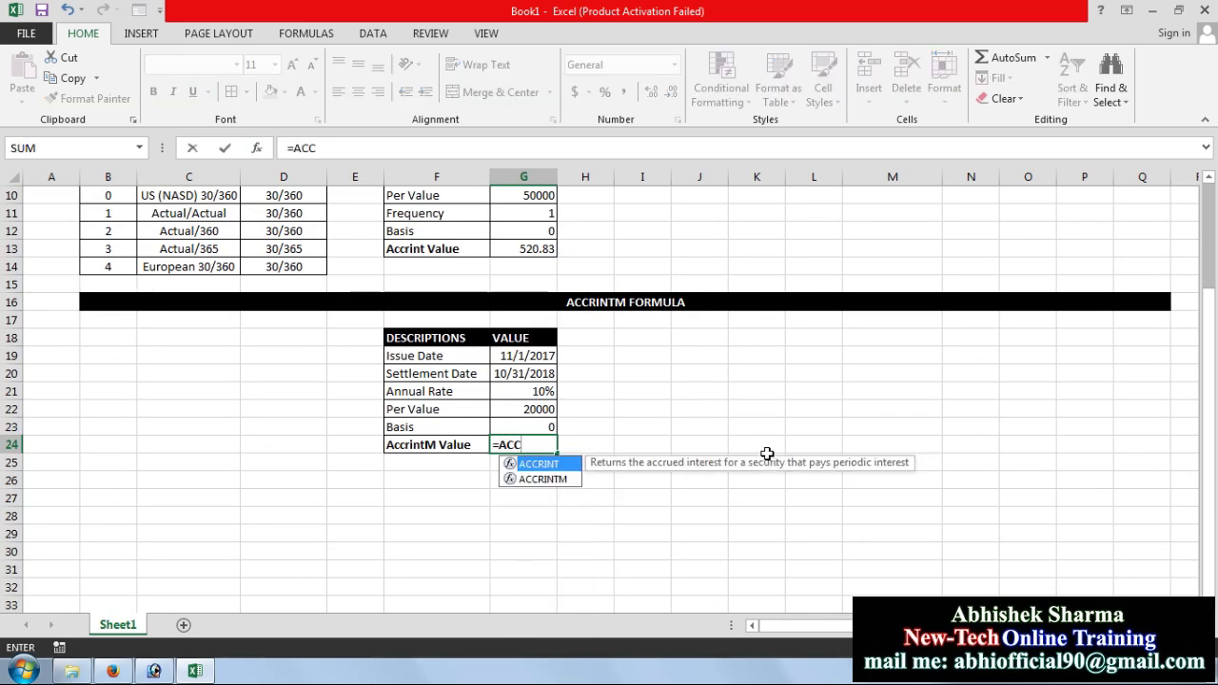
pyautogui.press('Down')
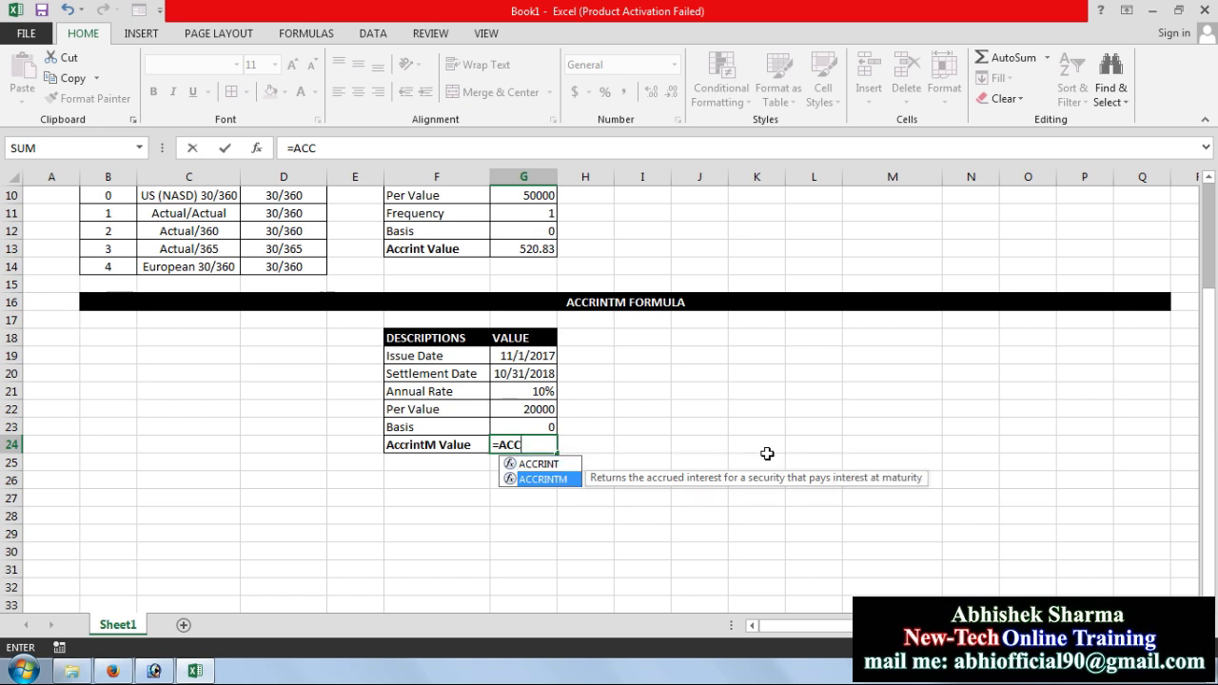
pyautogui.press('Tab')
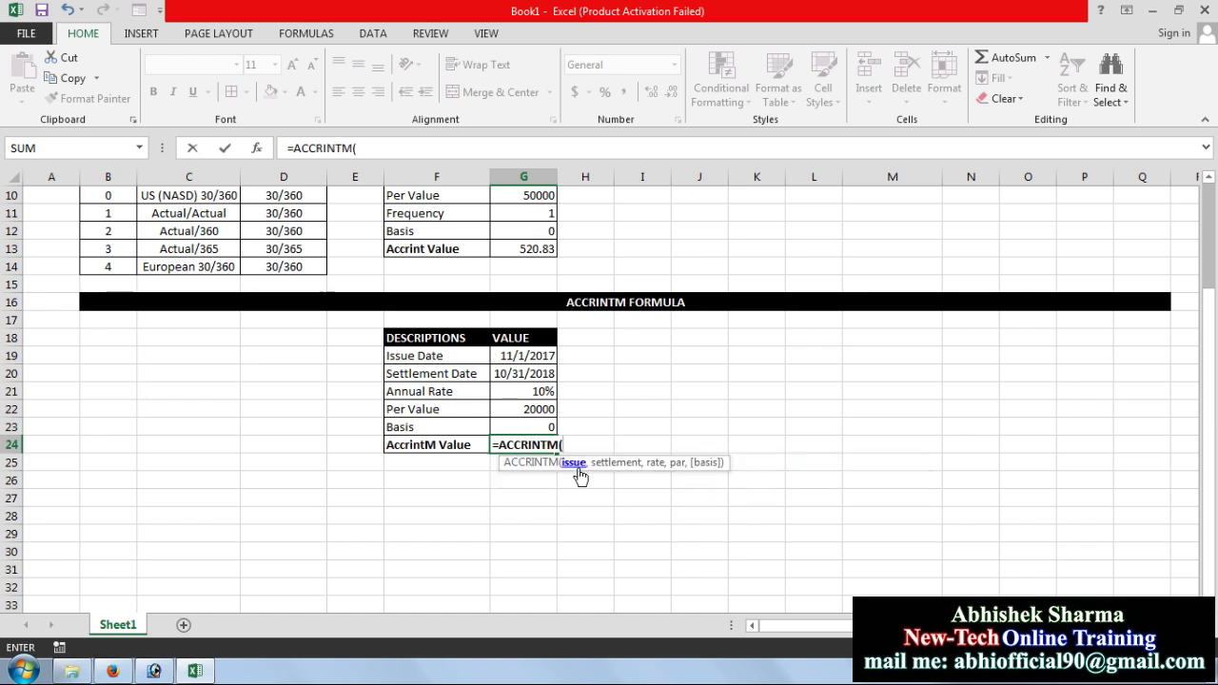
pyautogui.click(502, 357)
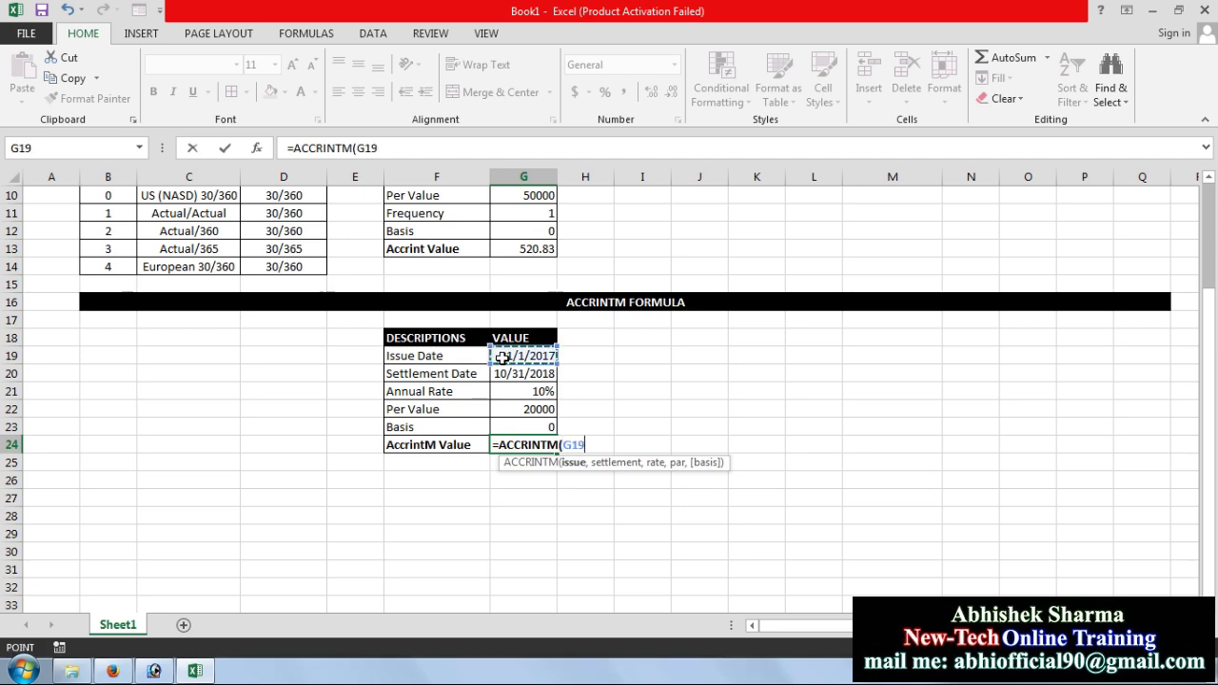
pyautogui.write(',')
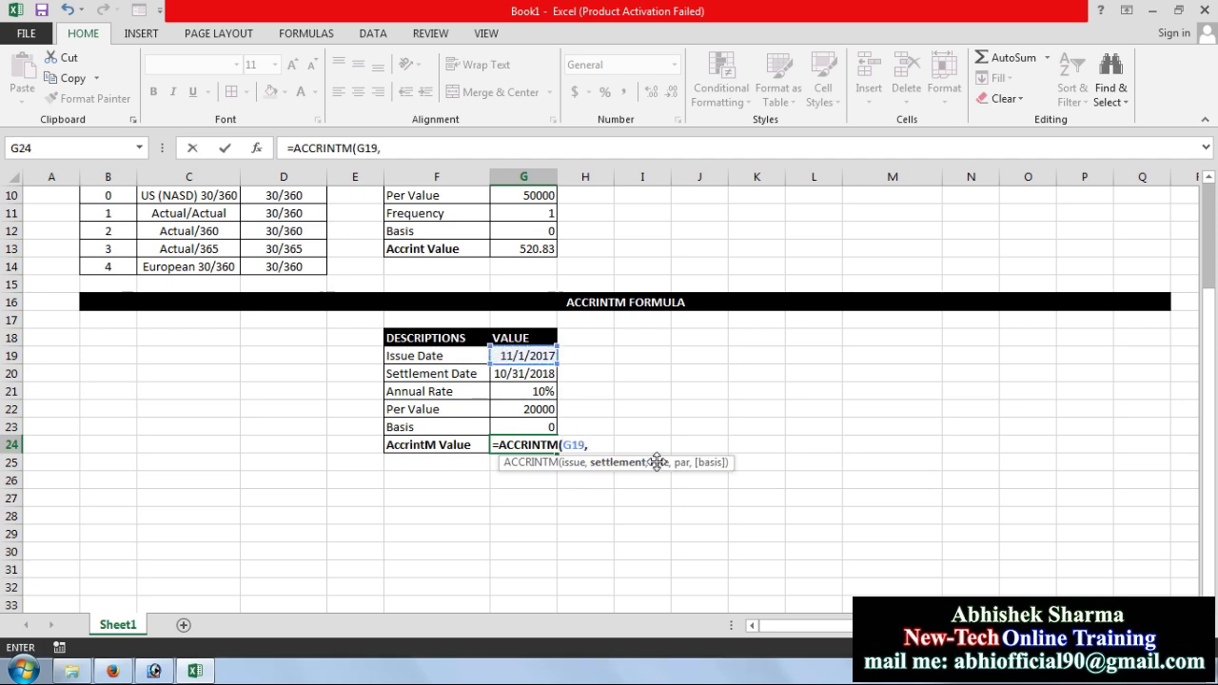
pyautogui.click(531, 377)
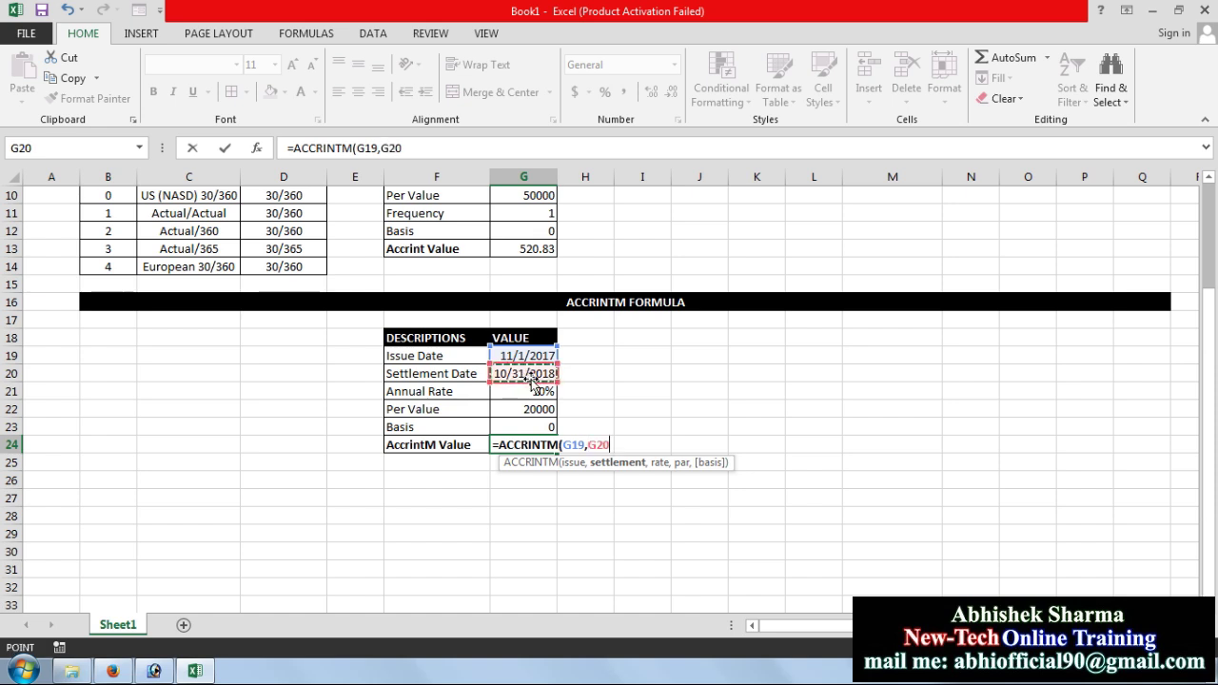
pyautogui.write(',')
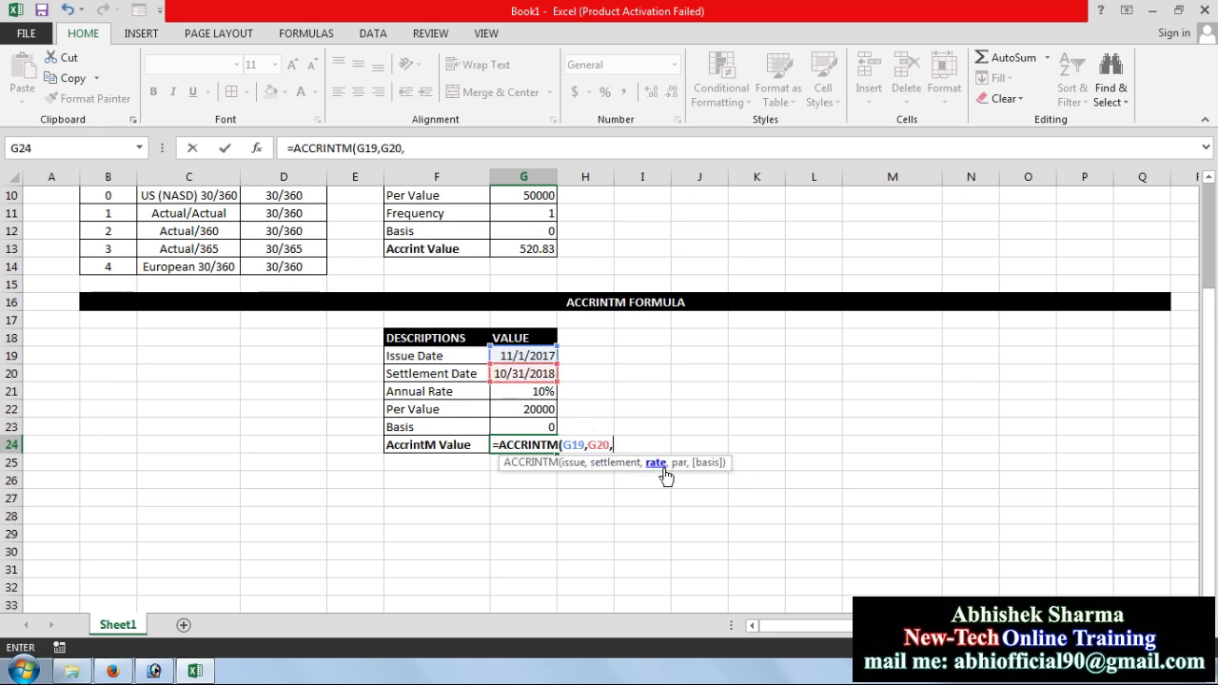
# Add rate G21, par G22 and basis G23 to finish the formula, returning 2000
pyautogui.click(519, 392)
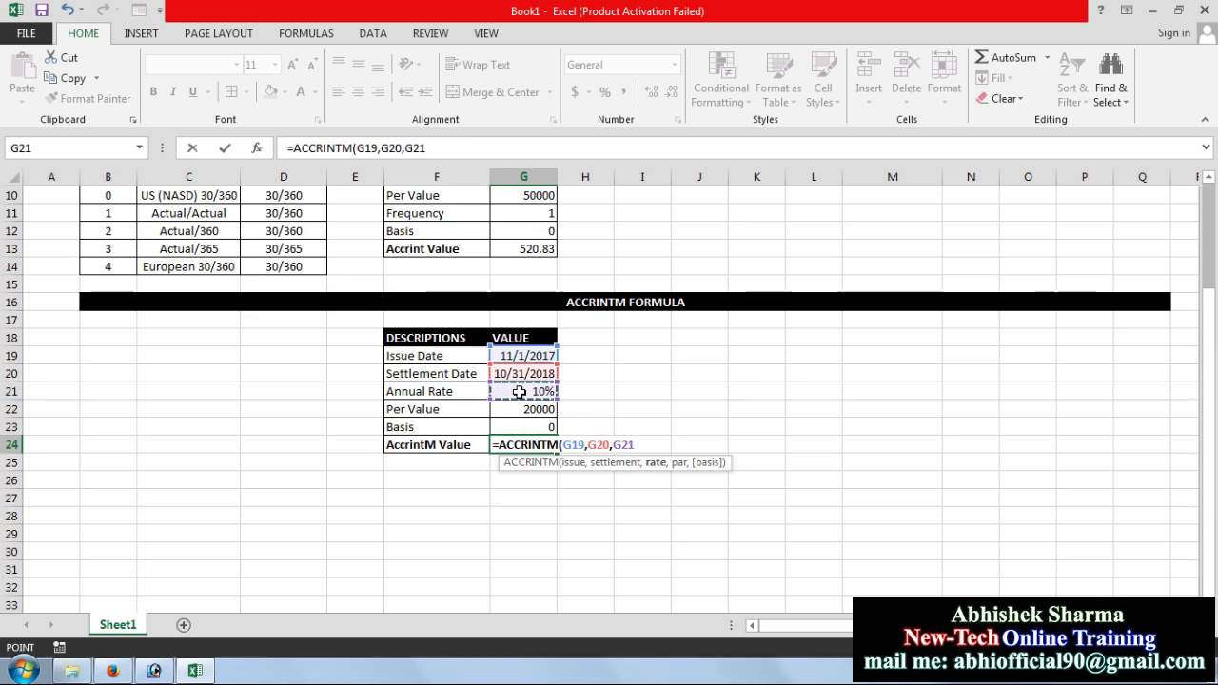
pyautogui.write(',')
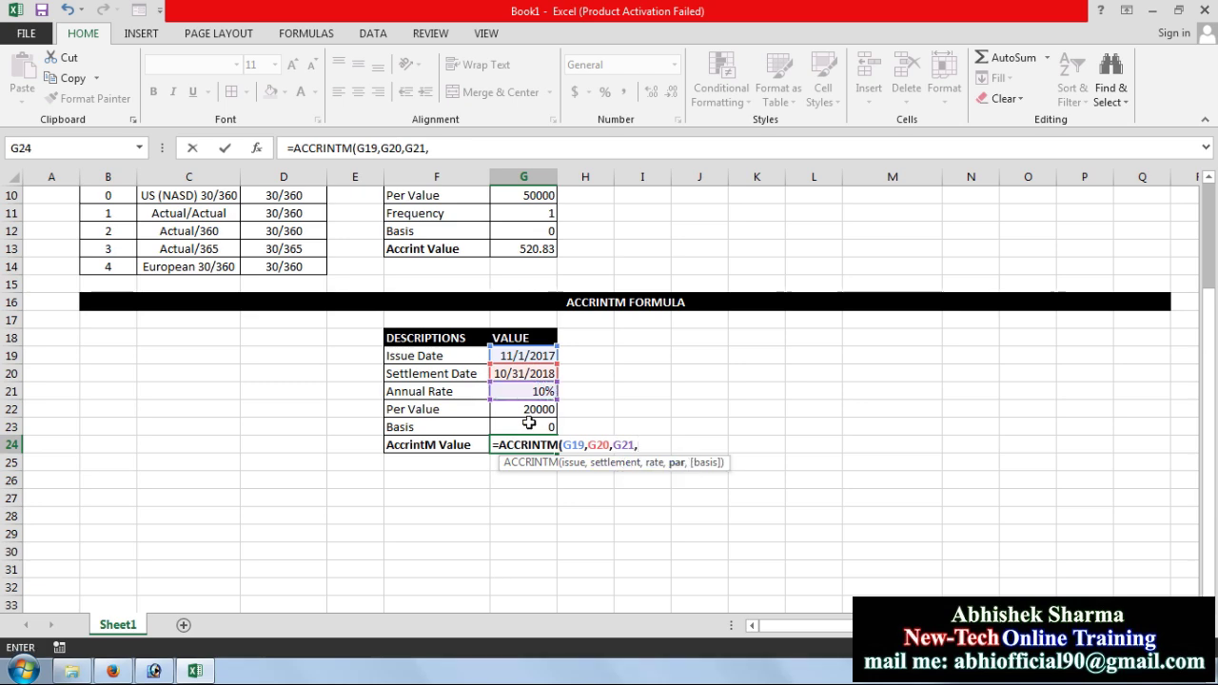
pyautogui.click(506, 412)
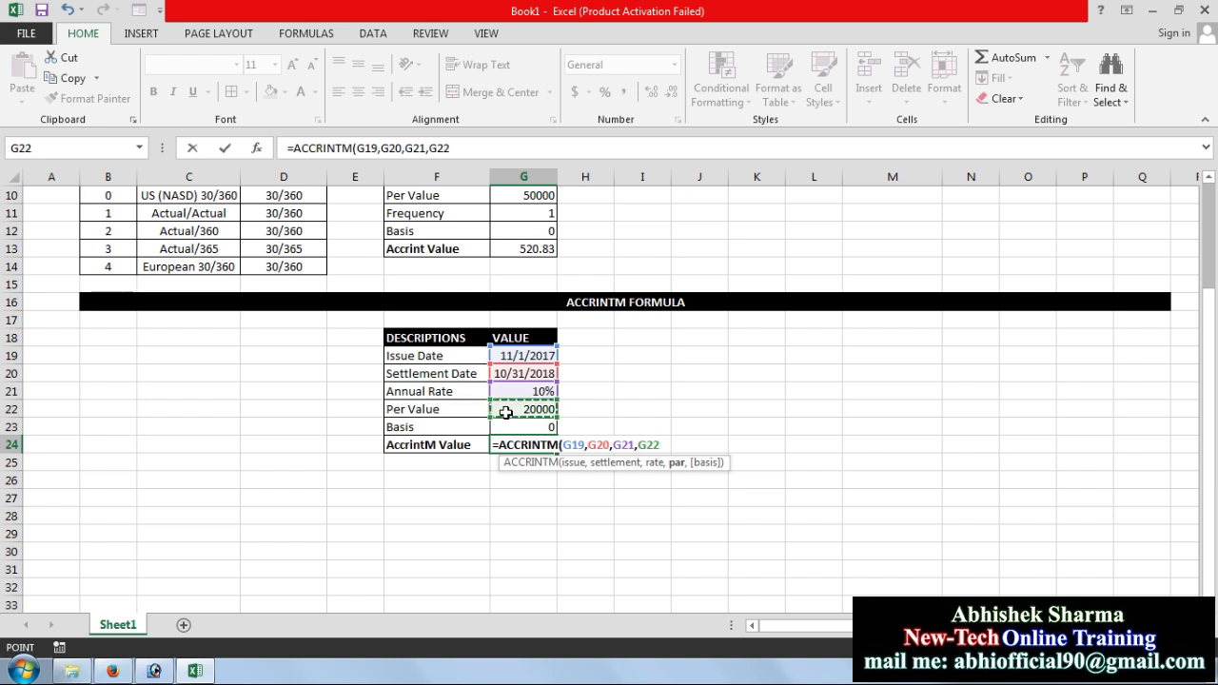
pyautogui.write(',')
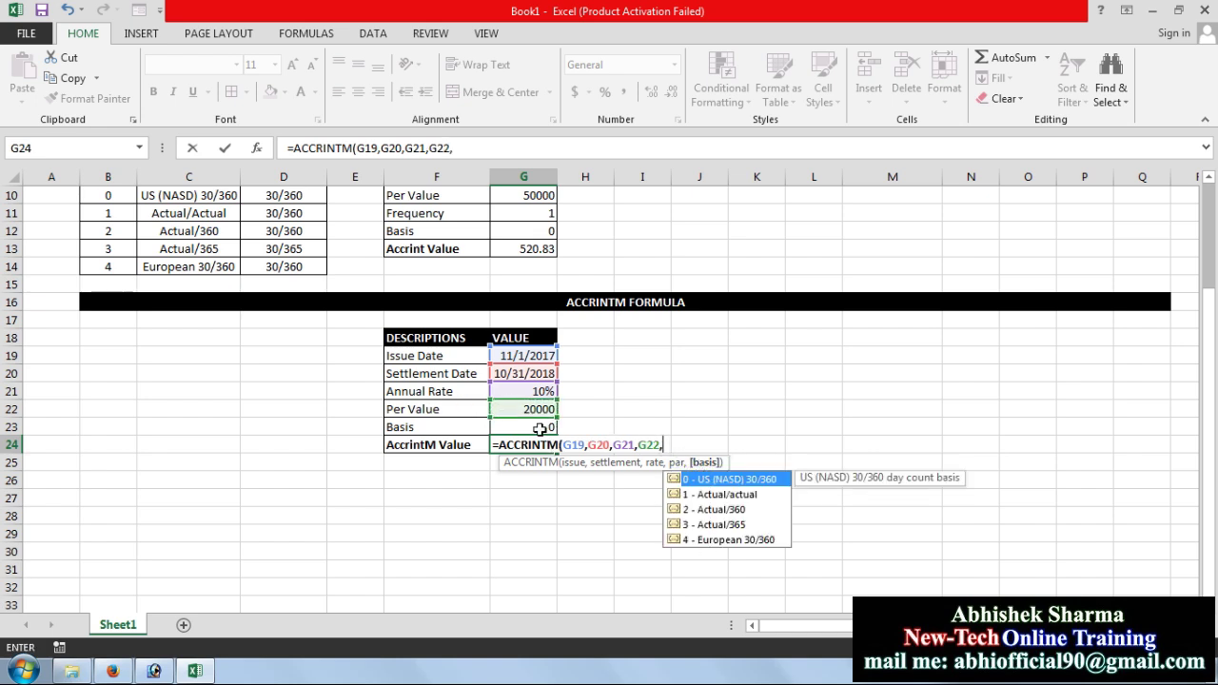
pyautogui.click(540, 429)
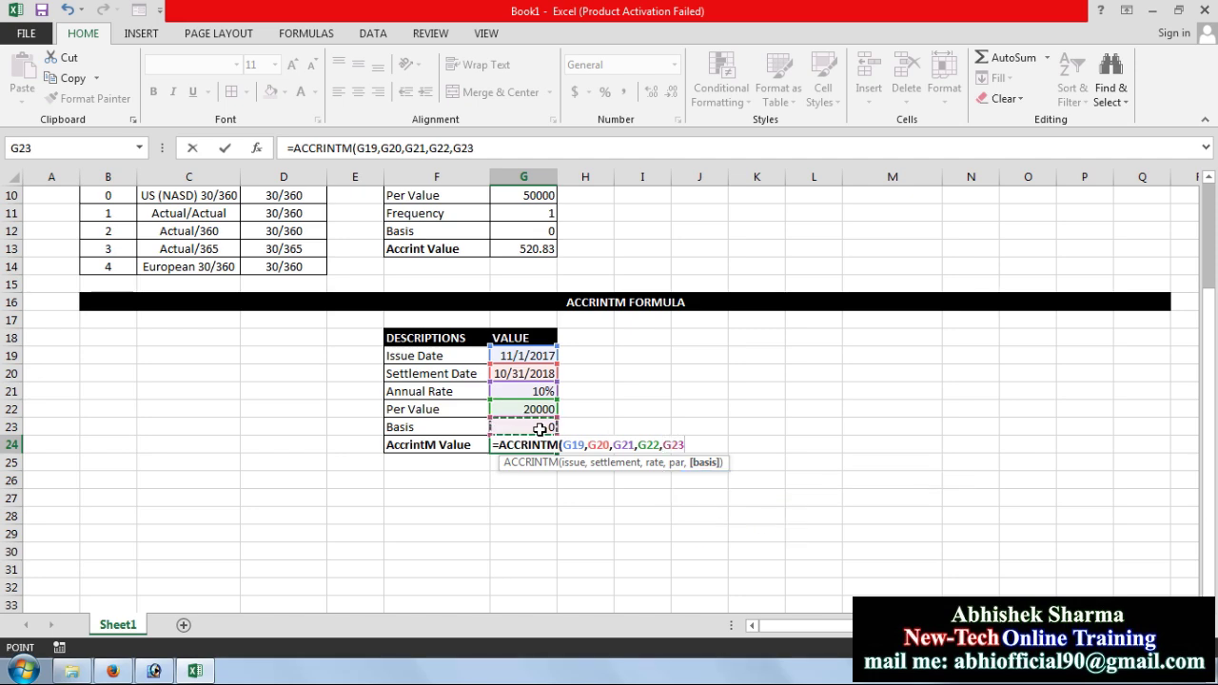
pyautogui.press('Return')
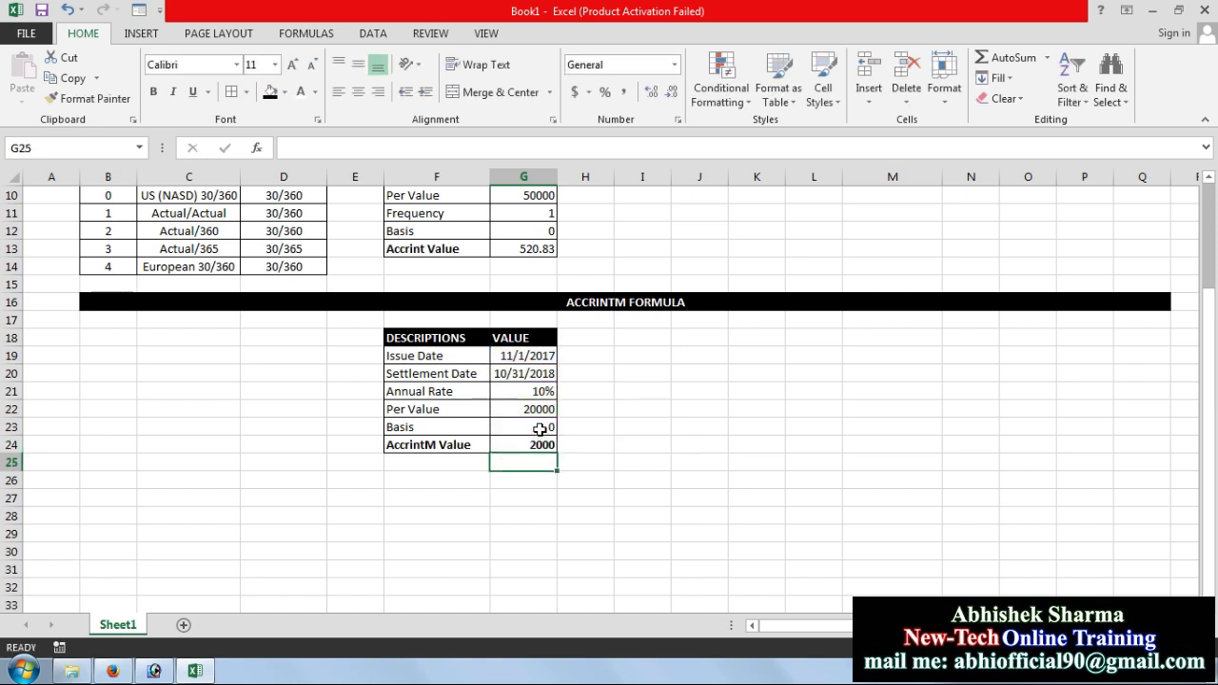
pyautogui.press('Up')
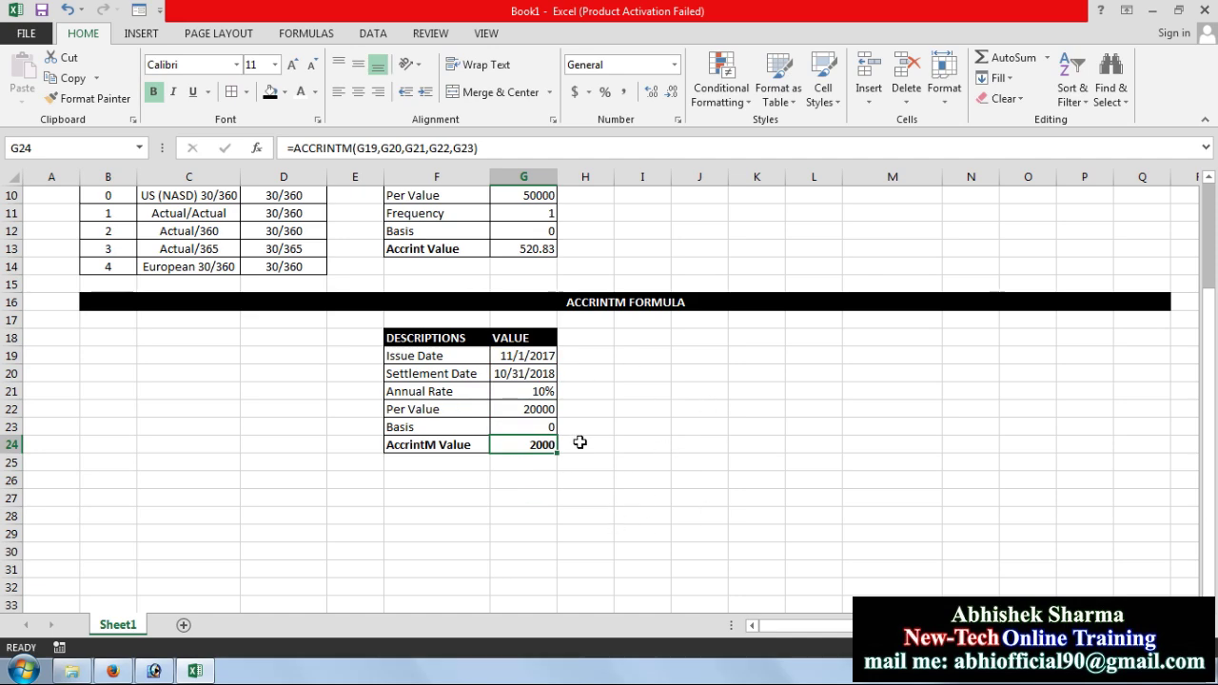
pyautogui.click(644, 351)
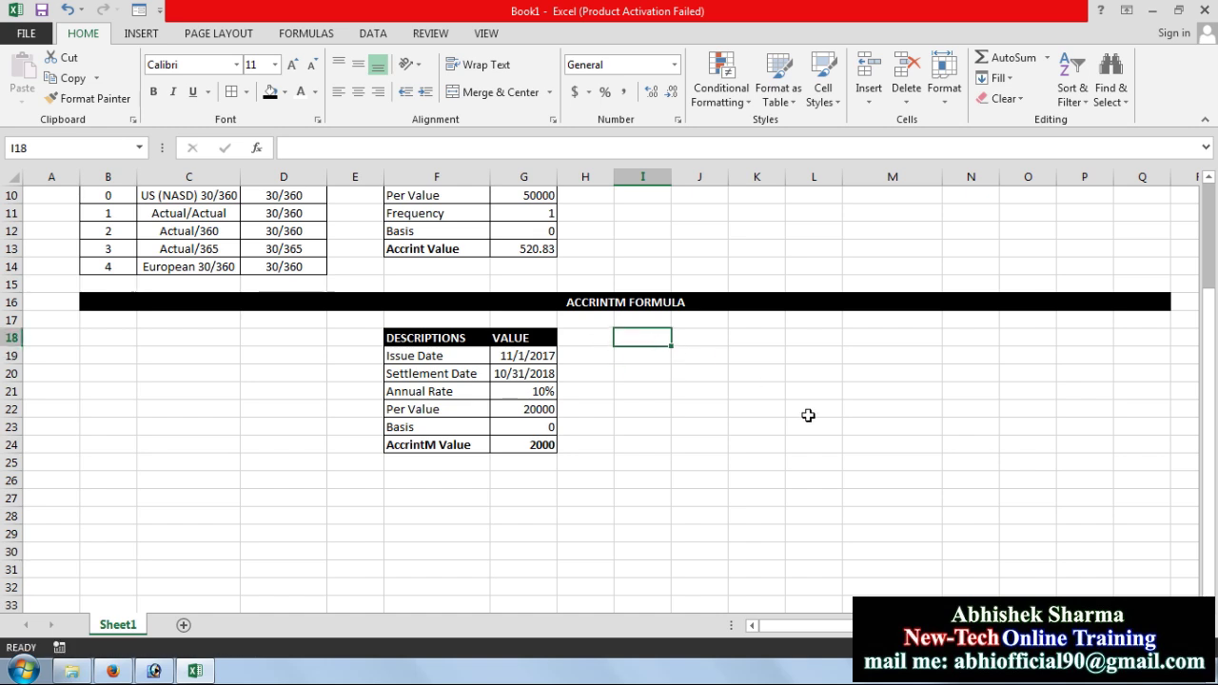
# Copy the Value, Rate, Interest headers from I5:K5 into I18
pyautogui.scroll(3, 807, 413)
pyautogui.moveTo(631, 266); pyautogui.dragTo(748, 266)
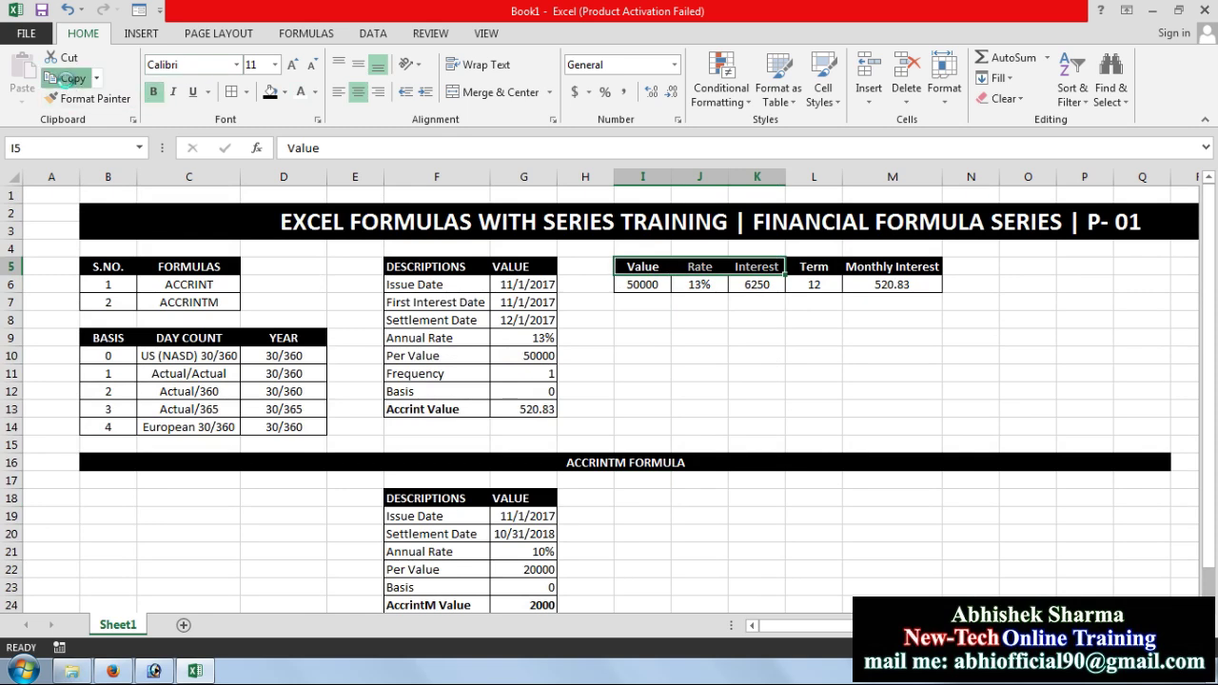
pyautogui.click(65, 78)
pyautogui.scroll(-2, 683, 556)
pyautogui.click(646, 391)
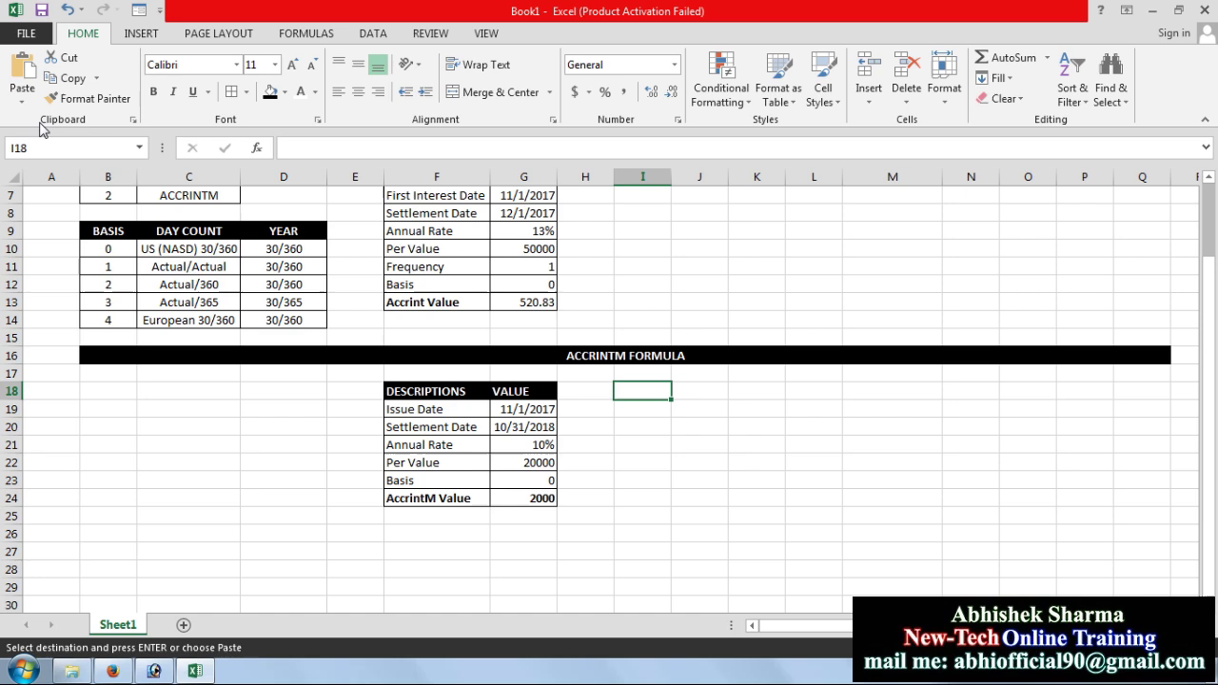
pyautogui.click(22, 76)
# Enter 20000 as the Value in I19 and 10% as the Rate in J19
pyautogui.click(643, 409)
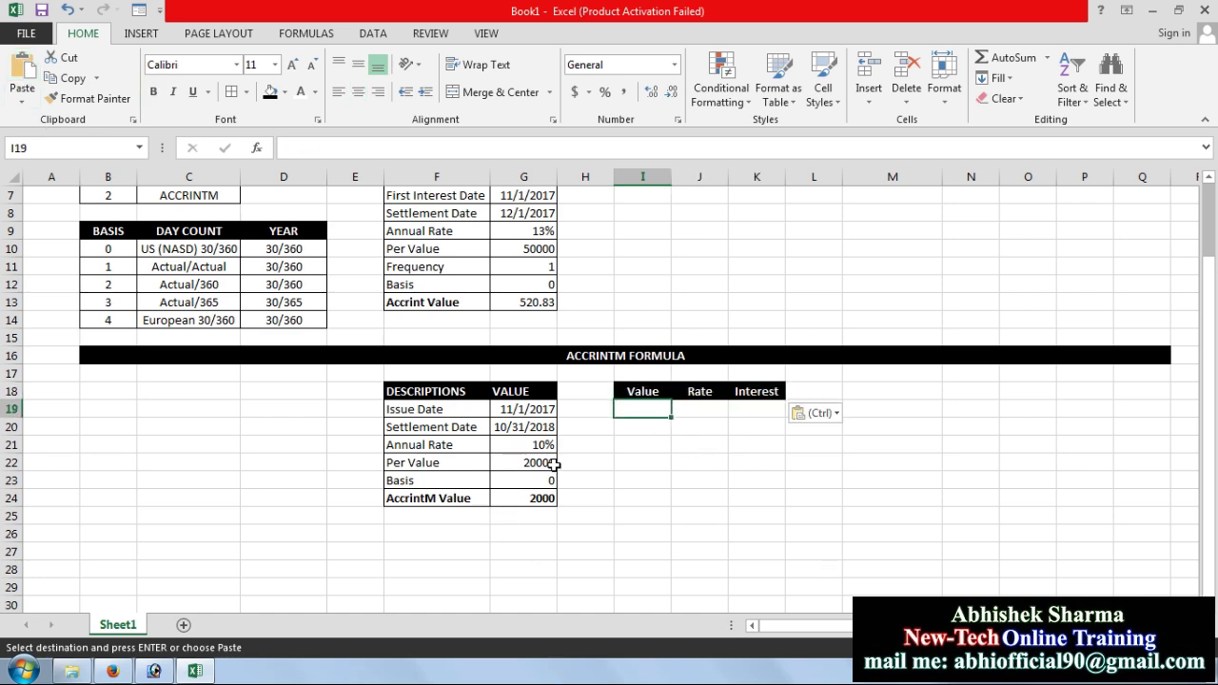
pyautogui.write('20000')
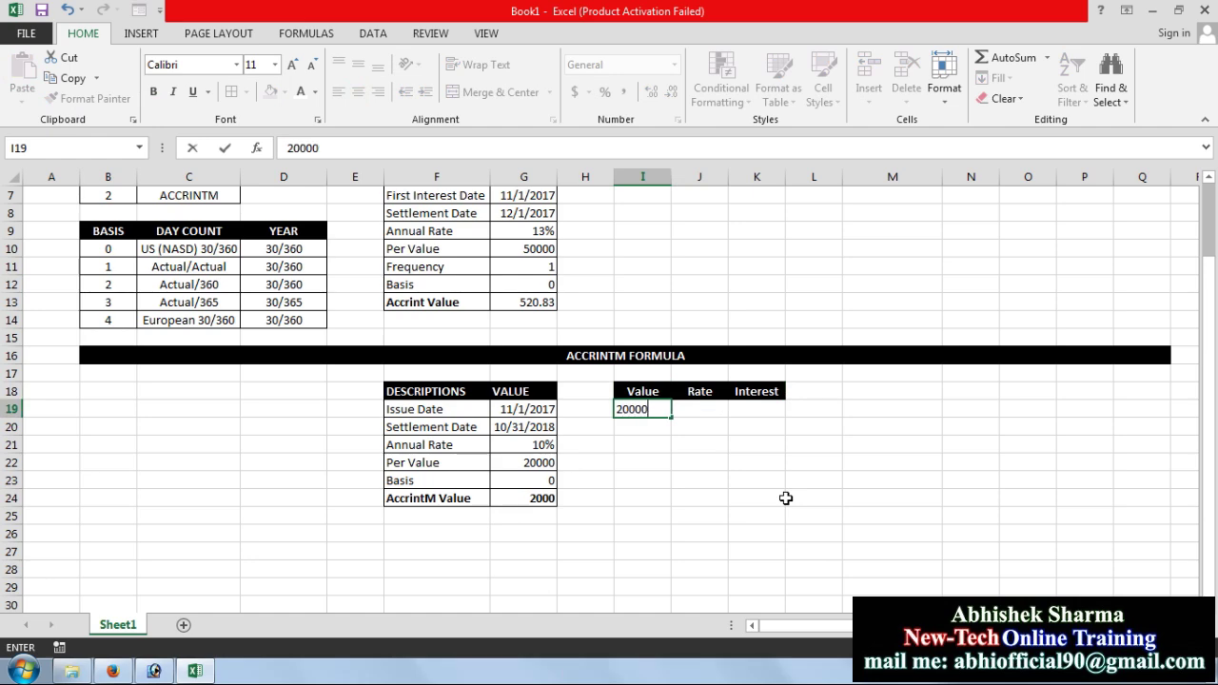
pyautogui.press('Tab')
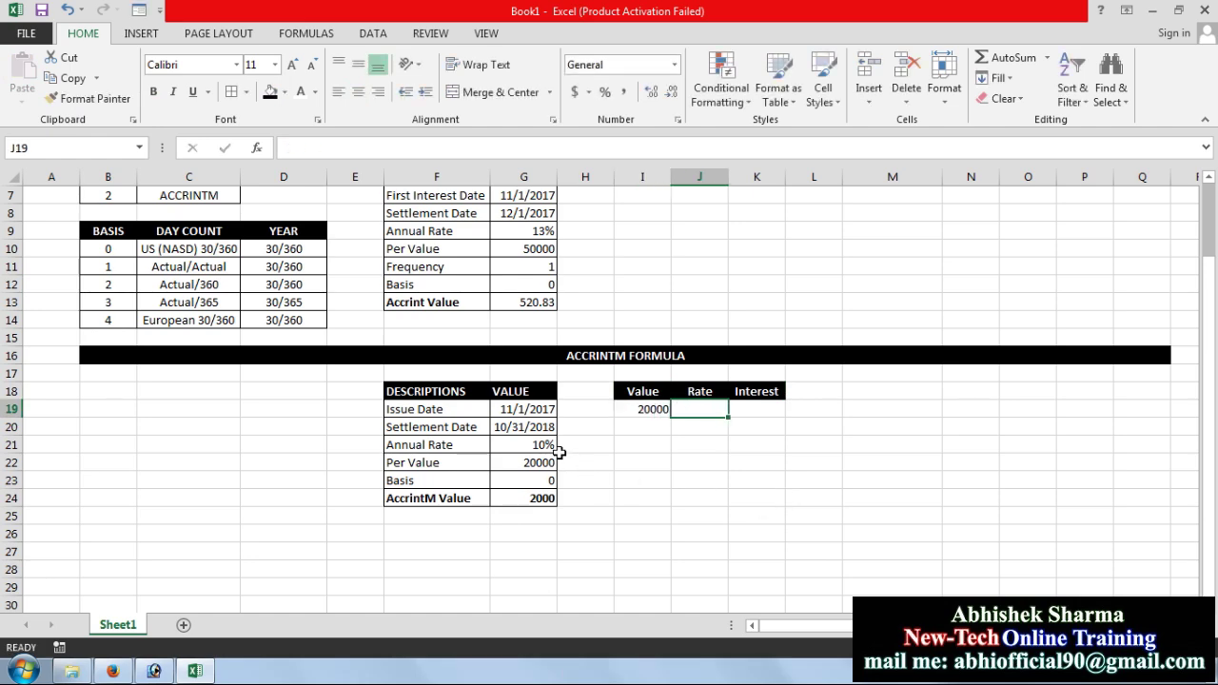
pyautogui.write('10')
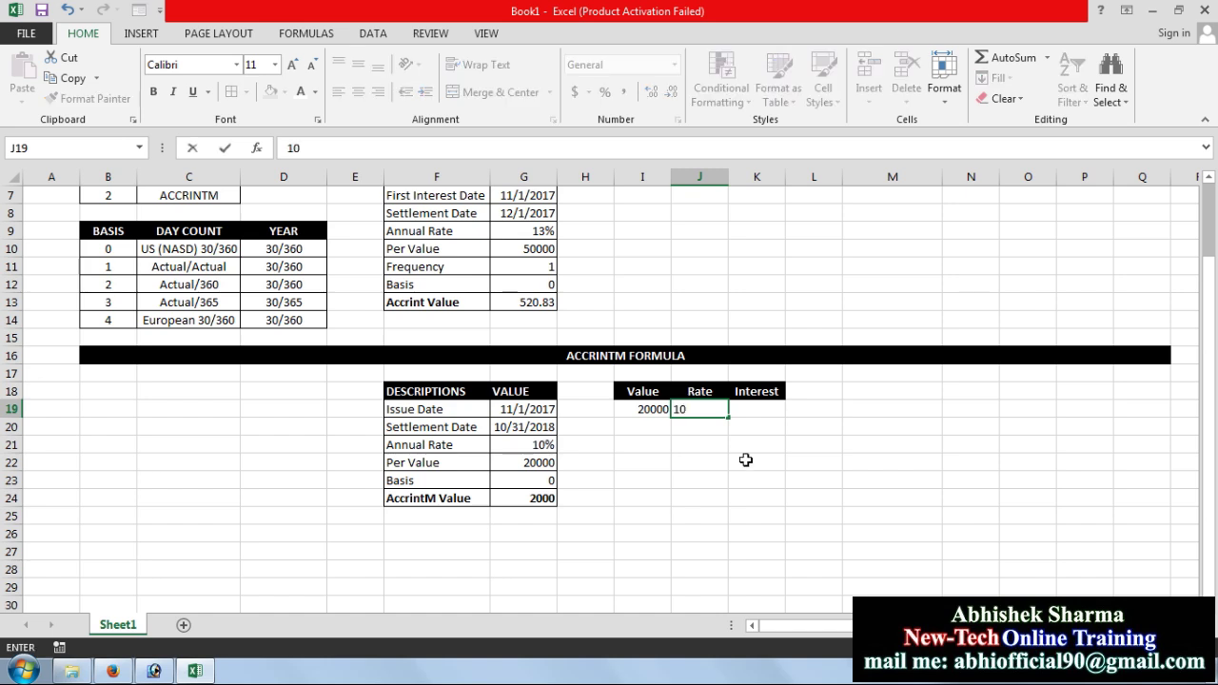
pyautogui.press('Tab')
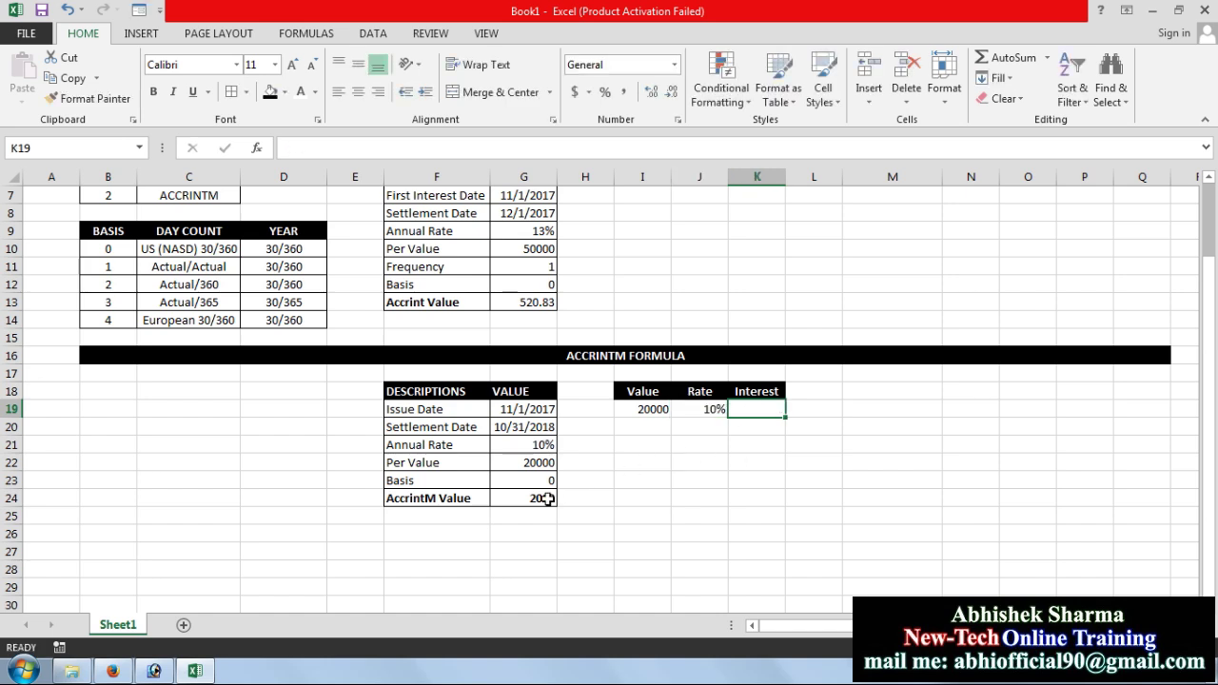
# Compute the interest in K19 with =I19*J19, giving 2000
pyautogui.write('=')
pyautogui.press('Left')
pyautogui.press('Left')
pyautogui.write('*')
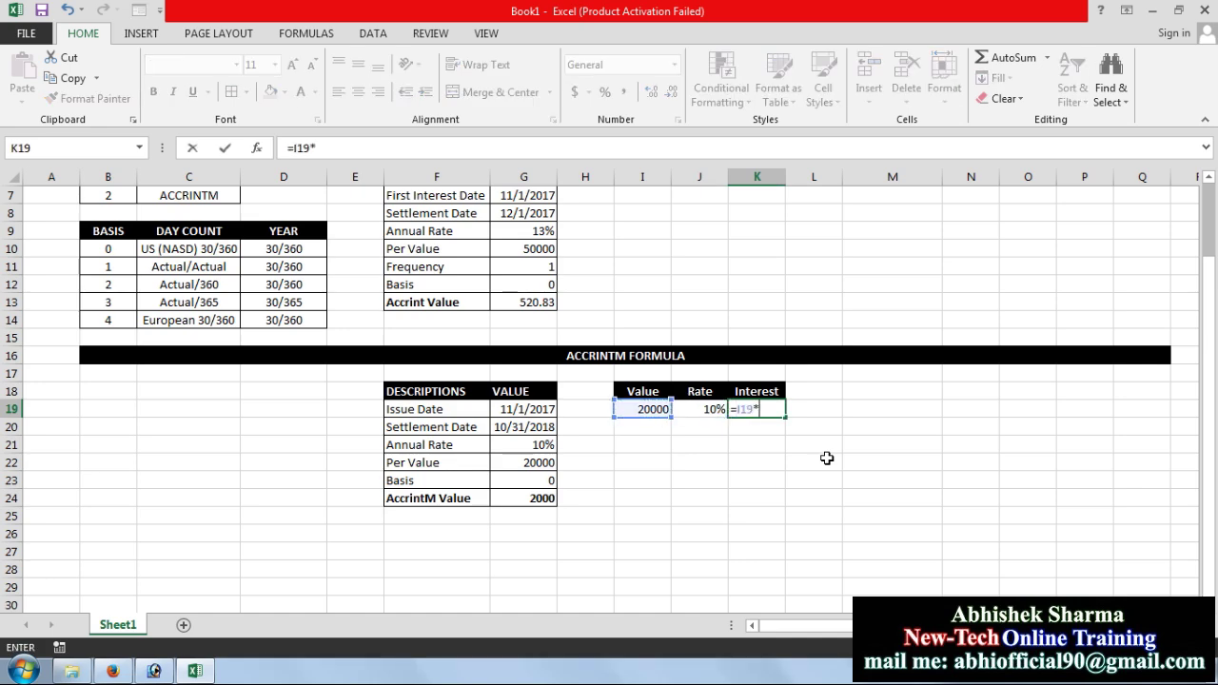
pyautogui.click(695, 412)
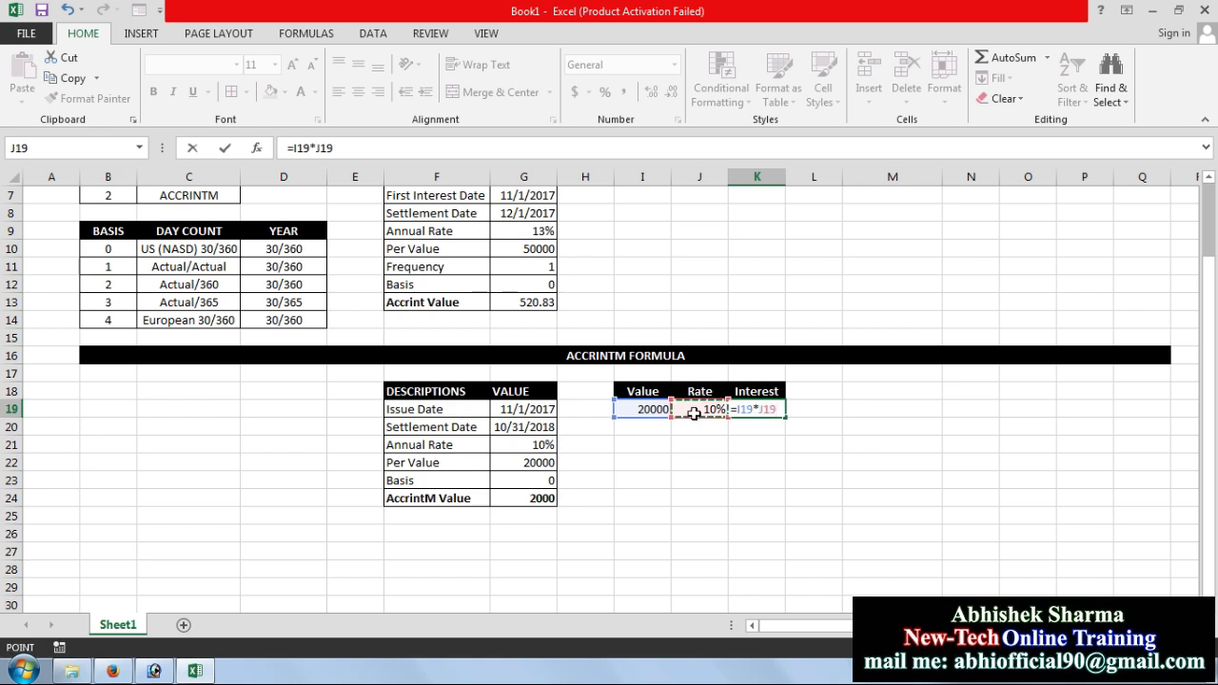
pyautogui.press('Return')
pyautogui.click(769, 411)
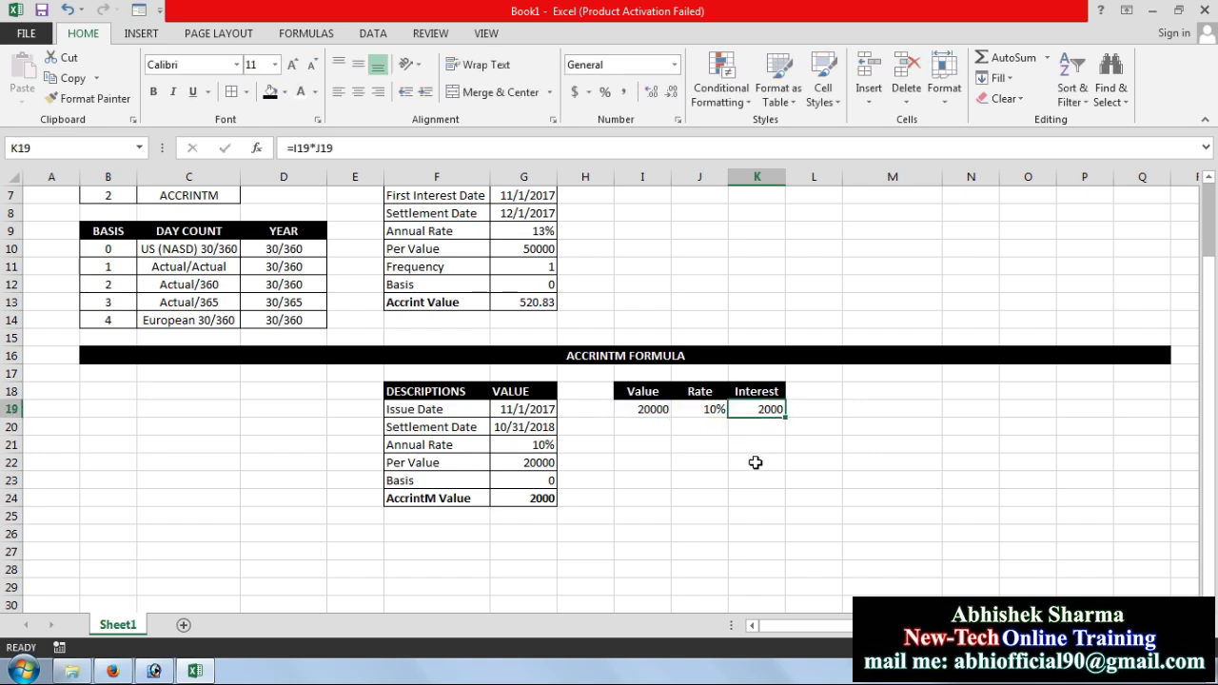
pyautogui.moveTo(653, 410); pyautogui.dragTo(769, 410)
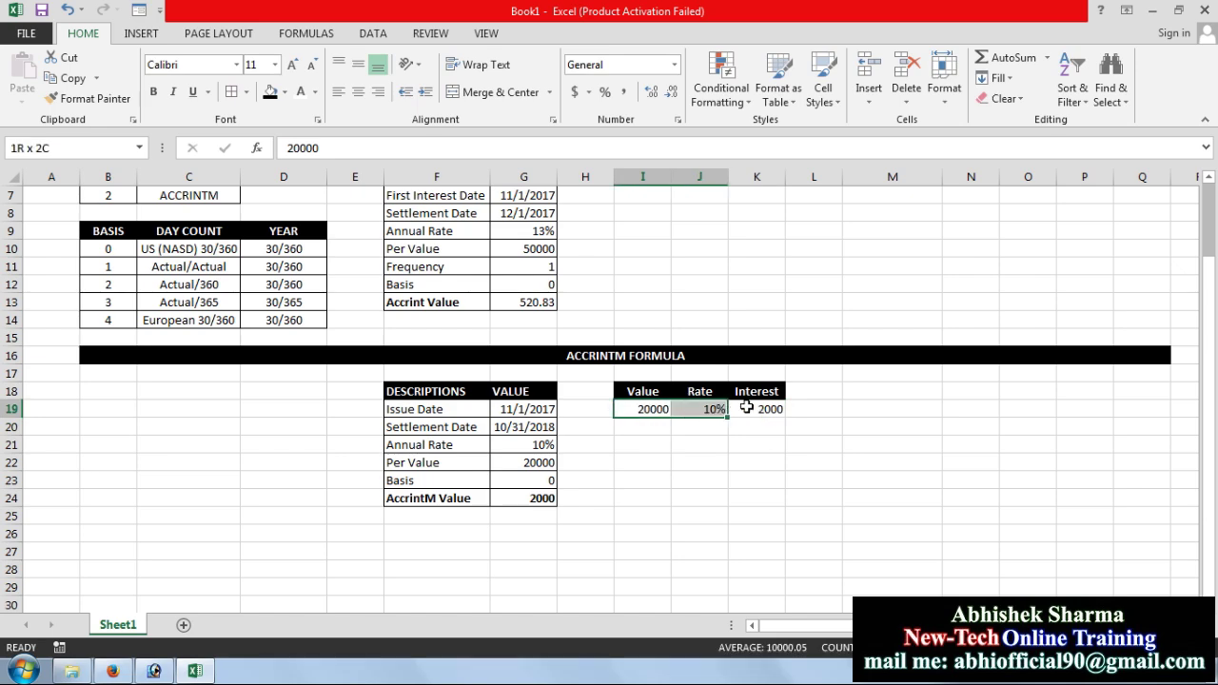
pyautogui.click(756, 552)
pyautogui.scroll(2, 681, 561)
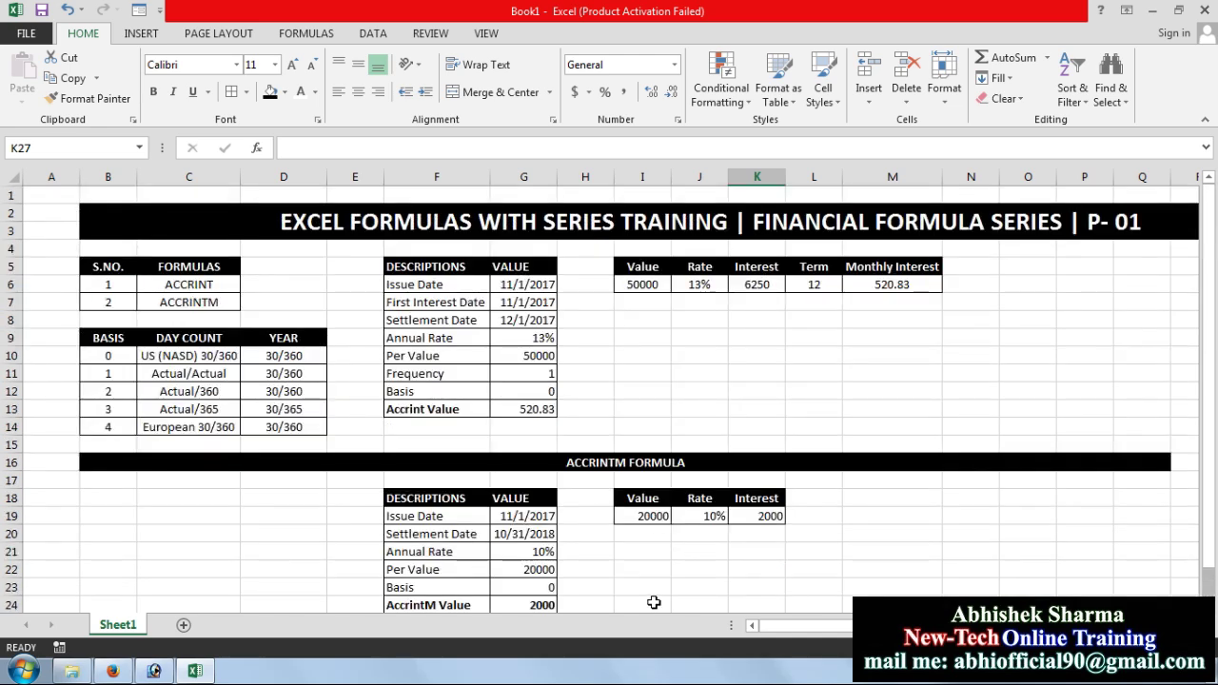
pyautogui.scroll(-1, 653, 602)
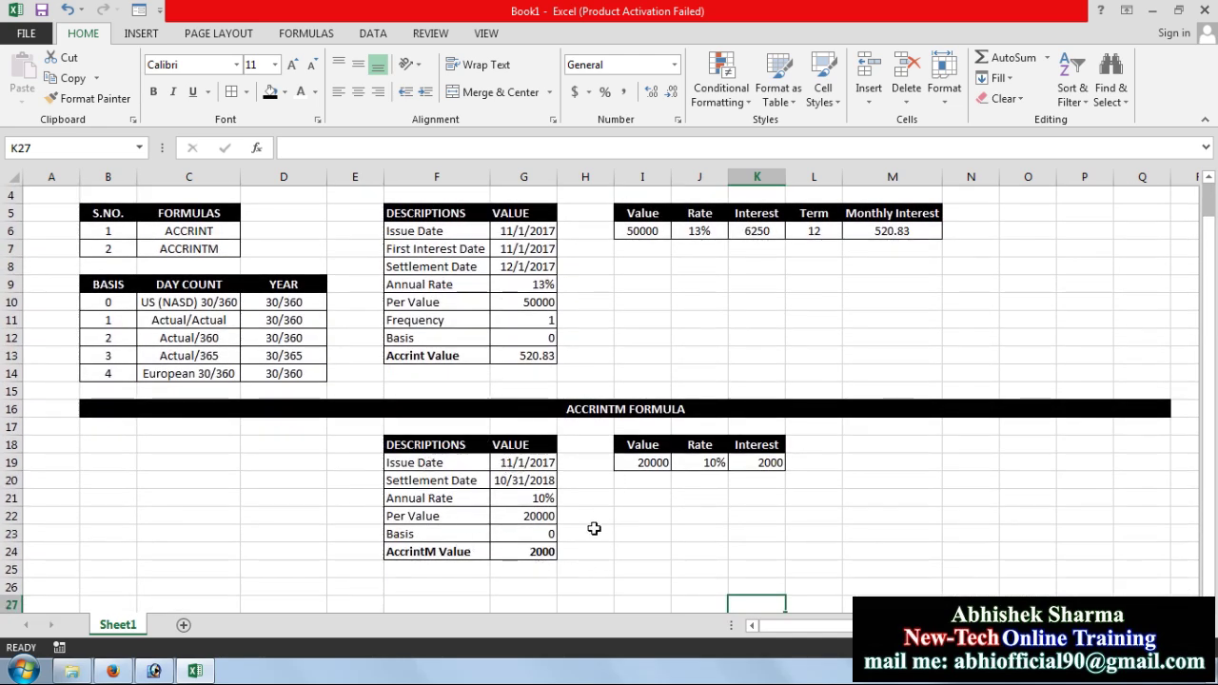
pyautogui.click(550, 550)
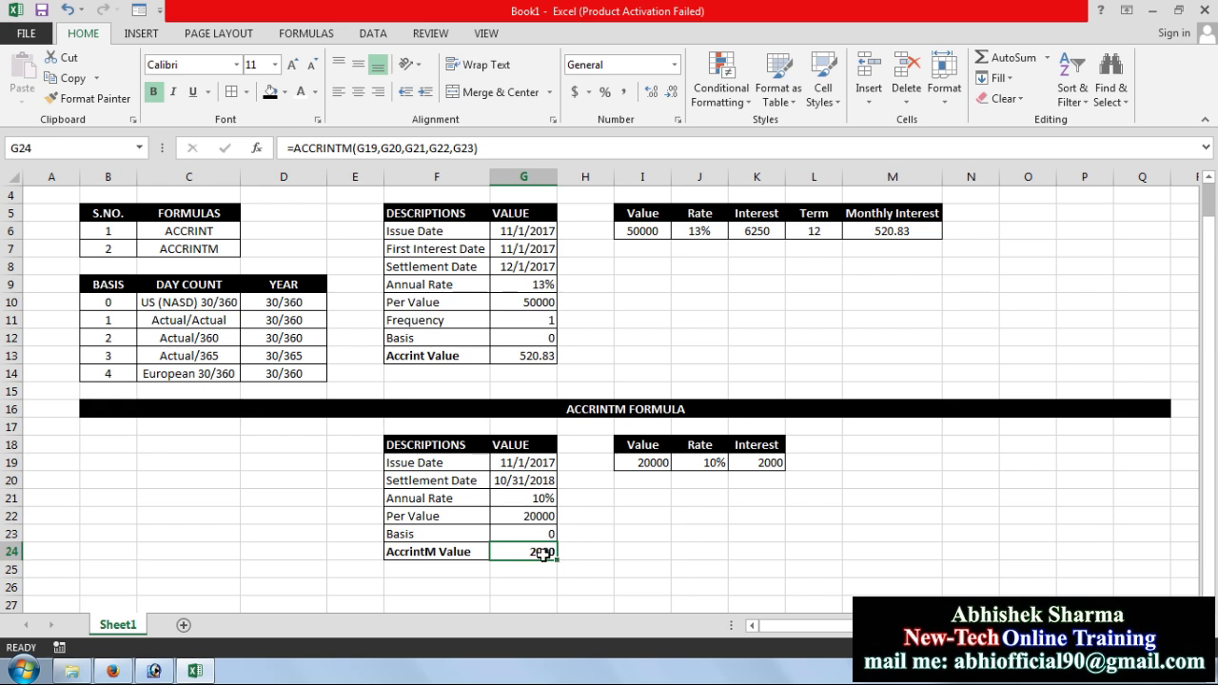
pyautogui.click(516, 359)
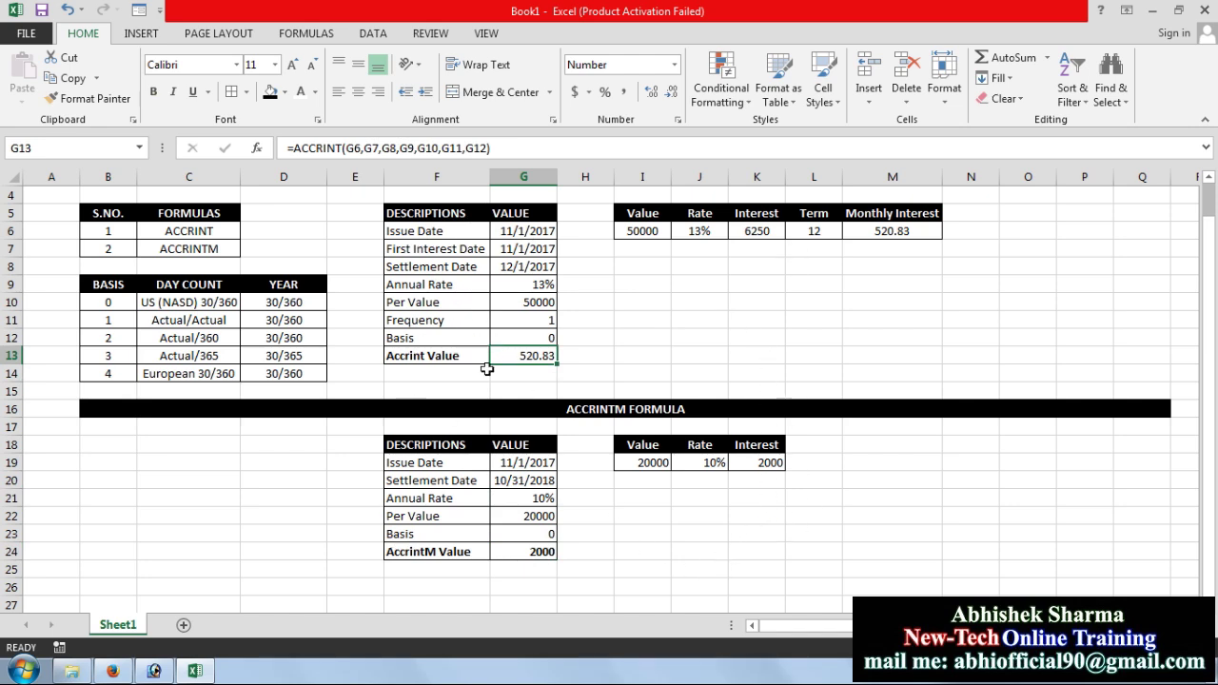
pyautogui.click(771, 494)
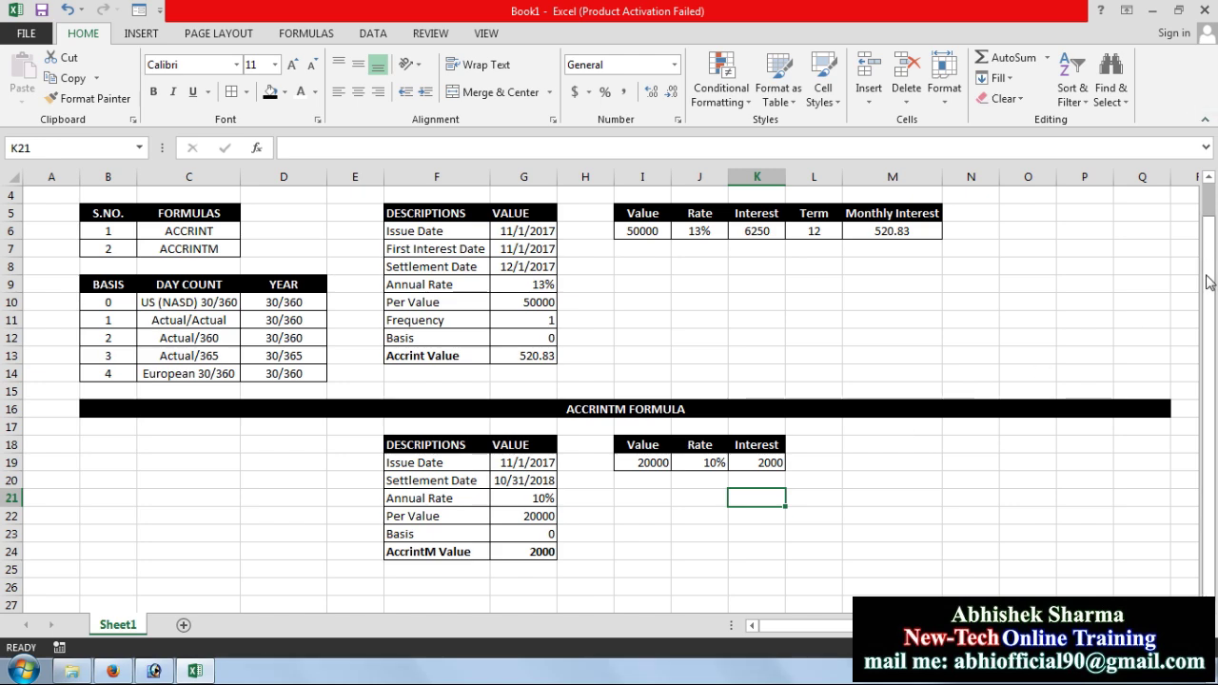
pyautogui.scroll(1, 1208, 281)
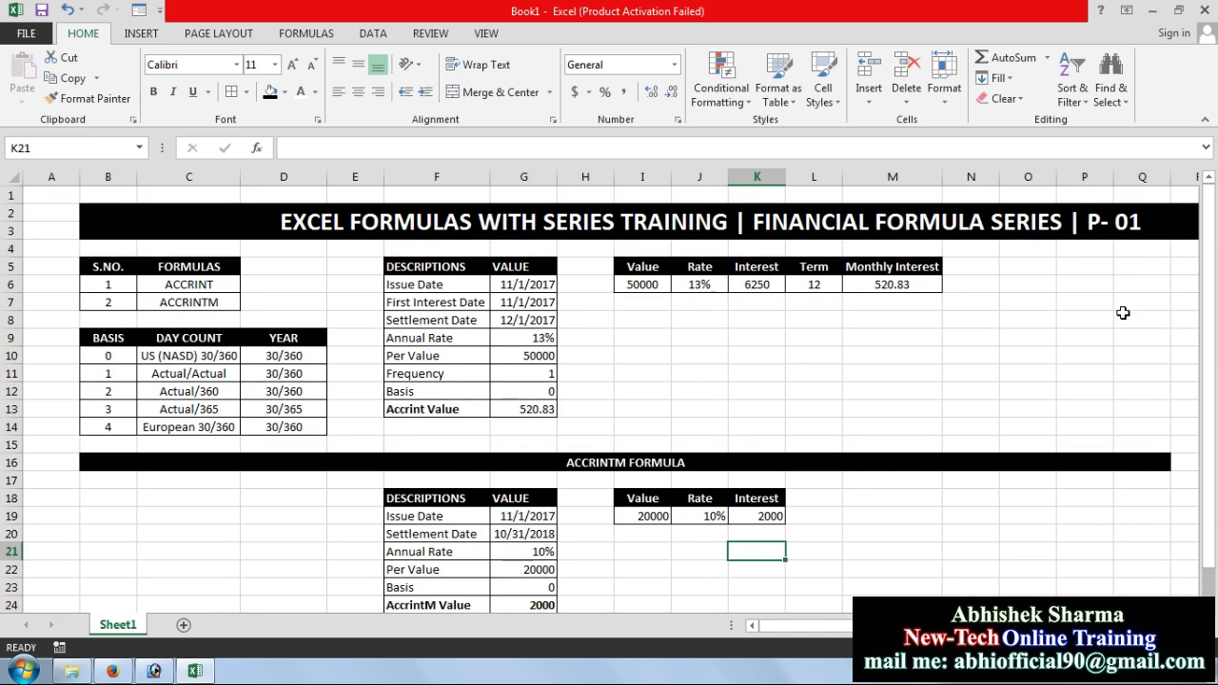